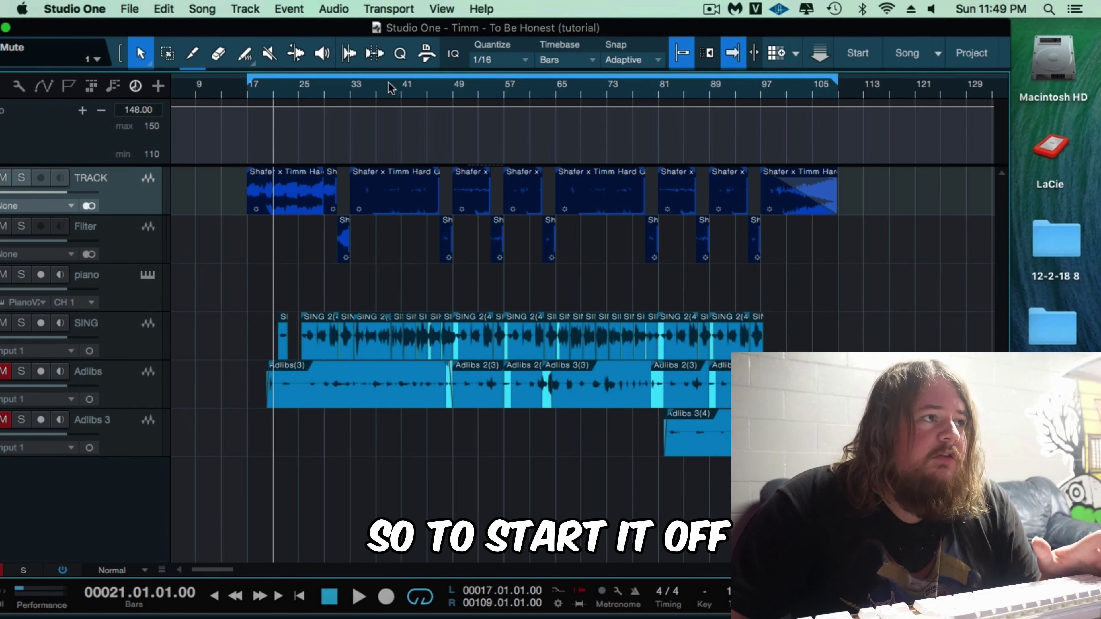
- Audition the song from bar 26 with the mixer console open, and bring the whole song window into view
drag(306, 97, 312, 99)
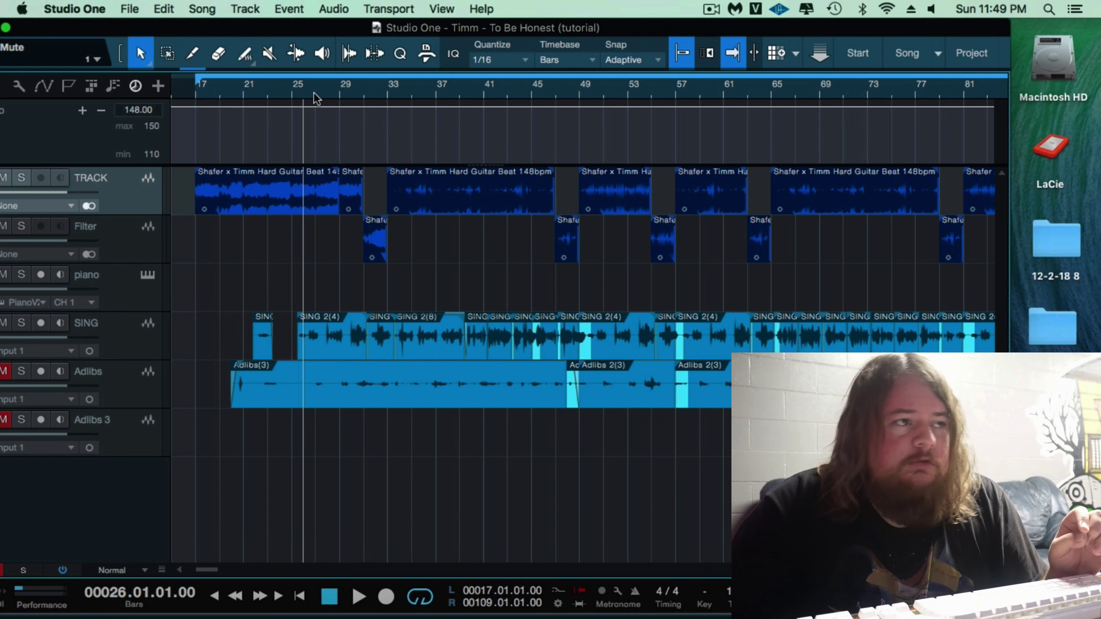
key(space)
key(F3)
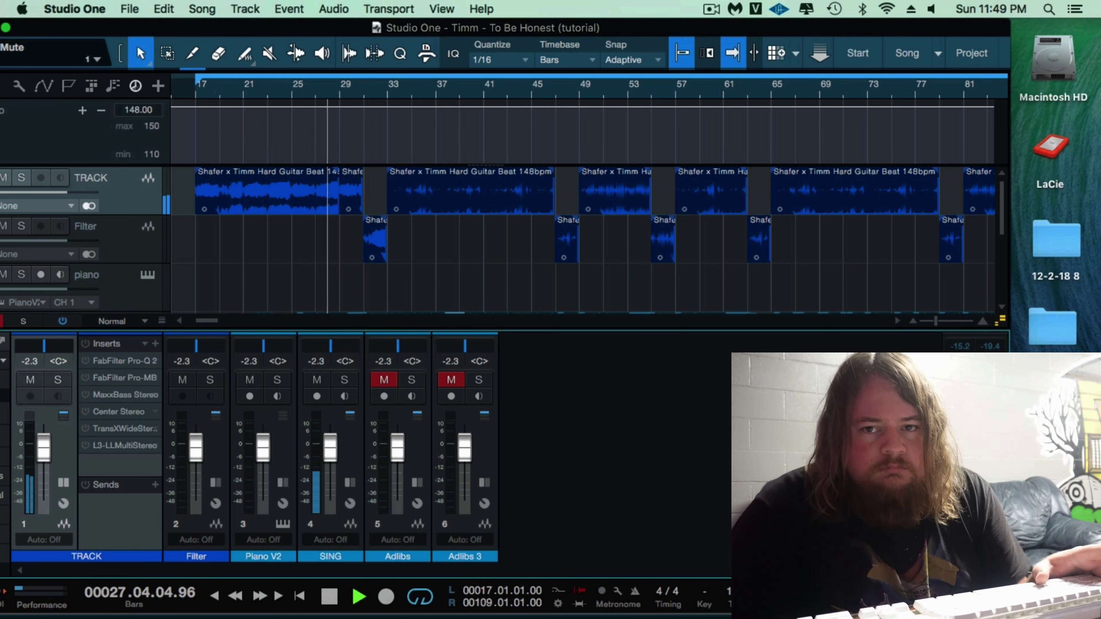
key(space)
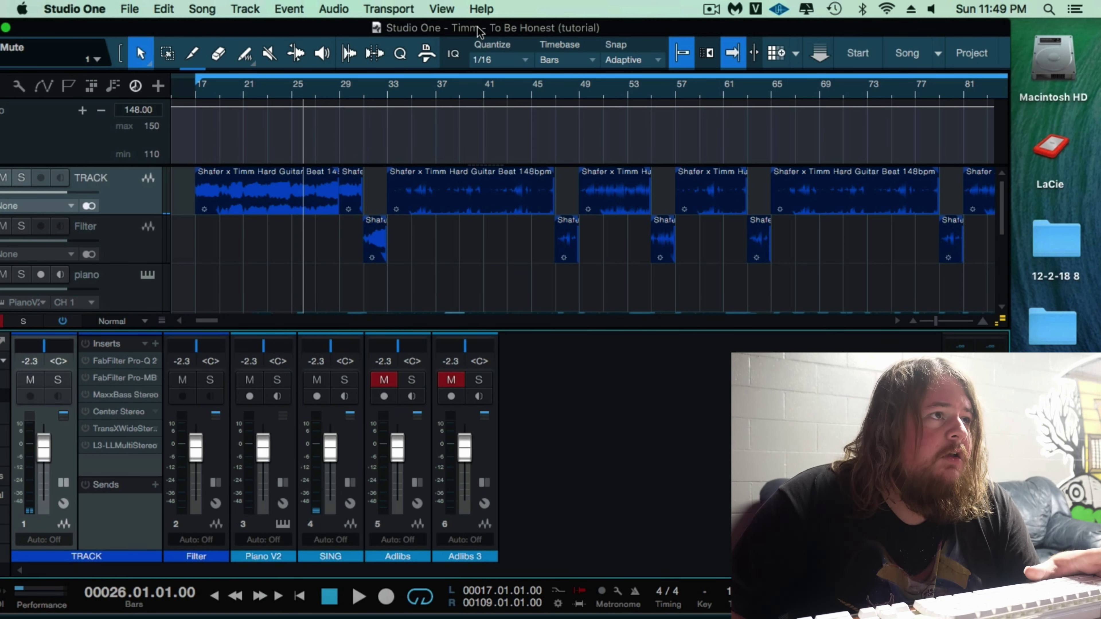
drag(478, 28, 553, 35)
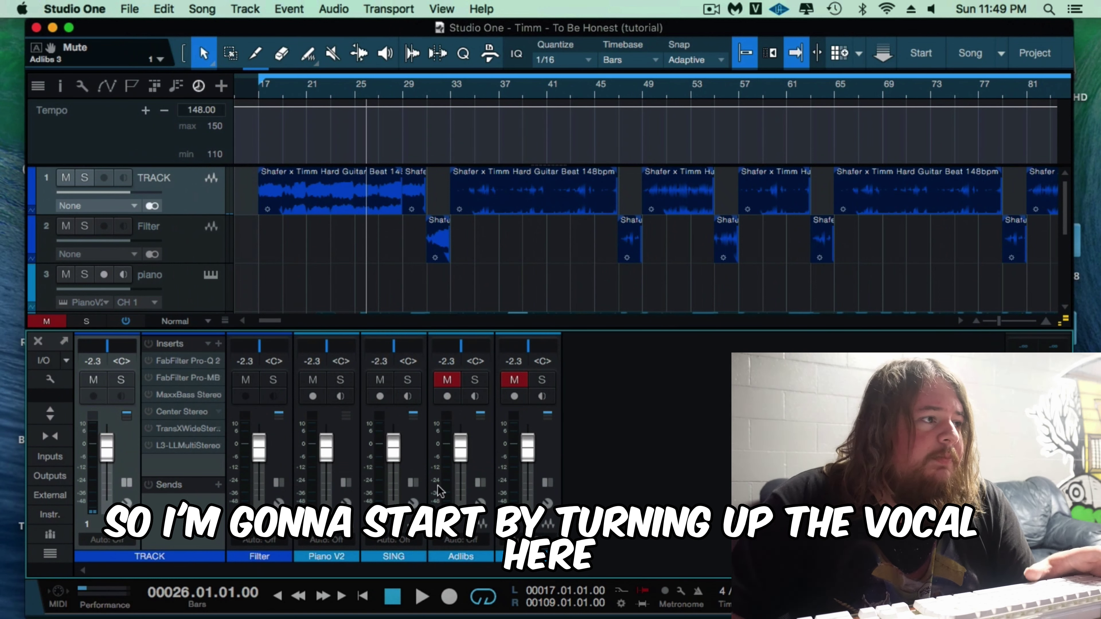
- Collapse the TRACK channel's inserts, expand those of SING, and raise the SING level to +6.7 dB during playback
click(126, 482)
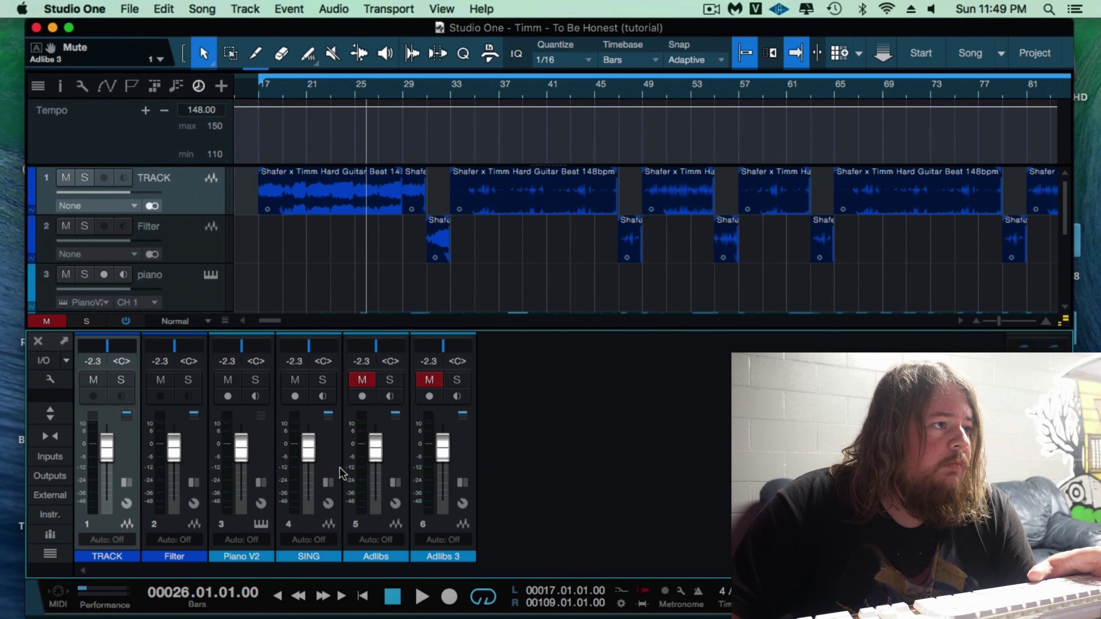
click(328, 482)
key(space)
drag(308, 449, 308, 437)
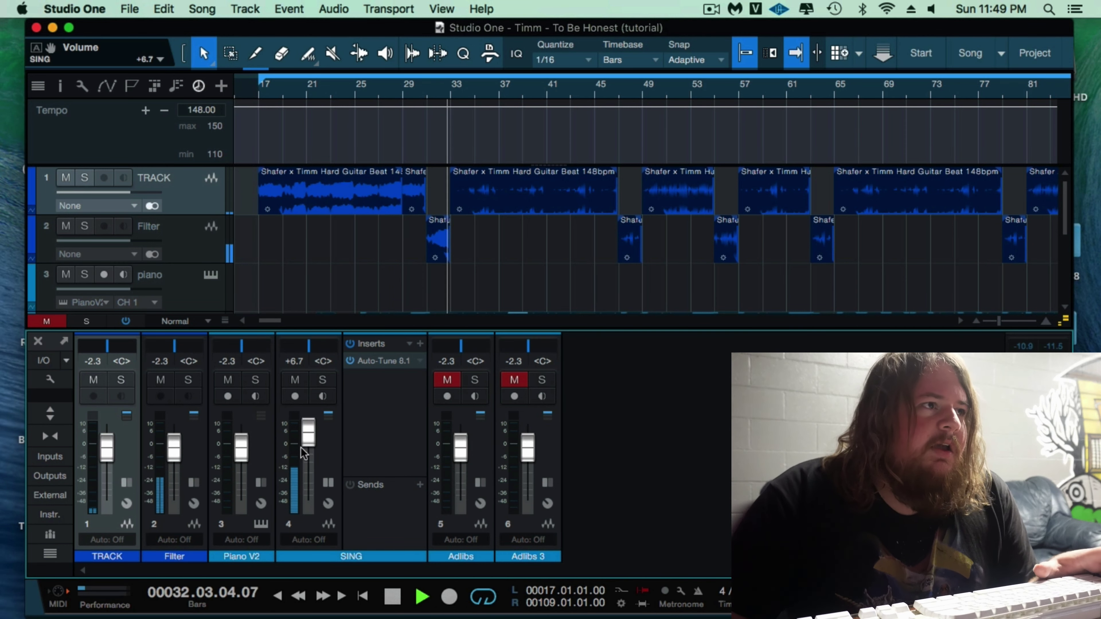
- Stop playback and add the Virtual Mix Rack plug-in to the SING inserts after Auto-Tune
key(space)
click(420, 344)
text(vi)
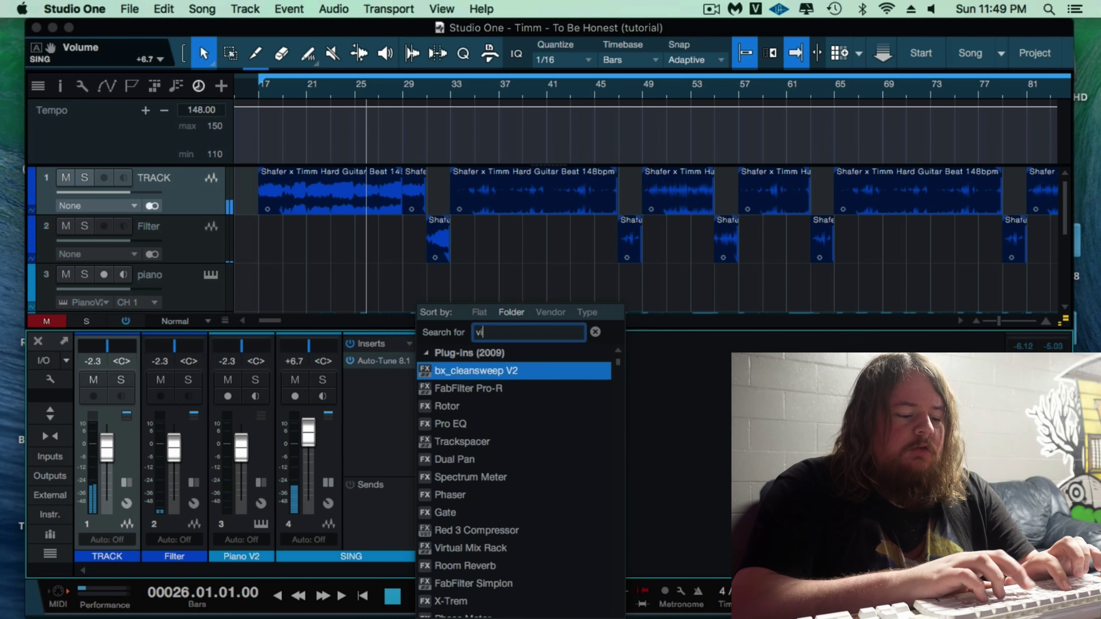
text(rtual)
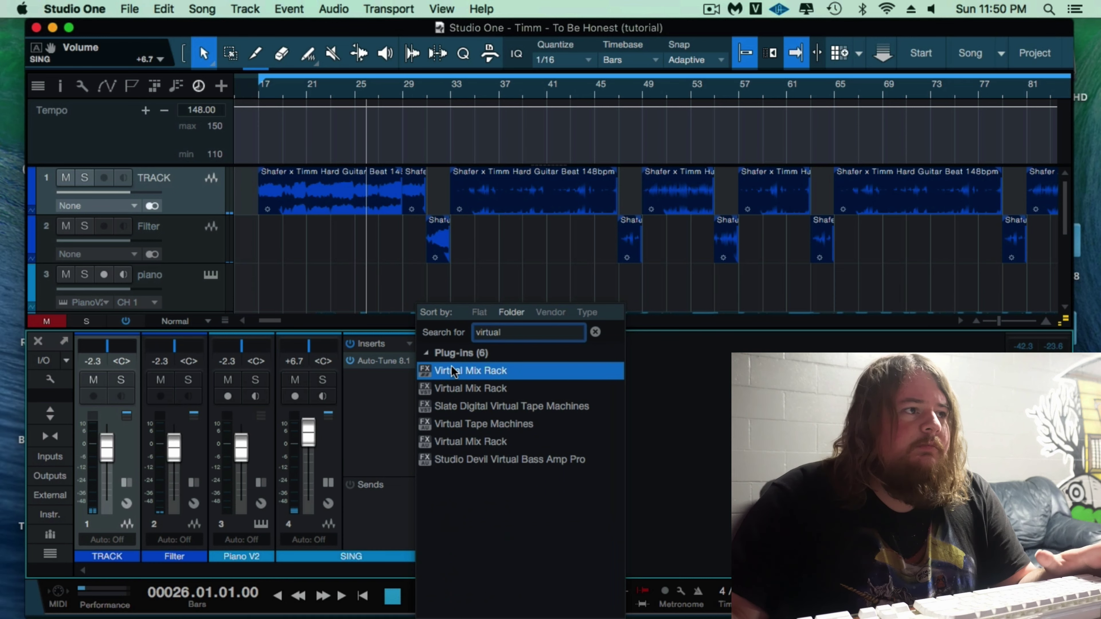
double_click(510, 370)
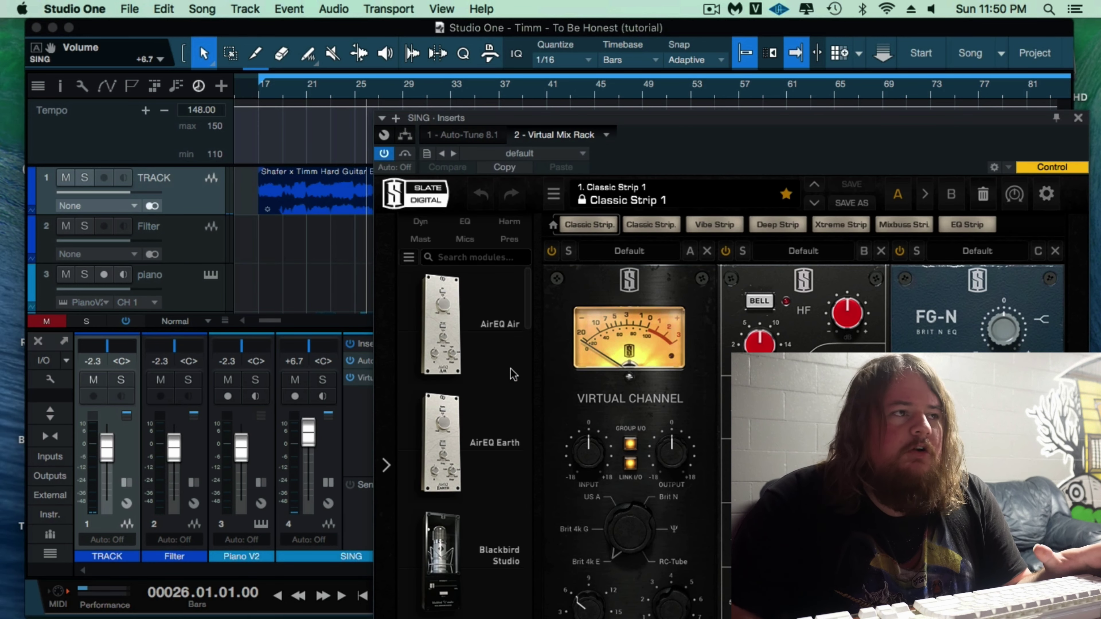
drag(694, 118, 427, 27)
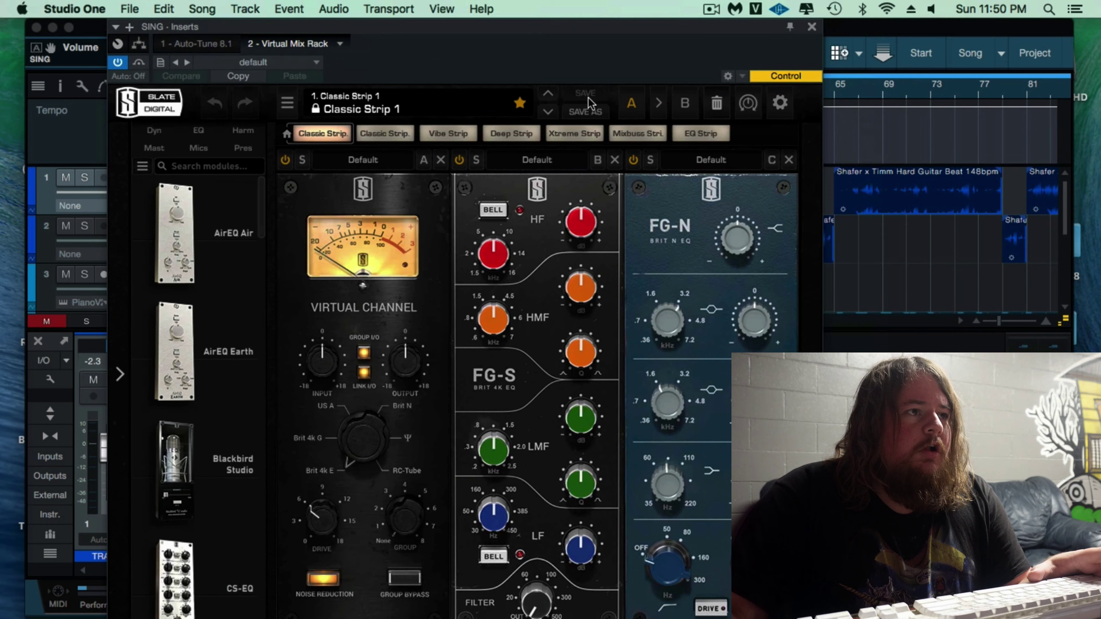
- Remove the FG-S, FG-N, Revival and Trimmer modules from the rack, keeping only Virtual Channel and FG-Stress
click(617, 160)
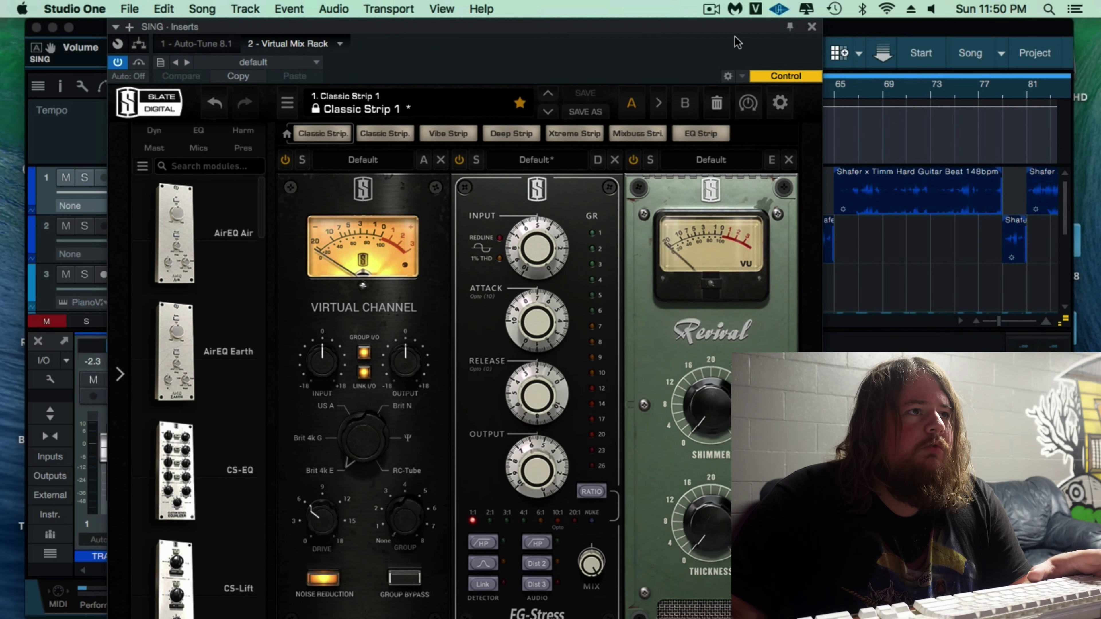
click(829, 159)
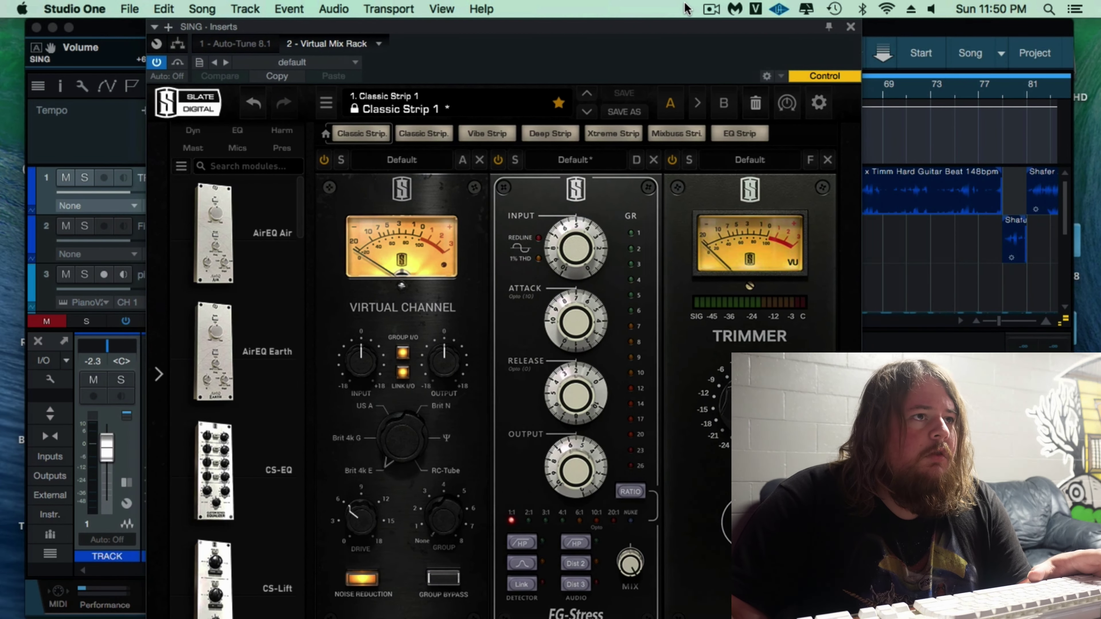
click(828, 159)
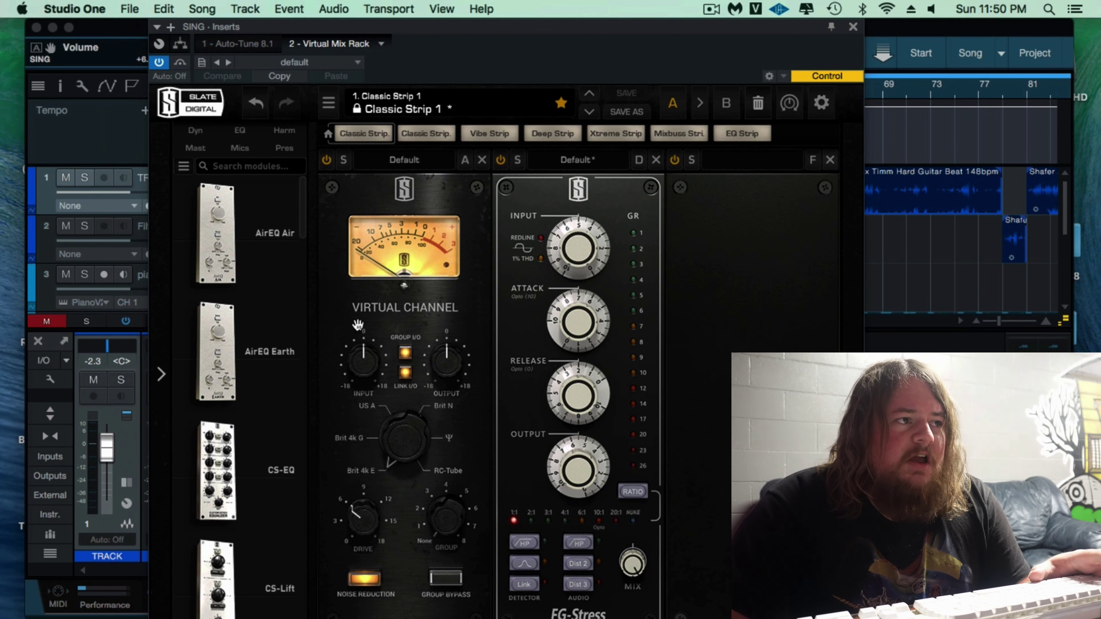
- Lower the Virtual Channel's linked input gain slightly during playback and reduce its drive a little
drag(366, 363, 368, 366)
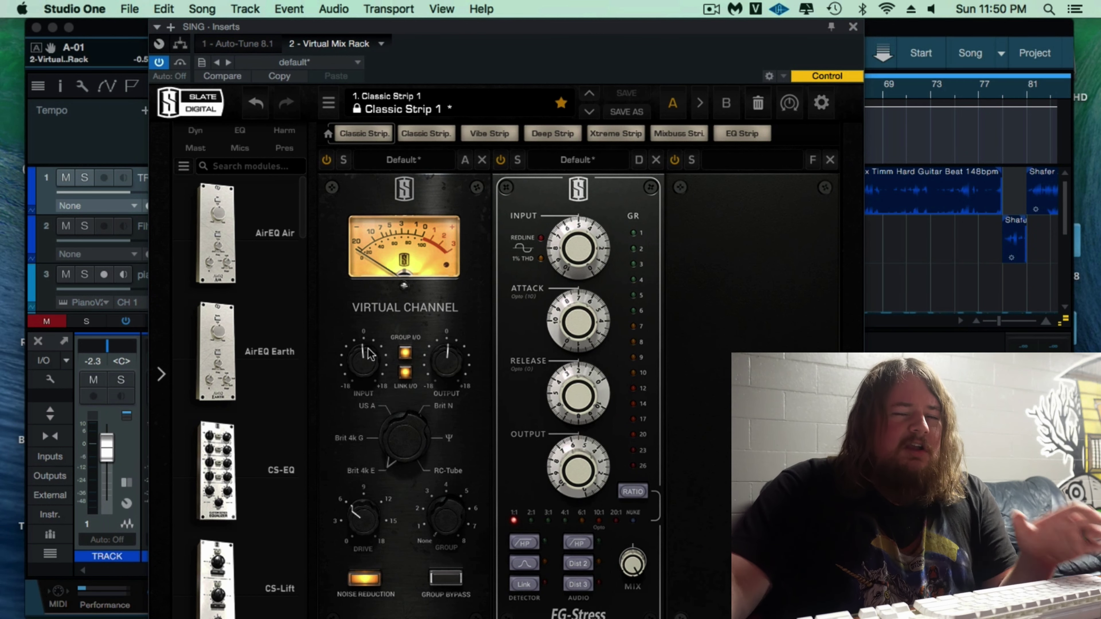
mouse_move(374, 353)
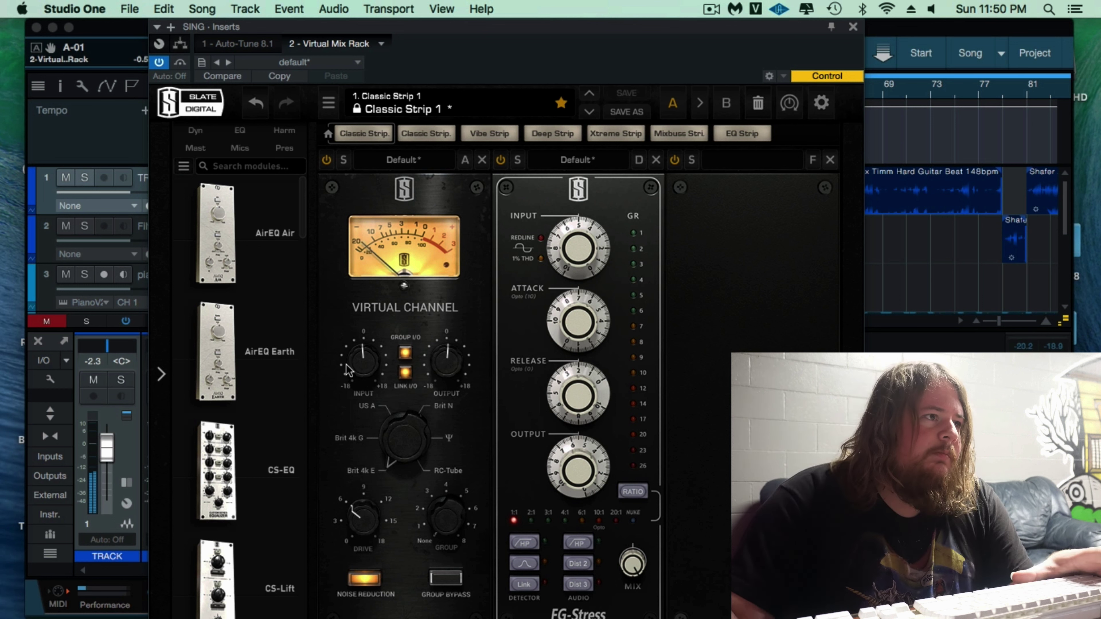
drag(368, 364, 363, 353)
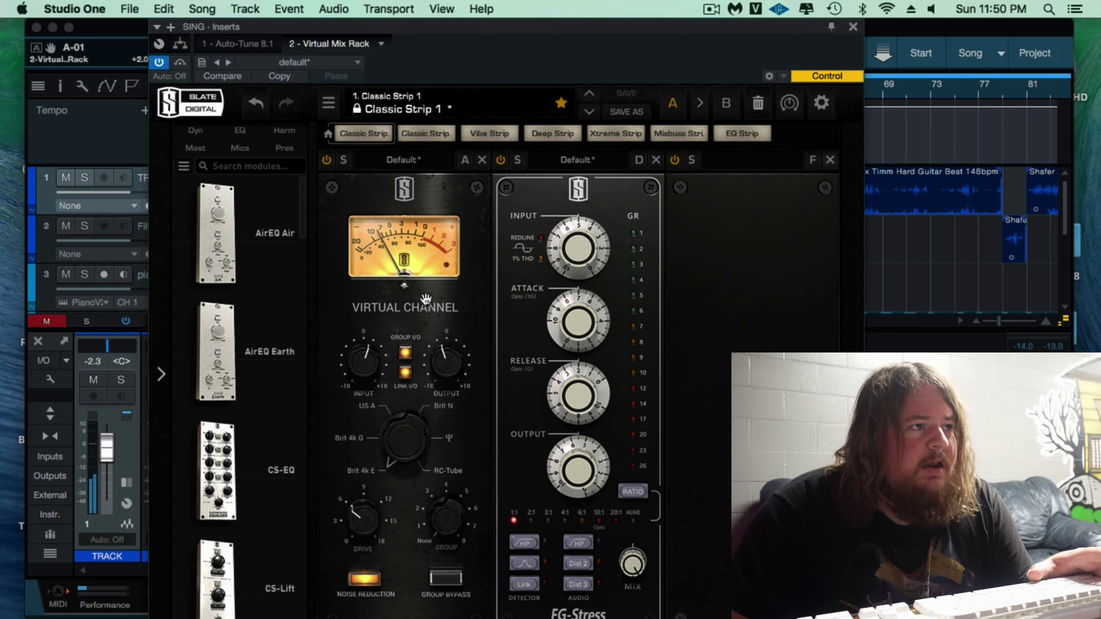
click(404, 349)
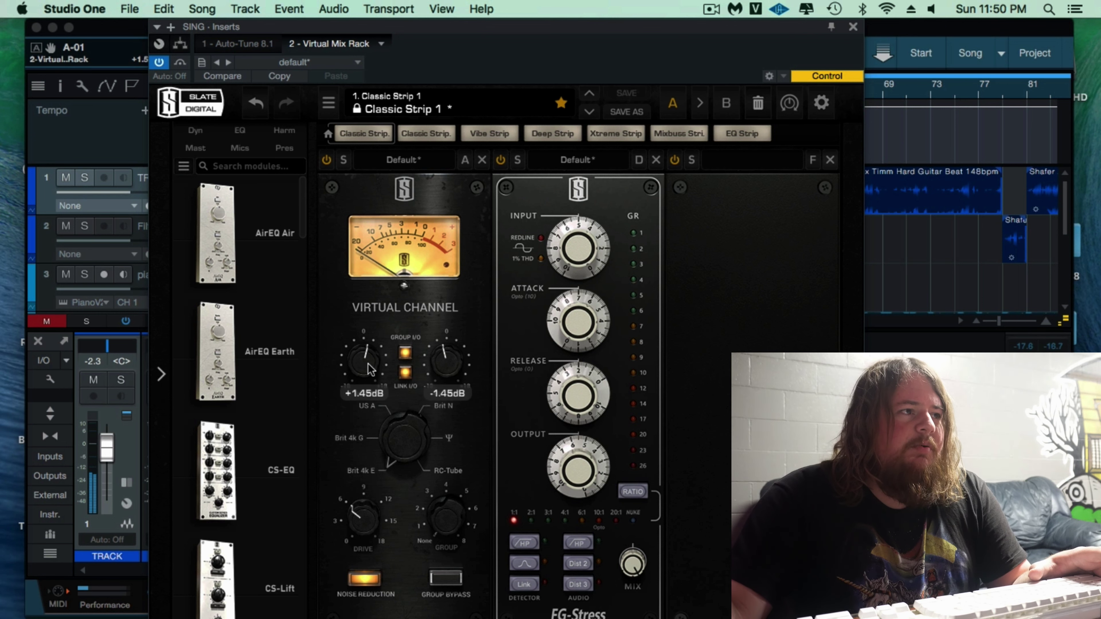
drag(361, 518, 359, 529)
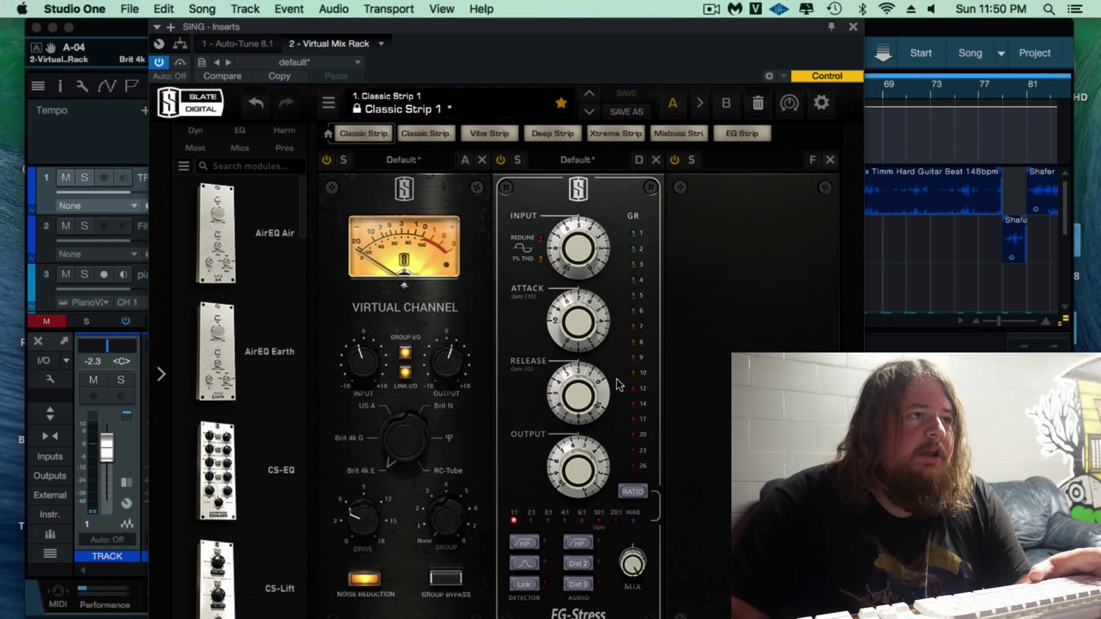
- Adjust the FG-Stress compressor's input around 7.50 and set its ratio to 6:1 while the vocal plays
drag(306, 229, 300, 304)
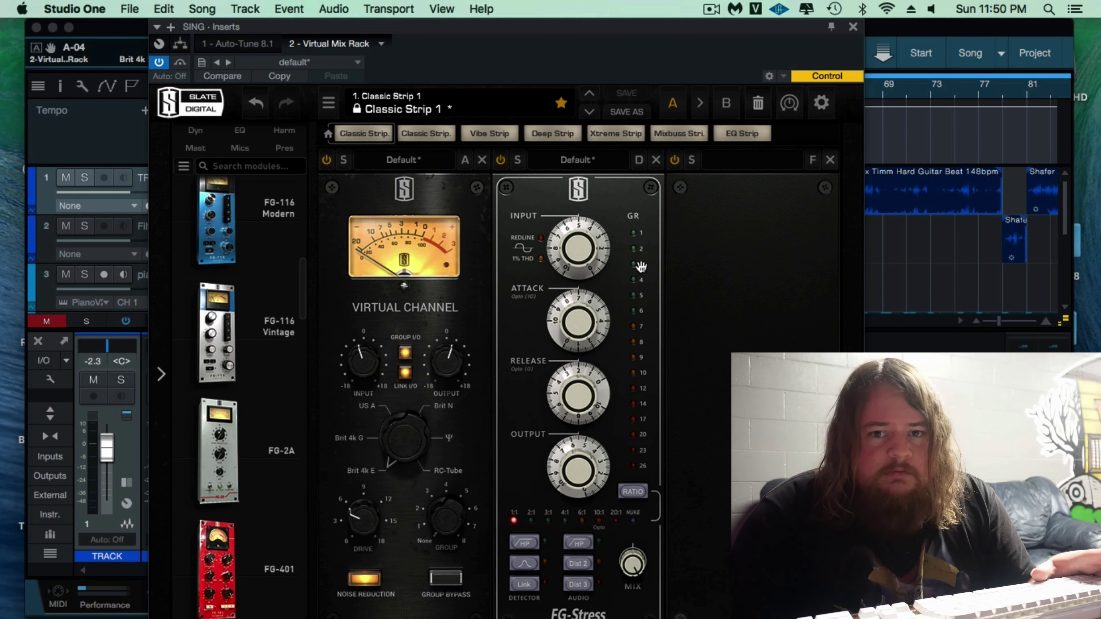
drag(600, 267, 690, 290)
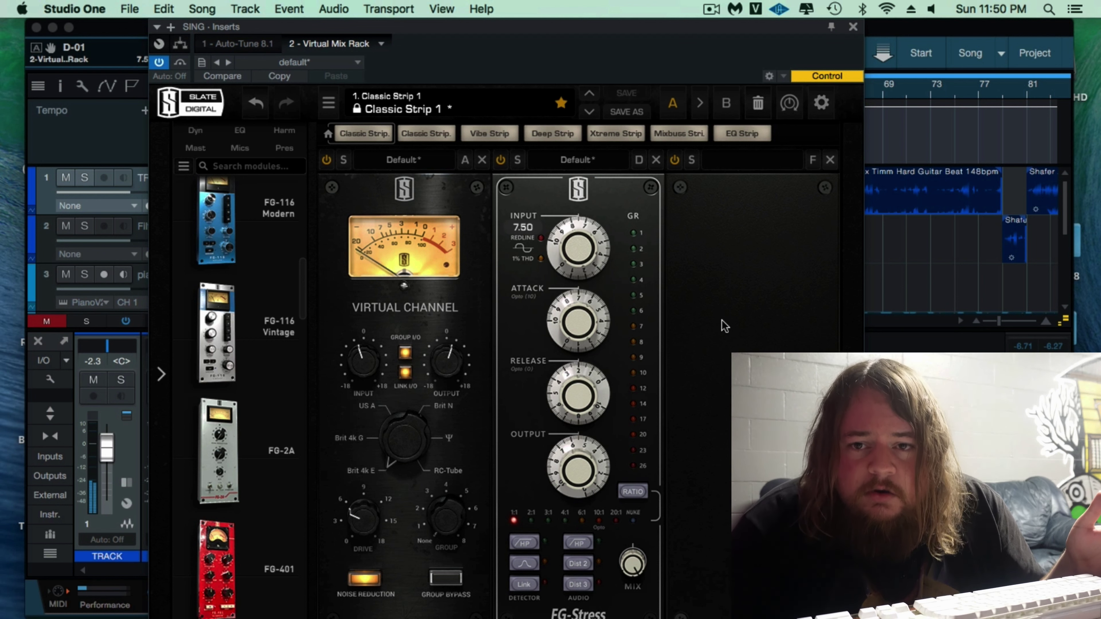
click(640, 492)
click(640, 492)
click(640, 492)
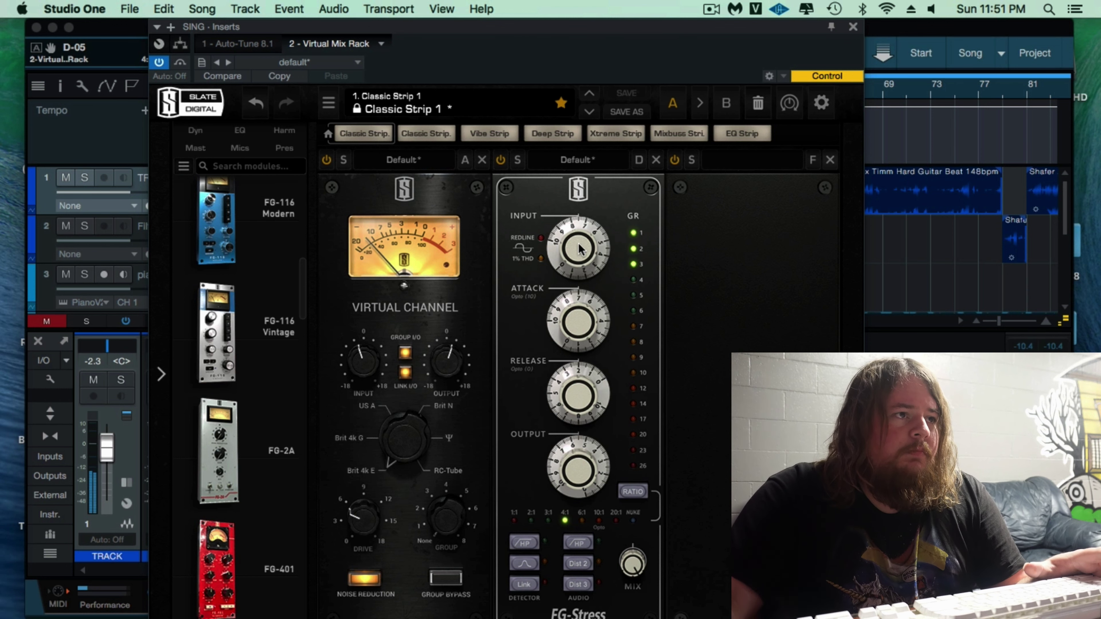
drag(579, 245, 588, 278)
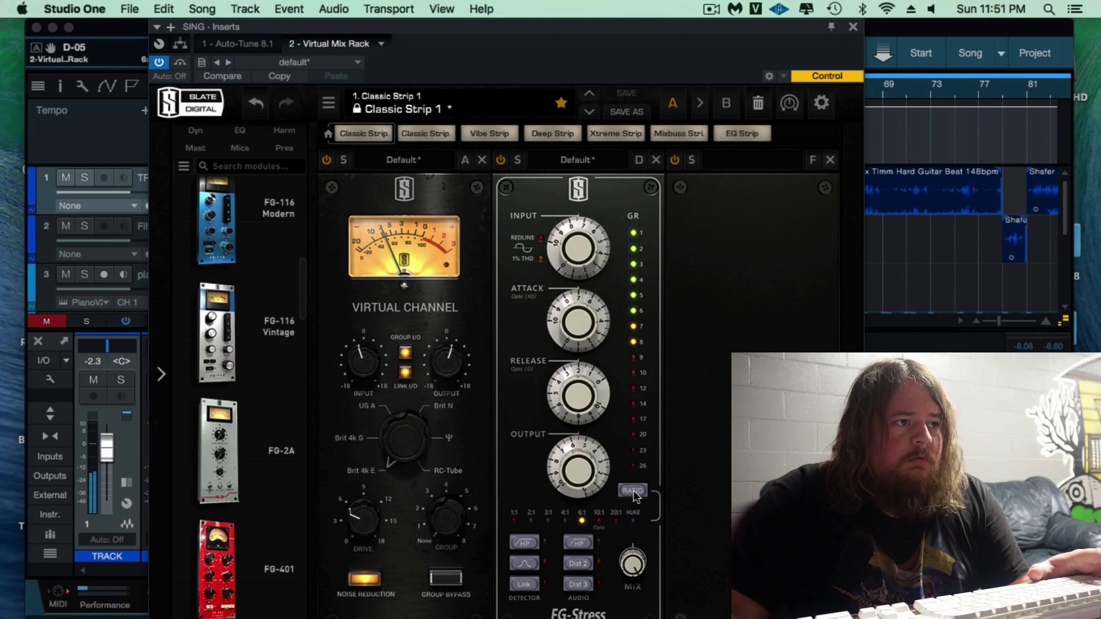
click(636, 494)
click(634, 491)
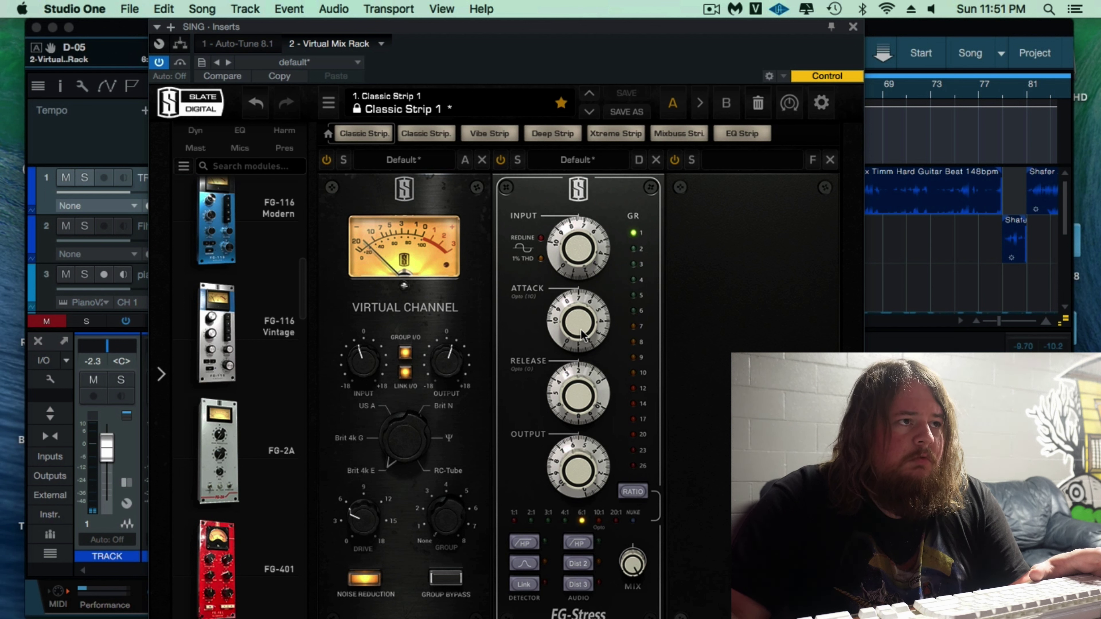
- Set the FG-Stress attack to about 4.5 and its release to 4.20
drag(582, 335, 567, 344)
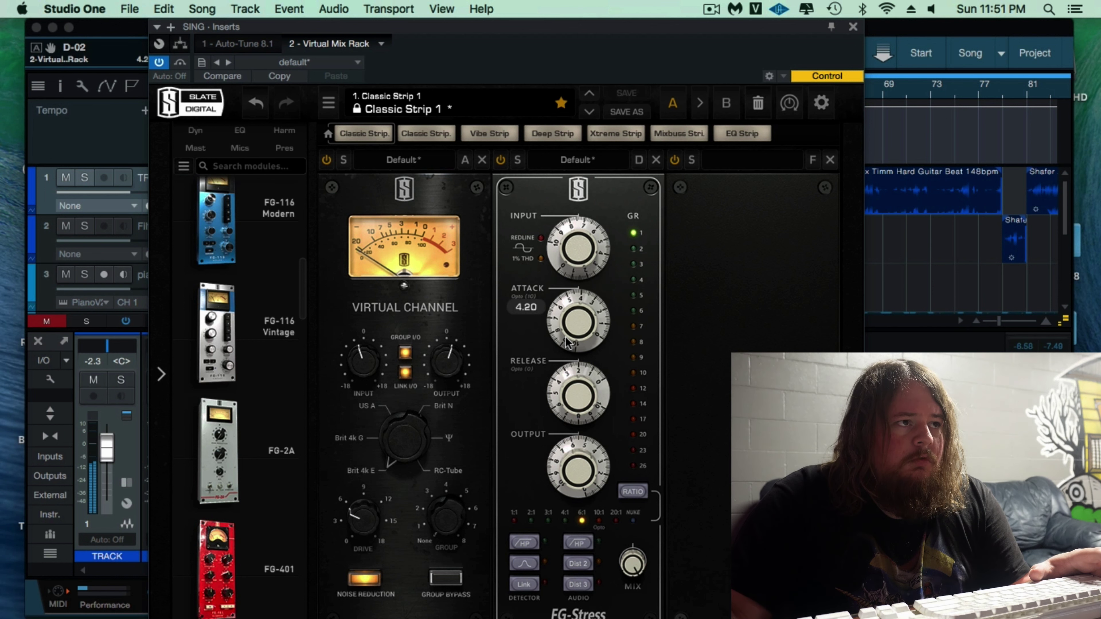
mouse_move(567, 342)
mouse_down()
mouse_move(569, 324)
mouse_move(568, 343)
mouse_up()
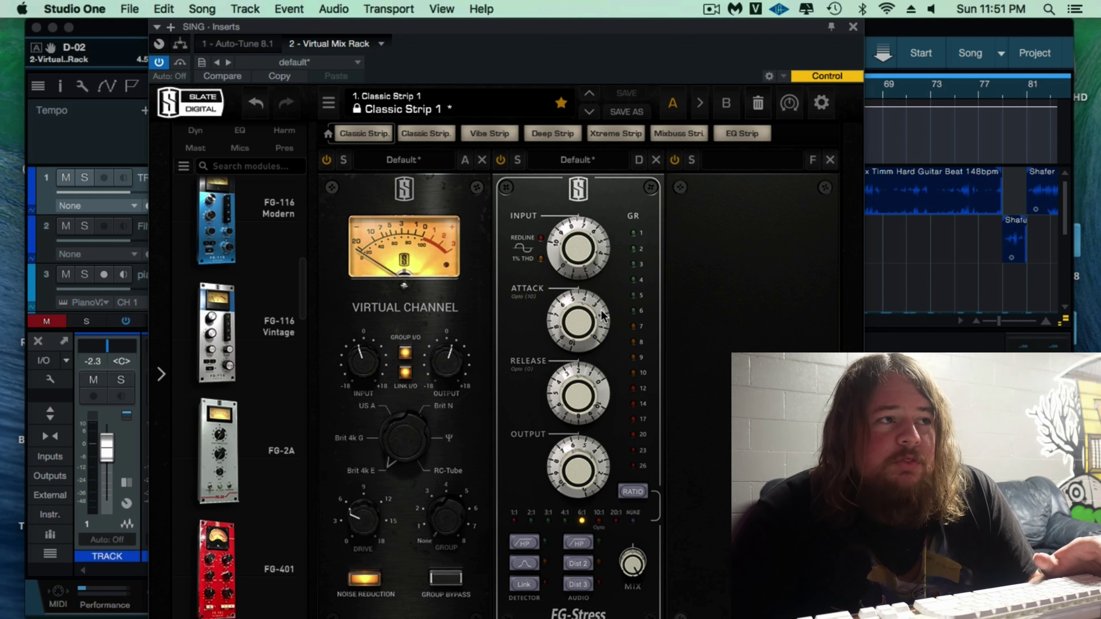
drag(604, 315, 545, 312)
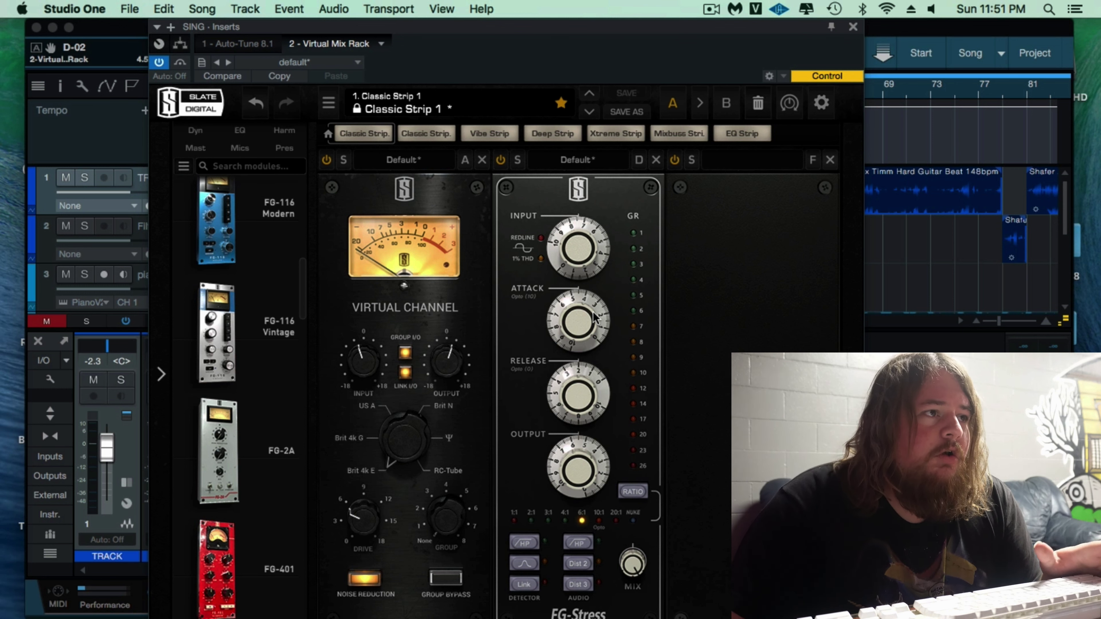
click(607, 400)
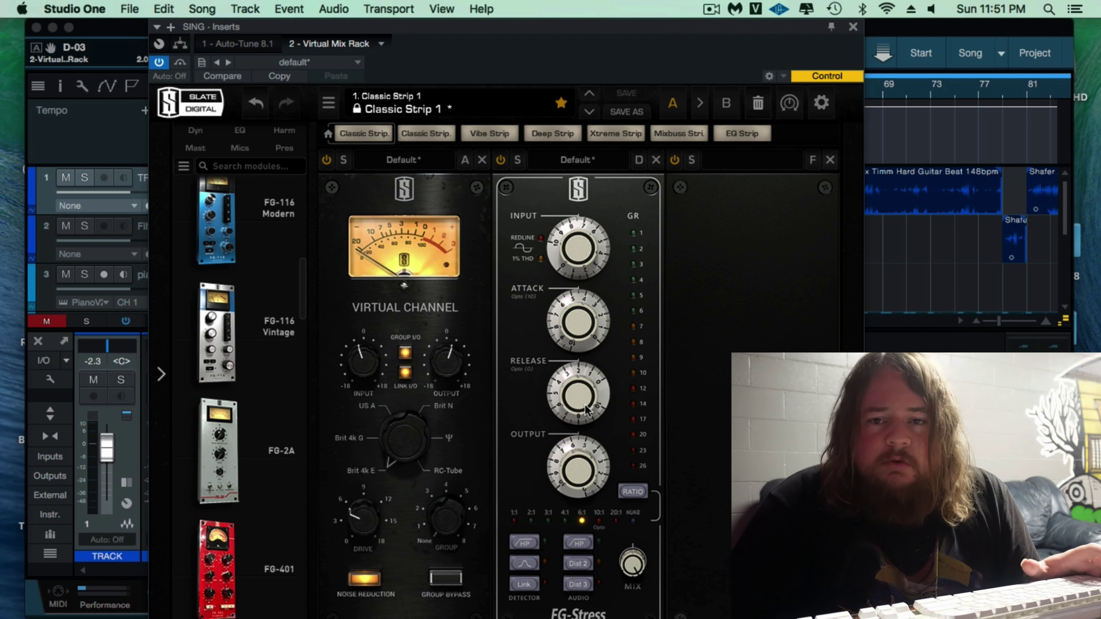
drag(591, 409, 565, 341)
mouse_move(583, 405)
mouse_down()
mouse_move(564, 395)
mouse_move(570, 415)
mouse_up()
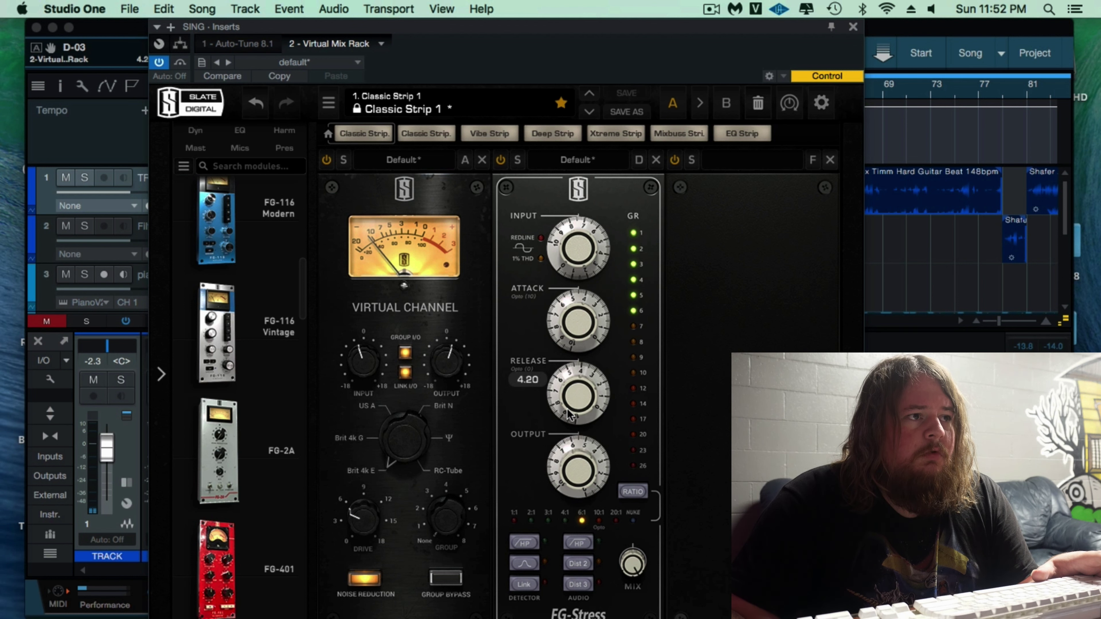
- Enable the HP filters for both the detector and the audio on FG-Stress, and set its input to 7.5
click(532, 545)
click(588, 545)
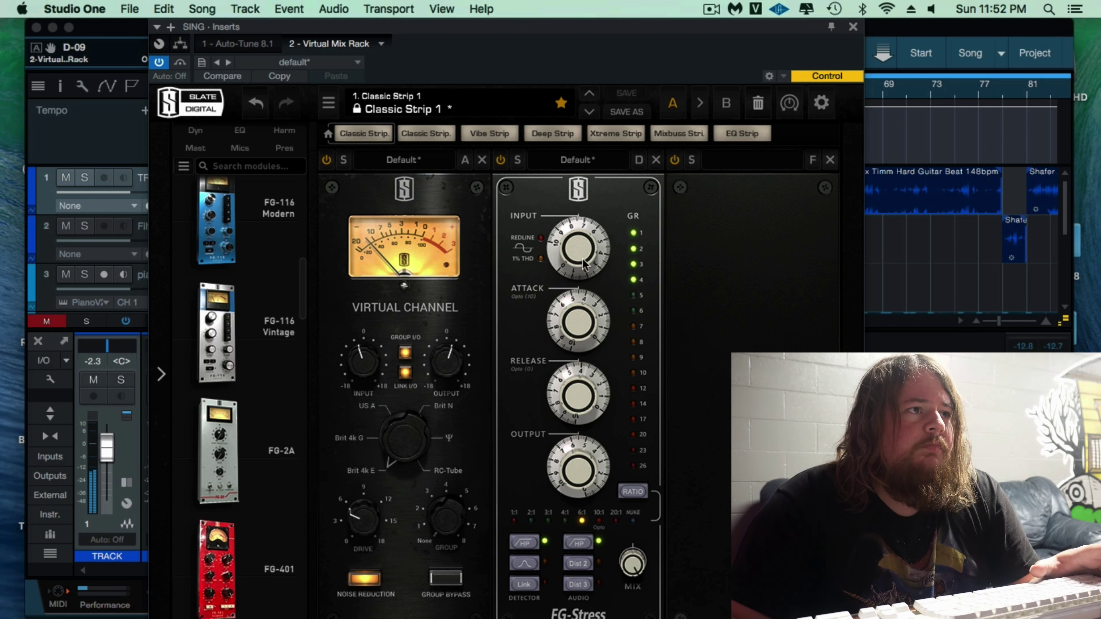
mouse_move(575, 250)
scroll(569, 256, down, 4)
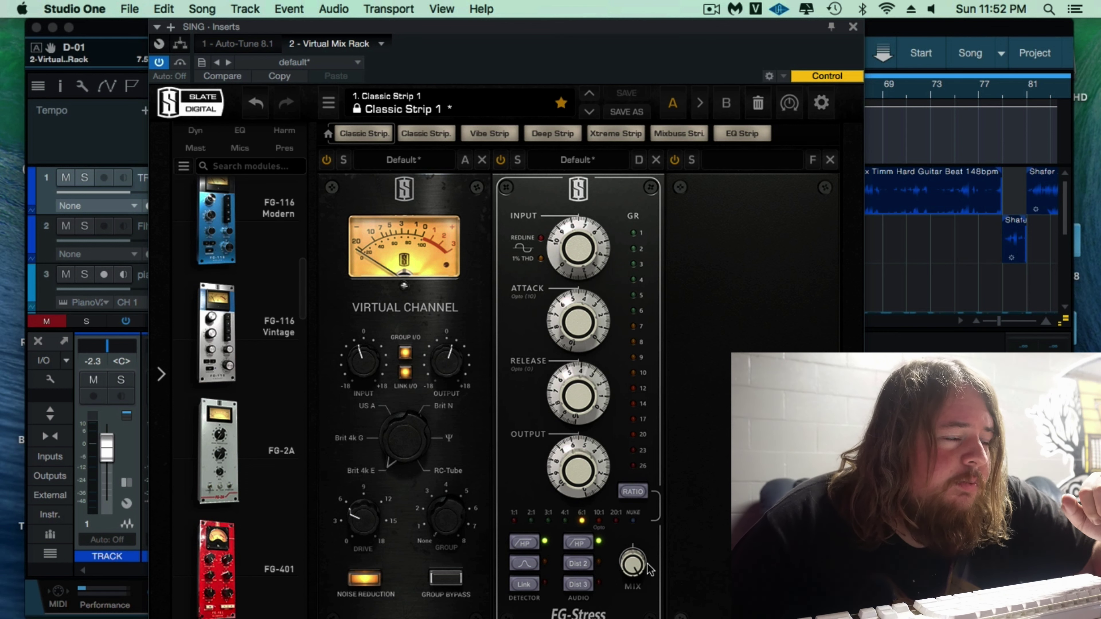
- Reduce the FG-Stress mix to 82%
mouse_move(644, 573)
drag(632, 566, 633, 583)
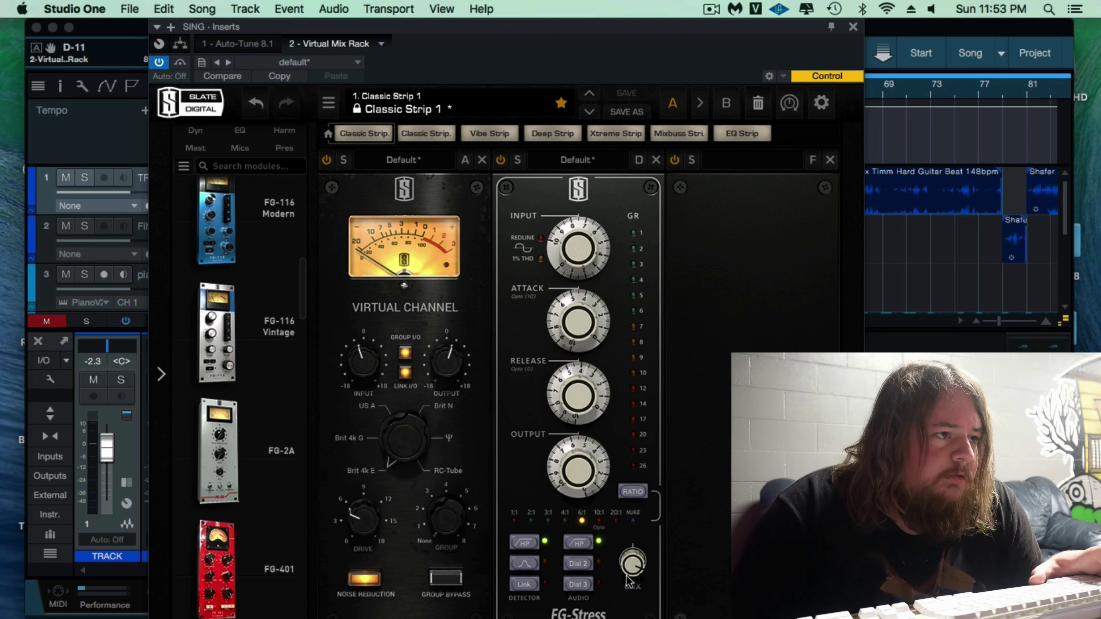
mouse_move(628, 570)
drag(627, 570, 624, 576)
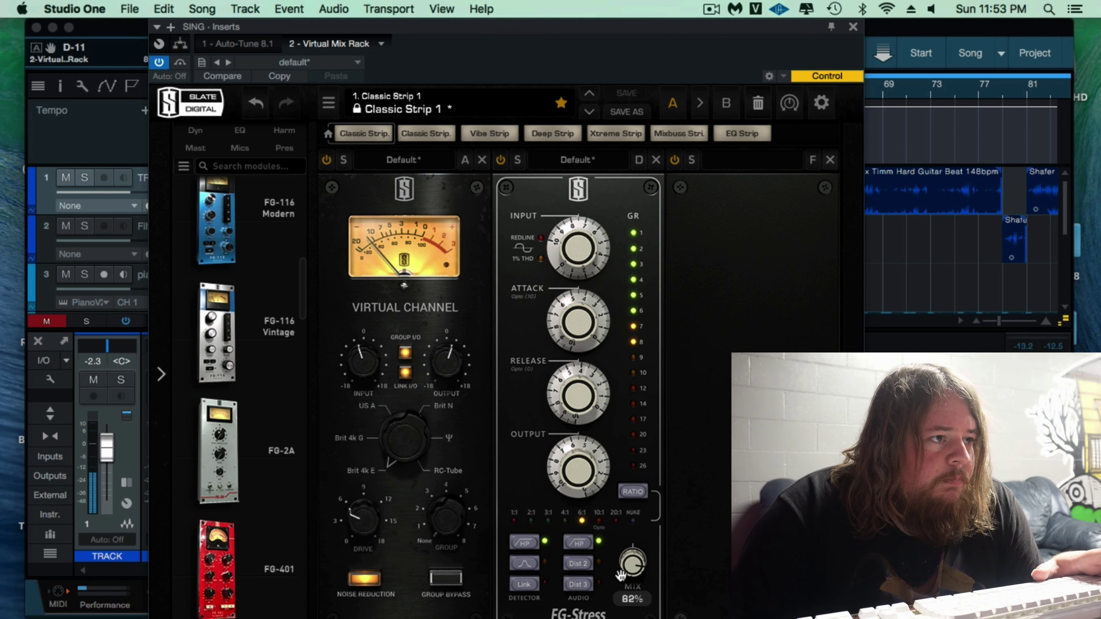
- Try Dist 2 on FG-Stress, switch the audio mode to Dist 3, and enable the detector's bell emphasis and Link
click(585, 565)
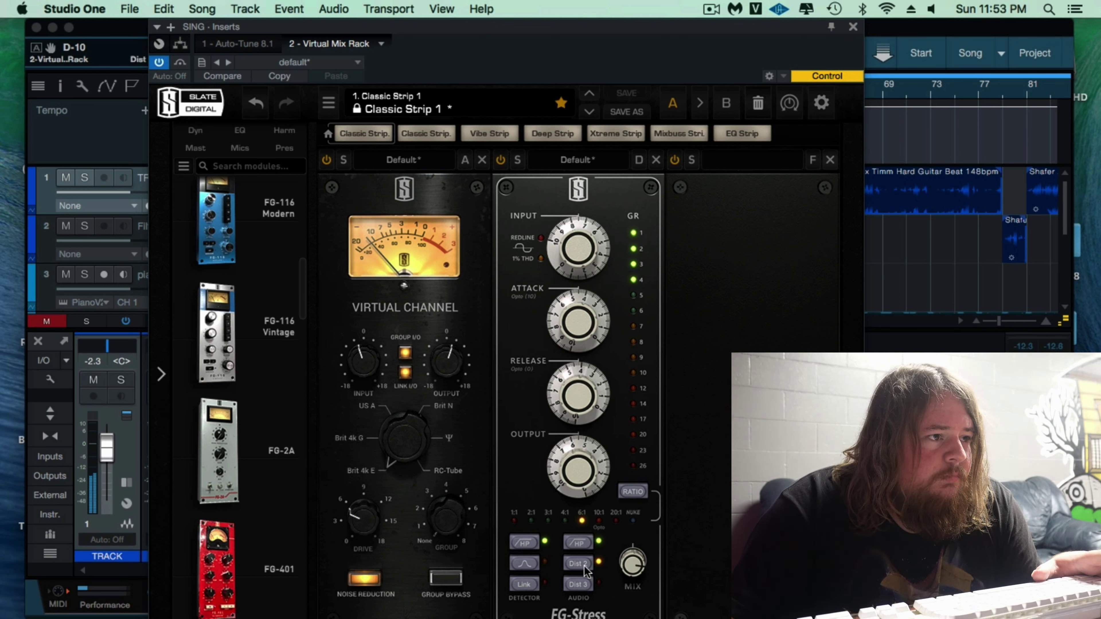
click(586, 586)
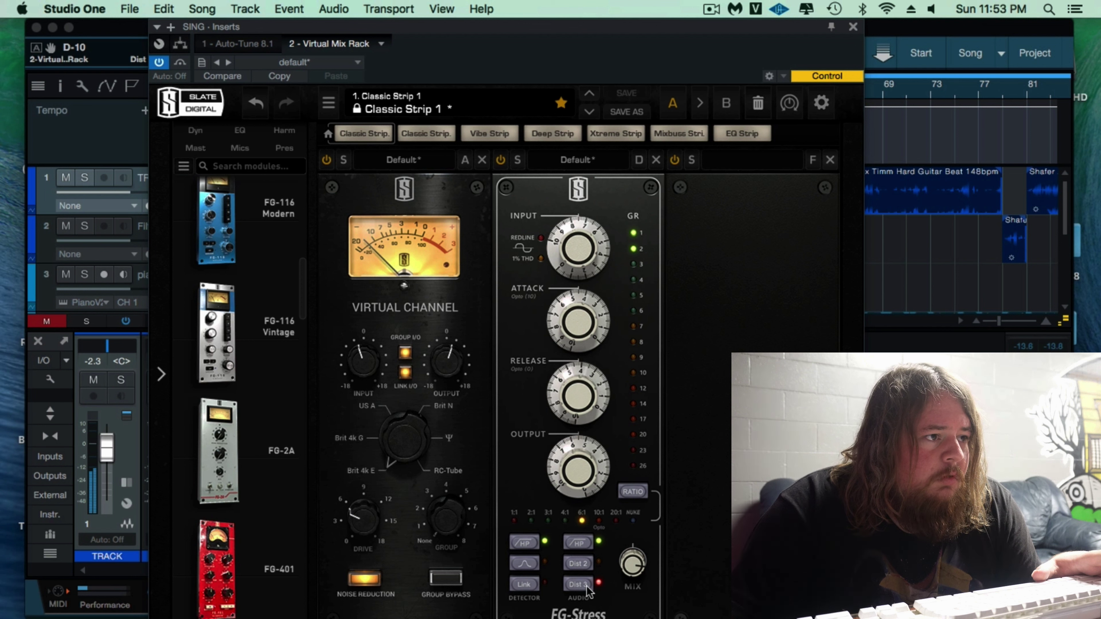
click(530, 567)
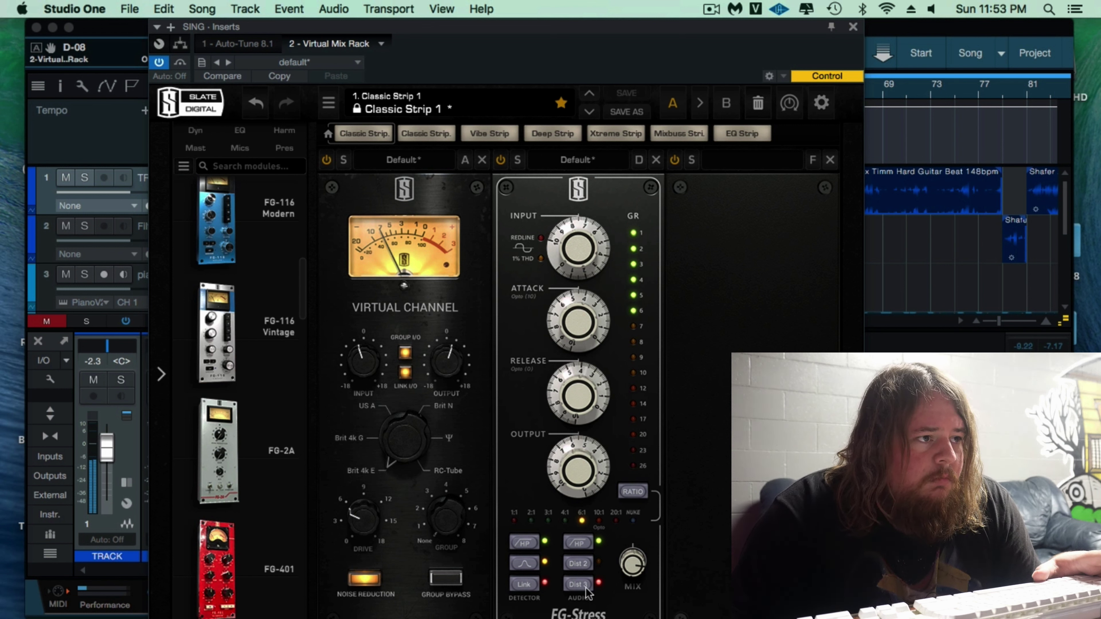
- Compare Dist 2 with Dist 3 on the FG-Stress audio path, returning to Dist 3
click(586, 567)
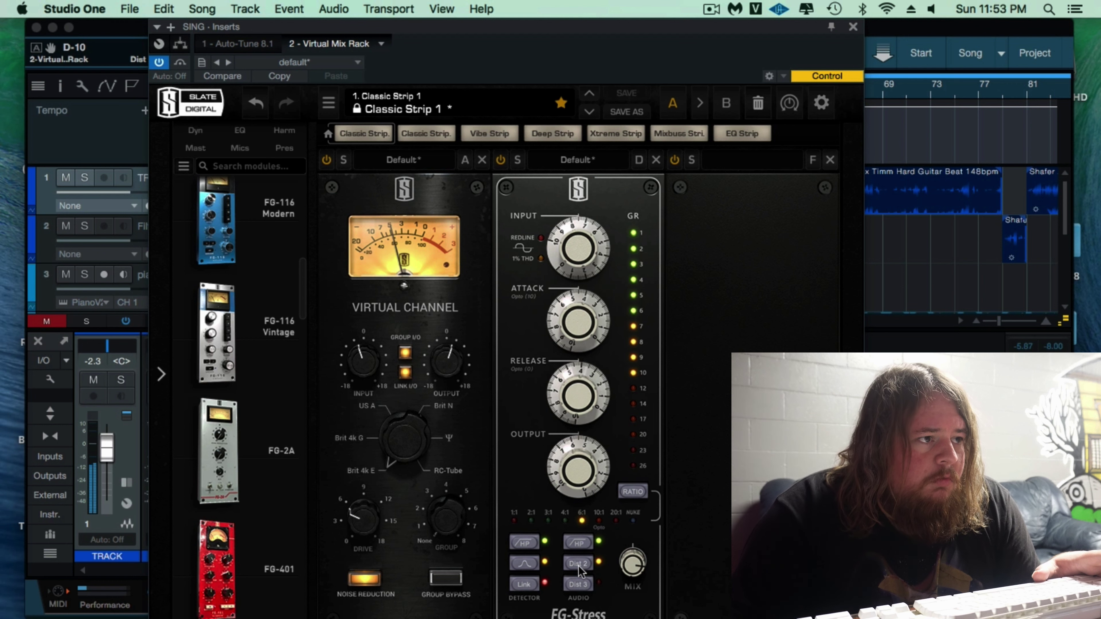
click(592, 586)
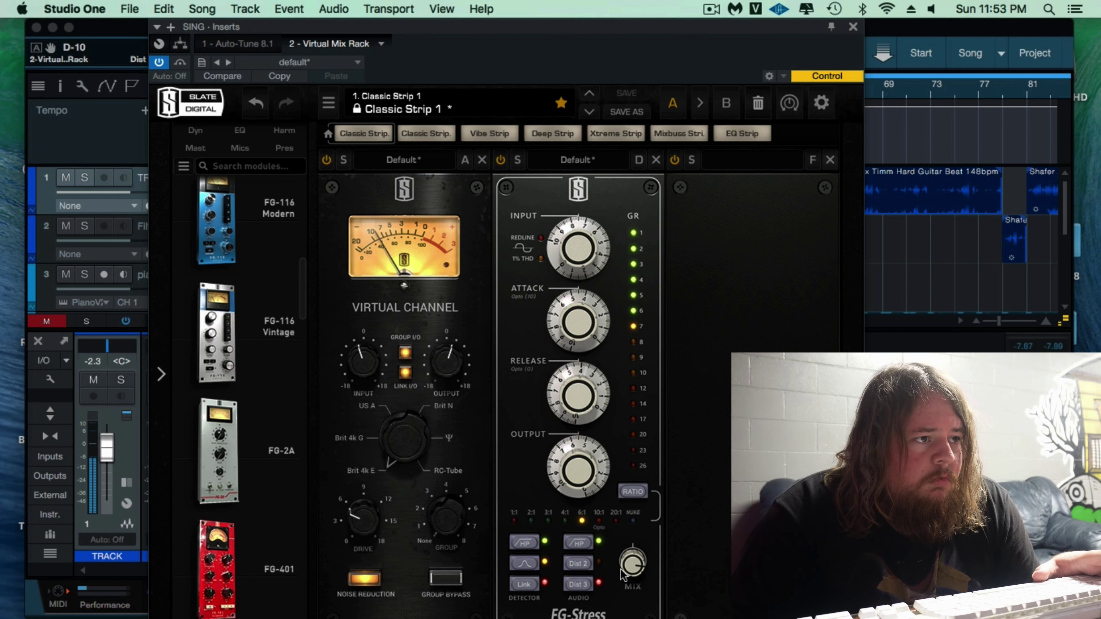
click(632, 564)
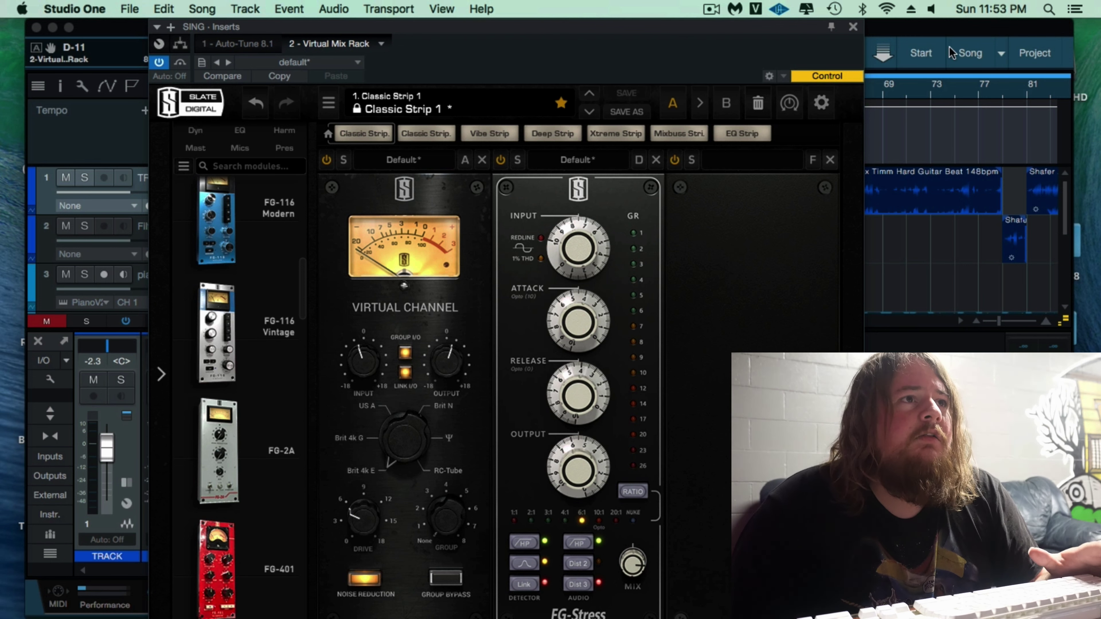
- Load the FG-S EQ into the empty third slot of the SING track's Virtual Mix Rack and raise its high-pass filter frequency
click(853, 26)
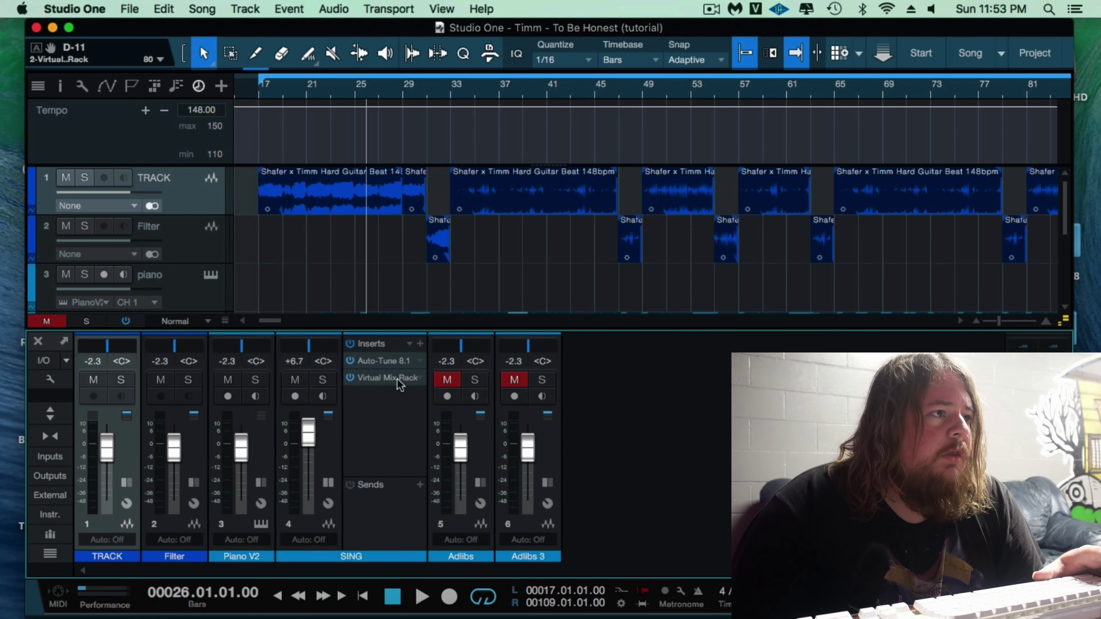
click(394, 373)
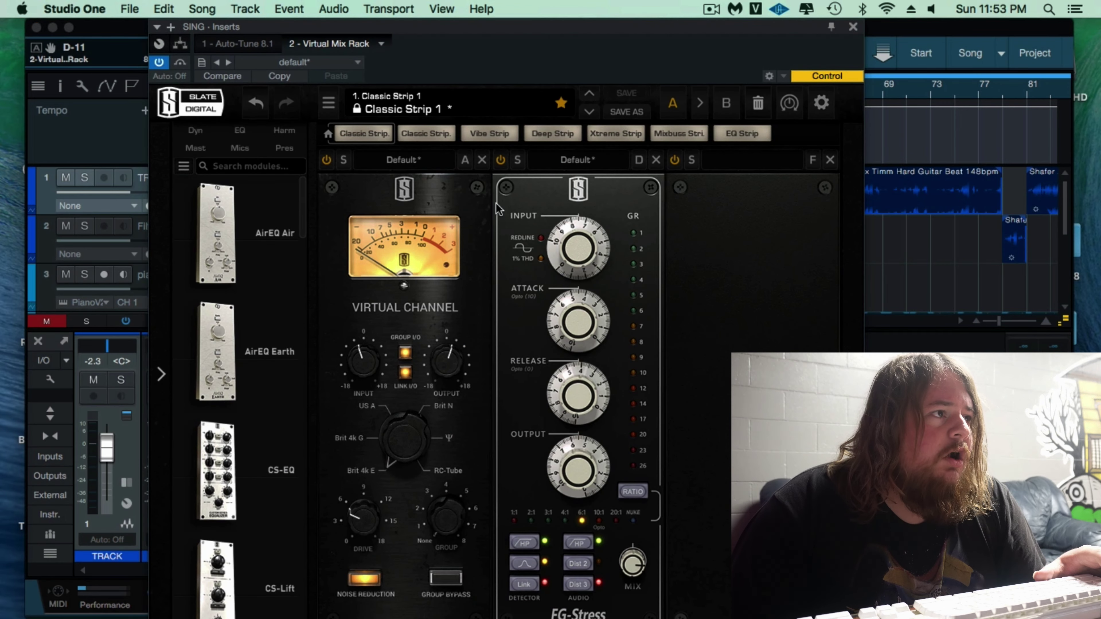
drag(301, 208, 302, 411)
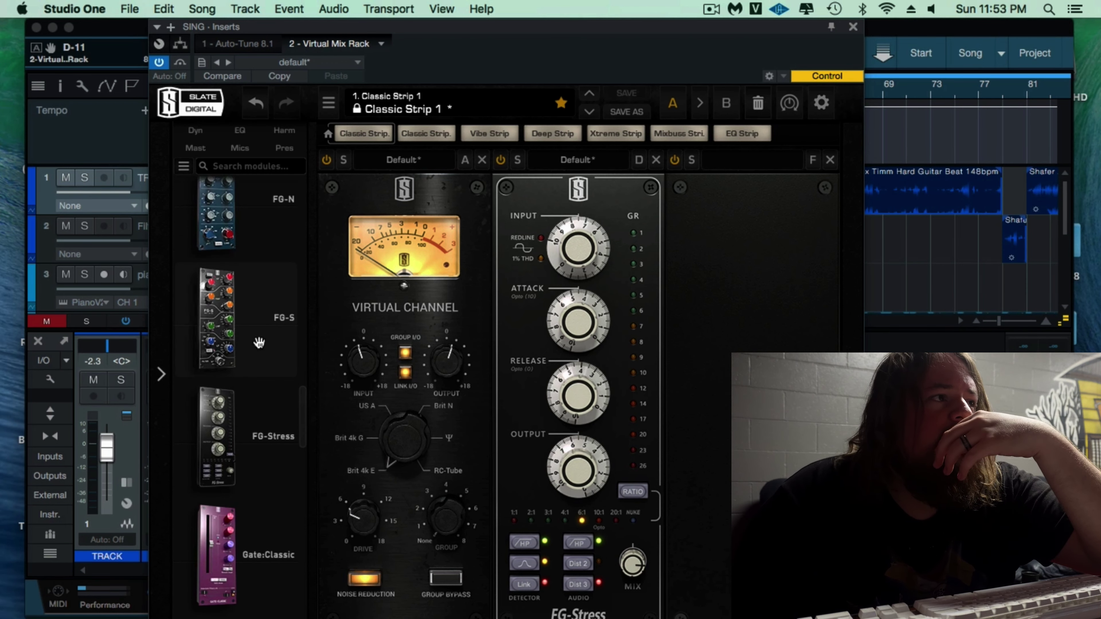
drag(217, 319, 749, 304)
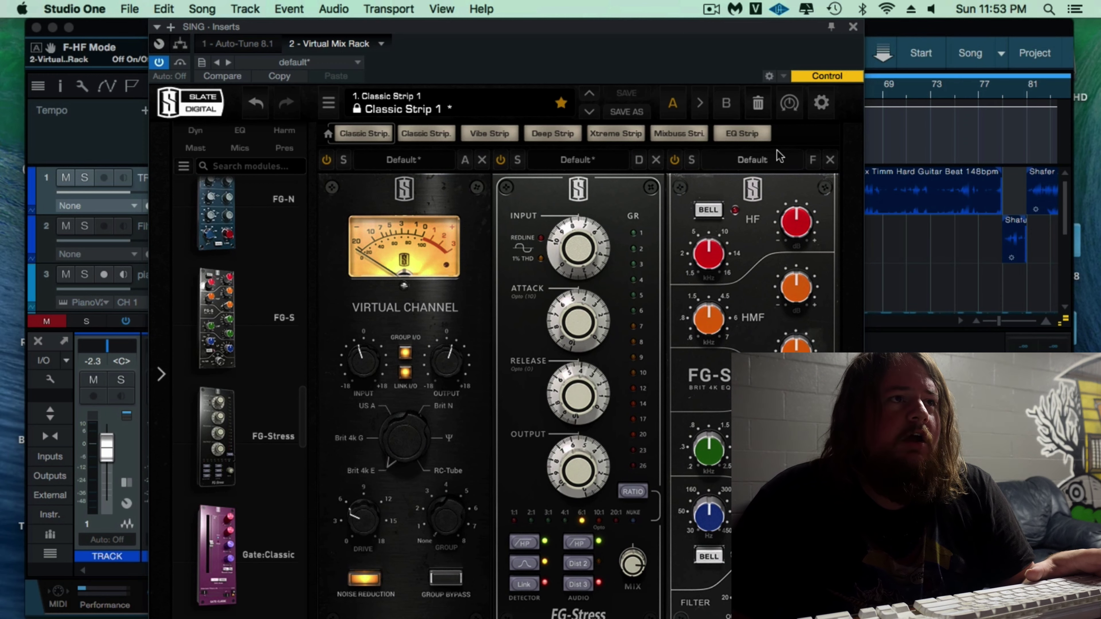
drag(776, 25, 735, 26)
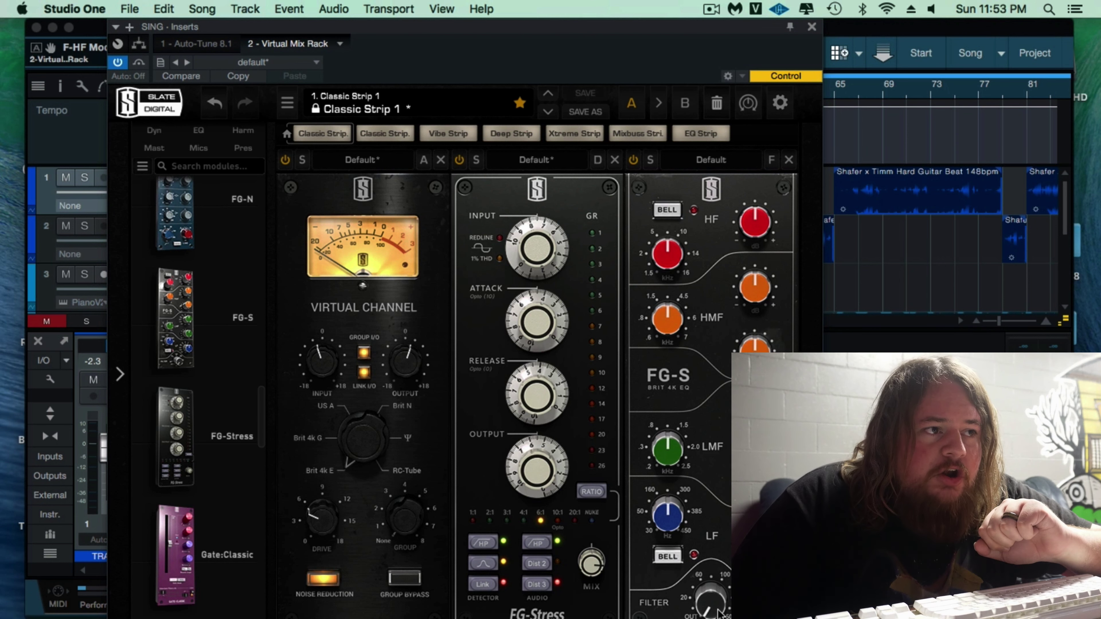
drag(708, 515, 709, 488)
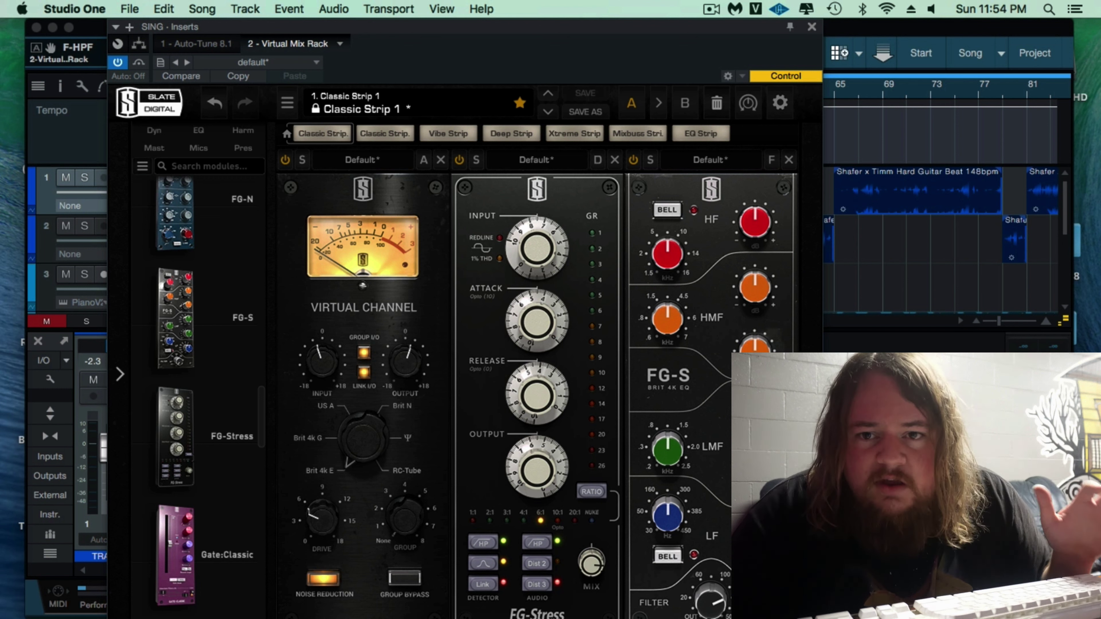
- During playback, sweep the FG-S HF band for its frequency, settle between 5 and 10 kHz, and boost the HF gain
key(space)
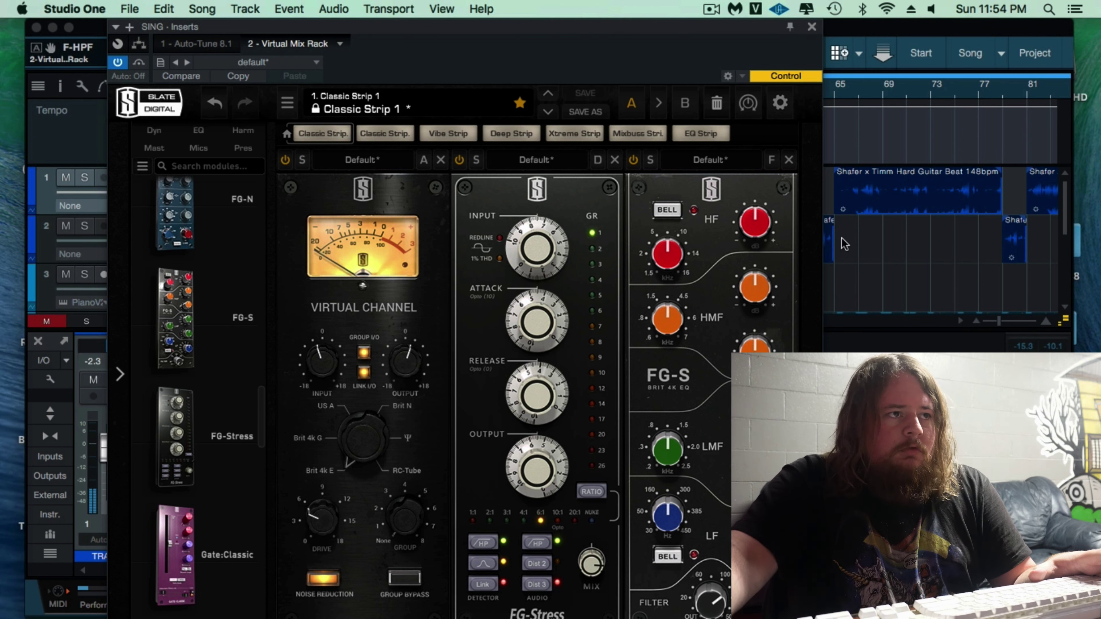
drag(708, 33, 652, 33)
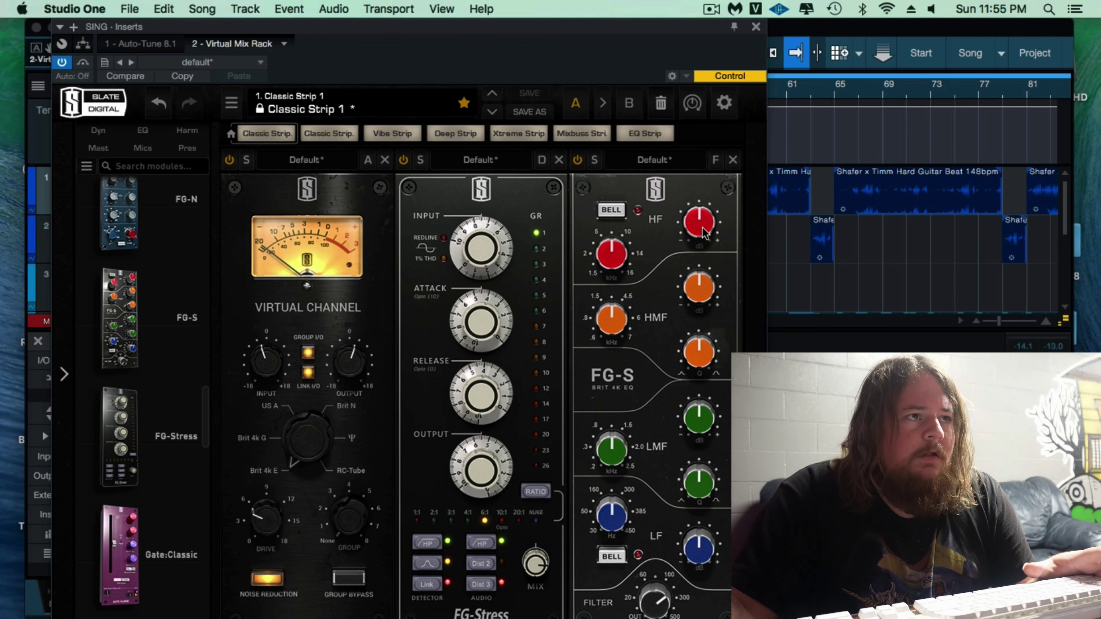
mouse_move(700, 226)
drag(616, 254, 618, 295)
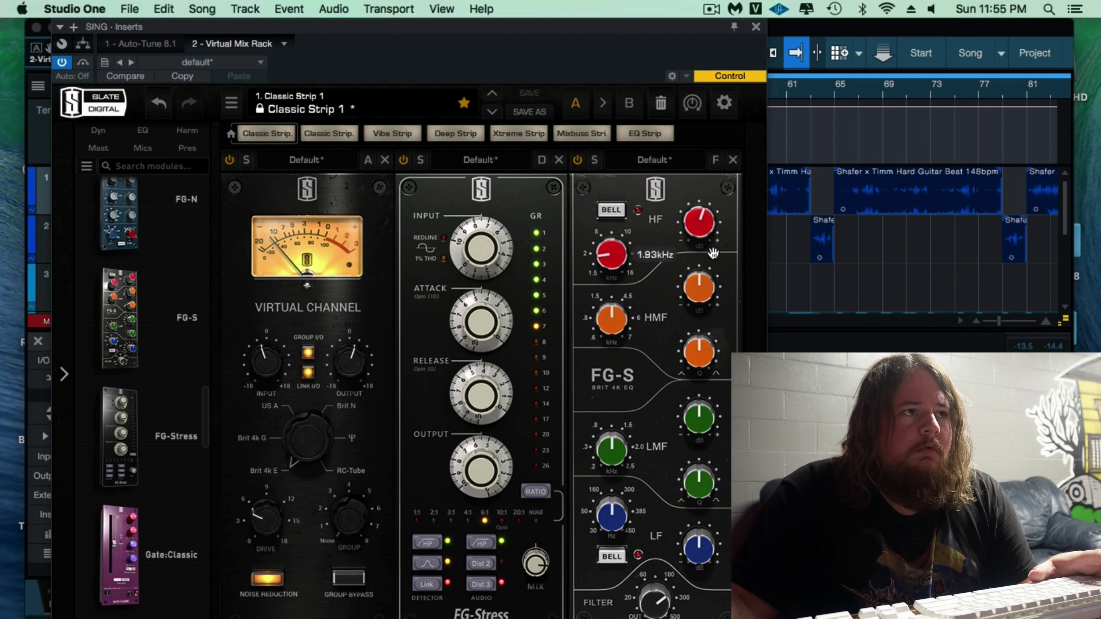
drag(700, 228, 701, 221)
drag(626, 243, 618, 278)
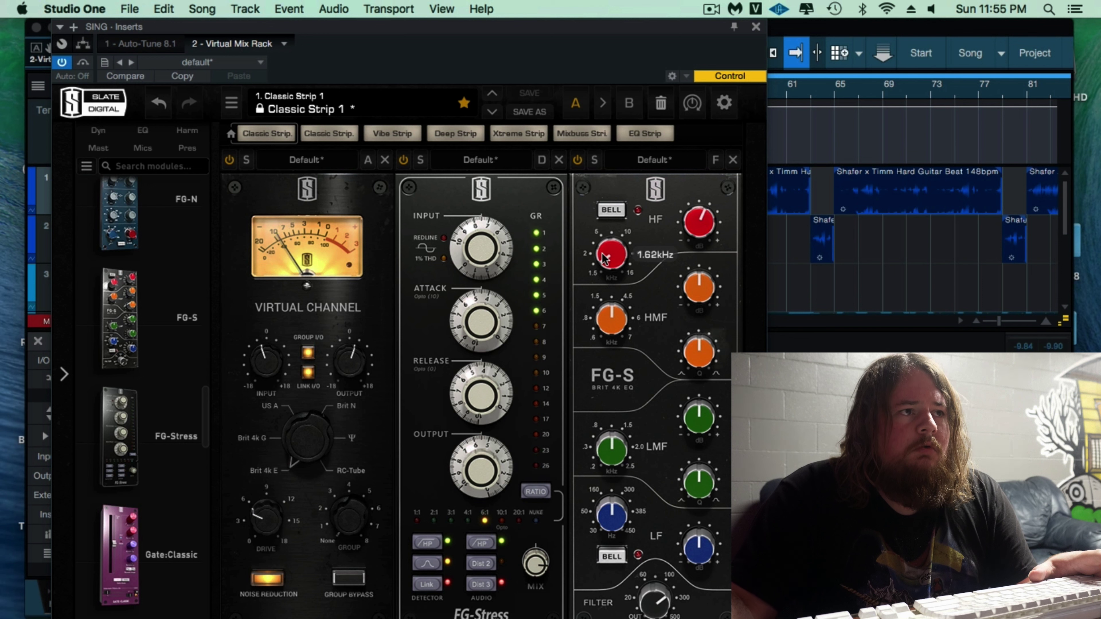
drag(700, 228, 697, 221)
drag(627, 246, 594, 192)
drag(690, 226, 697, 254)
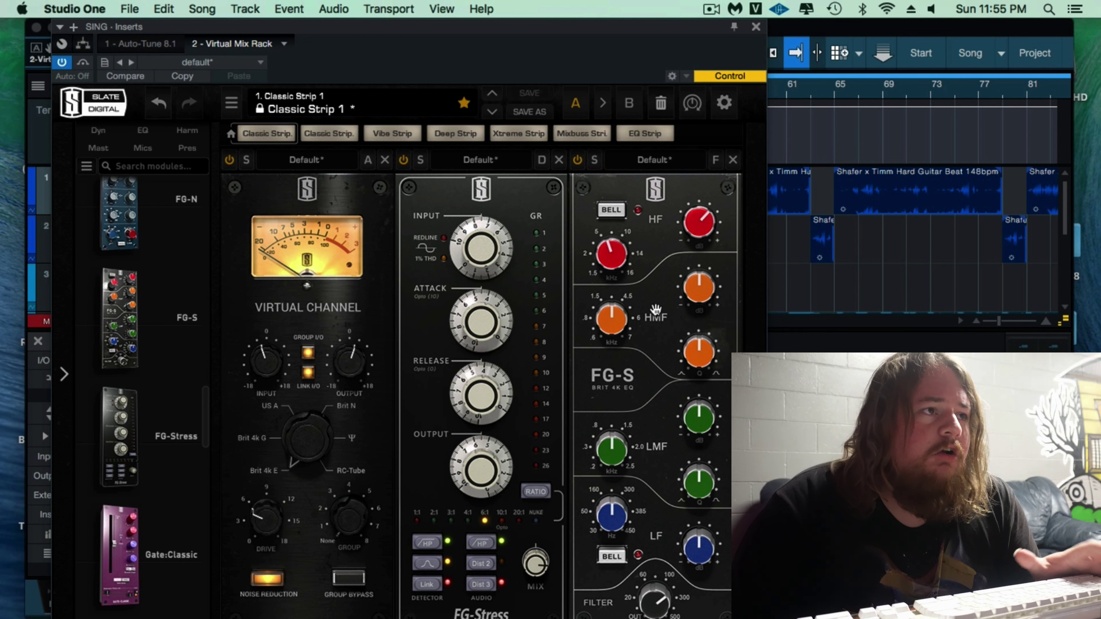
- Set the FG-S HMF frequency to 1.29 kHz and boost the HMF gain
mouse_move(616, 315)
drag(613, 301, 609, 281)
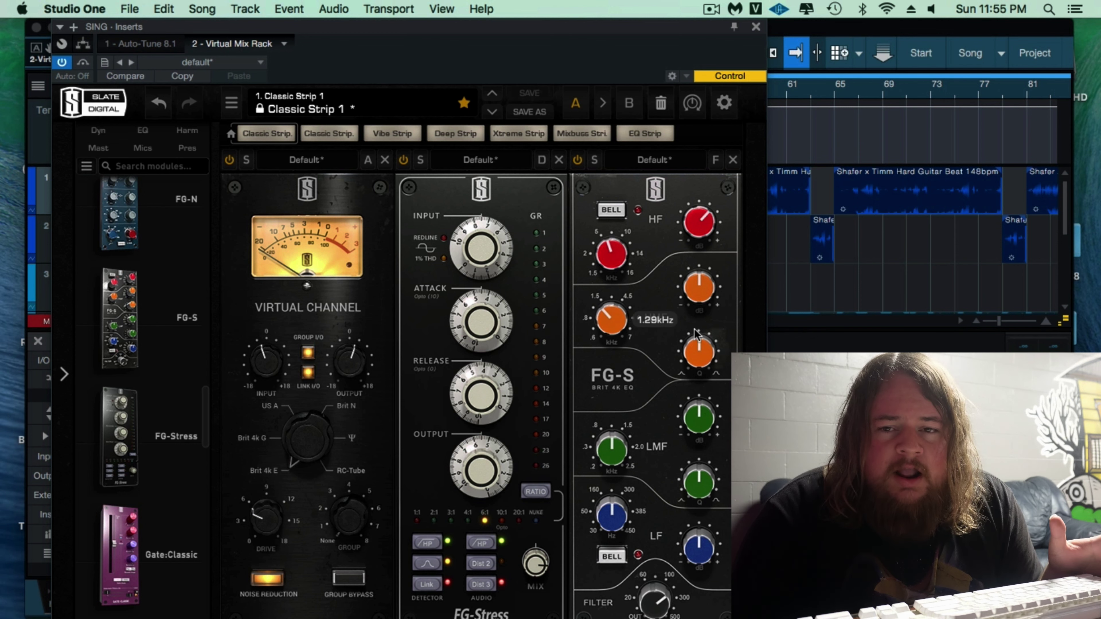
mouse_move(695, 334)
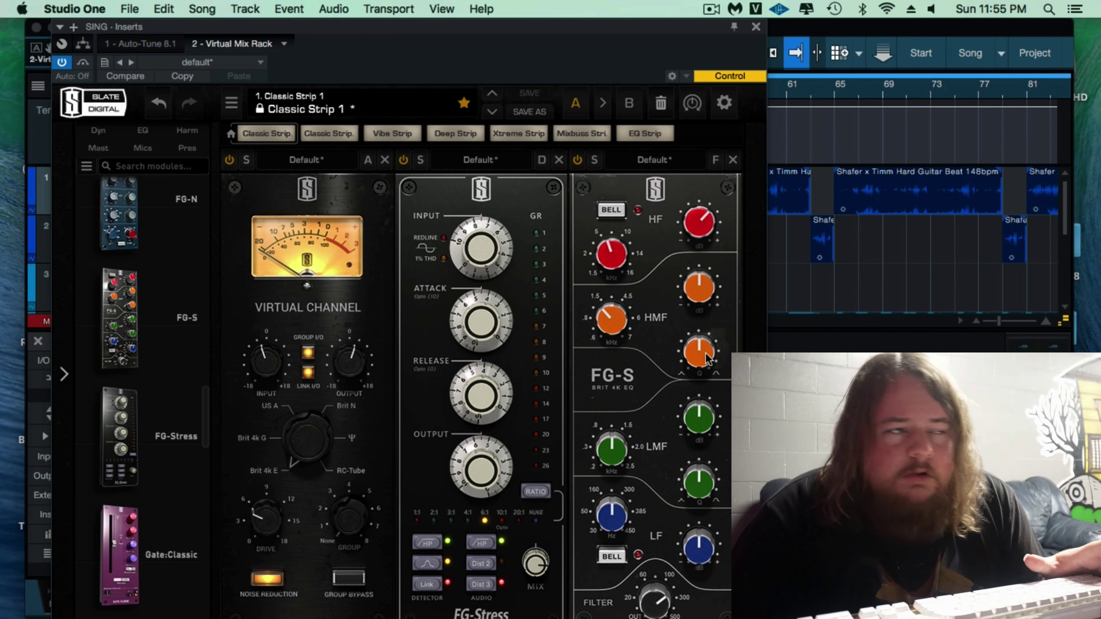
drag(694, 310, 696, 277)
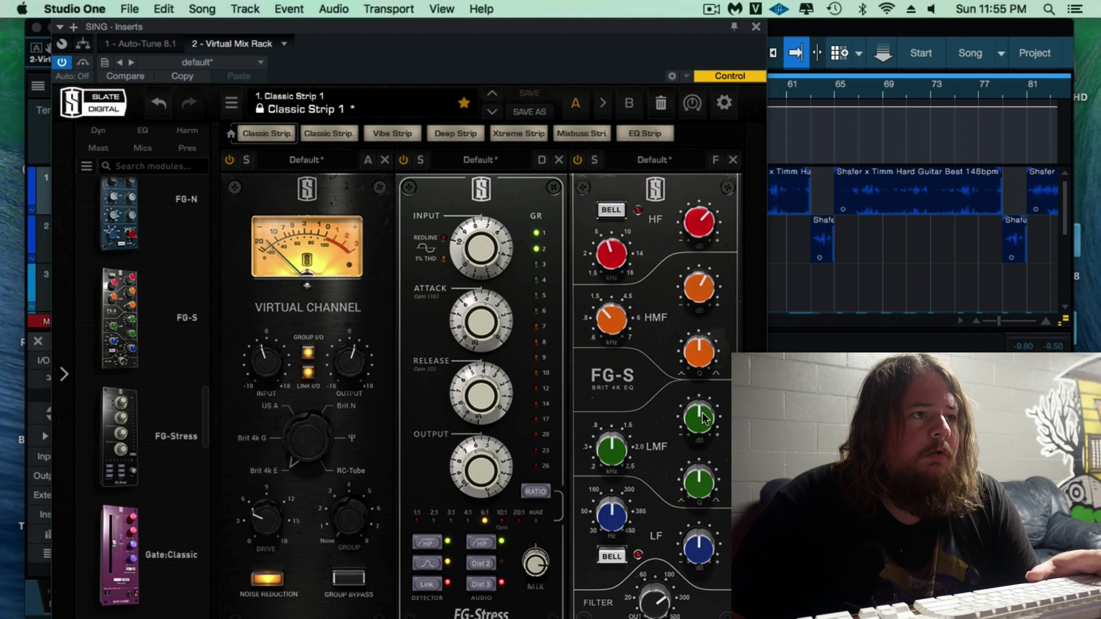
mouse_move(704, 425)
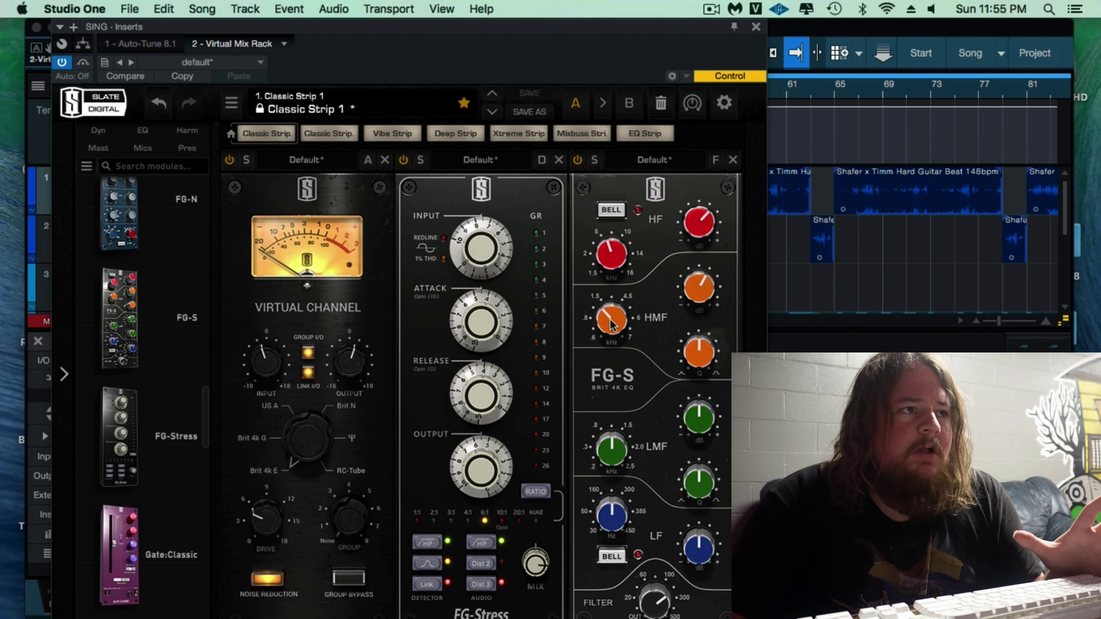
mouse_move(611, 324)
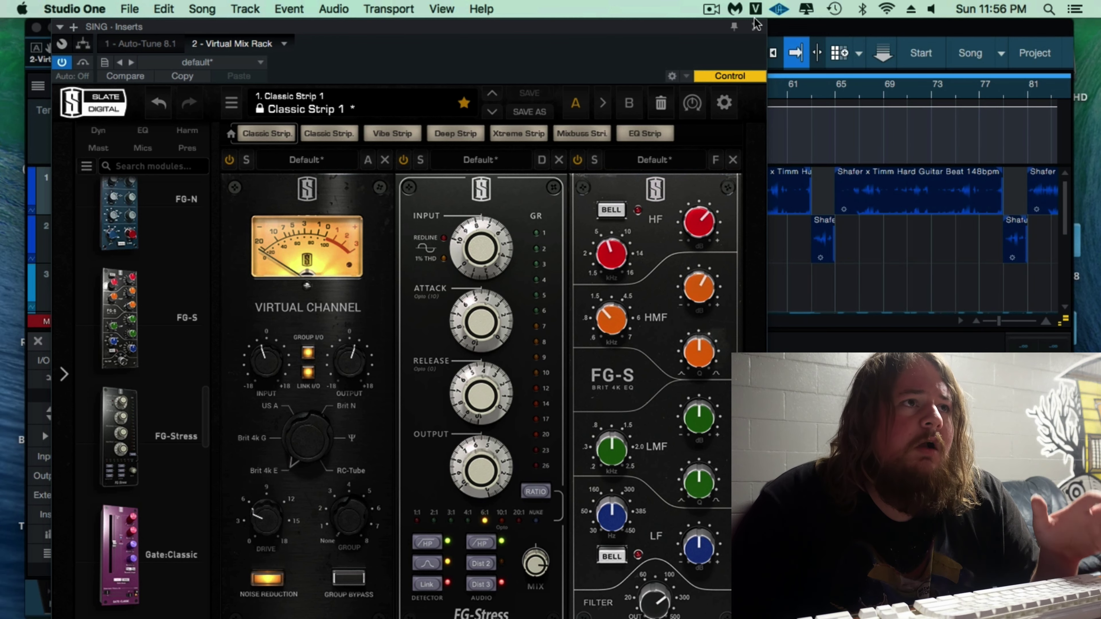
- Audition the processed SING vocal in the mix and hide the console to expose all tracks
click(756, 27)
key(space)
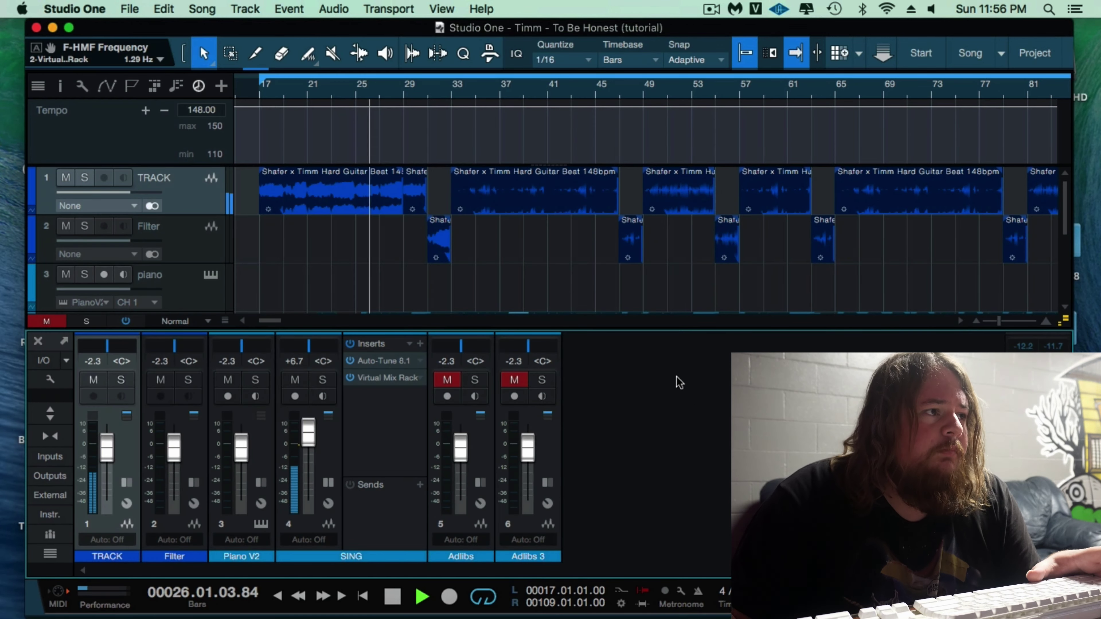
click(304, 434)
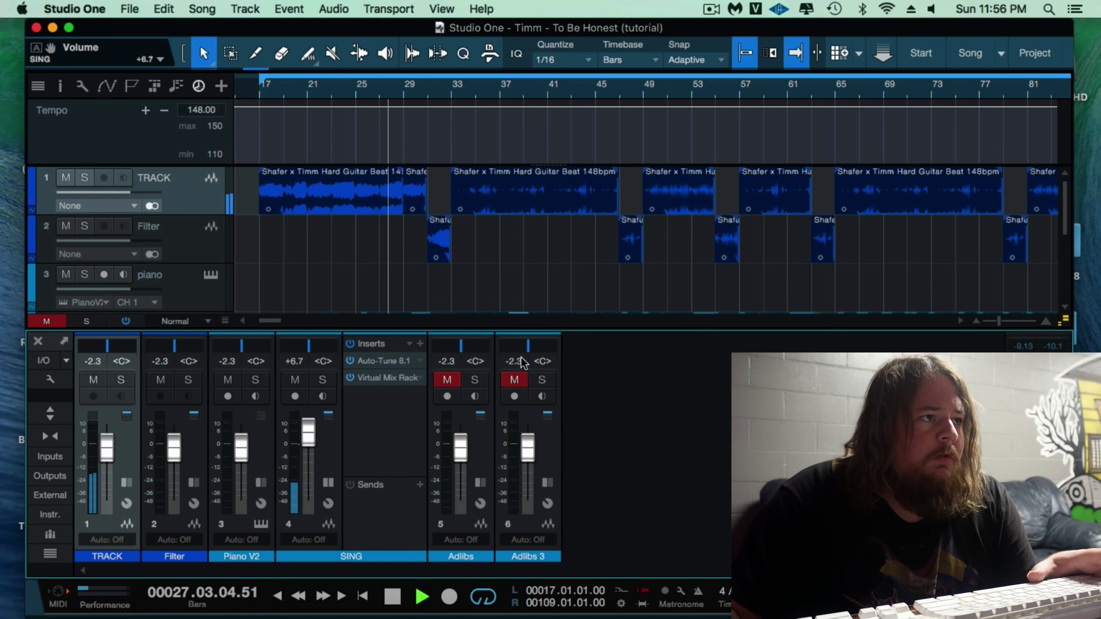
key(F3)
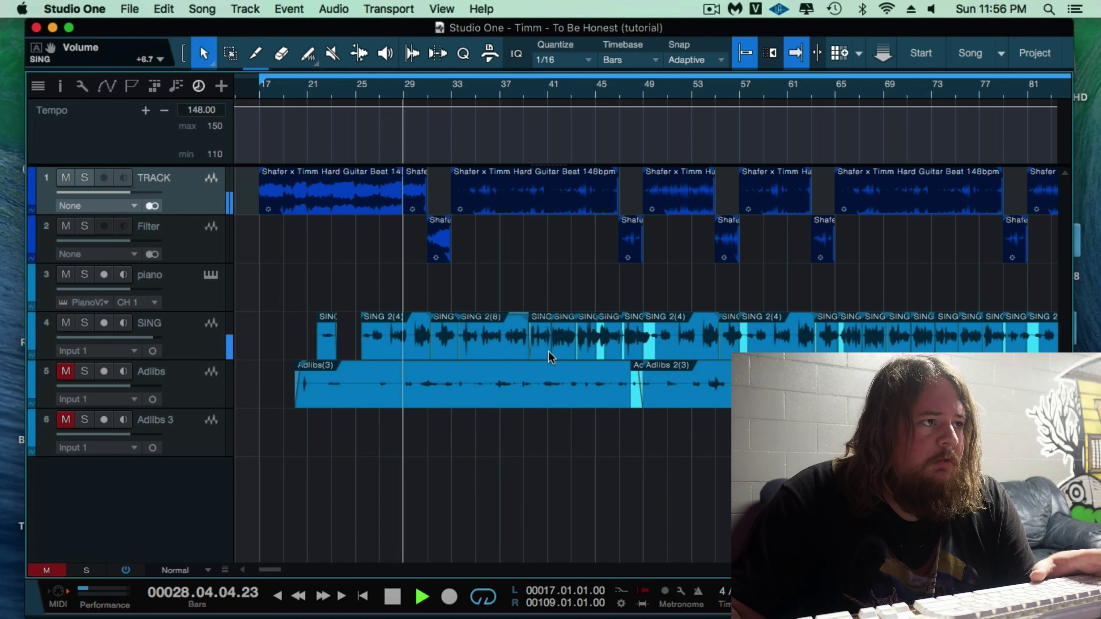
key(space)
- Duplicate the SING track with its processing and move all Adlibs clips onto the new SING 2 track
right_click(201, 334)
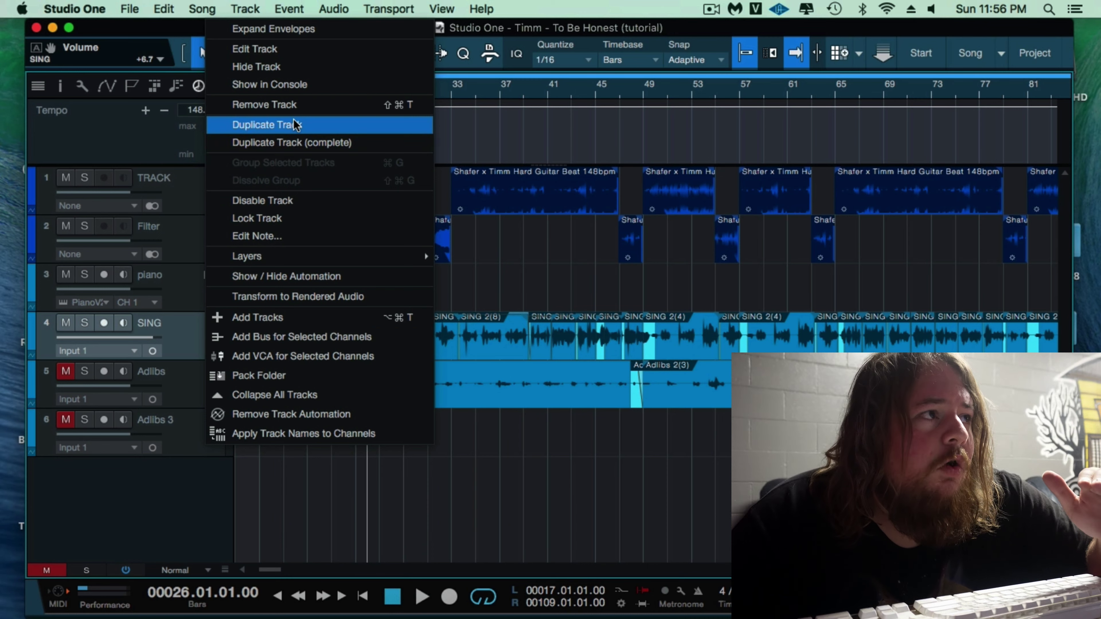
key(Escape)
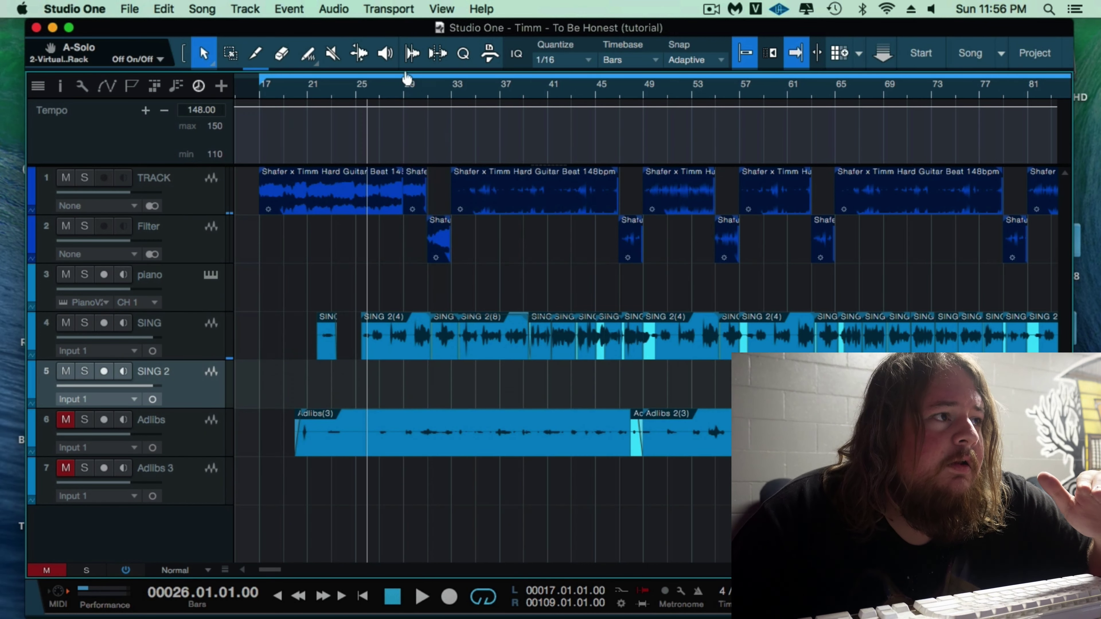
key(w)
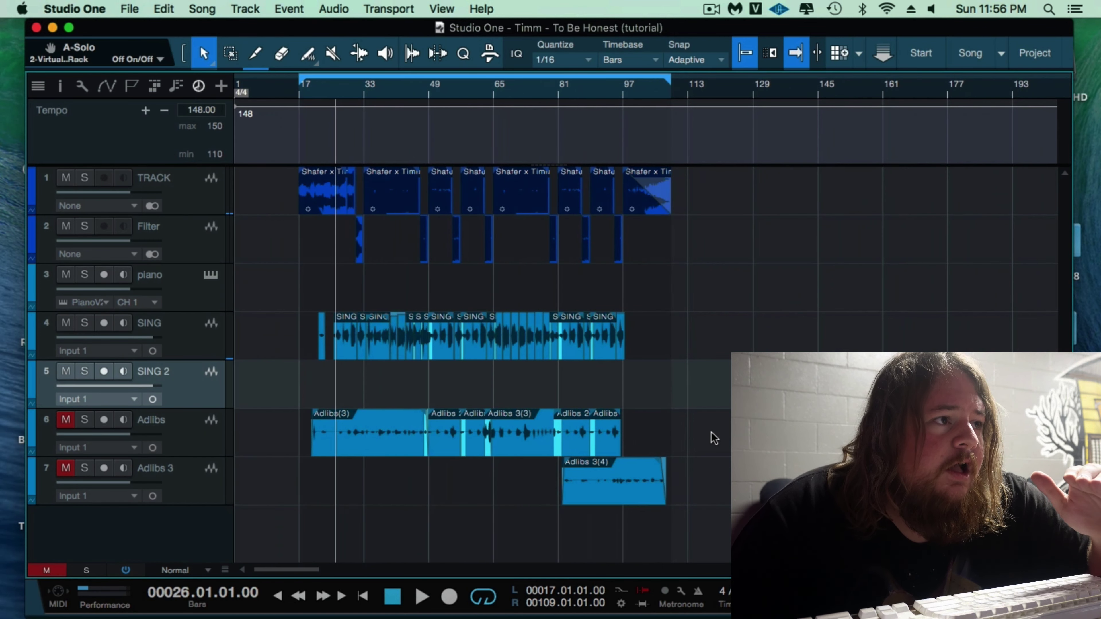
drag(715, 415, 373, 375)
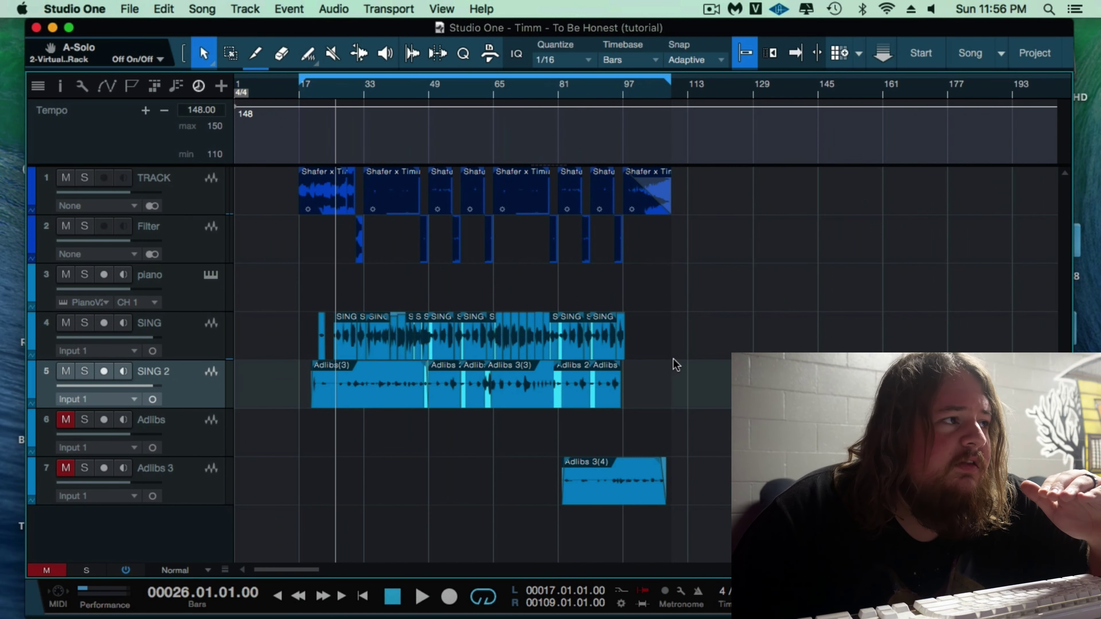
- Duplicate the SING 2 track, move the Adlibs 3 clip onto the copy, and rename that track OUTRO
right_click(220, 399)
click(277, 125)
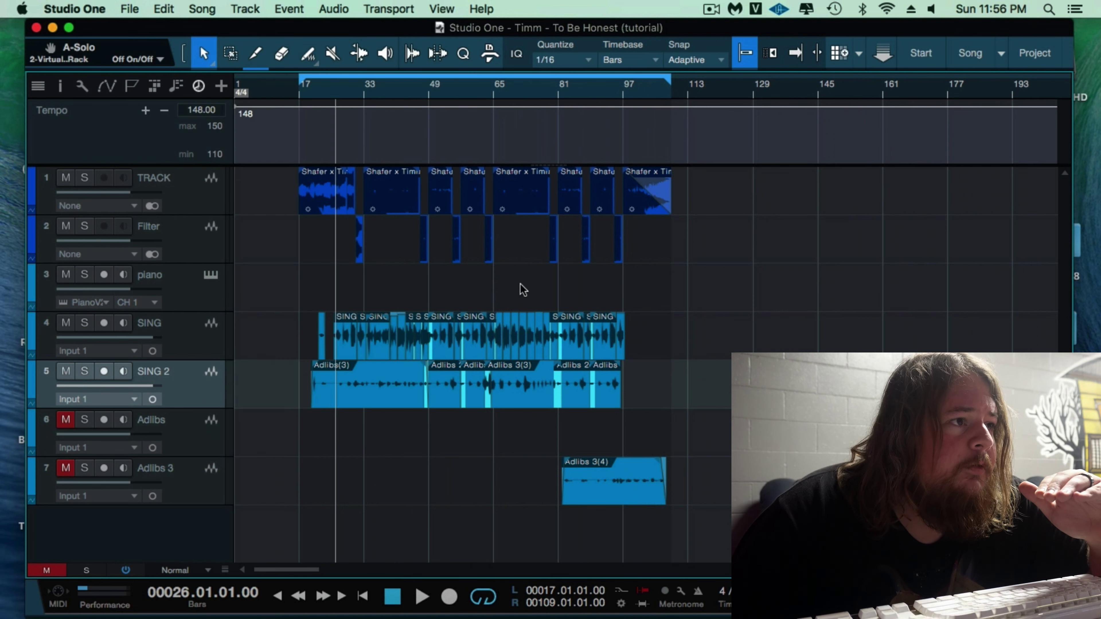
drag(606, 532, 612, 434)
double_click(154, 419)
text(OUTRO)
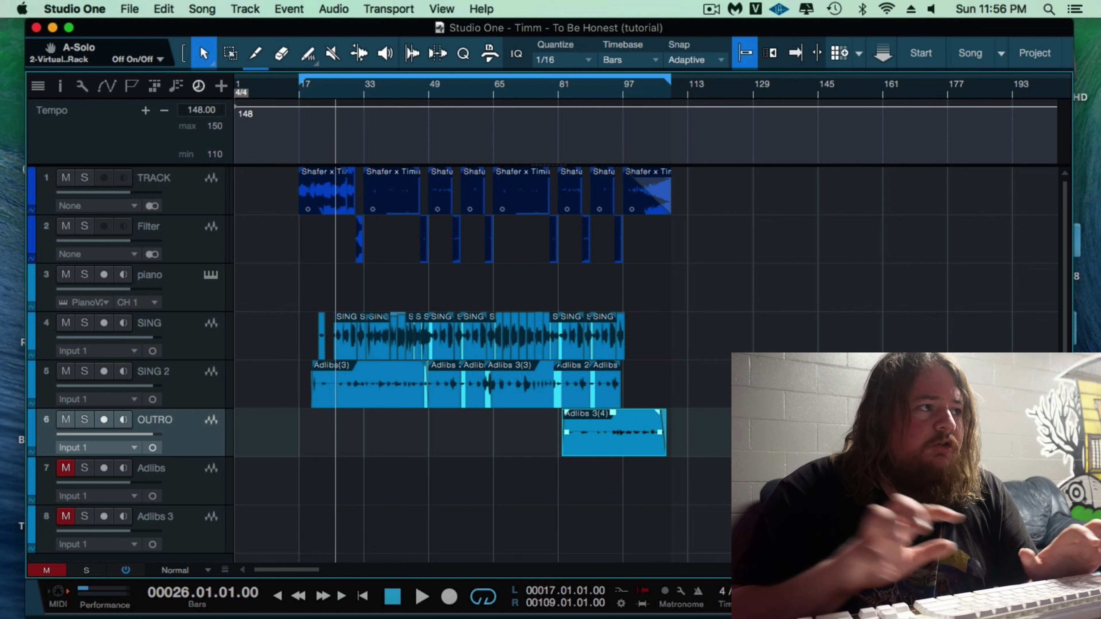
key(Return)
- Remove the emptied Adlibs and Adlibs 3 tracks
click(195, 507)
shift+click(204, 532)
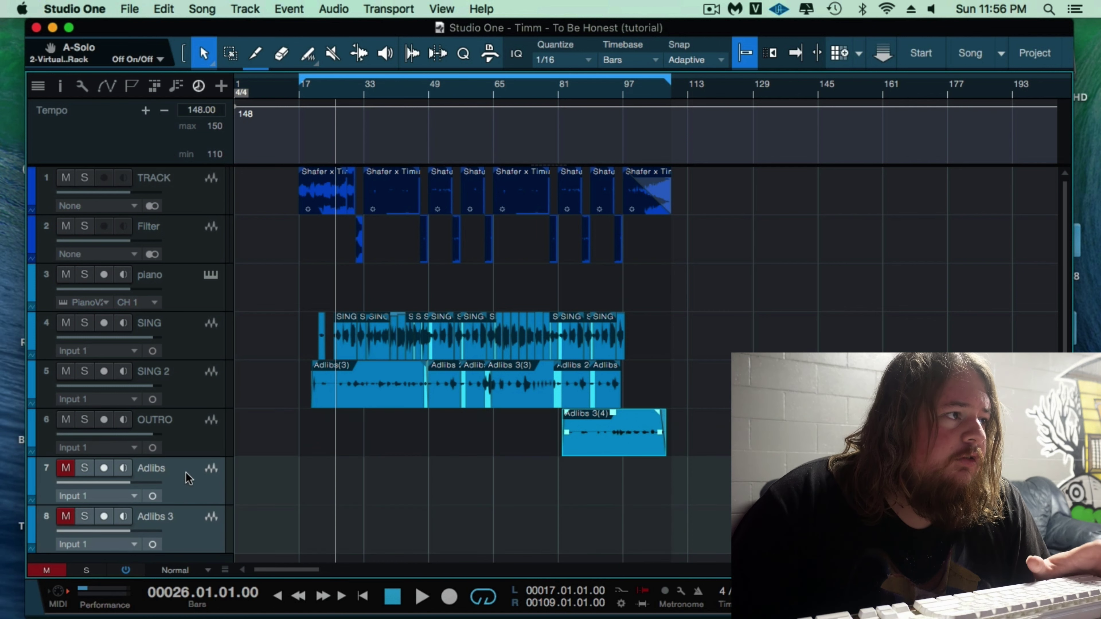
right_click(204, 533)
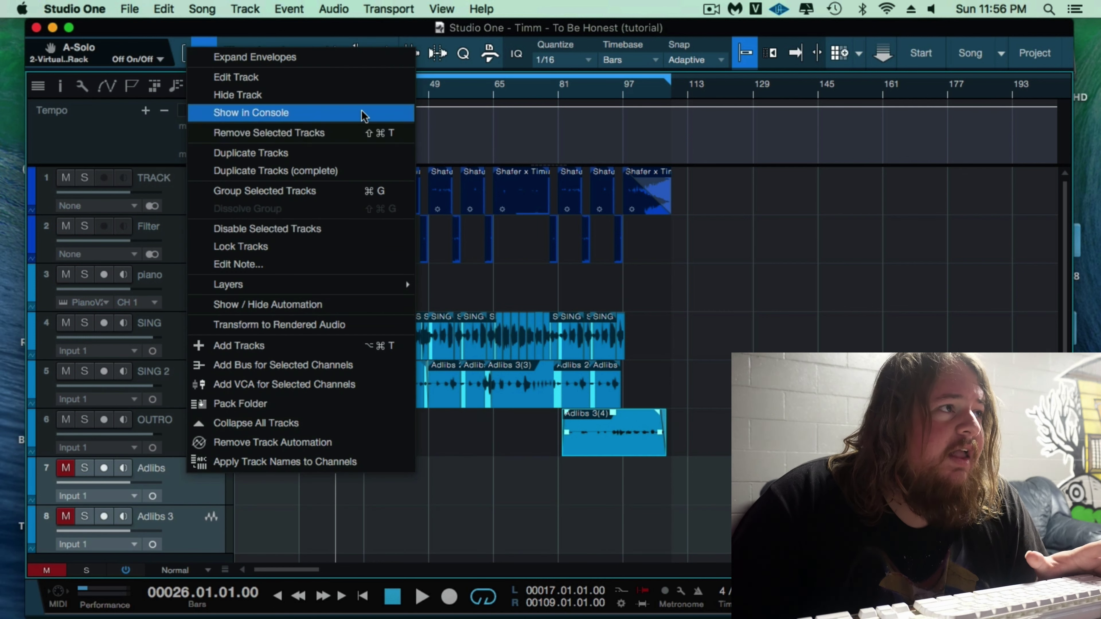
click(336, 137)
- Solo the SING 2, SING and TRACK tracks together
click(218, 404)
key(s)
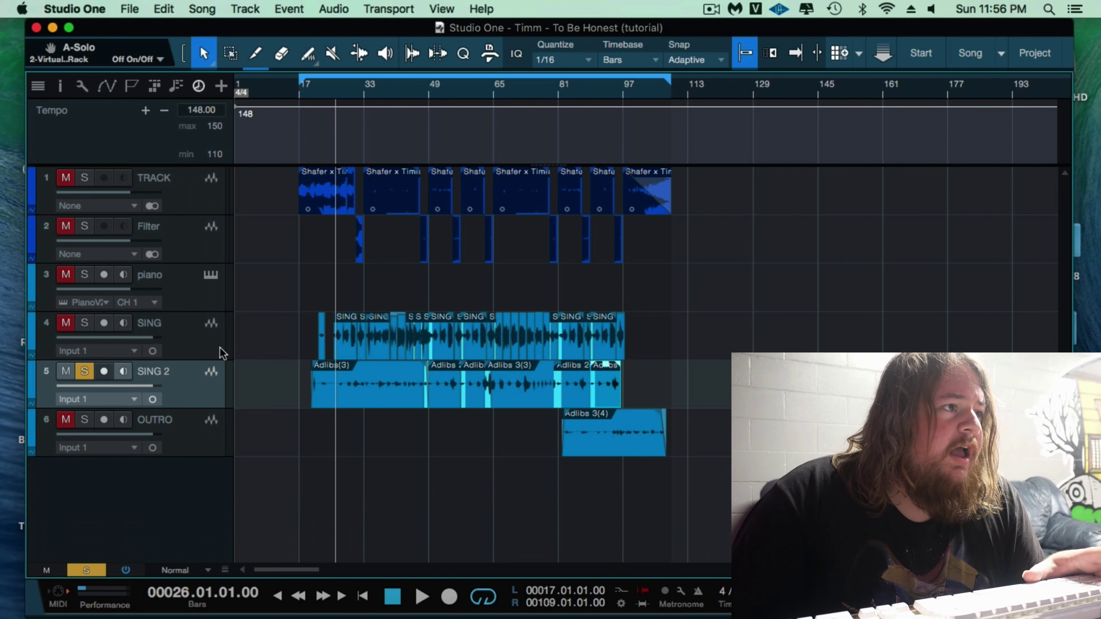
click(84, 322)
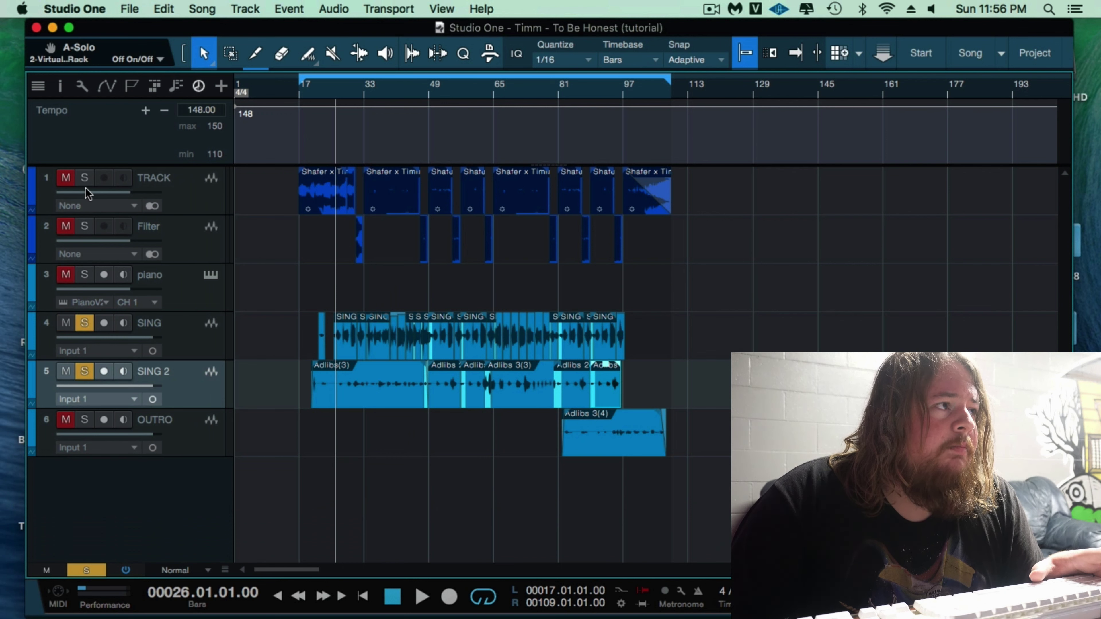
click(84, 178)
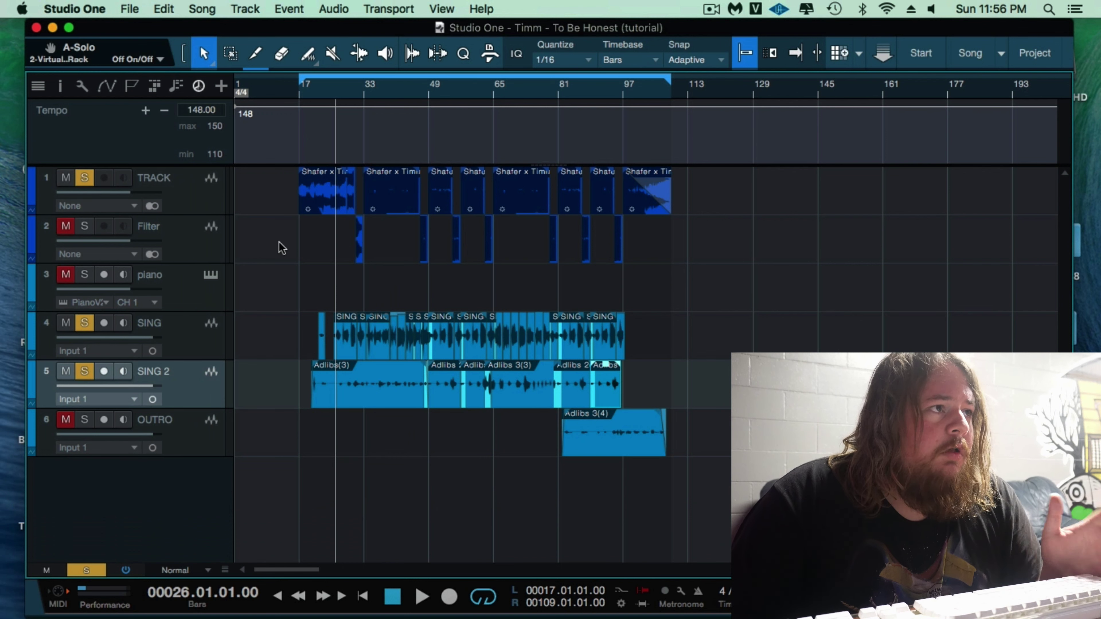
- Play the soloed tracks from around bar 33 and expand the SING 2 channel's inserts in the console
click(368, 91)
key(space)
key(F3)
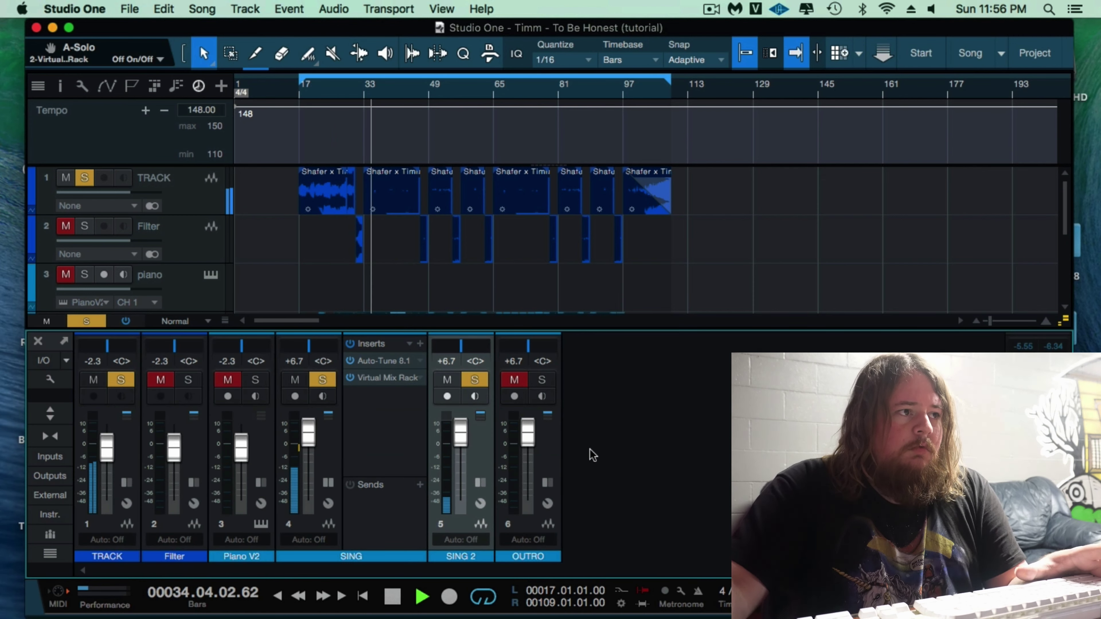
click(480, 482)
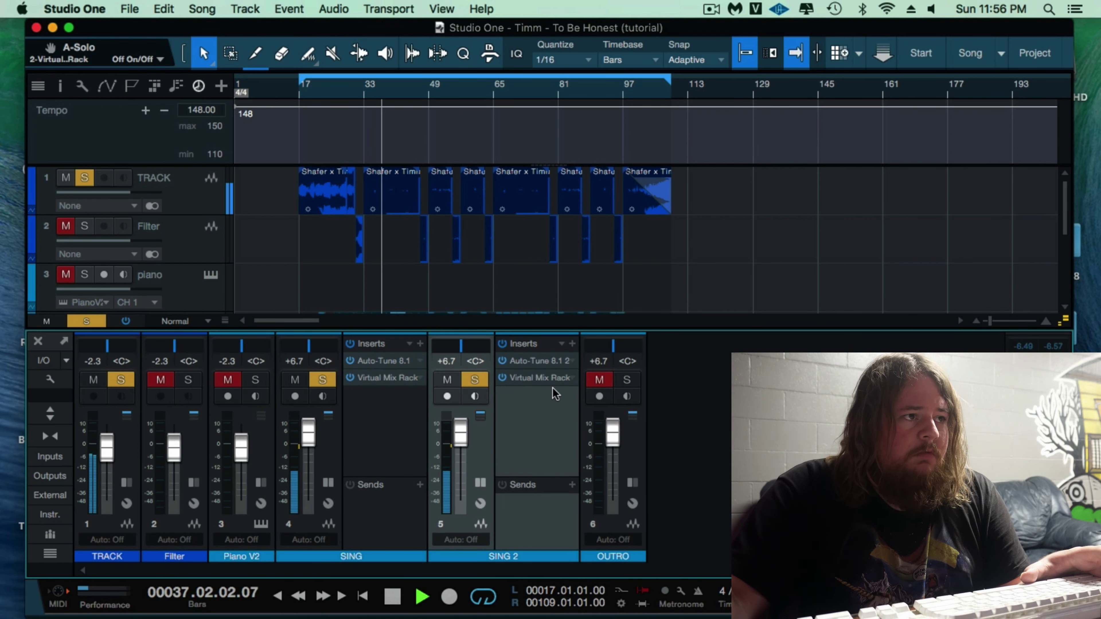
- Stop playback and move Virtual Mix Rack above Auto-Tune in the inserts of both SING and SING 2
key(space)
drag(393, 378, 395, 355)
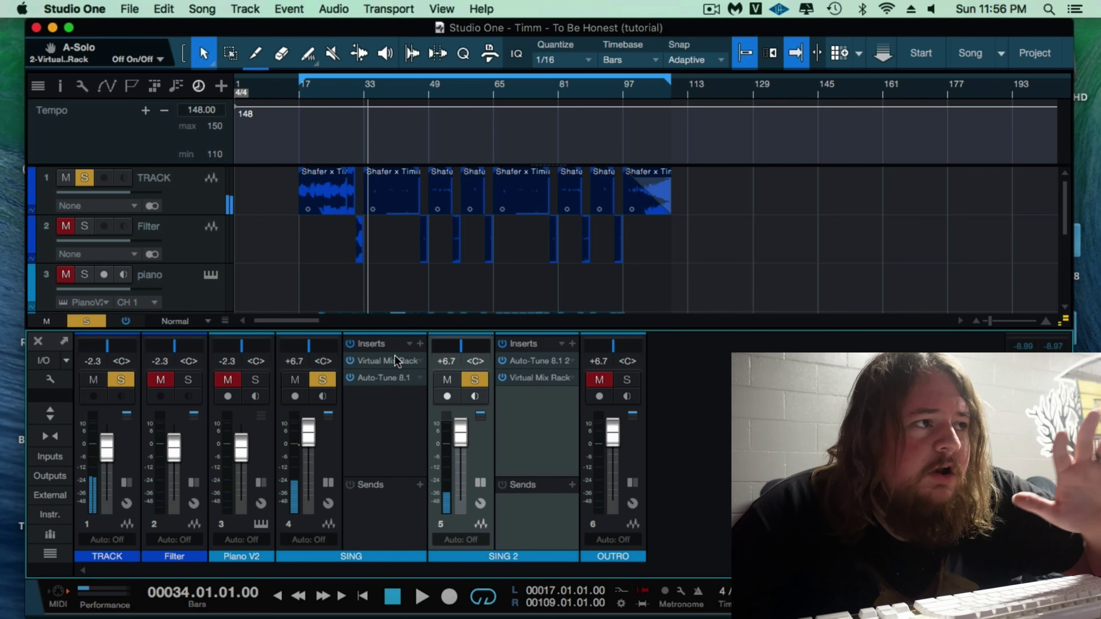
drag(534, 377, 540, 359)
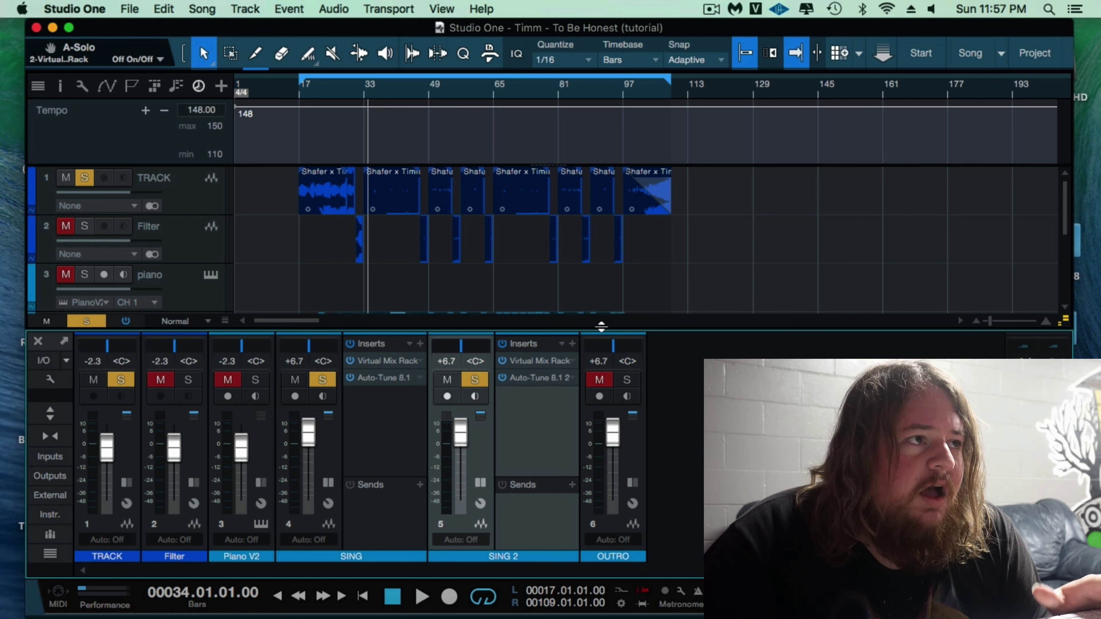
- Audition the soloed tracks and raise the SING 2 channel volume to +9.1 dB
key(space)
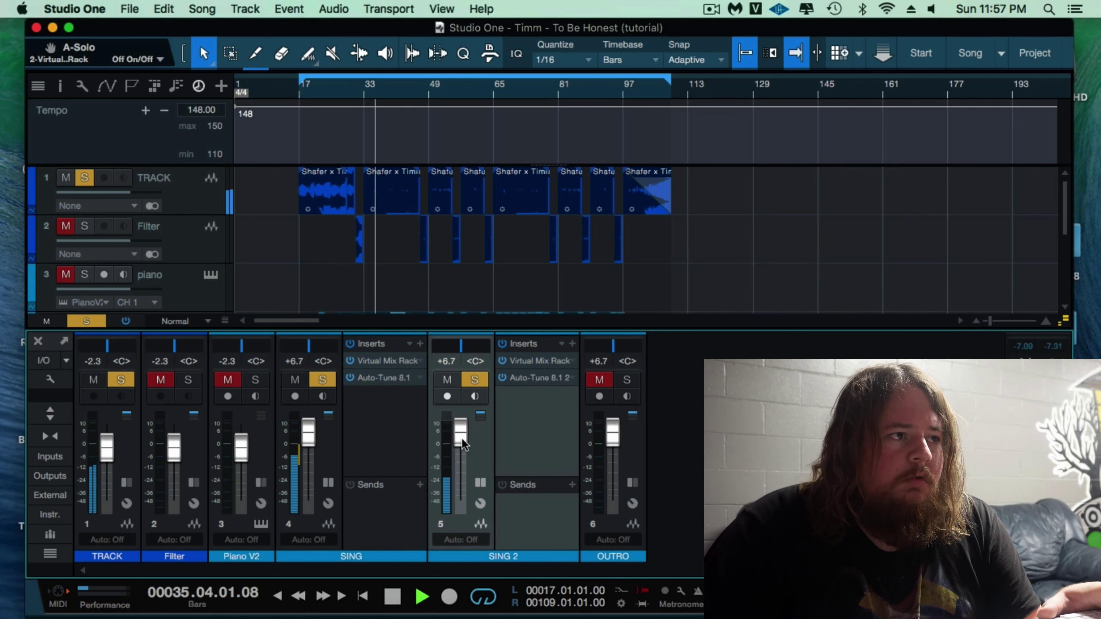
key(space)
drag(462, 438, 458, 433)
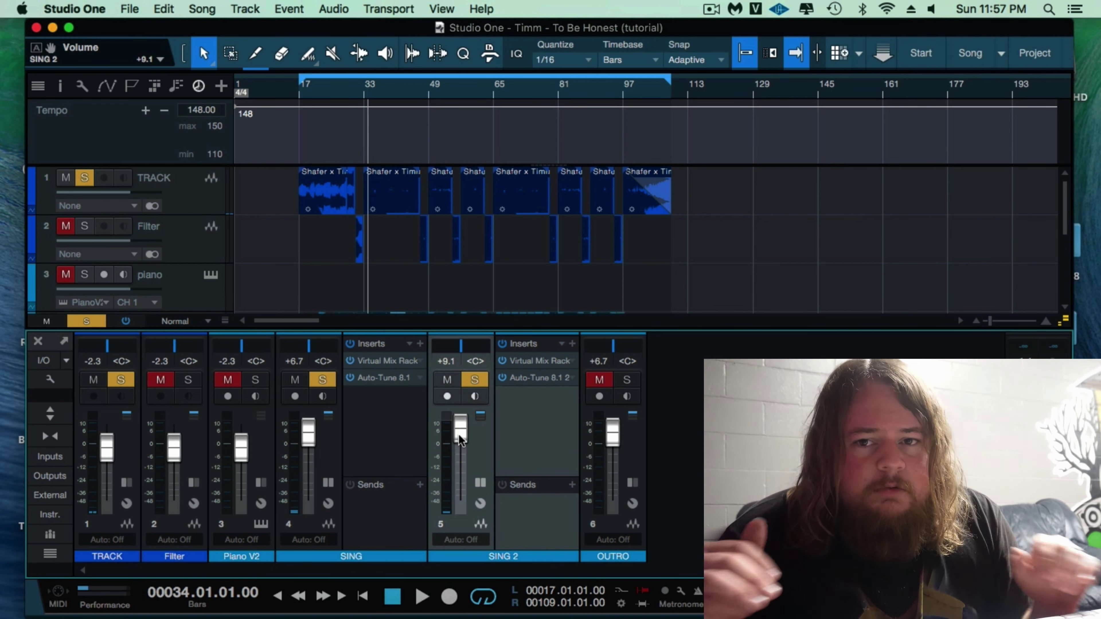
- Add a Pro EQ as the third insert on SING 2 and place its window clear of the screen edge
click(573, 343)
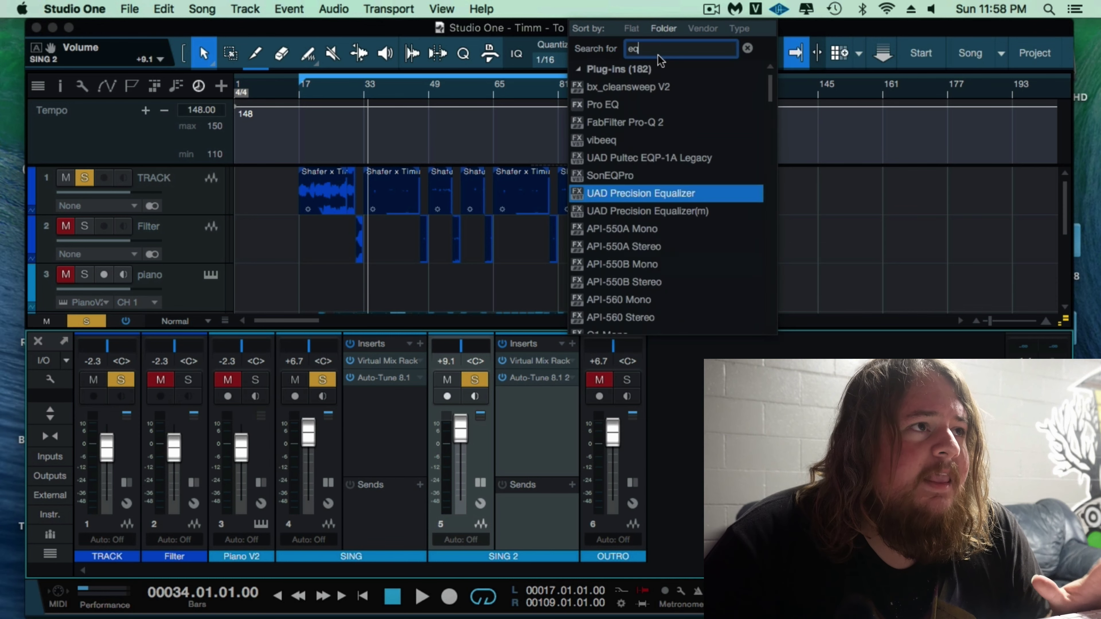
click(616, 130)
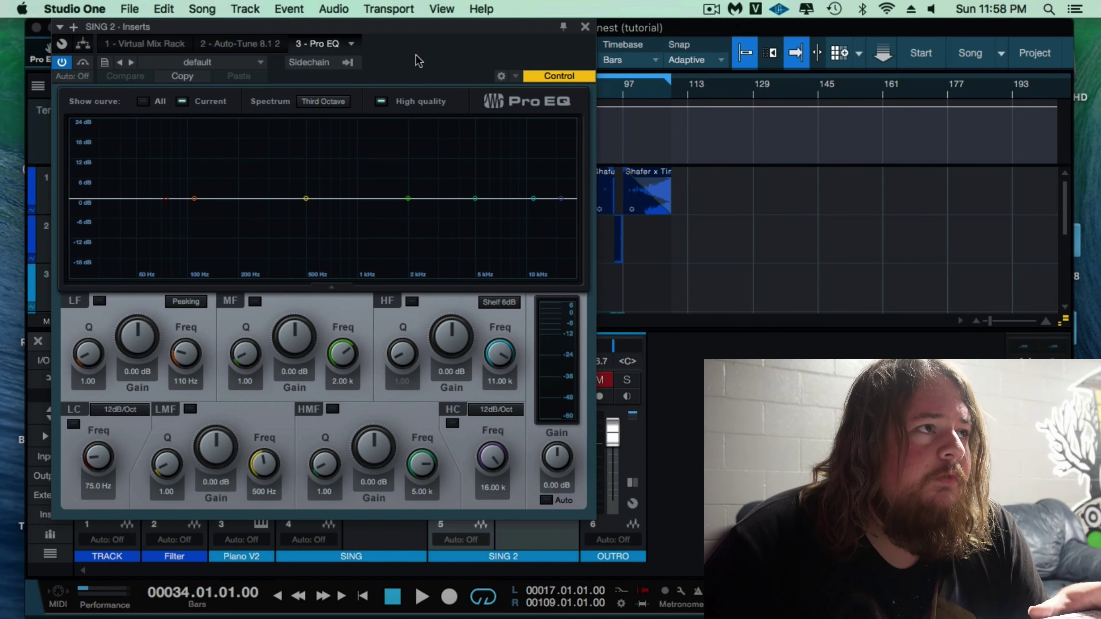
drag(405, 27, 563, 31)
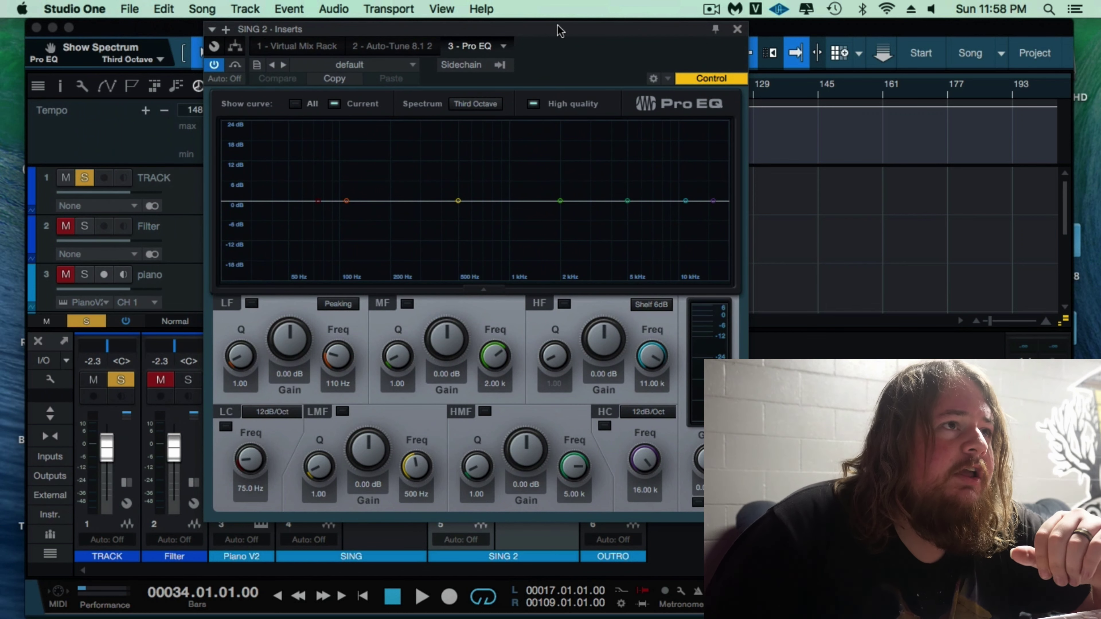
- Enable the Pro EQ low cut with a 48 dB/Oct slope and set its frequency to 211 Hz during playback
click(226, 427)
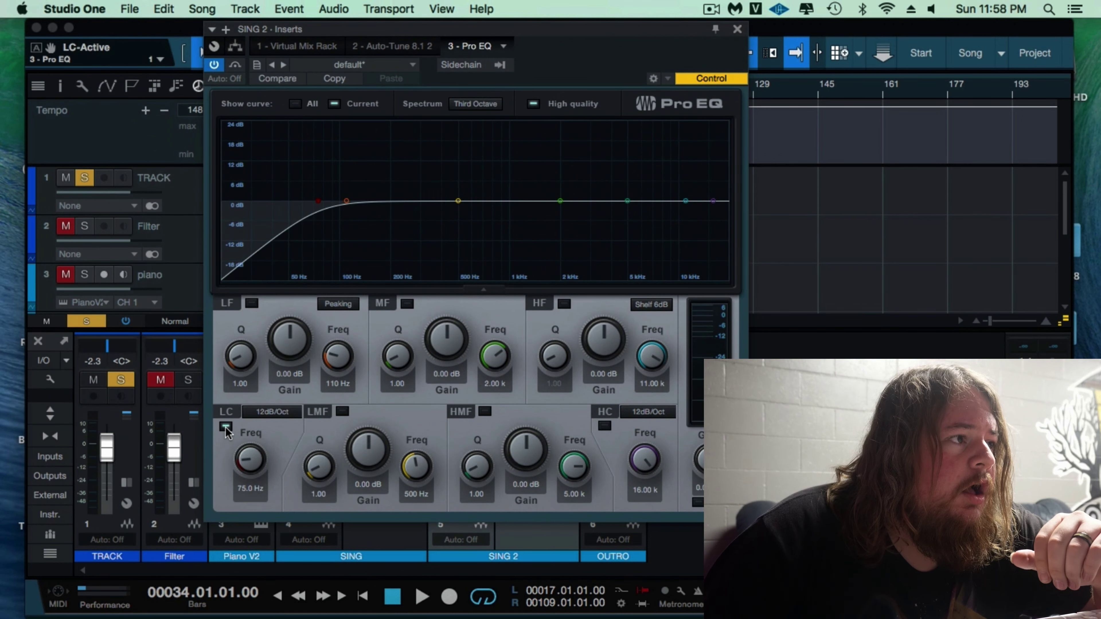
drag(250, 464, 247, 435)
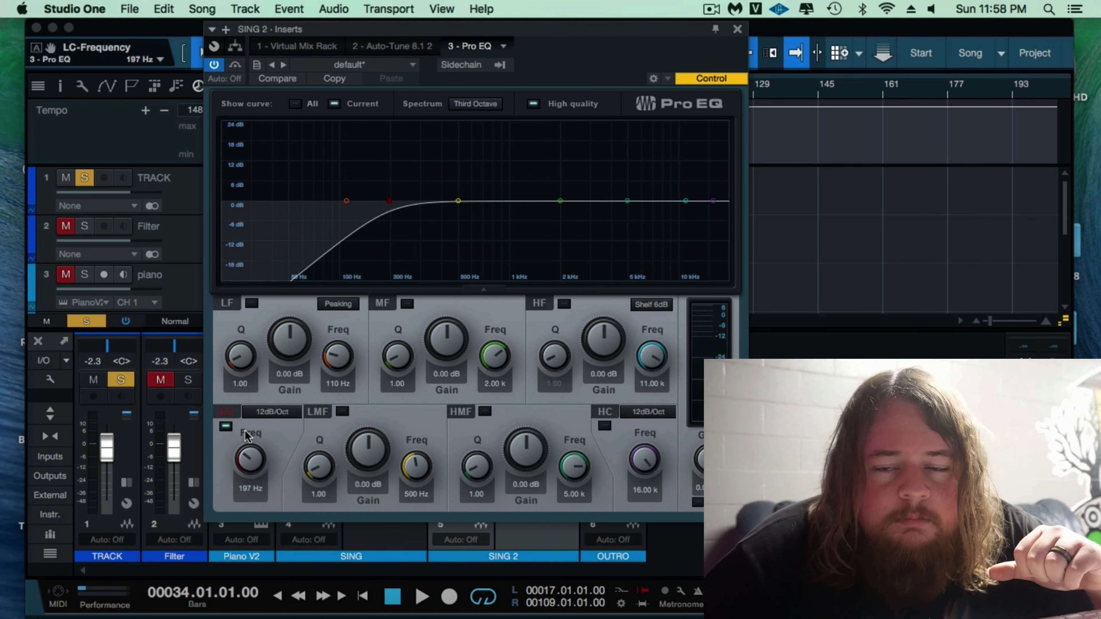
click(265, 412)
click(290, 500)
key(space)
mouse_move(251, 460)
mouse_down()
mouse_move(251, 473)
mouse_move(255, 446)
mouse_up()
- Enable the Pro EQ high cut and set its frequency to 6.30 kHz
click(604, 426)
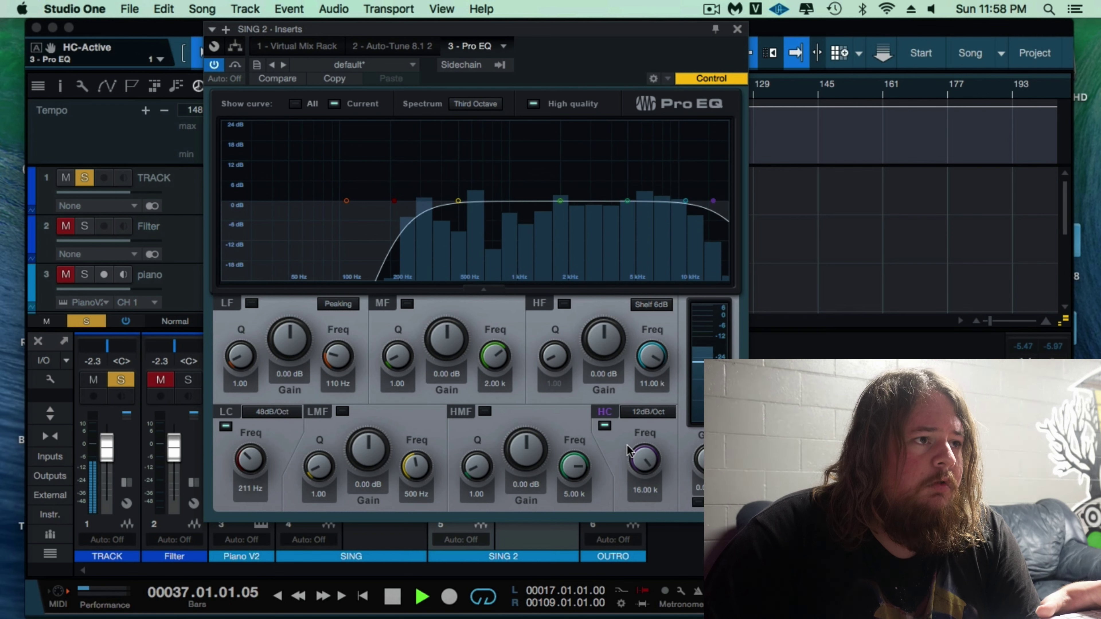
drag(644, 460, 618, 468)
key(space)
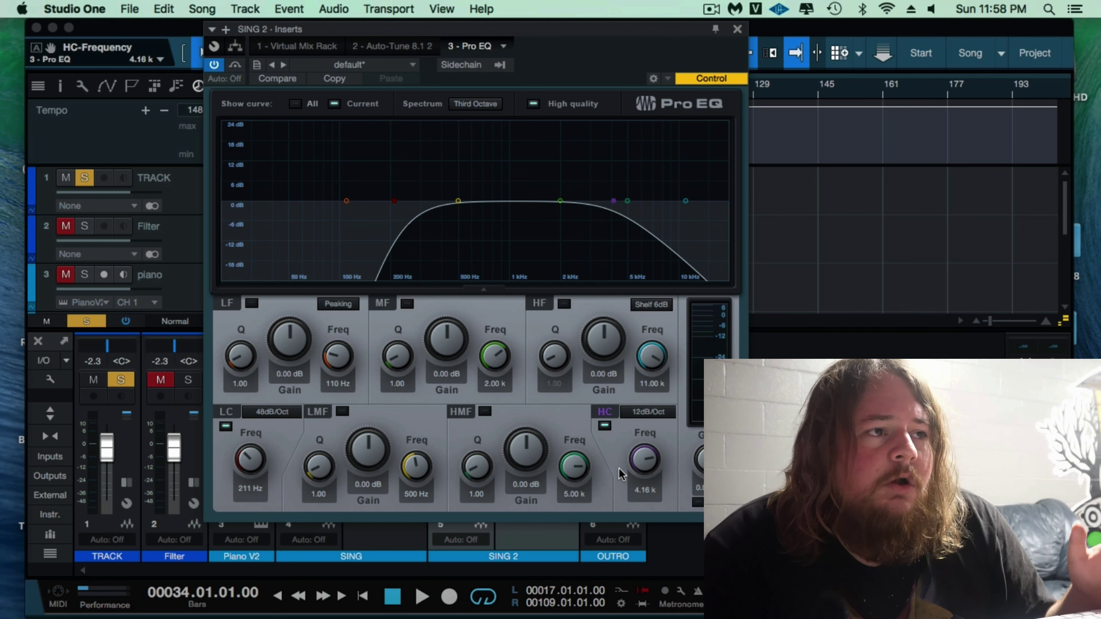
drag(648, 468, 638, 442)
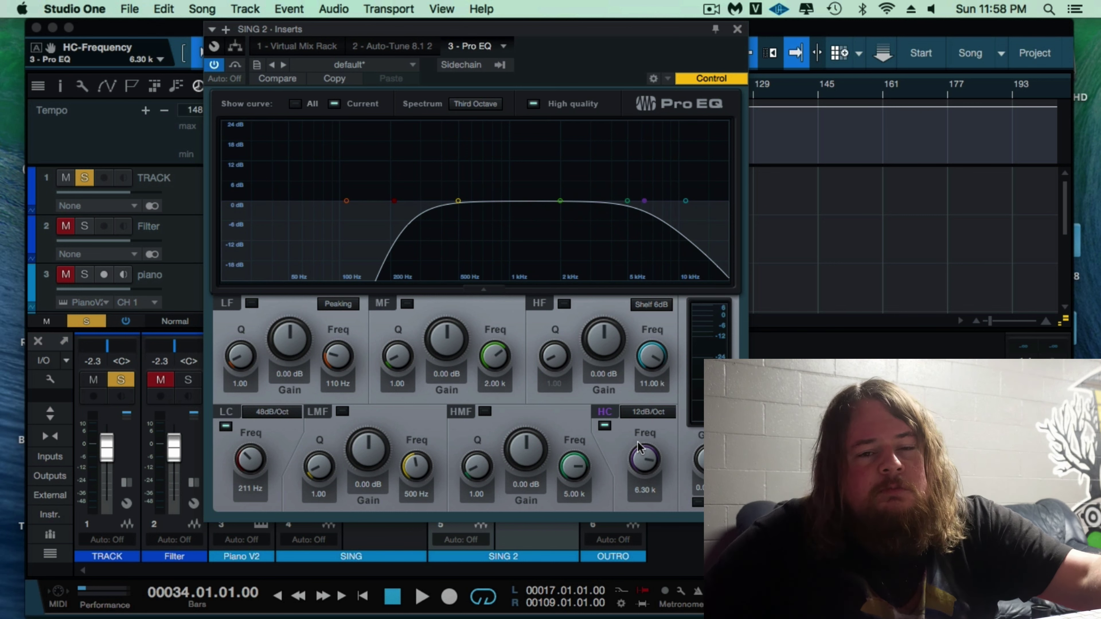
- Boost the Pro EQ low-mid band by 5.41 dB at 639 Hz and the mid band by 5.18 dB at 2.24 kHz
drag(560, 201, 467, 186)
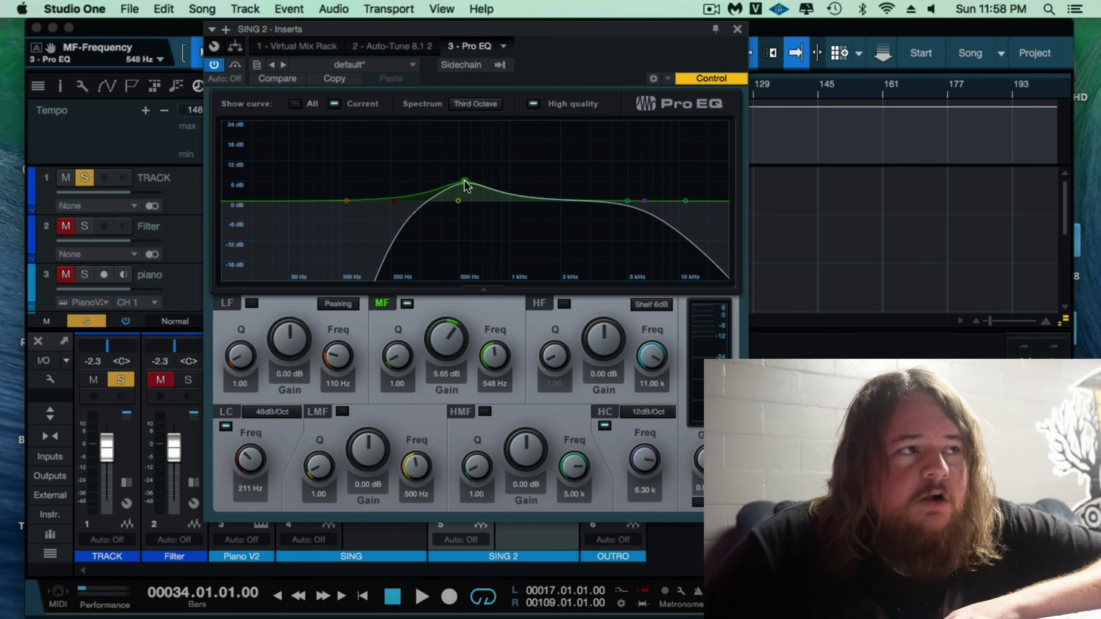
click(458, 201)
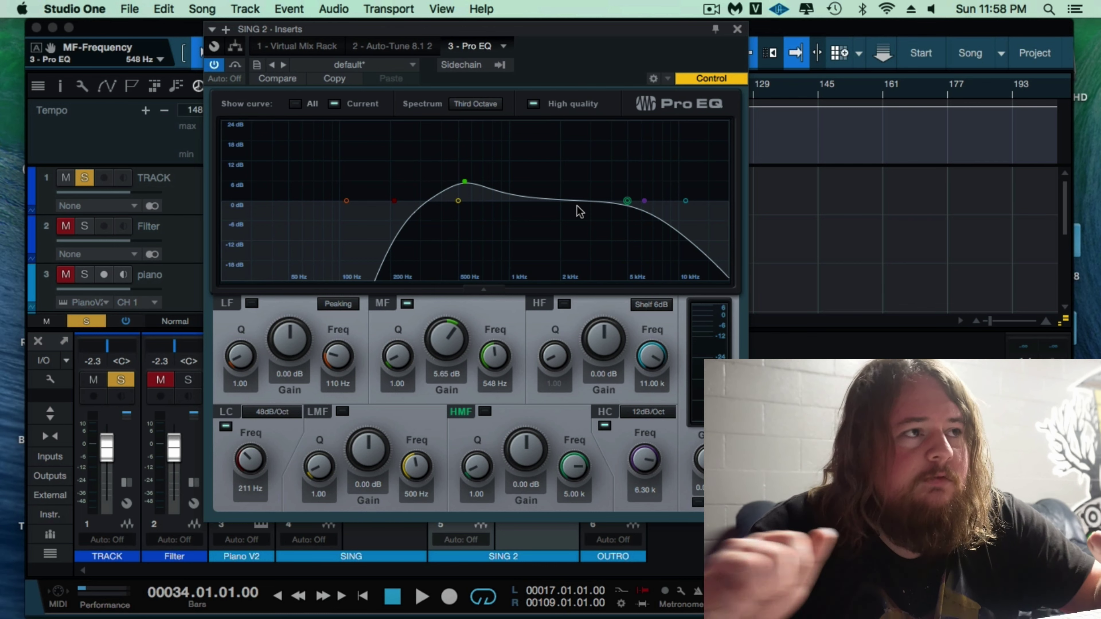
key(space)
mouse_move(469, 184)
mouse_down()
mouse_move(619, 180)
mouse_move(561, 189)
mouse_move(566, 178)
mouse_move(570, 189)
mouse_move(482, 204)
mouse_move(476, 182)
mouse_up()
key(space)
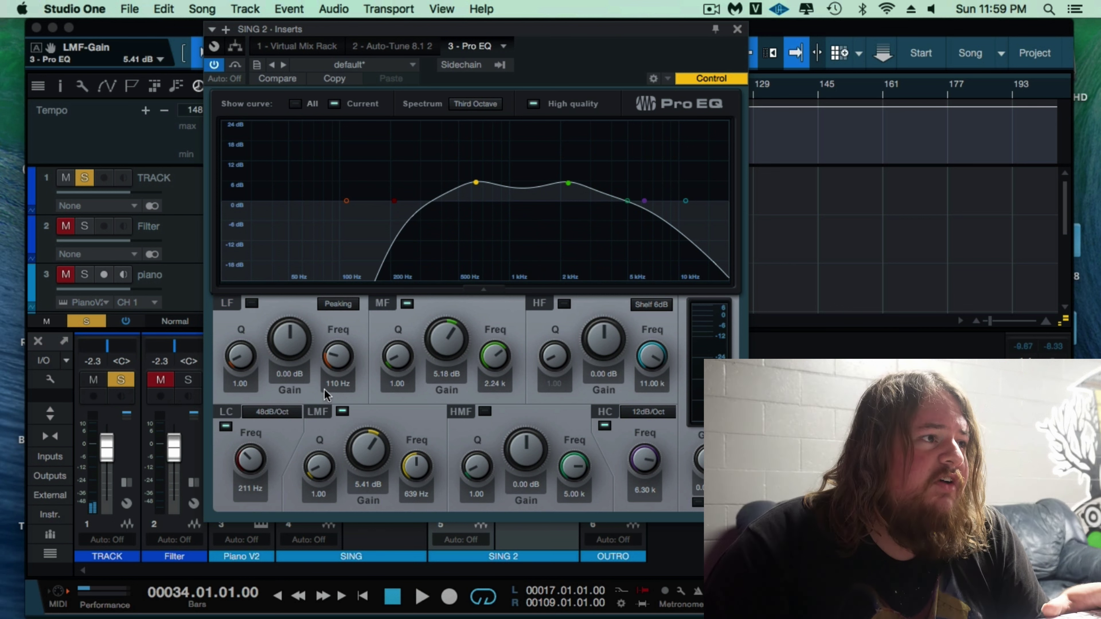
- Narrow the Pro EQ boosts to a Q of 2.55 for the low-mid band and 4.11 for the mid band, and start playback
scroll(476, 182, up, 5)
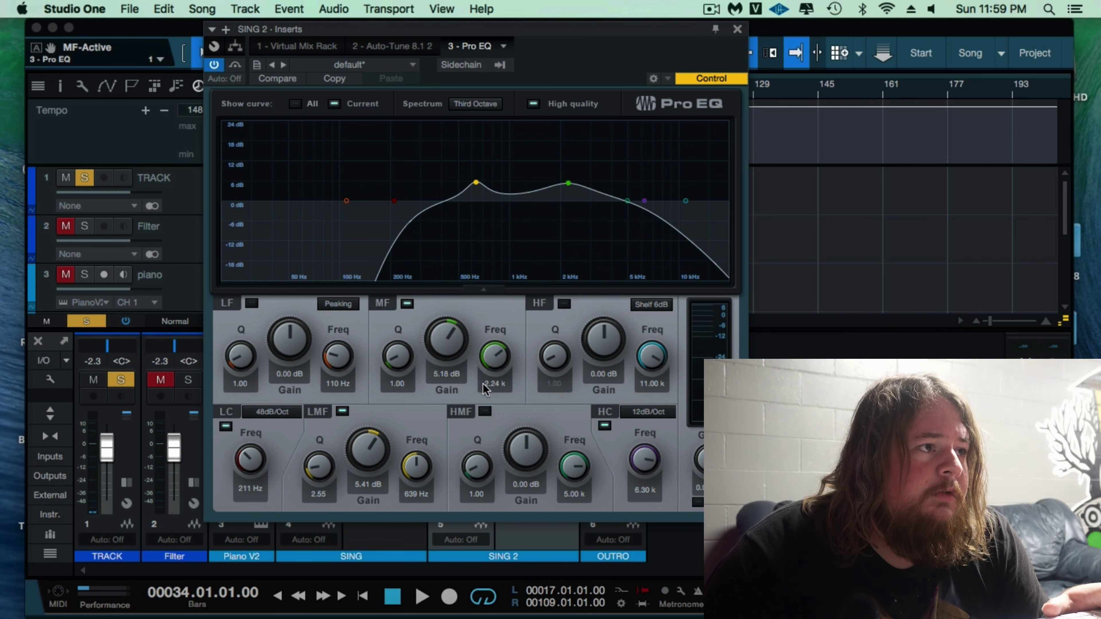
scroll(568, 183, up, 8)
key(space)
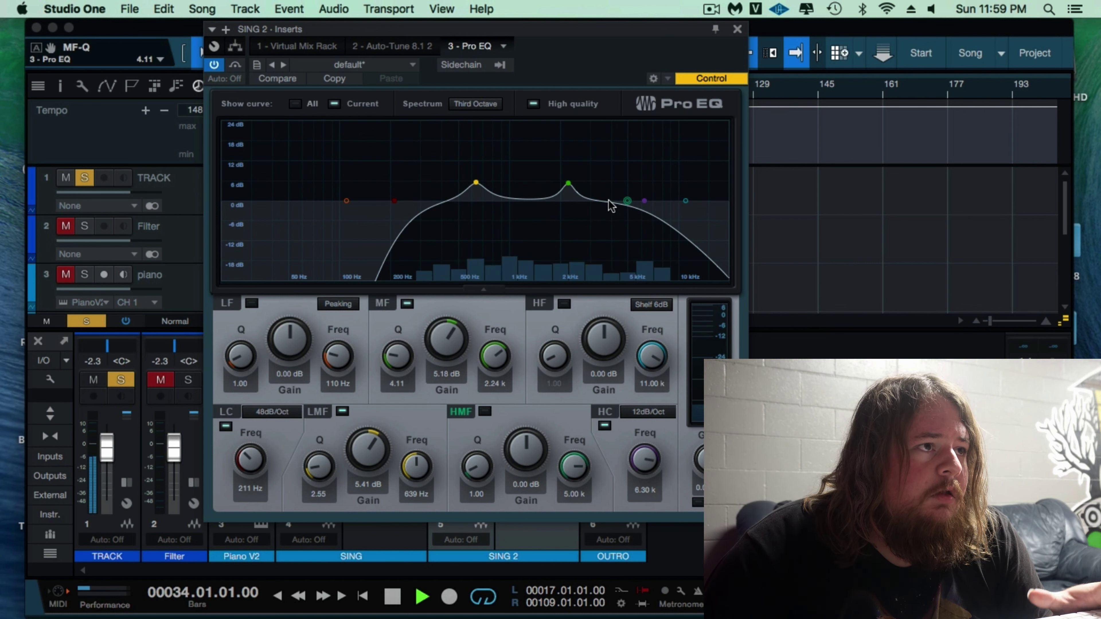
- Shape the boosts to LMF 5.65 dB at 691 Hz, MF 8.94 dB at 1.44 kHz, and HMF 6.35 dB at 2.34 kHz with Q 3.59
drag(568, 183, 537, 175)
mouse_move(627, 201)
mouse_down()
mouse_move(579, 191)
mouse_move(612, 190)
mouse_up()
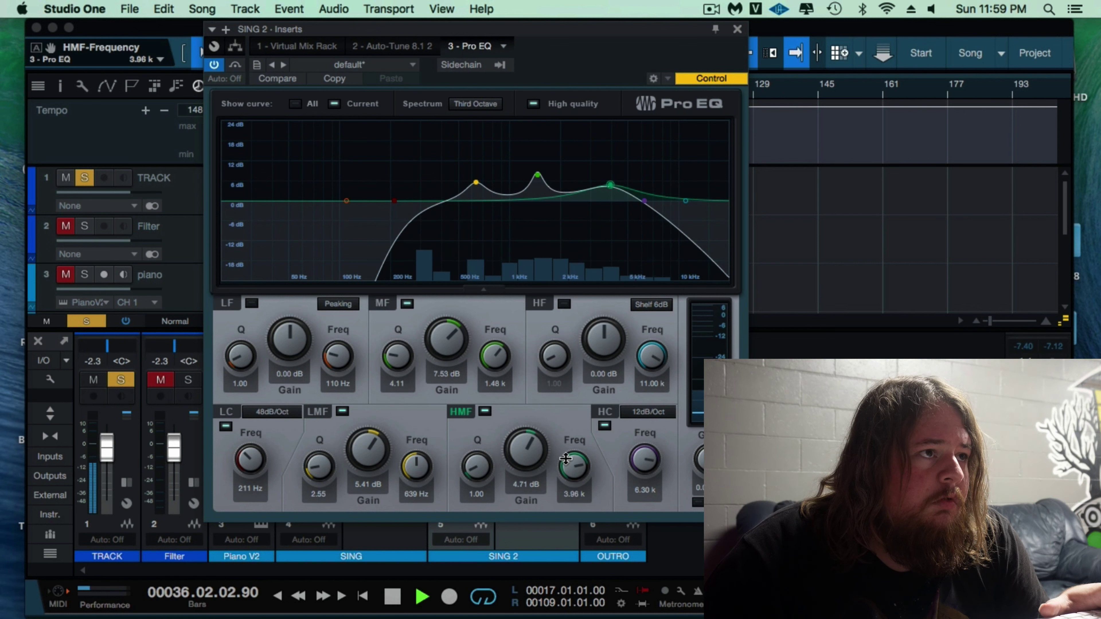
drag(566, 459, 565, 469)
scroll(583, 191, up, 7)
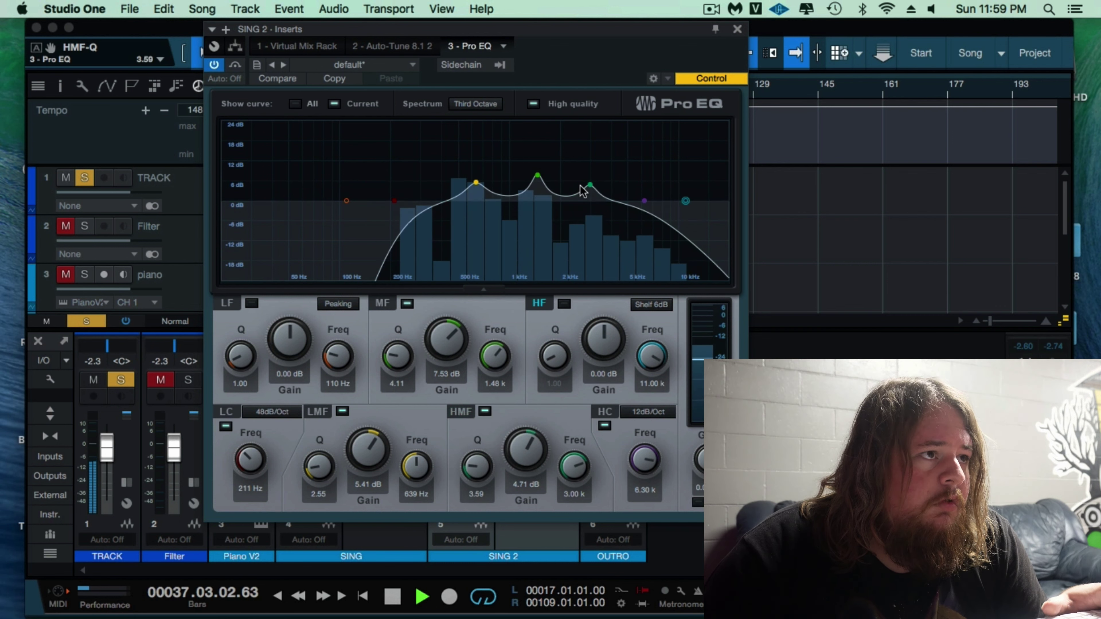
drag(581, 186, 482, 182)
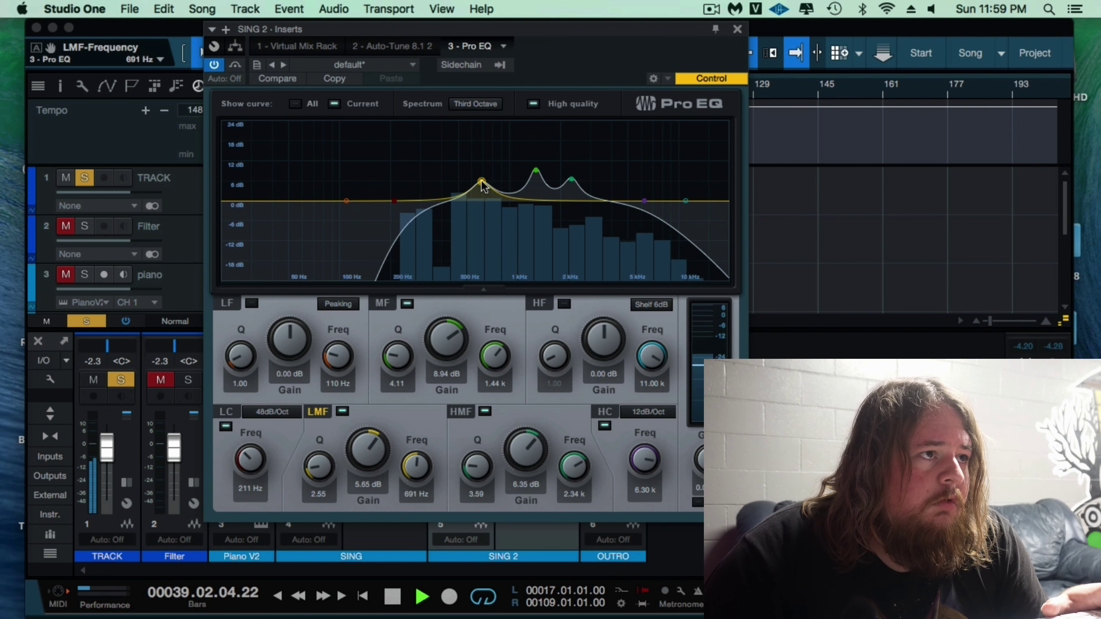
- Keep the high cut at 12 dB/Oct, lower its frequency to 3.27 kHz, and close the Pro EQ
click(657, 412)
click(663, 448)
drag(635, 459, 634, 466)
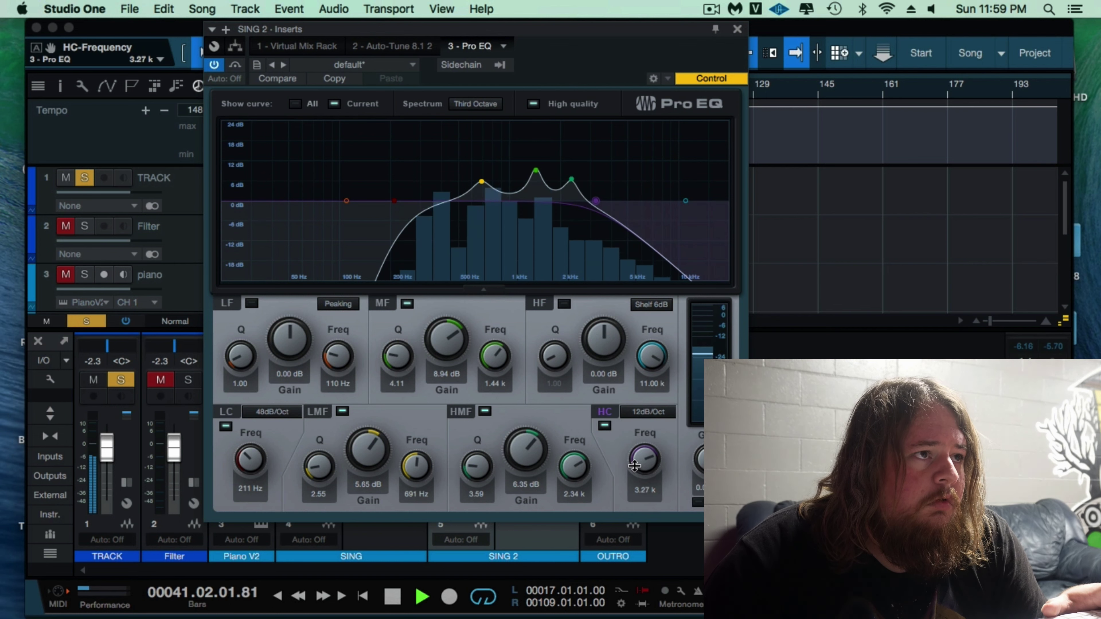
key(super+w)
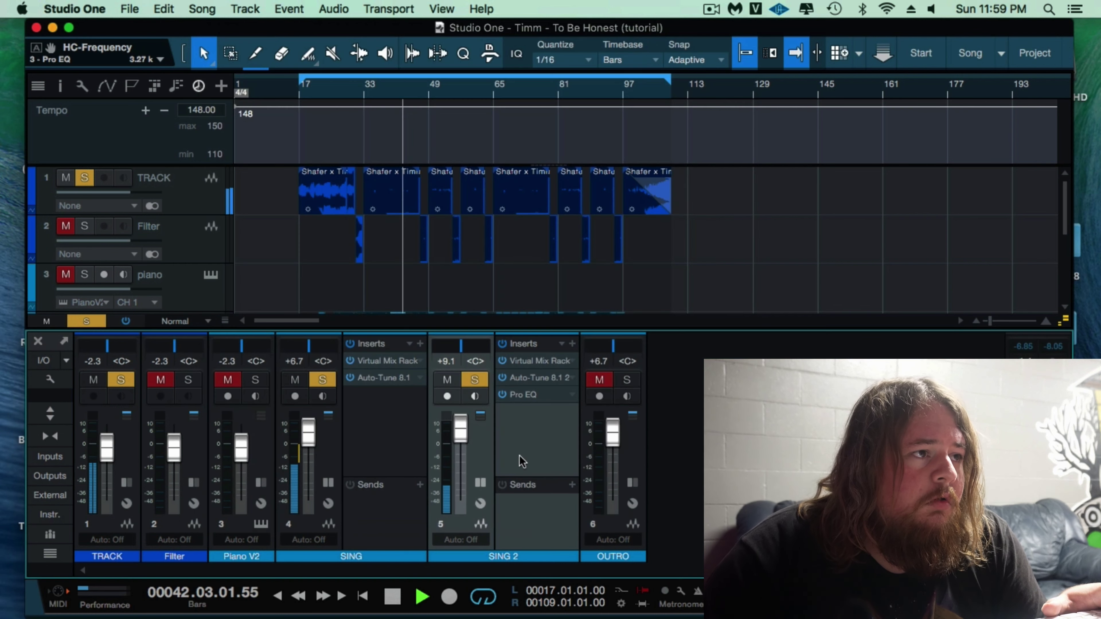
- Adjust the FG-Stress attack in SING 2's Virtual Mix Rack, set release to 2.40 and input to 9.20, and close the rack
click(534, 360)
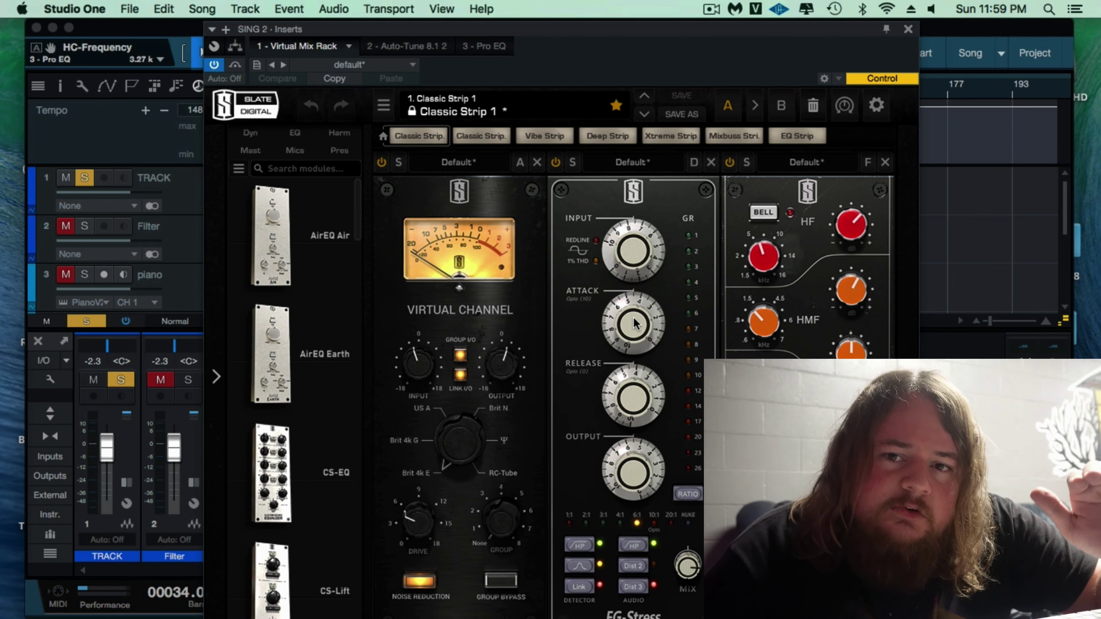
drag(634, 323, 634, 313)
drag(632, 401, 628, 431)
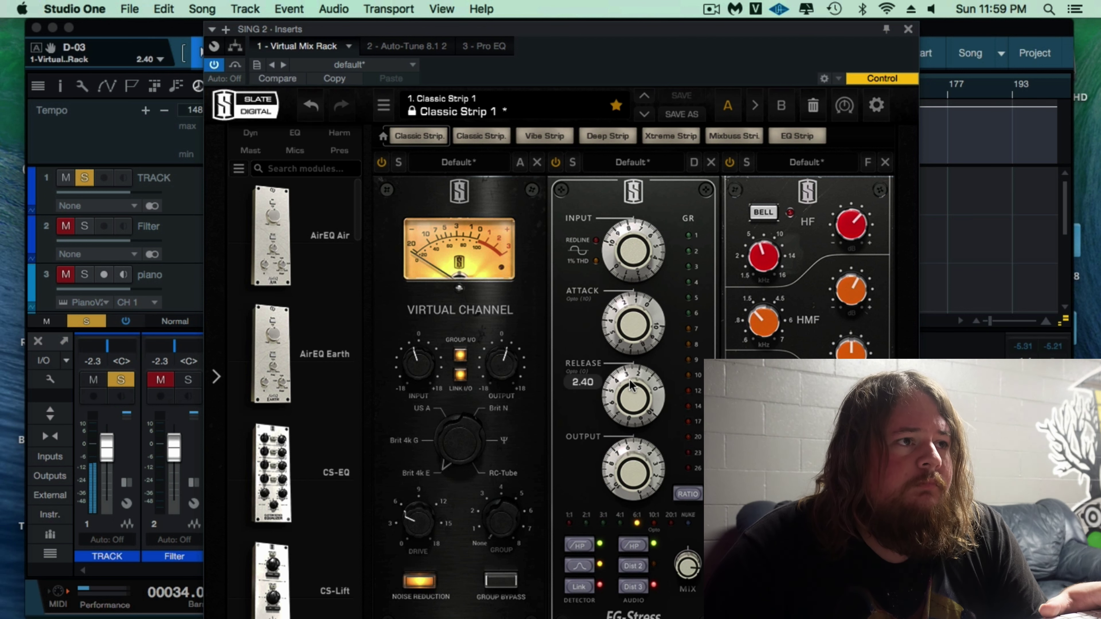
drag(624, 253, 635, 265)
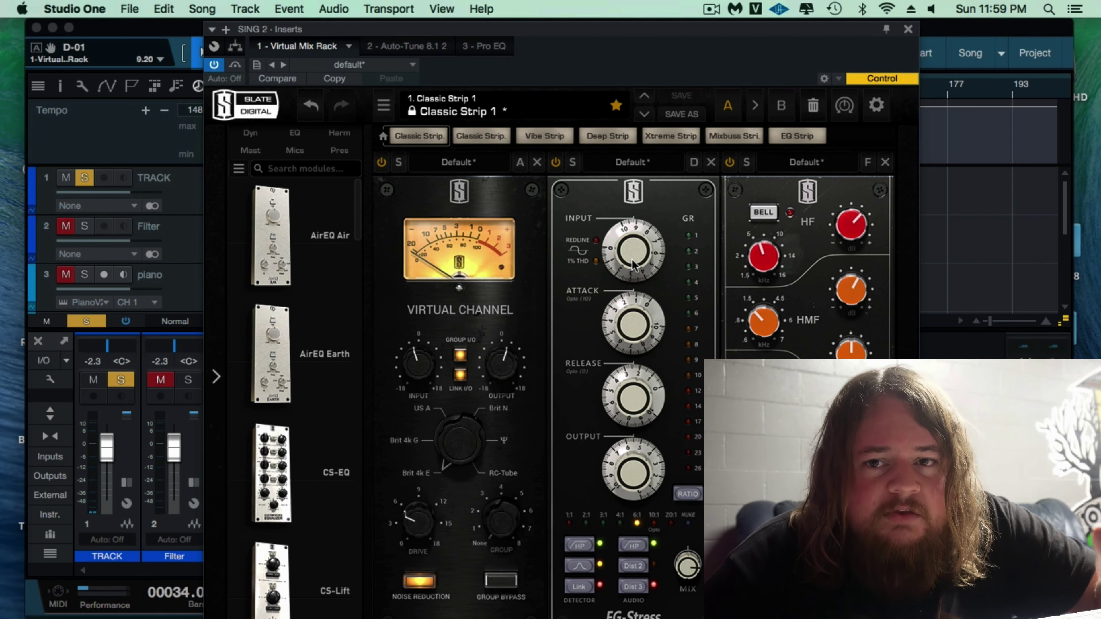
click(908, 29)
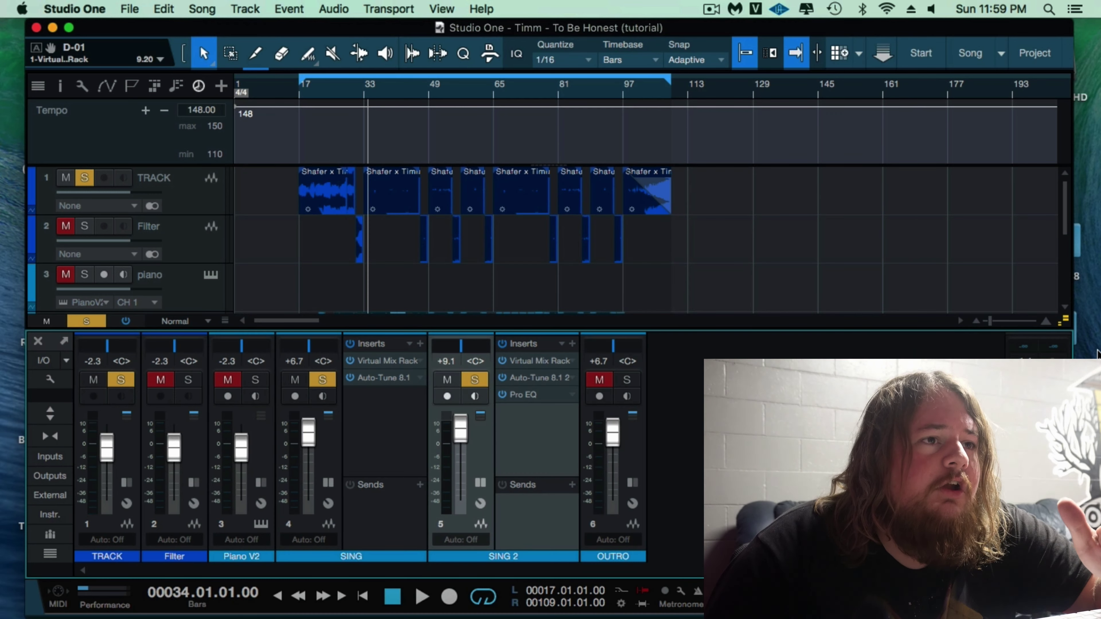
- Hide the console, raise the clip gain of the selected SING 2 clips, and show the console again
key(F3)
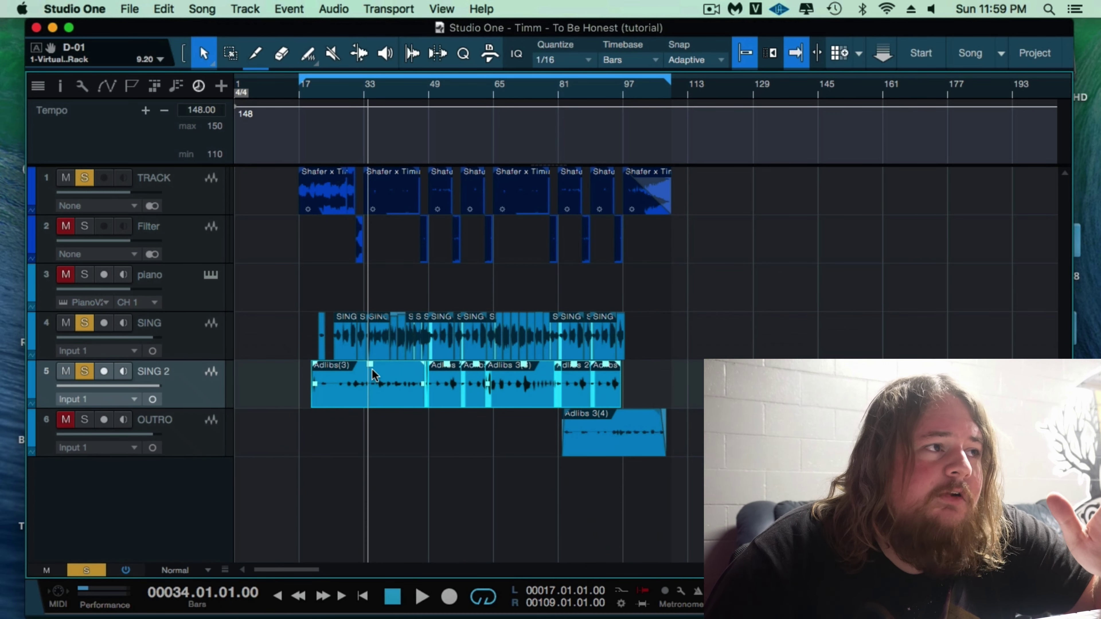
drag(372, 369, 369, 368)
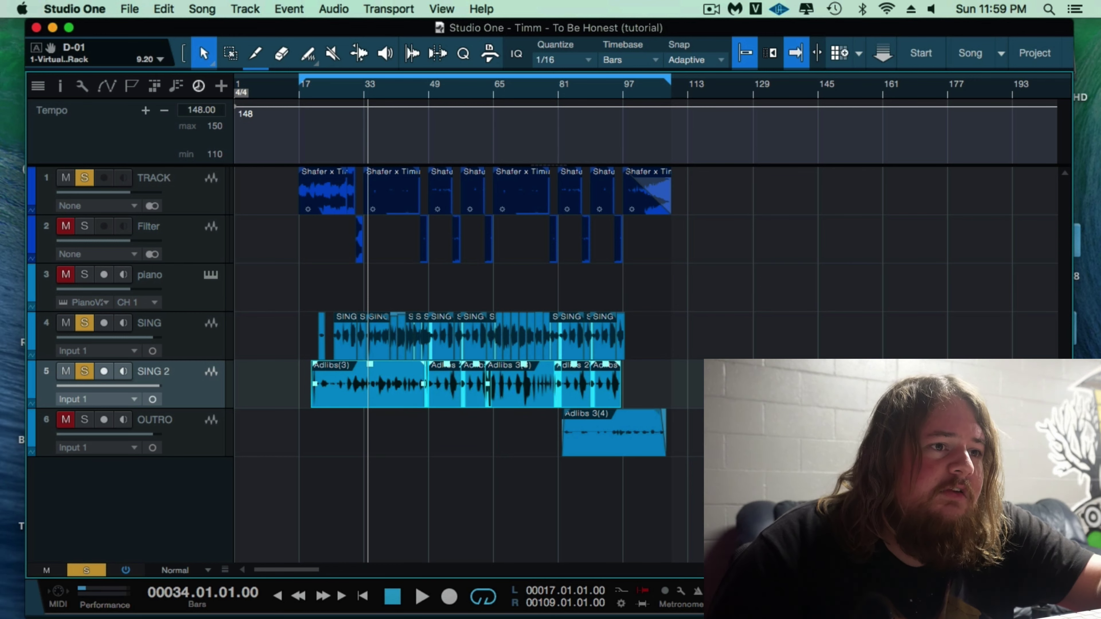
key(F3)
- Set the FG-Stress input to 9.50 and release to 2.70 in SING 2's Virtual Mix Rack, and close the rack
click(558, 363)
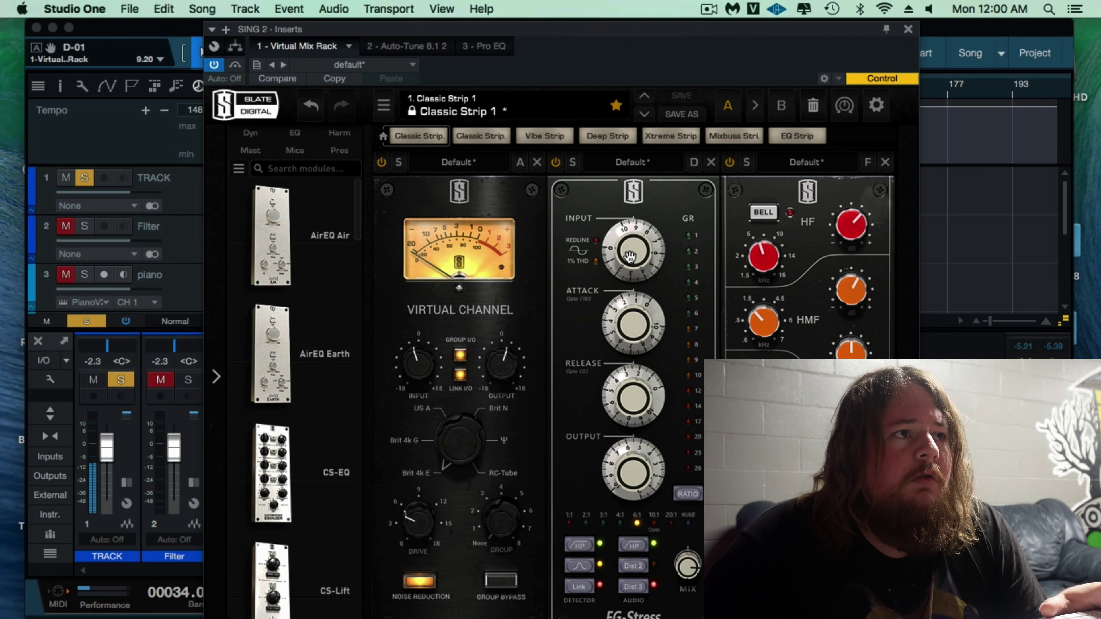
scroll(630, 256, up, 3)
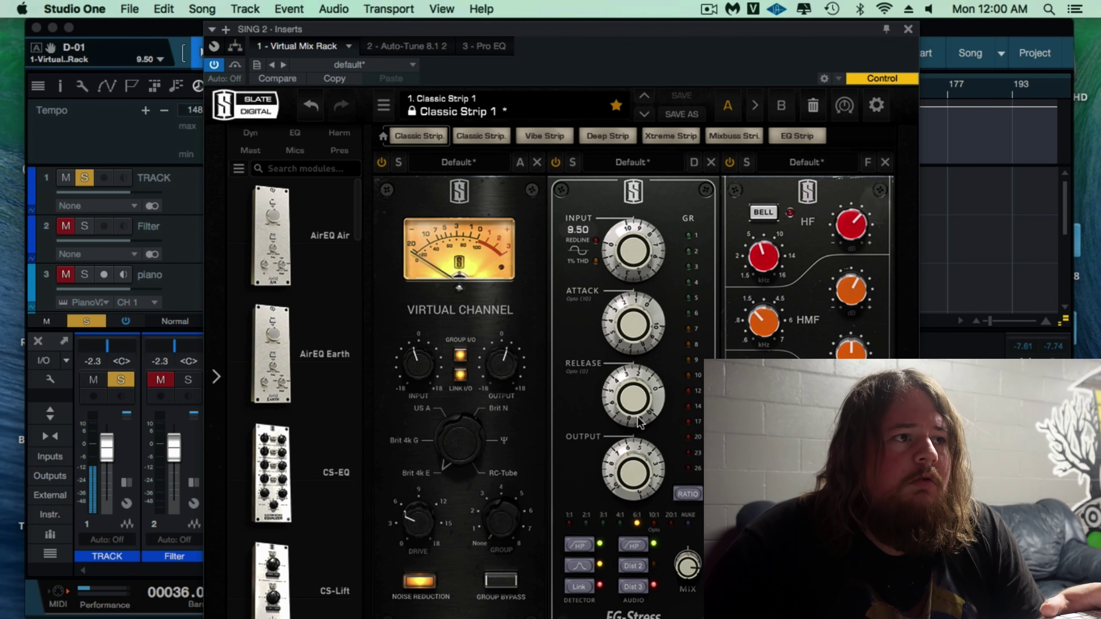
mouse_move(618, 418)
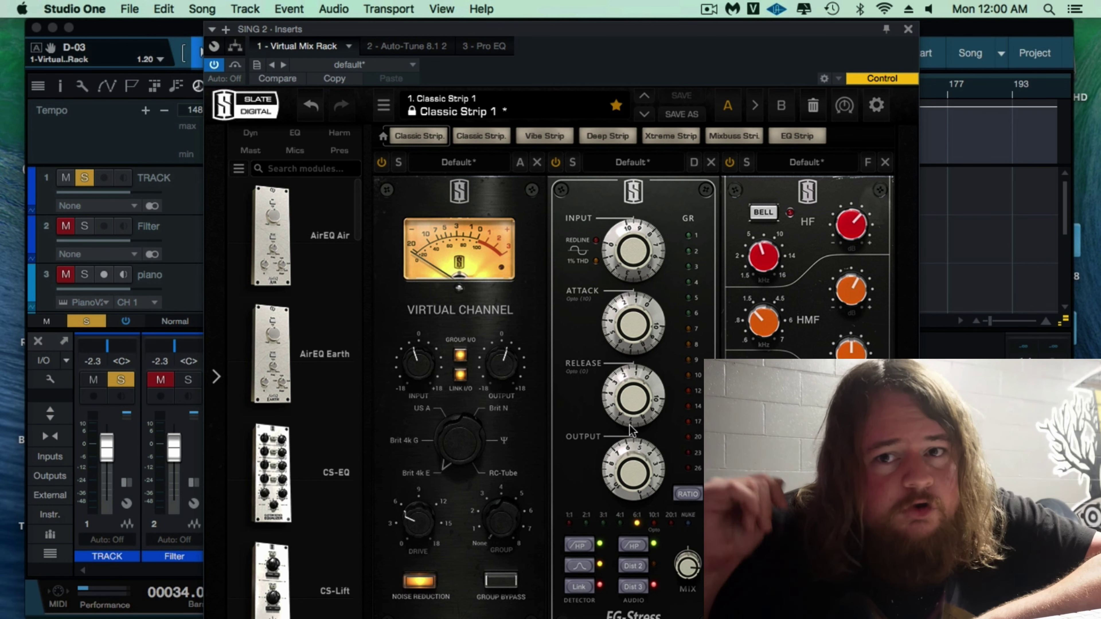
drag(629, 424, 625, 380)
click(779, 268)
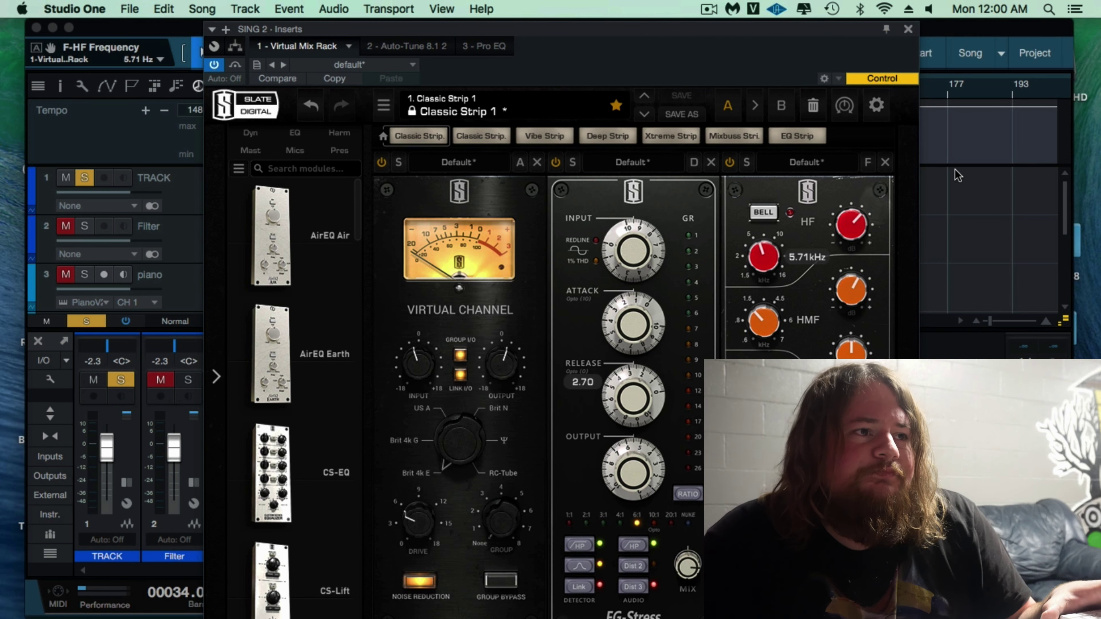
click(908, 29)
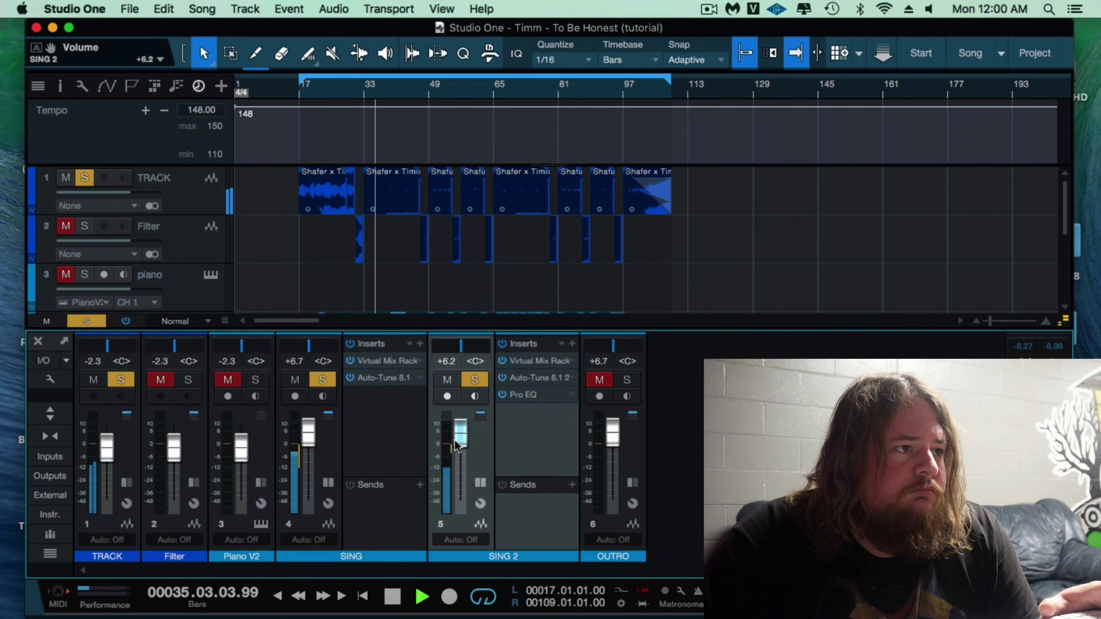
- Balance the vocals during playback with SING 2 at +5.3 dB and SING at +8.1 dB, and stop playback
drag(455, 442, 454, 444)
drag(308, 436, 307, 434)
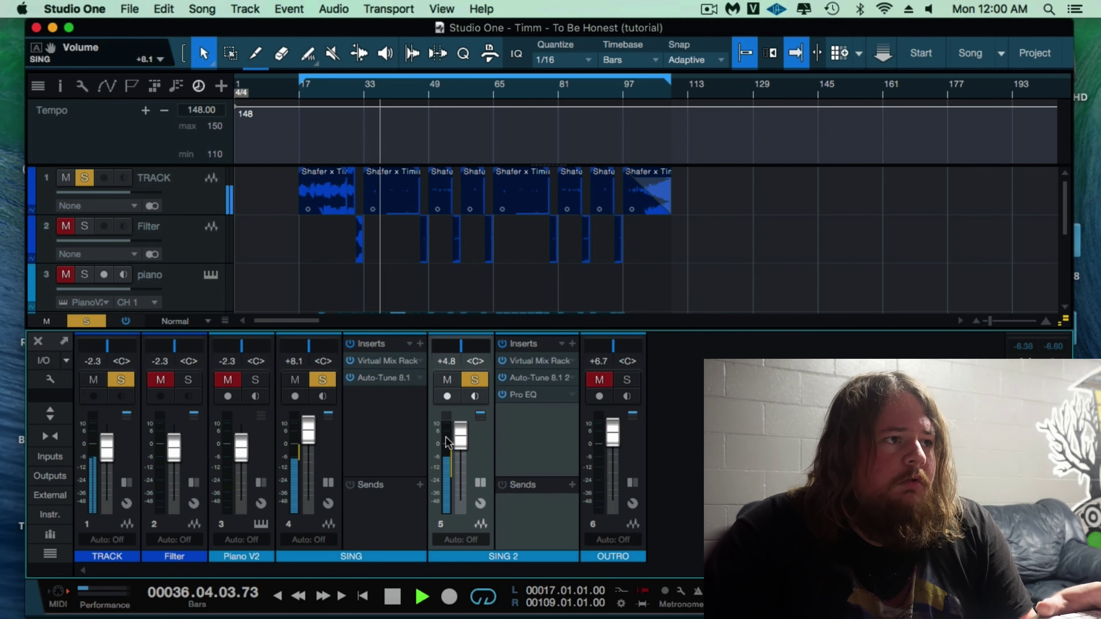
drag(455, 439, 455, 437)
key(space)
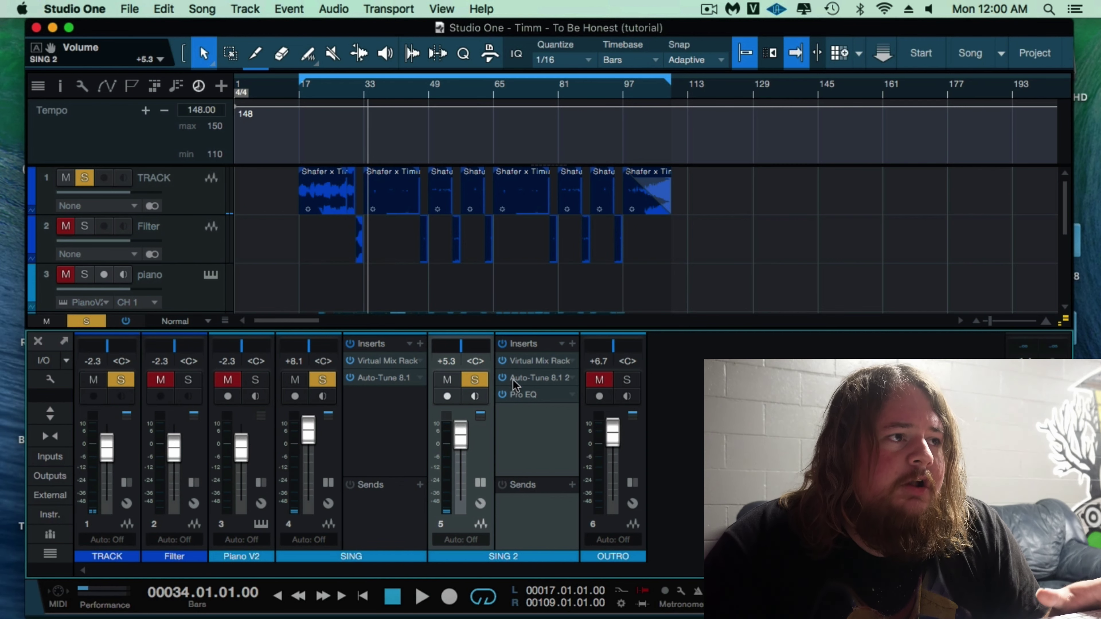
- Clear all track mutes and solos, and mute SING 2
key(shift+m)
key(shift+s)
click(447, 380)
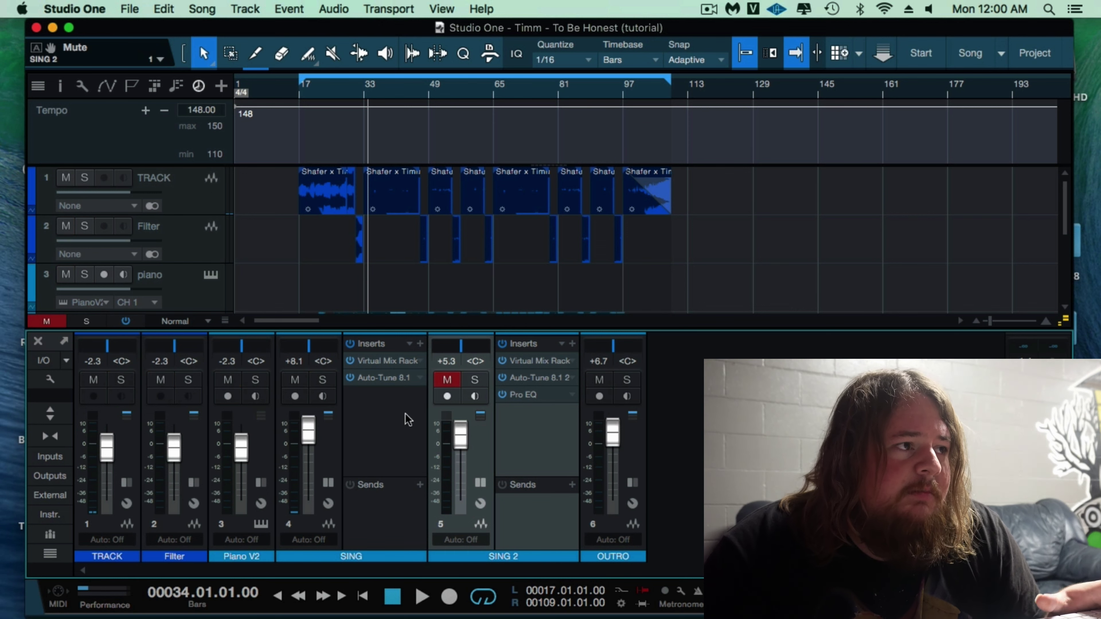
- Add an FX channel beside SING and insert the ValhallaVintageVerb plug-in on it
click(326, 440)
right_click(769, 223)
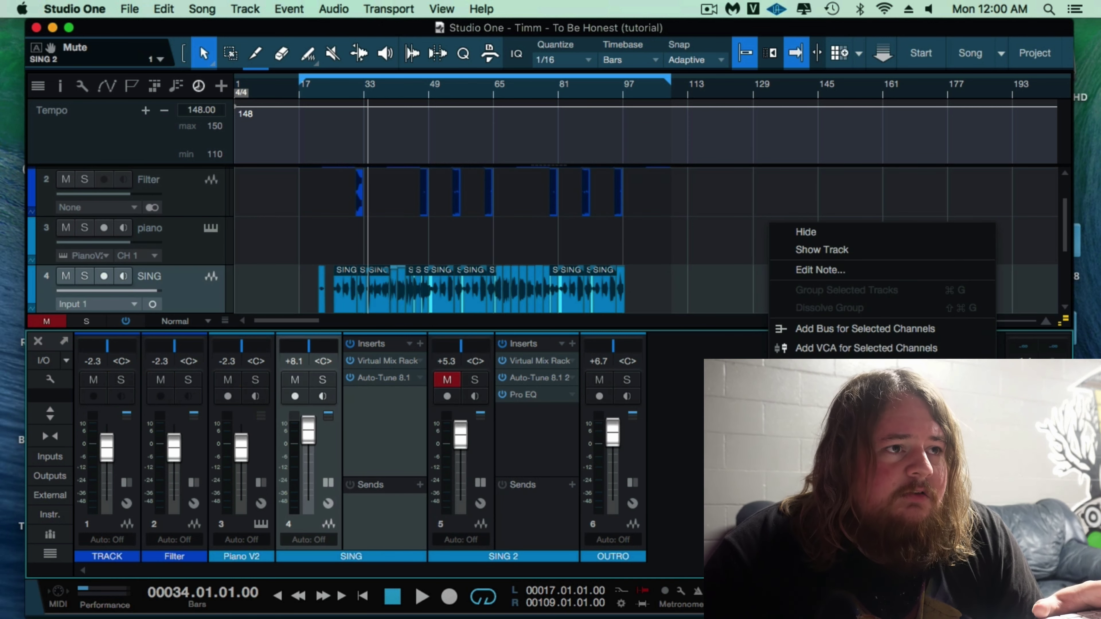
click(824, 373)
click(488, 344)
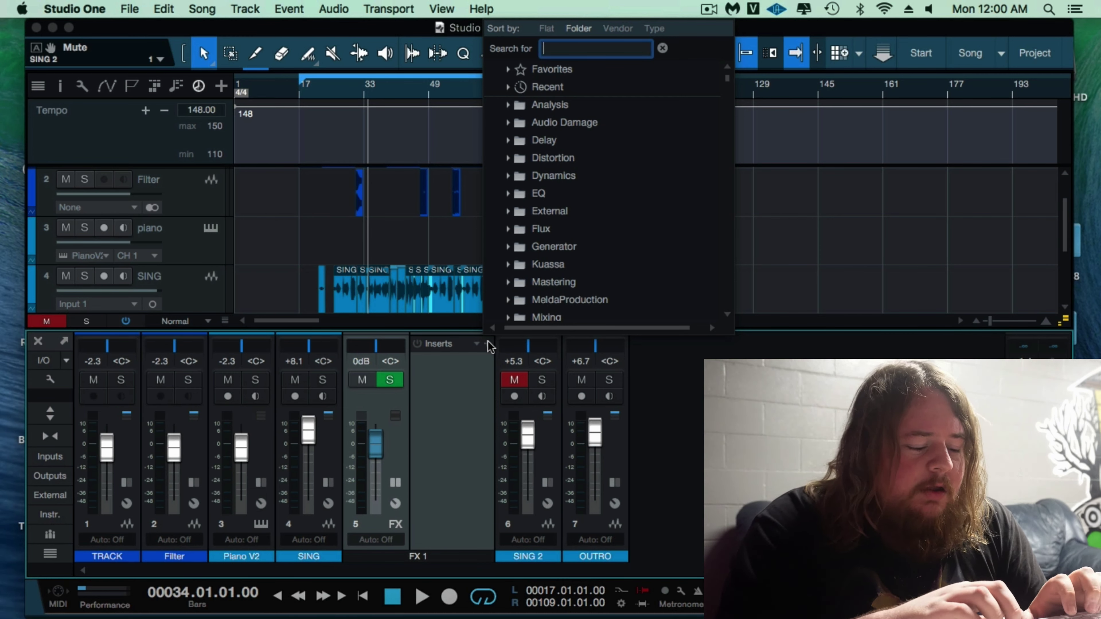
text(alhalla)
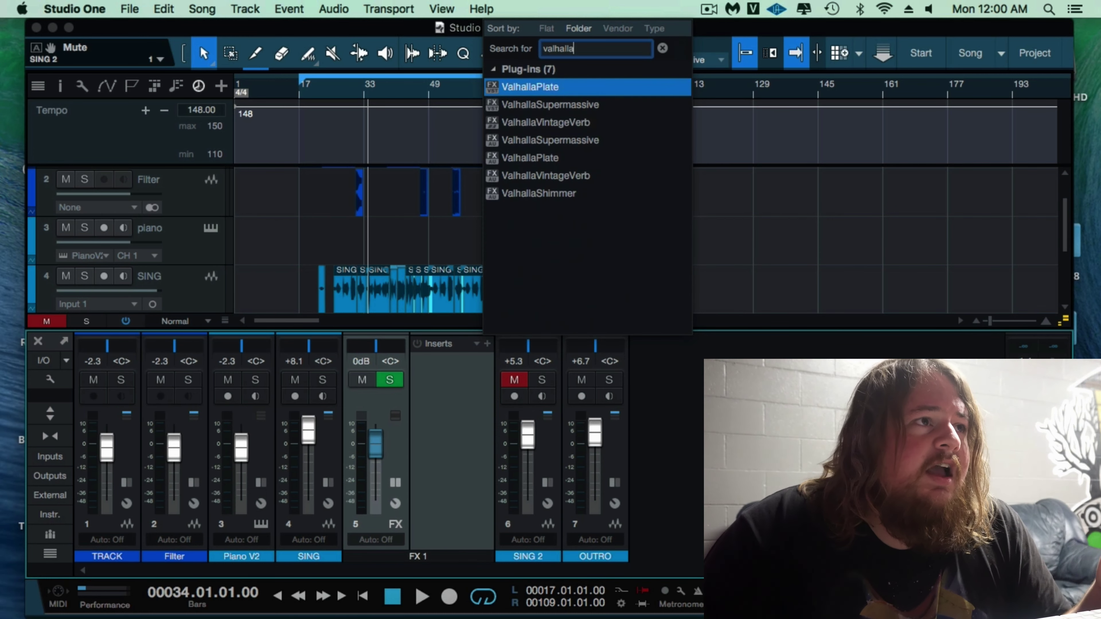
key(Up)
double_click(627, 124)
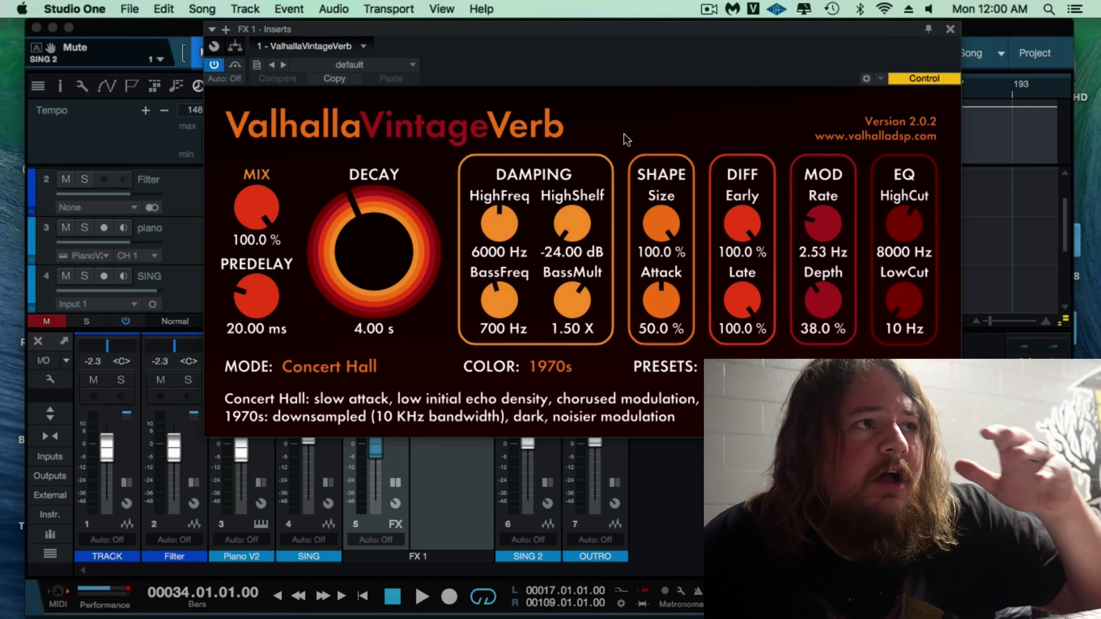
- Set the FX 1 reverb's decay to 0.55 s, predelay to 14.71 ms and color to NOW
drag(352, 255, 347, 286)
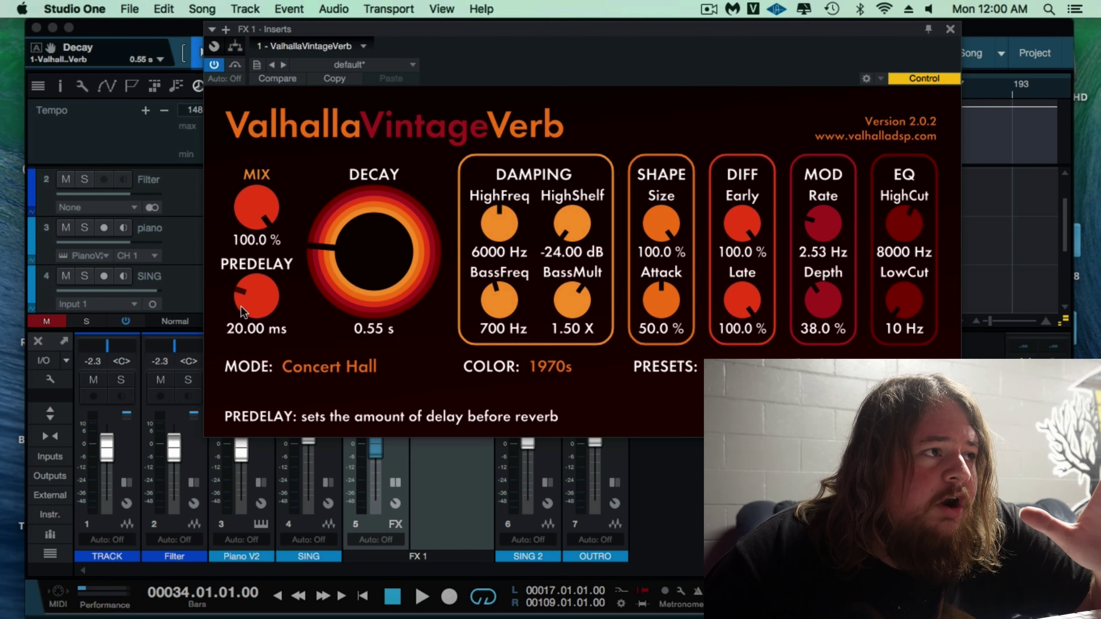
drag(257, 299, 602, 330)
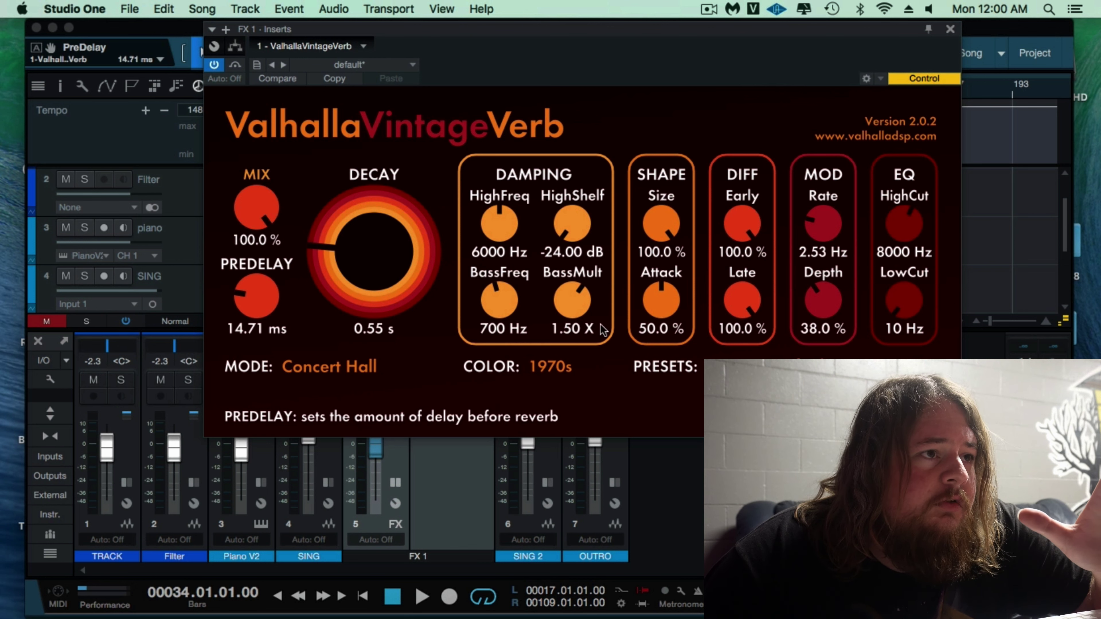
click(563, 373)
click(558, 405)
click(570, 366)
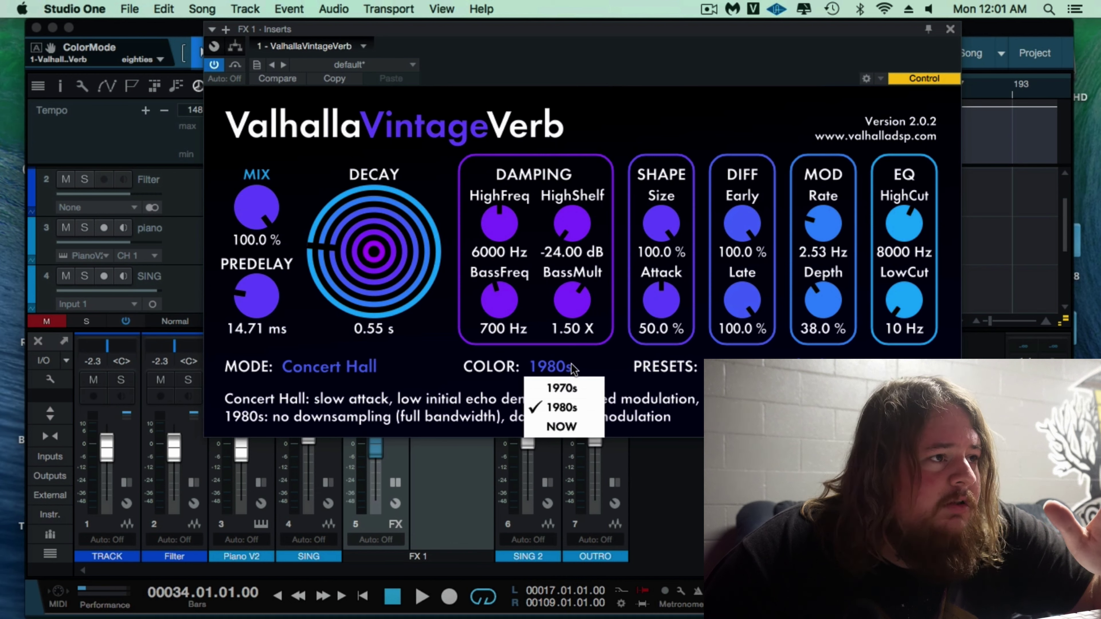
click(560, 426)
- Set the reverb's mode to Room and its EQ LowCut to 350 Hz, and close the plug-in
click(304, 370)
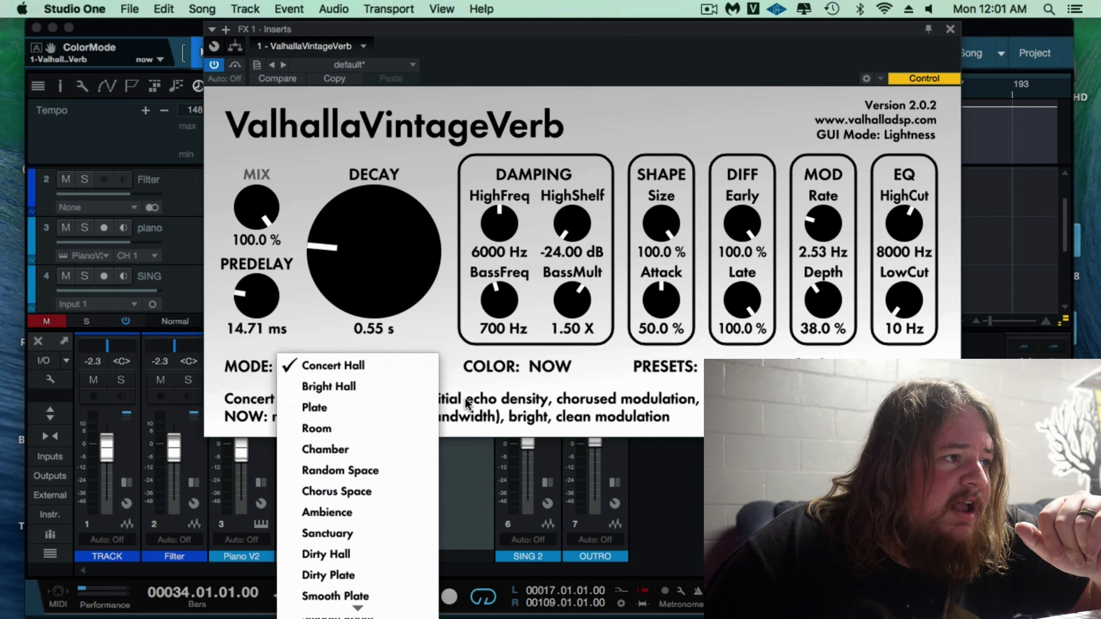
click(375, 370)
click(389, 370)
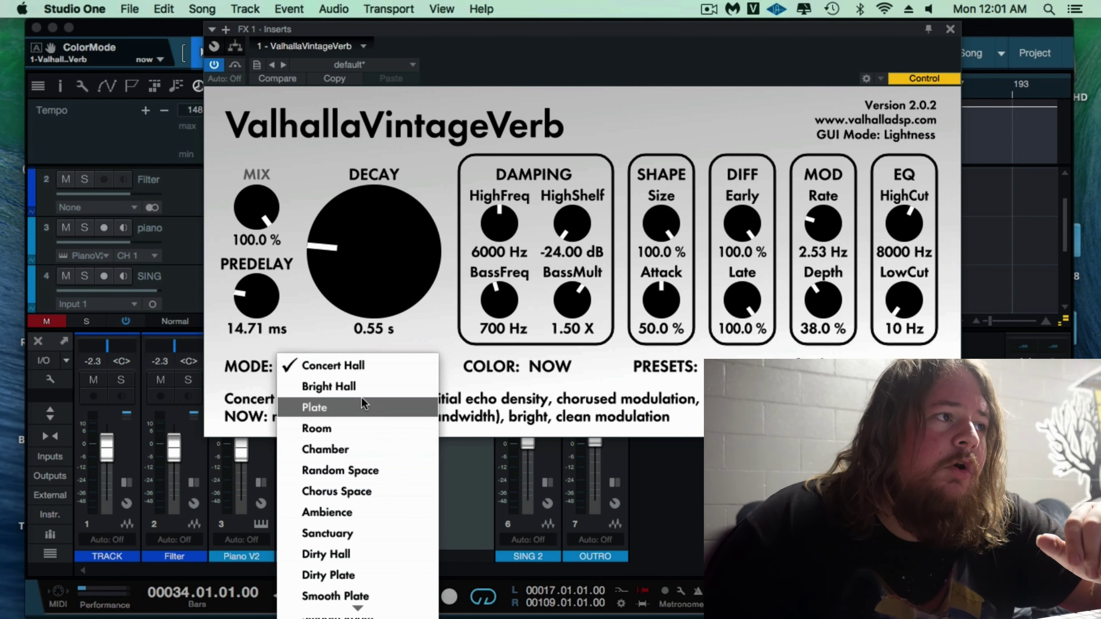
scroll(363, 473, down, 5)
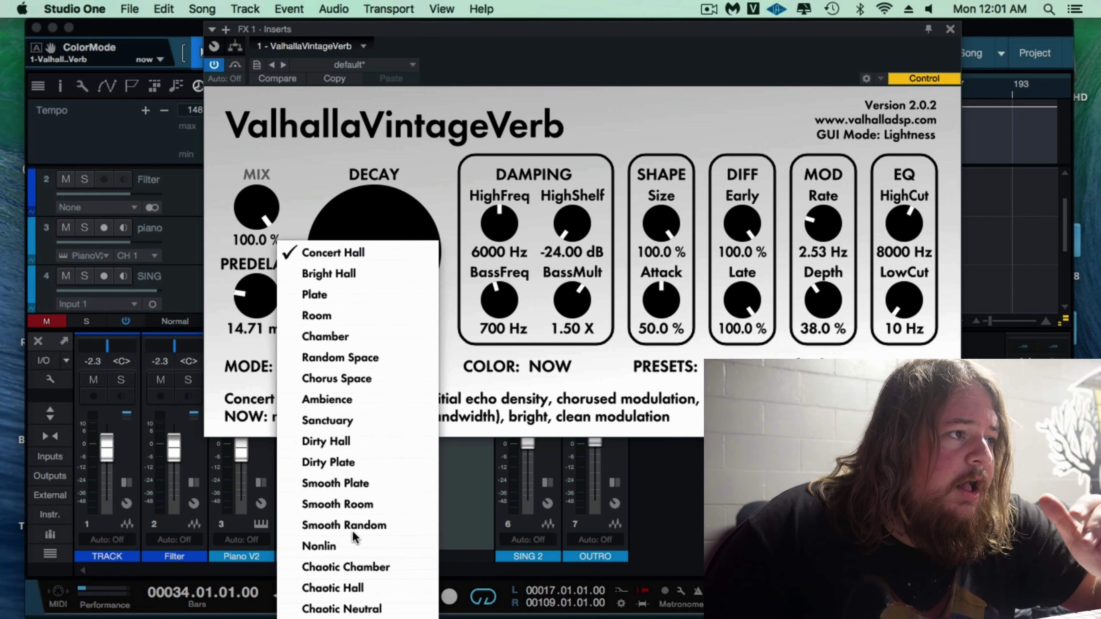
click(343, 321)
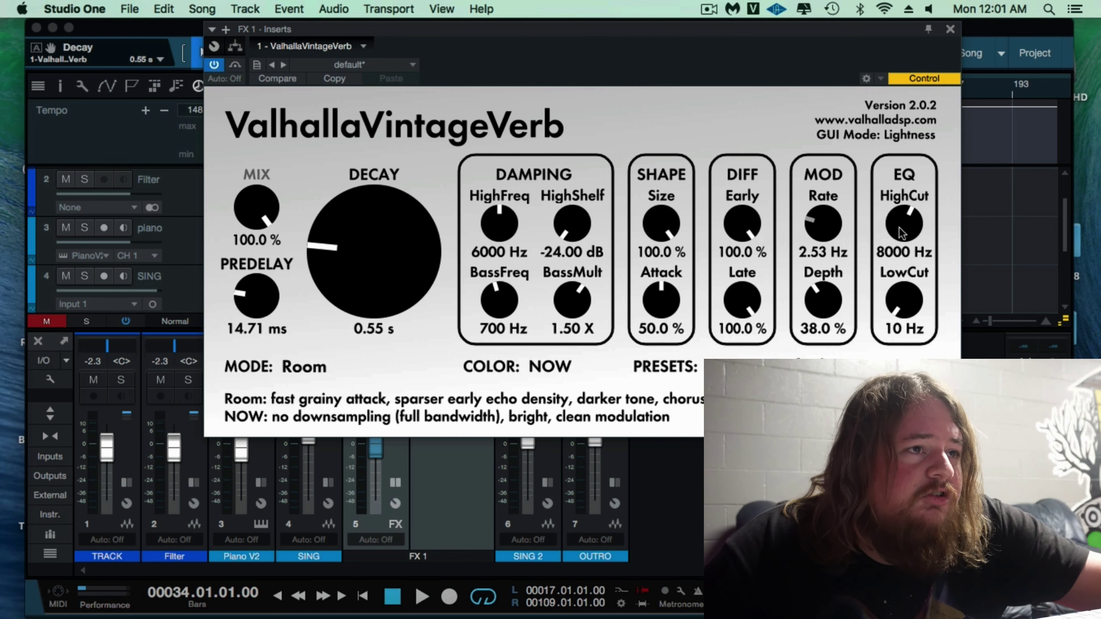
mouse_move(904, 299)
mouse_down()
mouse_move(883, 259)
mouse_move(898, 301)
mouse_up()
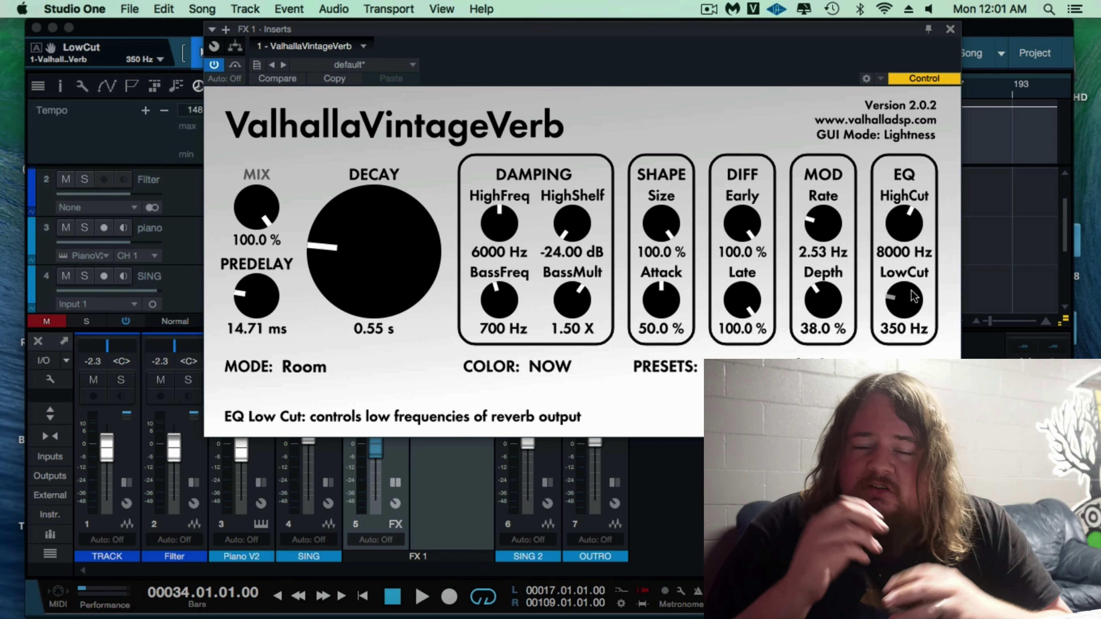
click(950, 31)
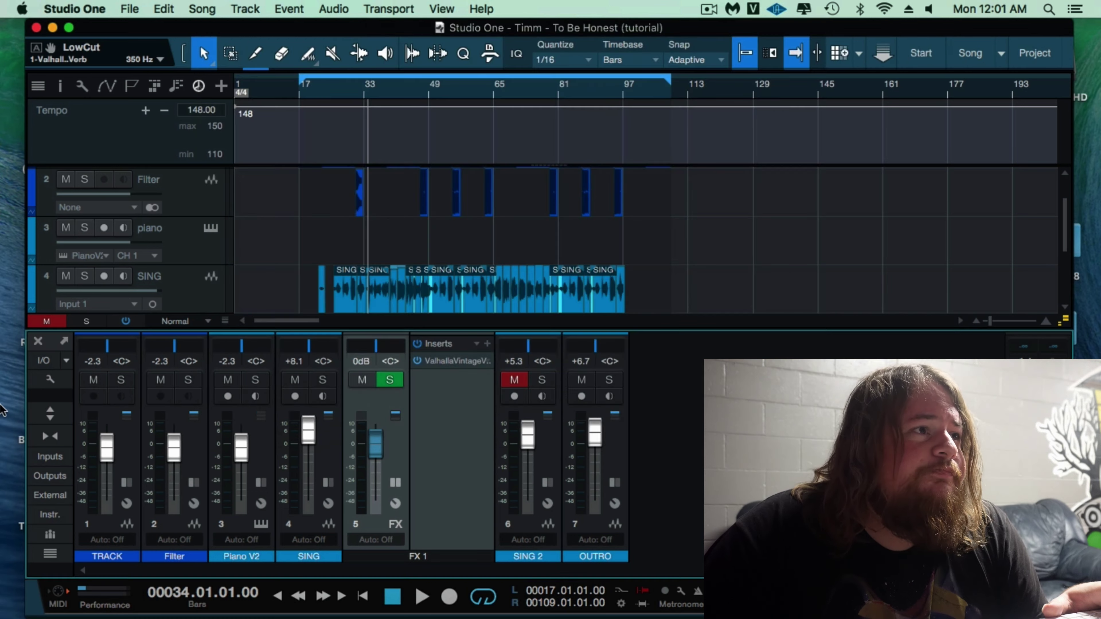
- Add a send to FX 1 on the SING channel
click(395, 484)
click(328, 483)
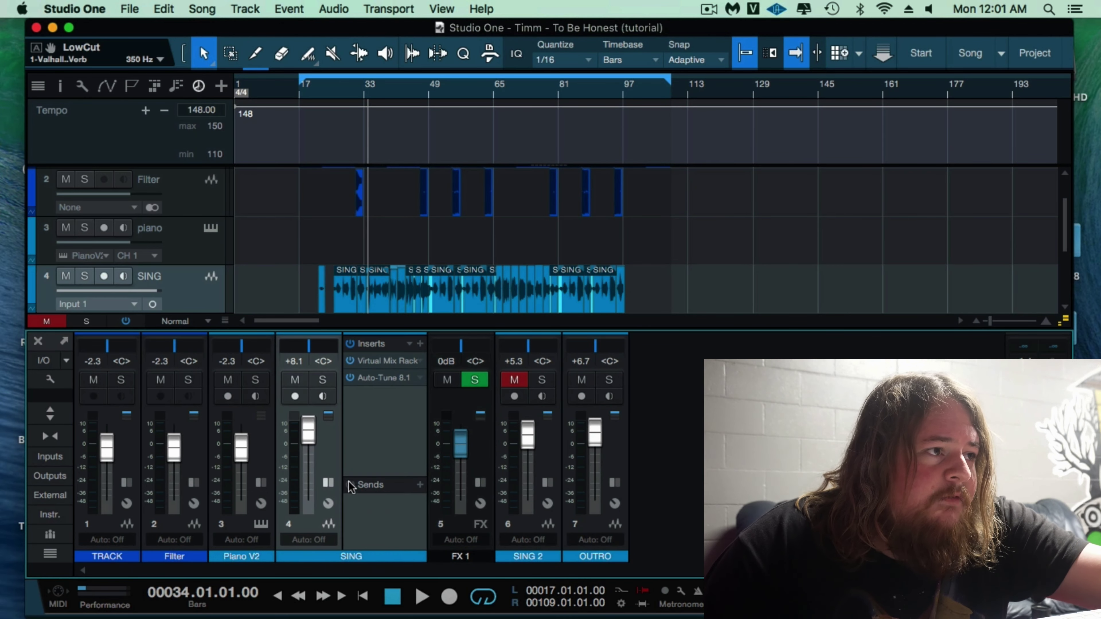
click(419, 485)
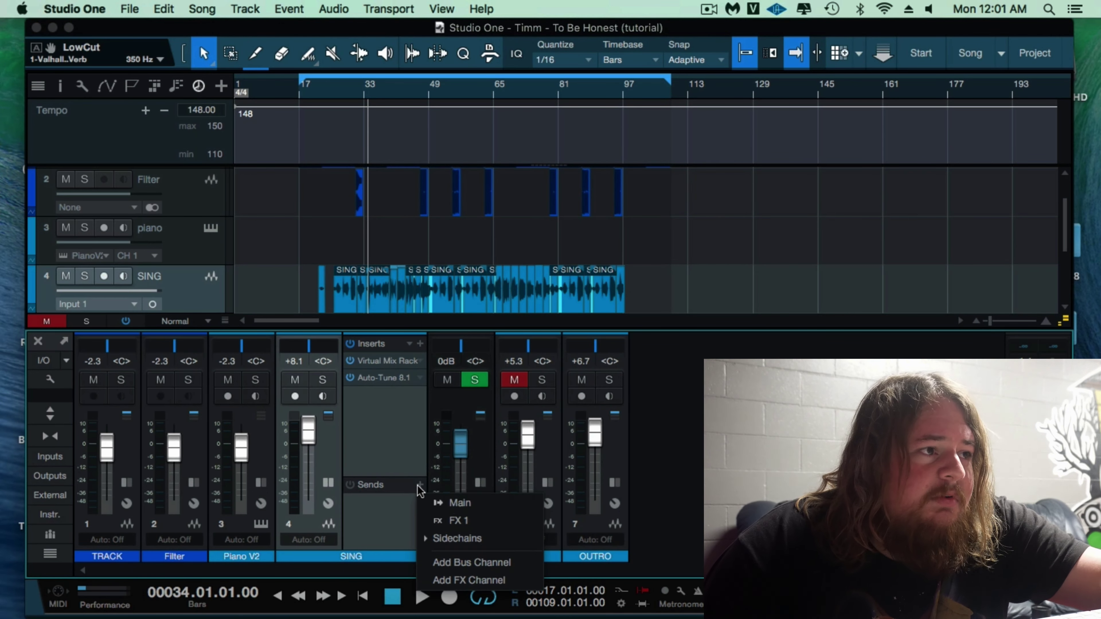
click(455, 519)
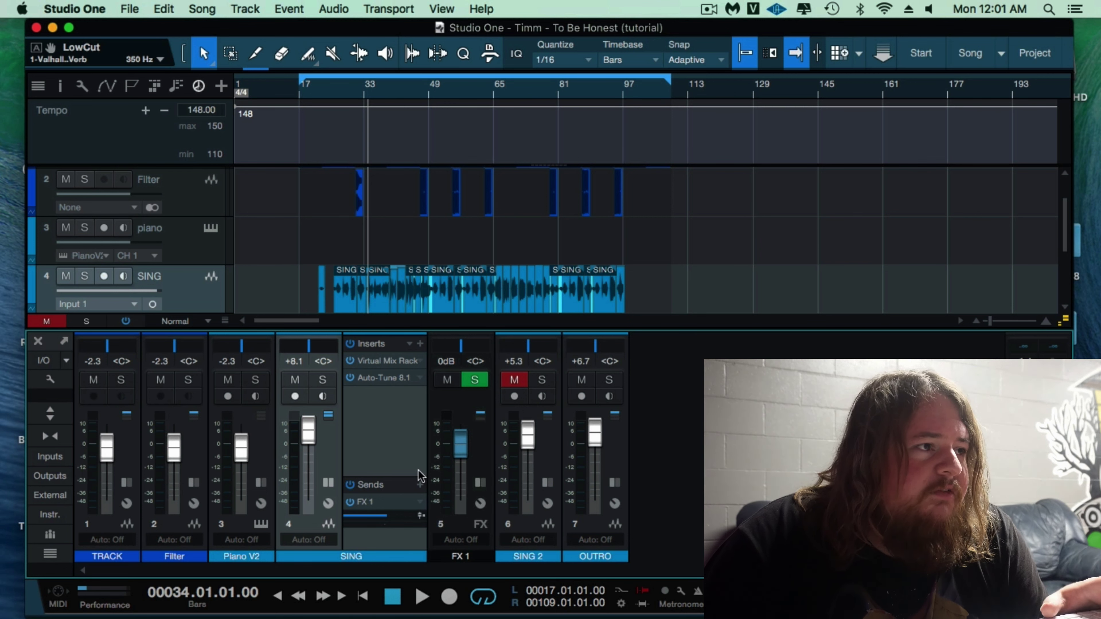
- Adjust the FX 1 level to -6.1 dB while listening to playback, and stop playback
key(space)
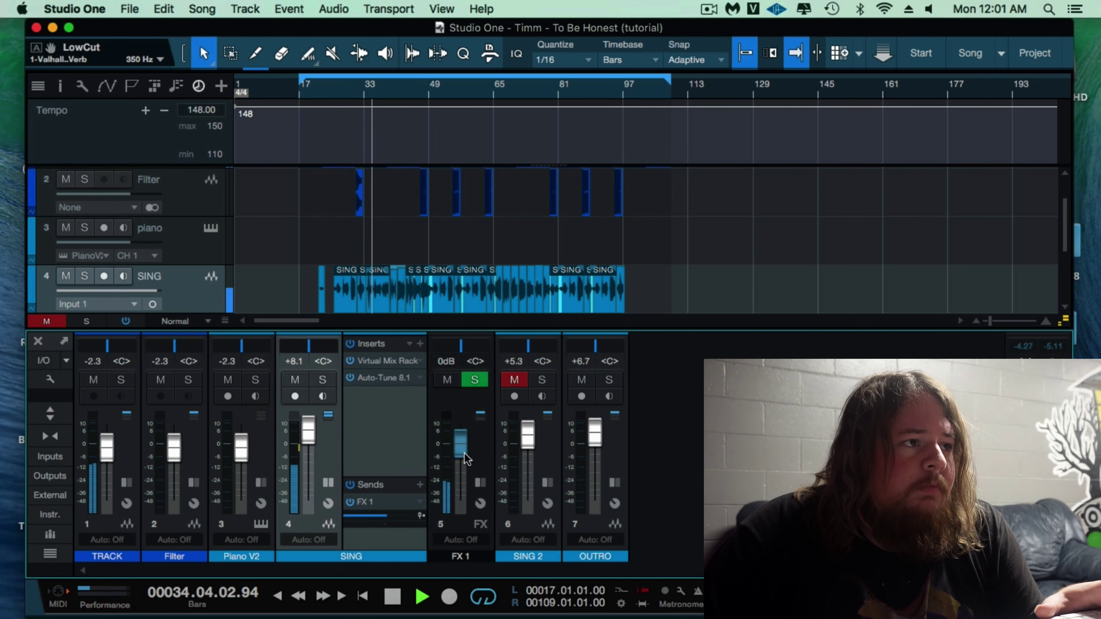
drag(464, 451, 460, 436)
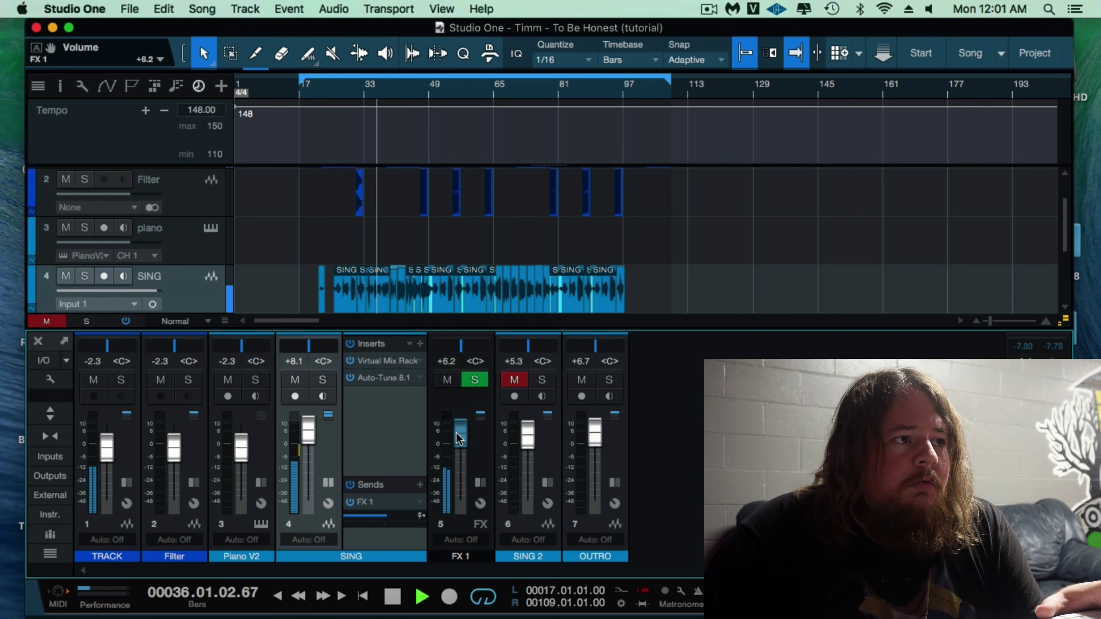
key(space)
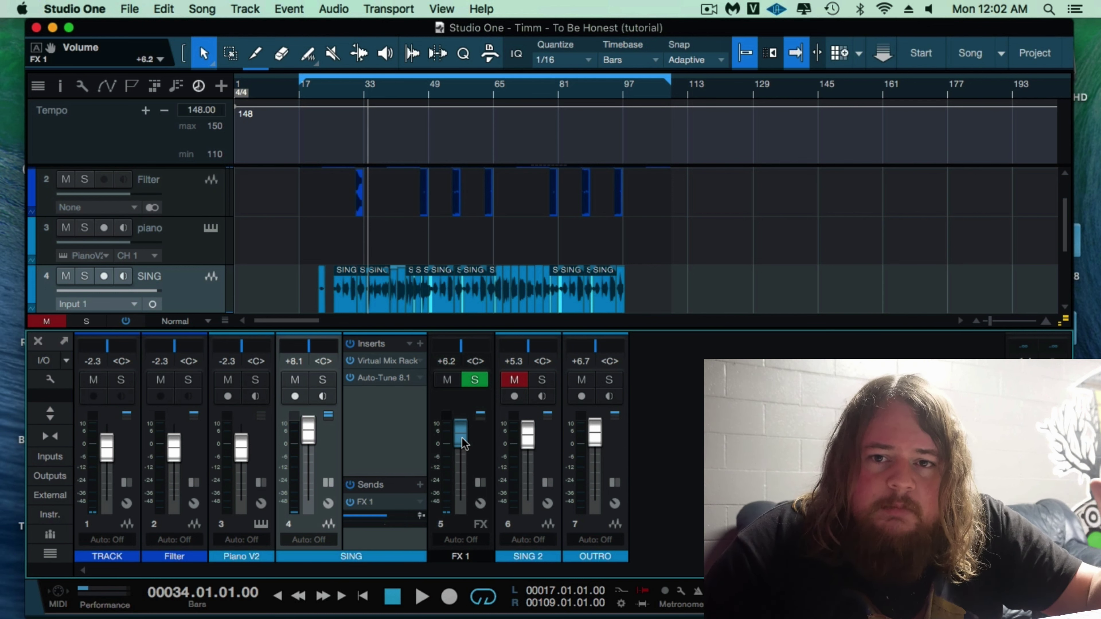
key(space)
drag(462, 437, 459, 456)
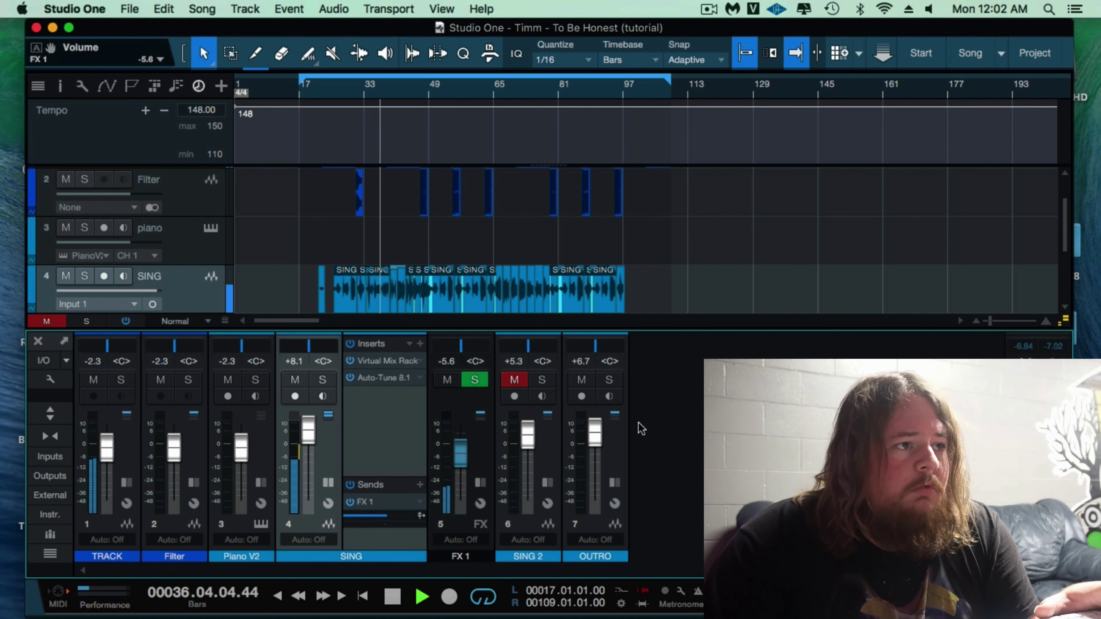
drag(464, 444, 463, 447)
key(space)
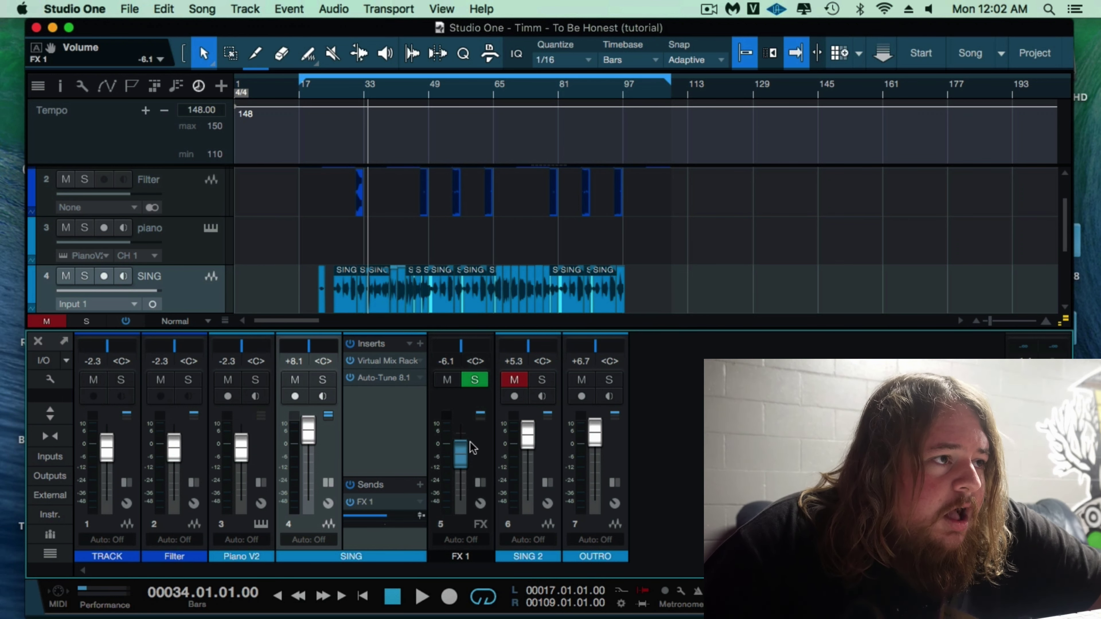
- Unmute SING 2, give it a send to FX 1 at +2.2 dB, and play the song
click(522, 384)
drag(514, 447, 446, 514)
click(481, 483)
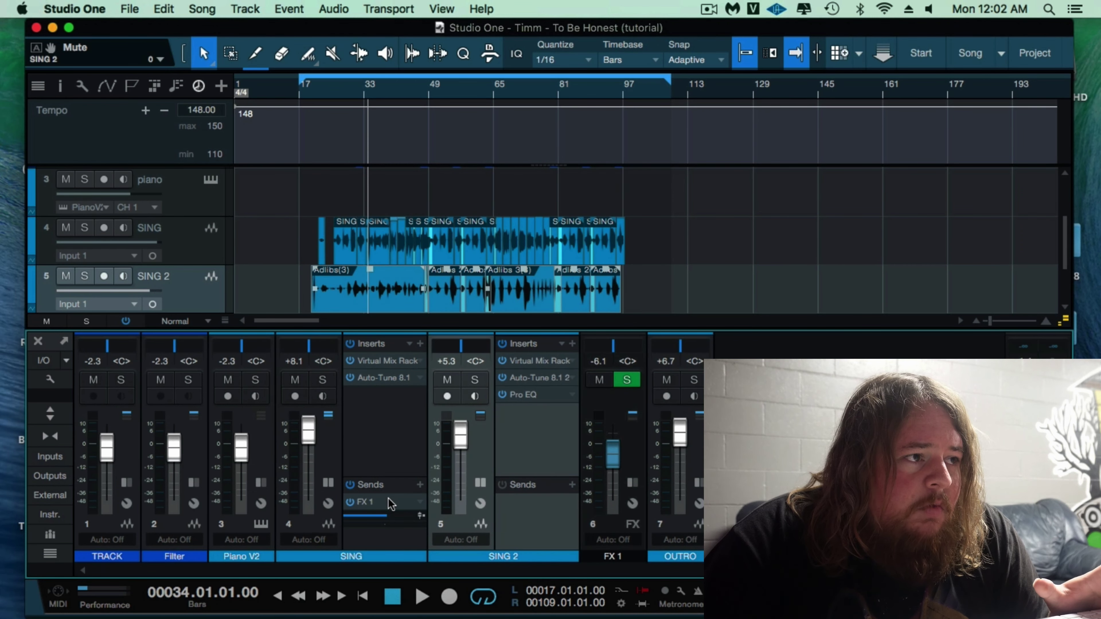
drag(542, 520, 555, 520)
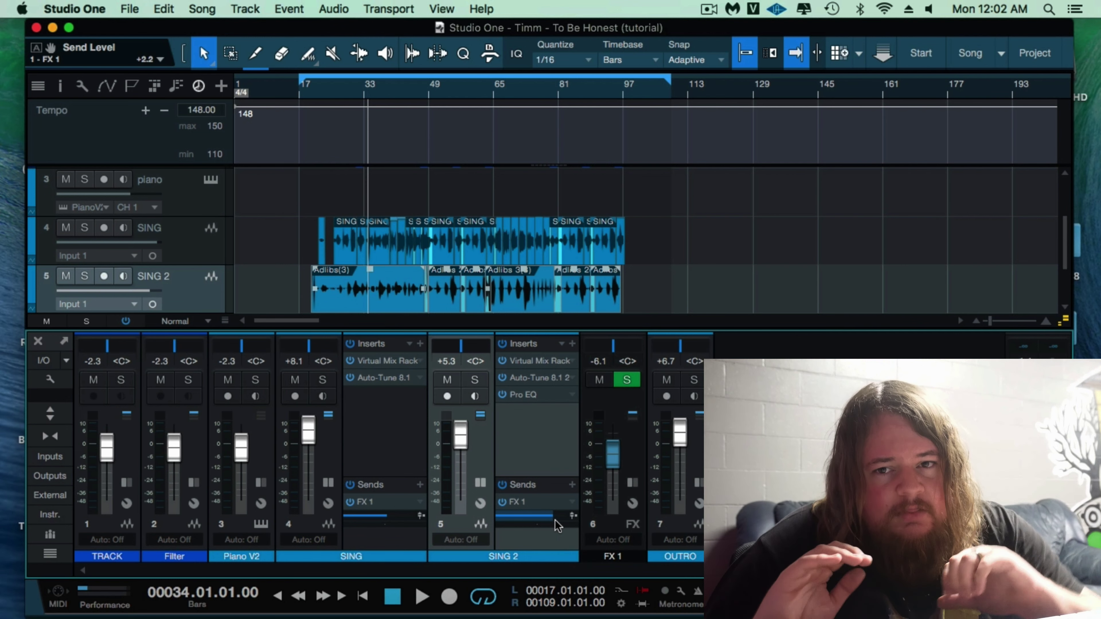
key(space)
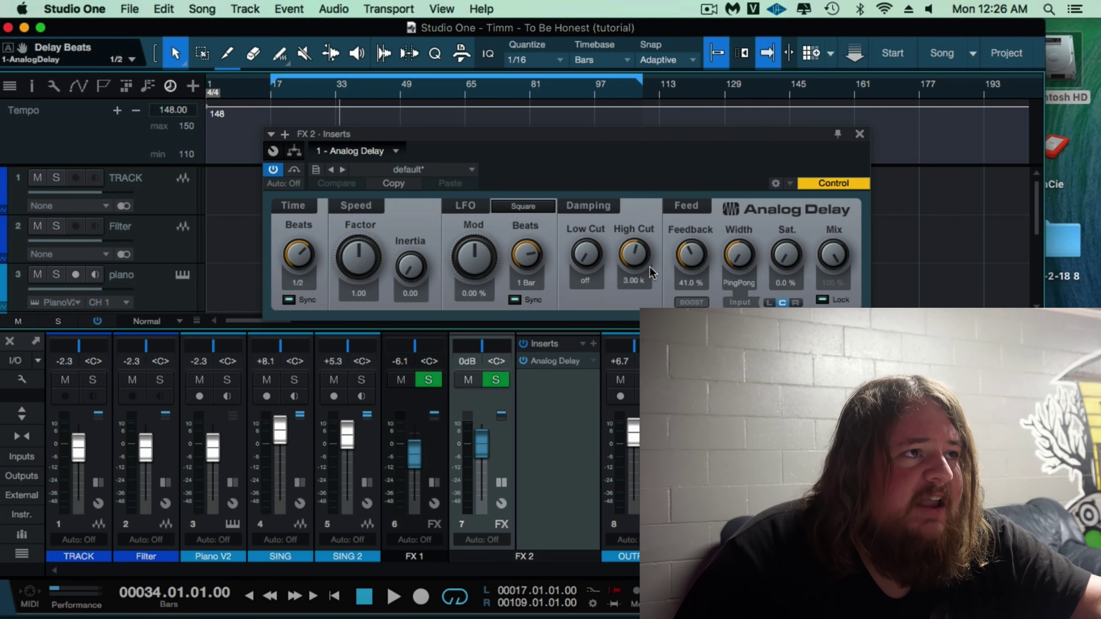
- Set the FX 2 Analog Delay's time to 1/4 beats and High Cut to 2.40 k, and close the plug-in
drag(633, 254, 628, 286)
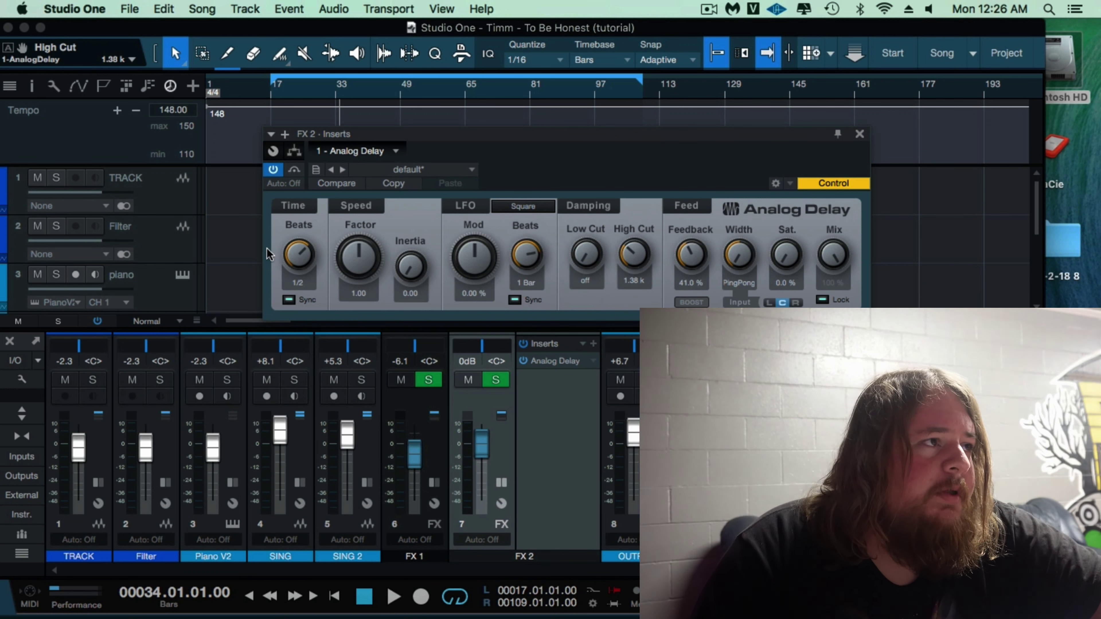
drag(298, 257, 297, 273)
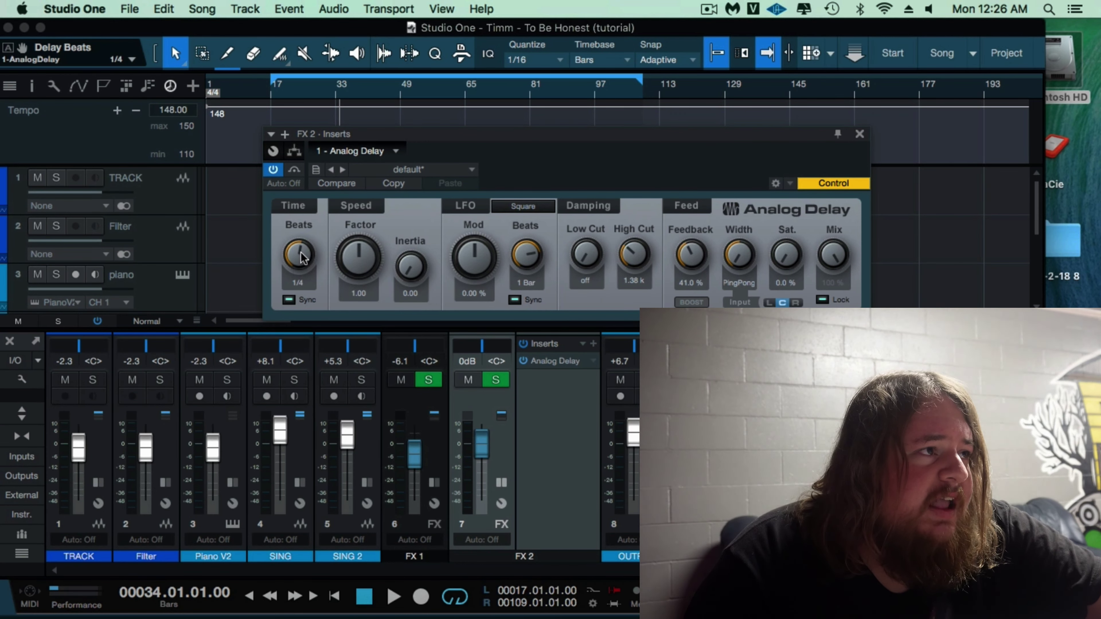
drag(297, 273, 294, 234)
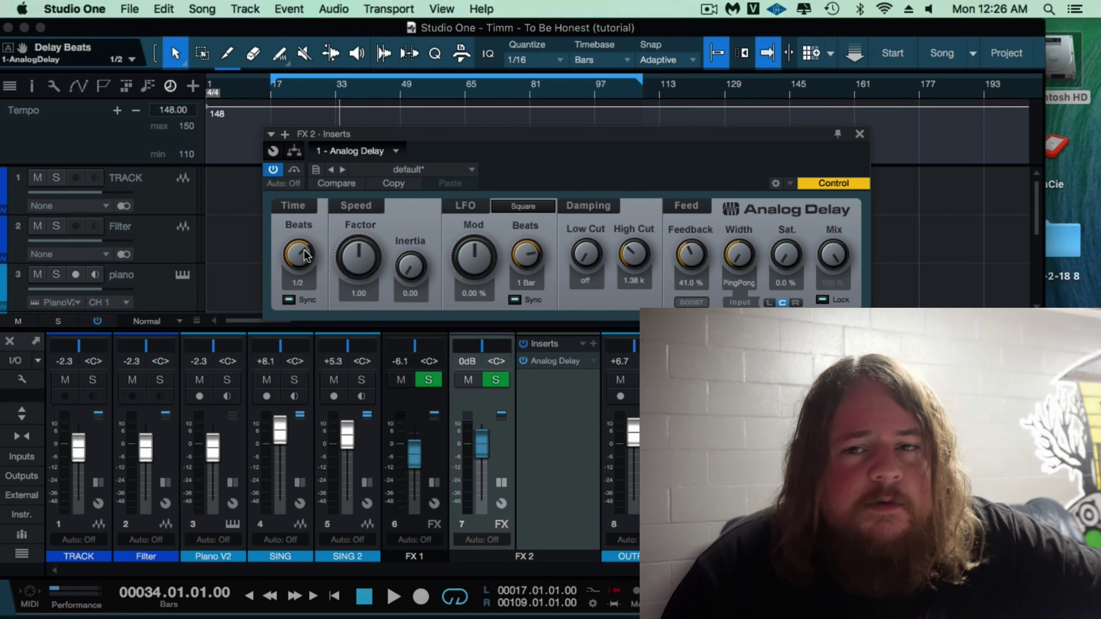
mouse_move(304, 250)
mouse_down()
mouse_move(301, 268)
mouse_move(289, 273)
mouse_move(289, 259)
mouse_up()
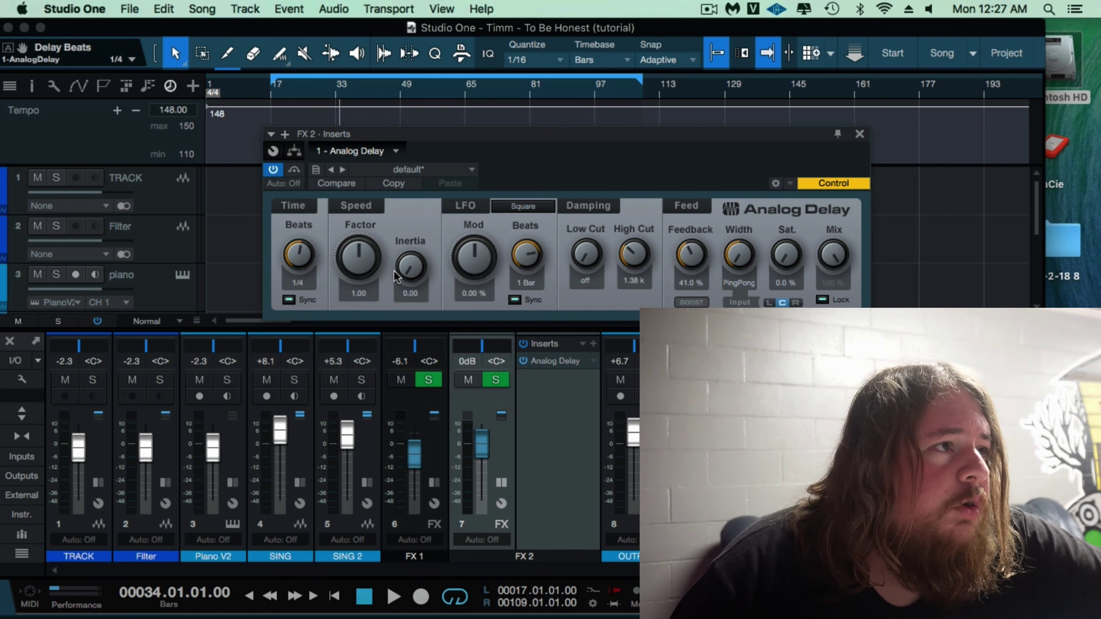
drag(625, 268, 630, 233)
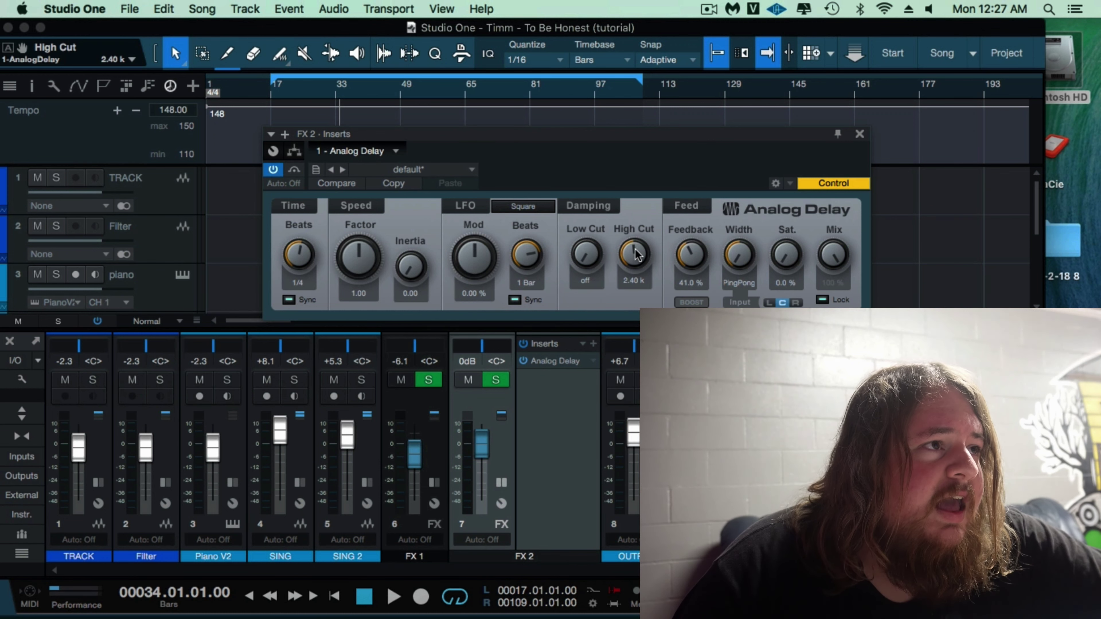
click(860, 135)
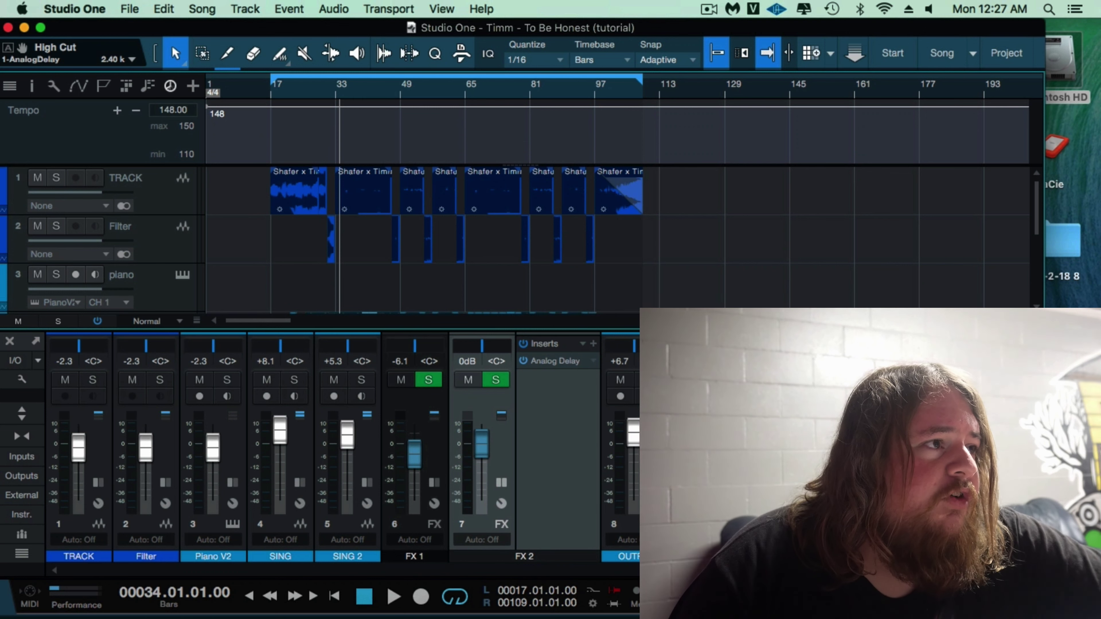
- Hide the console, mute the SING 2 and OUTRO tracks, select SING, and start playback
key(F3)
click(57, 380)
click(38, 371)
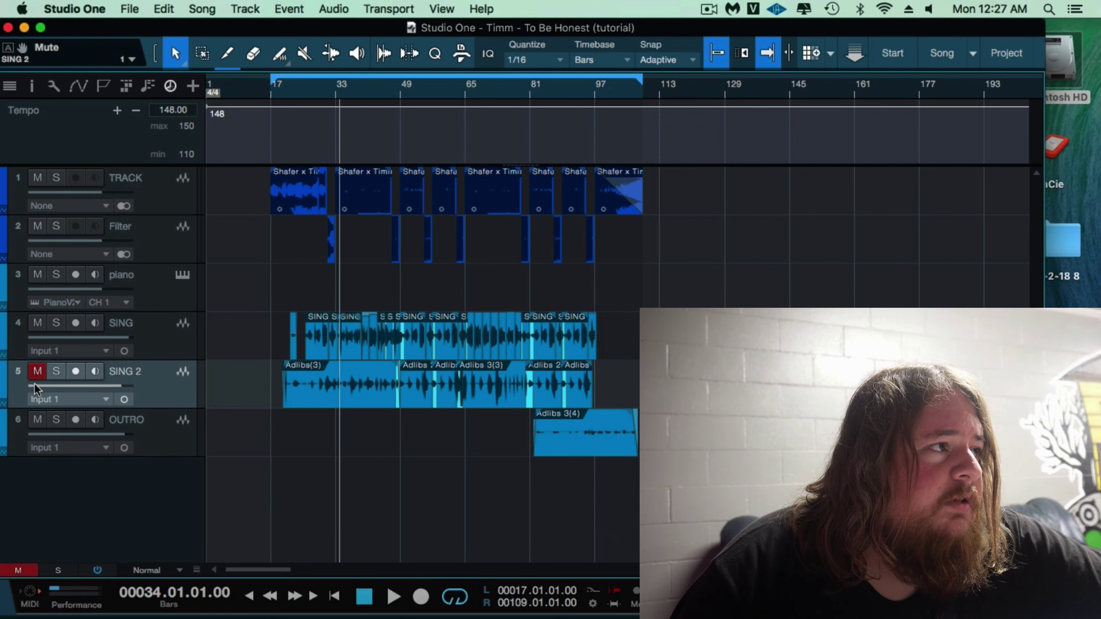
click(37, 419)
click(157, 333)
key(space)
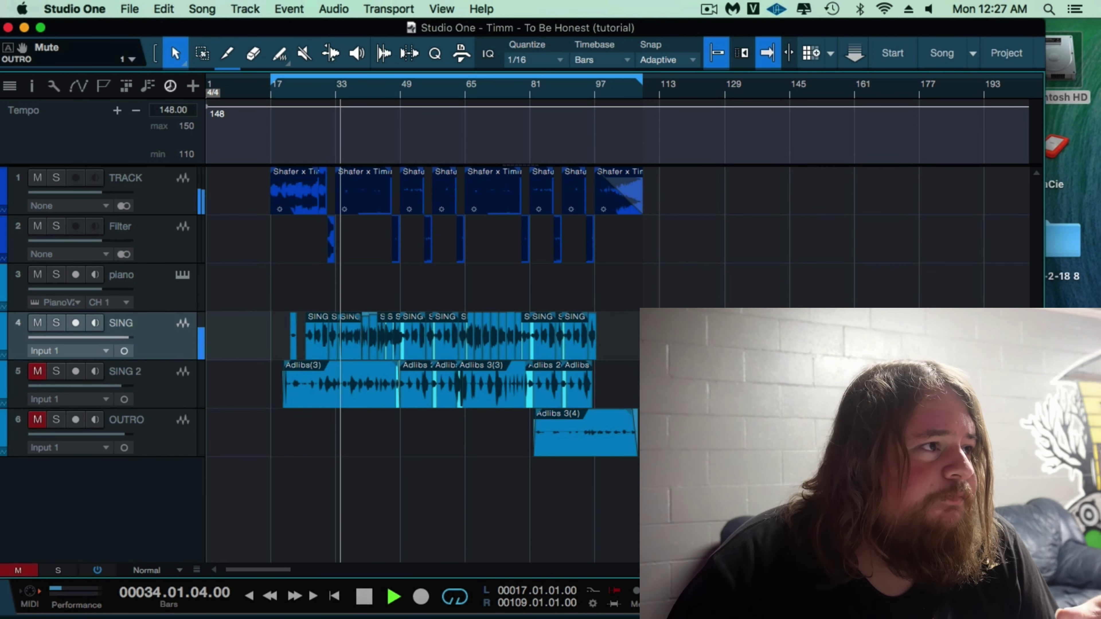
- Show the console again and add a send to FX 2 on the SING channel during playback
key(F3)
click(300, 483)
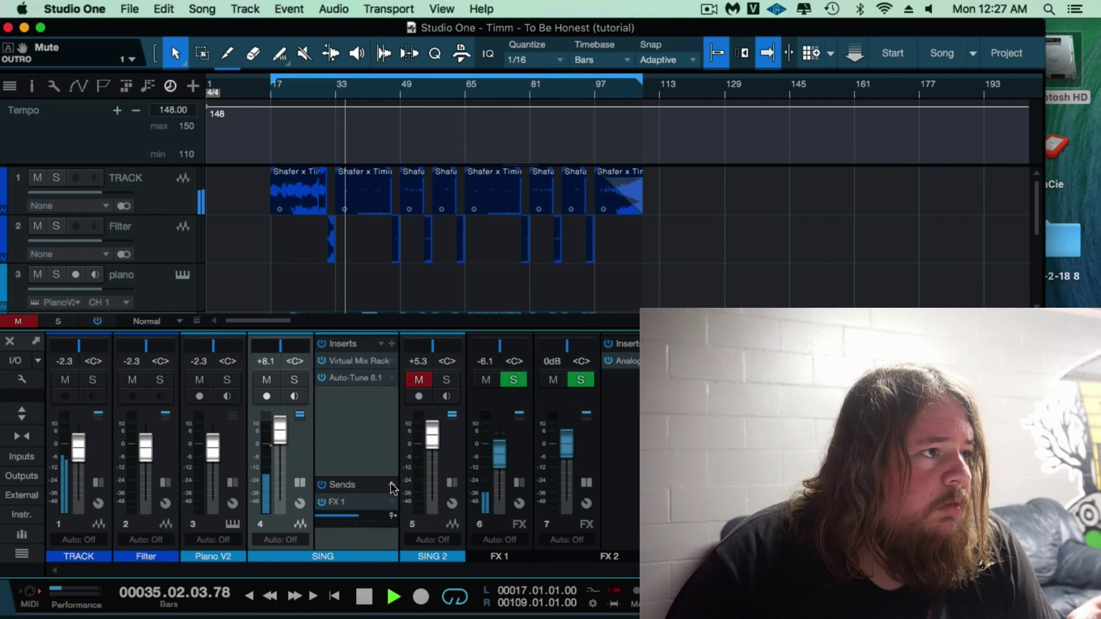
click(391, 484)
click(451, 538)
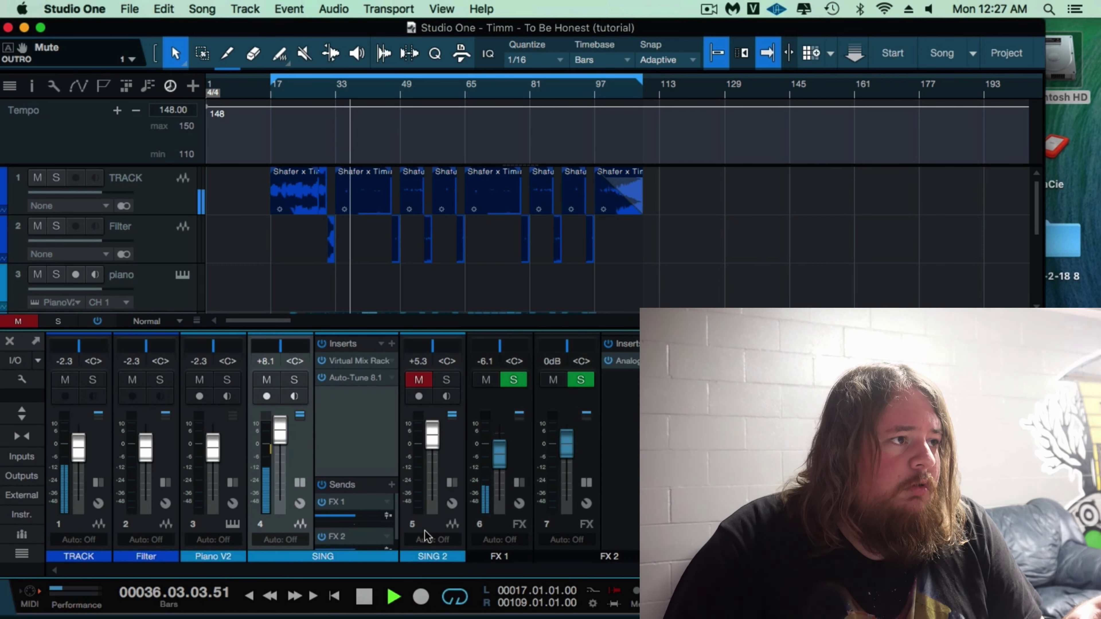
- Audition the delay on the SING vocal and lower the FX 2 fader to -17.3 dB
scroll(396, 523, down, 1)
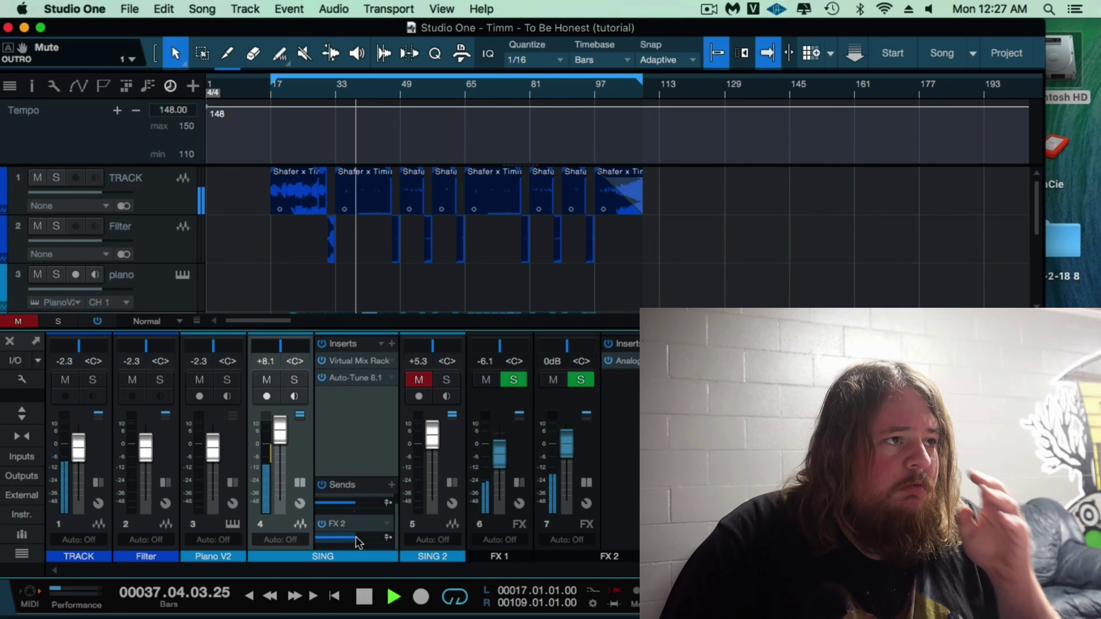
drag(570, 456, 563, 471)
key(space)
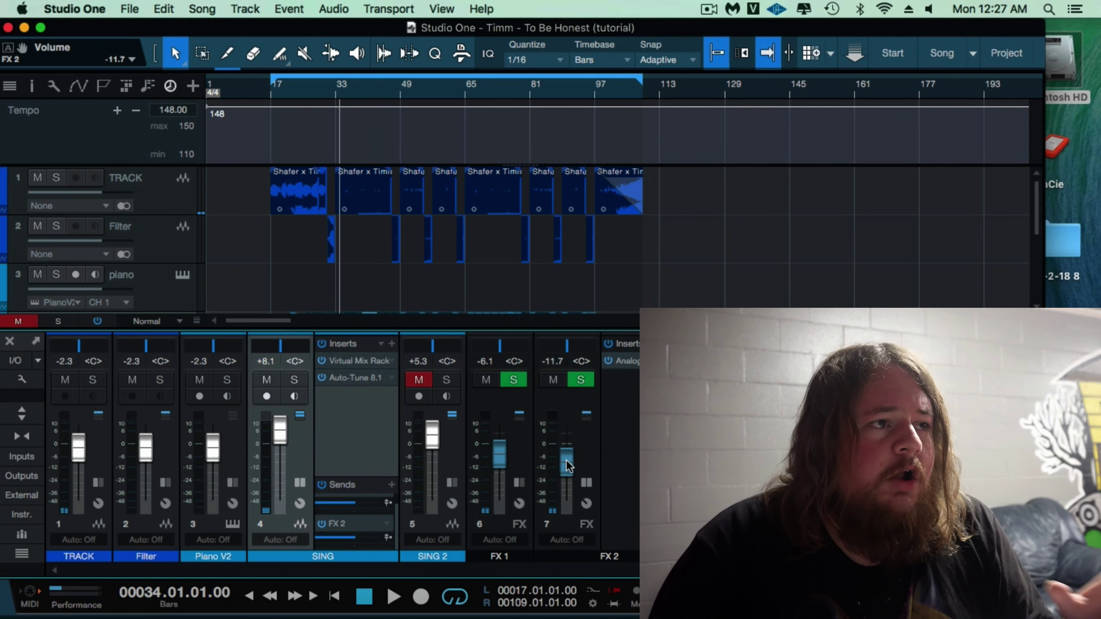
drag(567, 466, 568, 471)
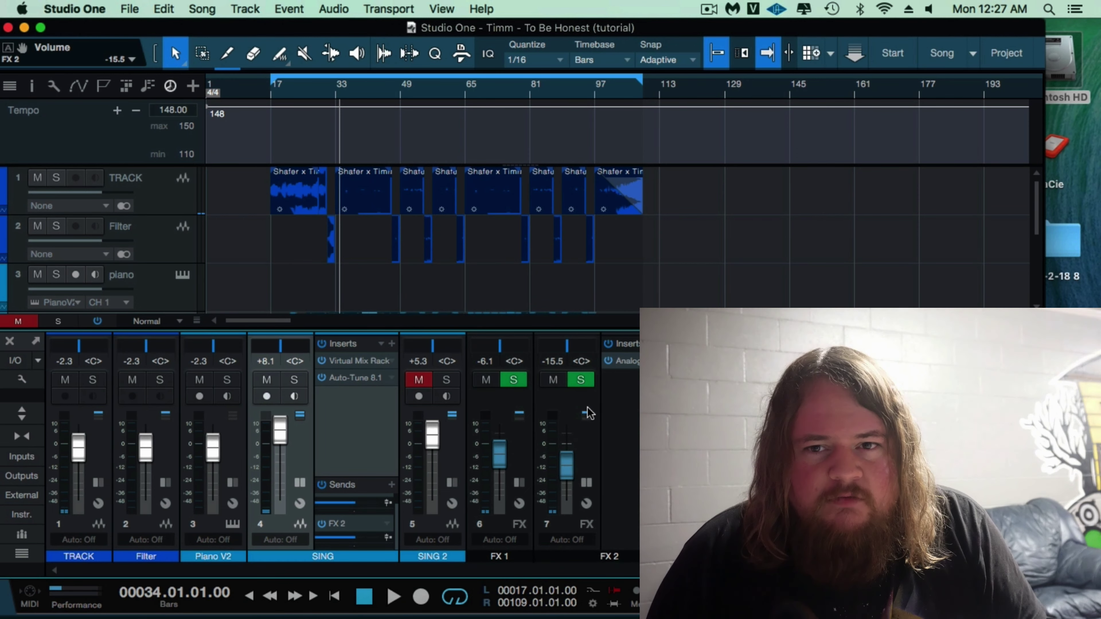
key(space)
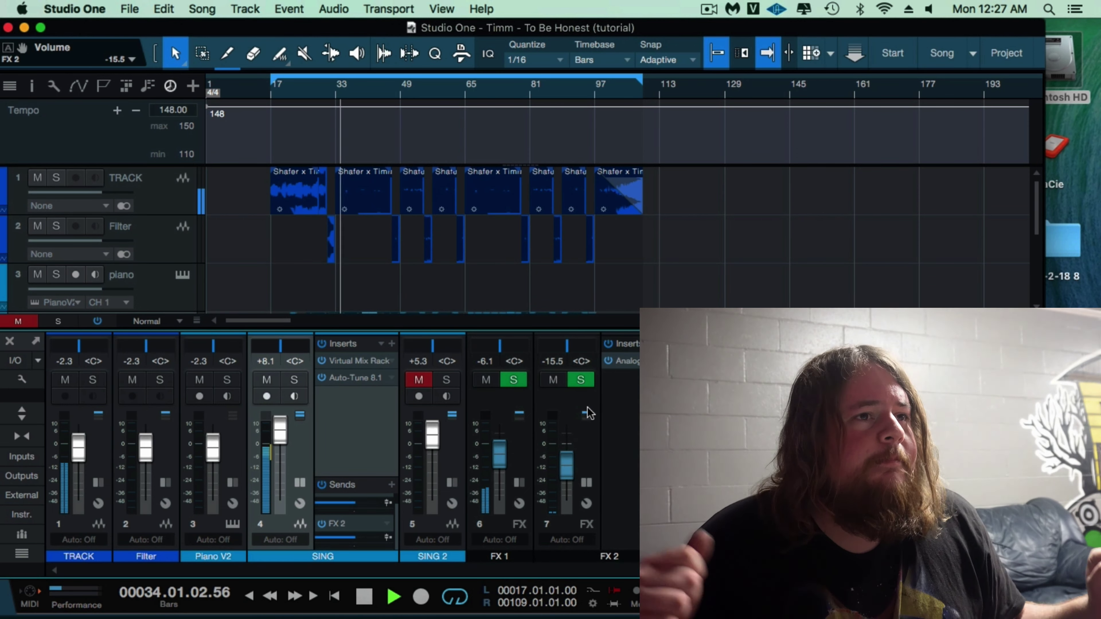
key(space)
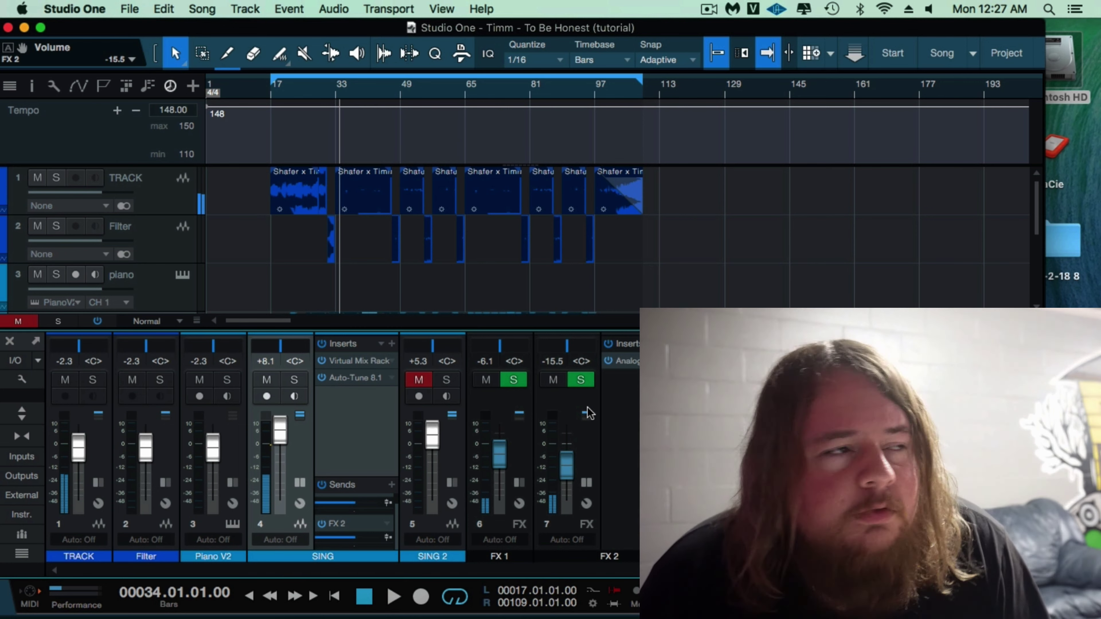
key(space)
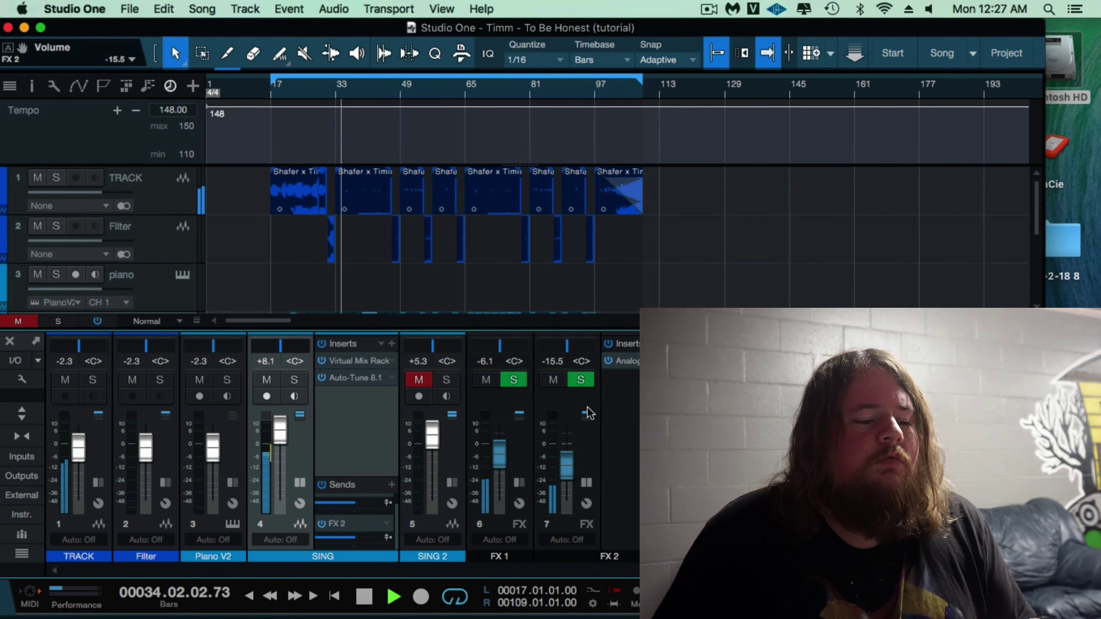
key(space)
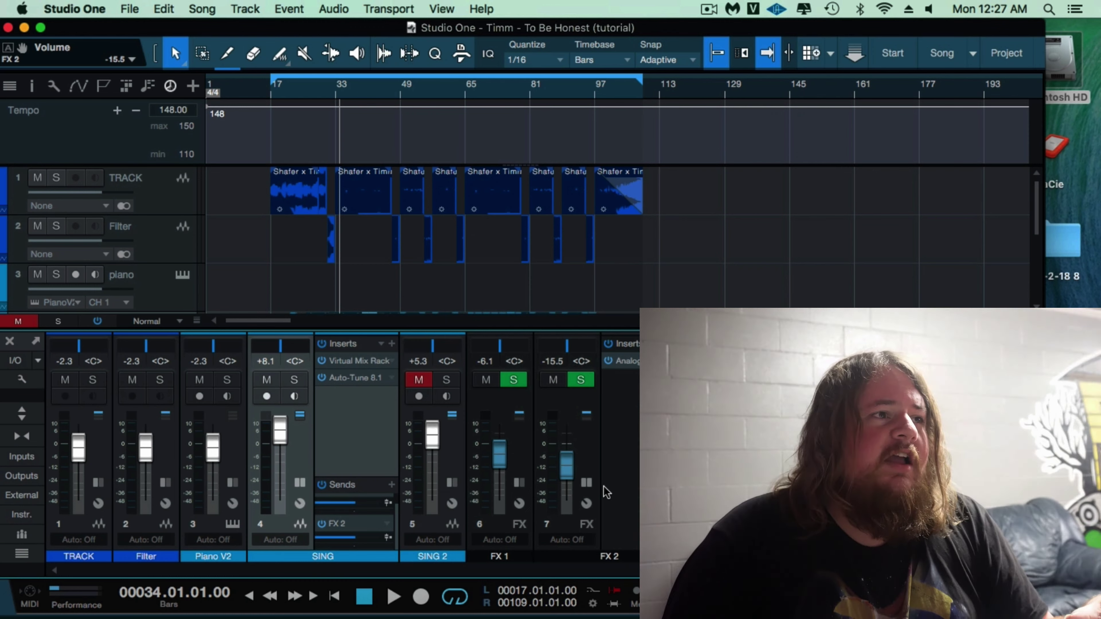
drag(567, 465, 567, 469)
- Insert Pro EQ after the Analog Delay on FX 2 and enable its high cut at about 2 kHz during playback
click(675, 344)
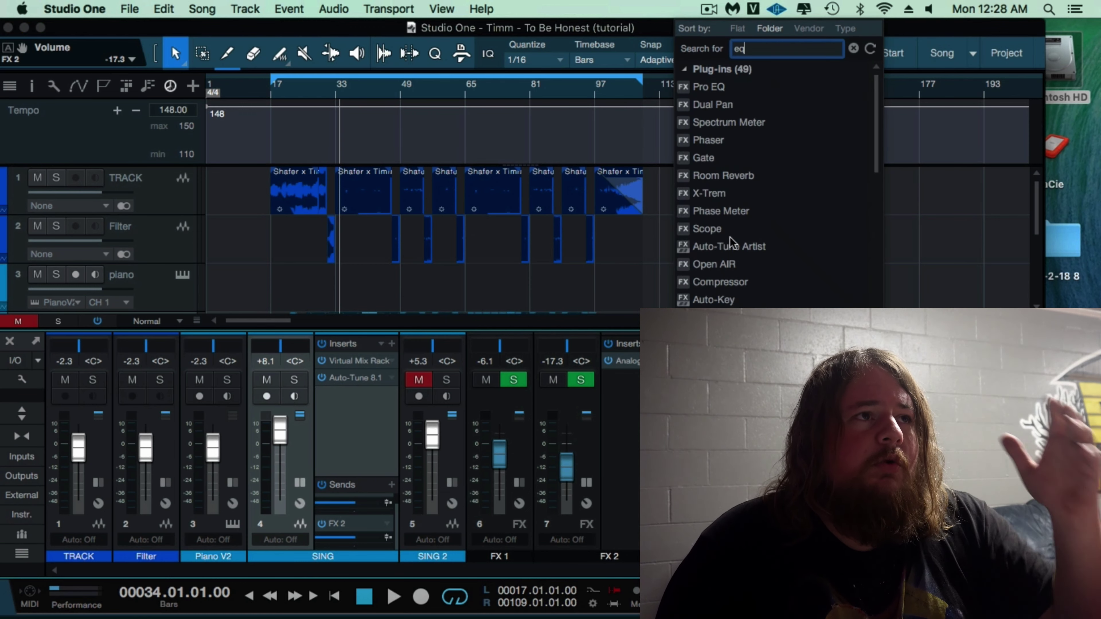
click(736, 103)
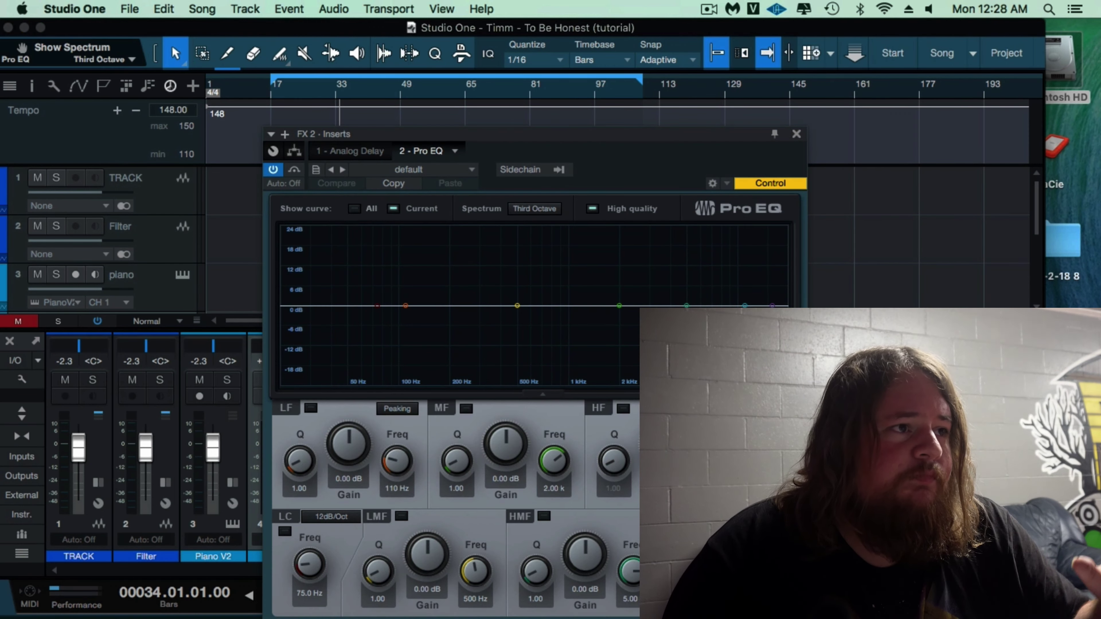
key(space)
click(663, 531)
drag(704, 563, 705, 587)
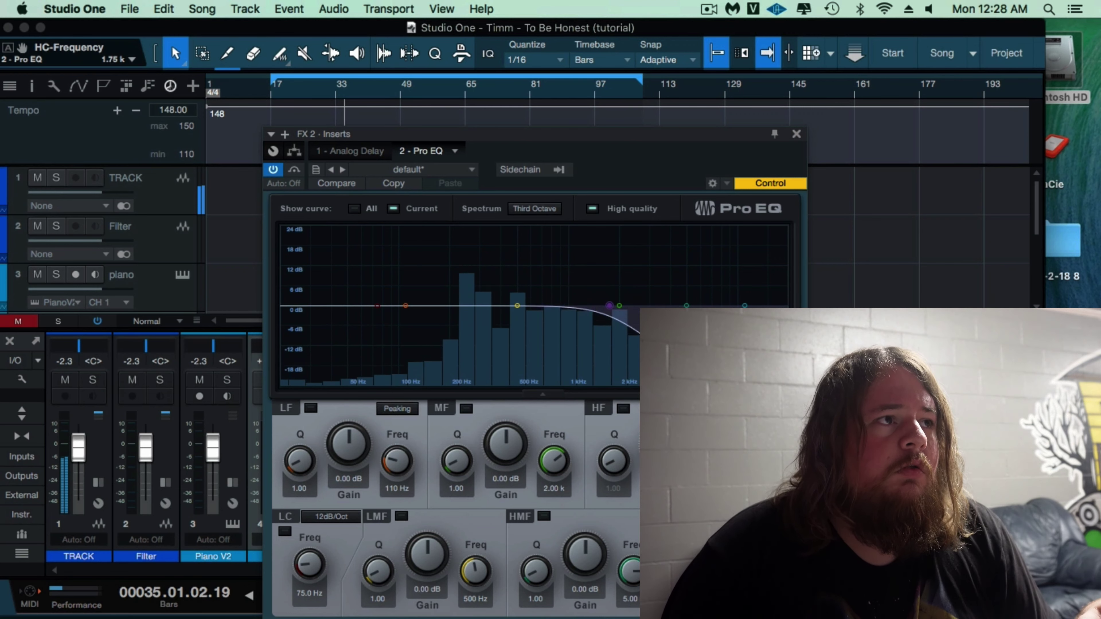
- Cut the Pro EQ low-mid band by 4.71 dB at 357 Hz, stop playback, and close the plug-in
drag(517, 306, 494, 326)
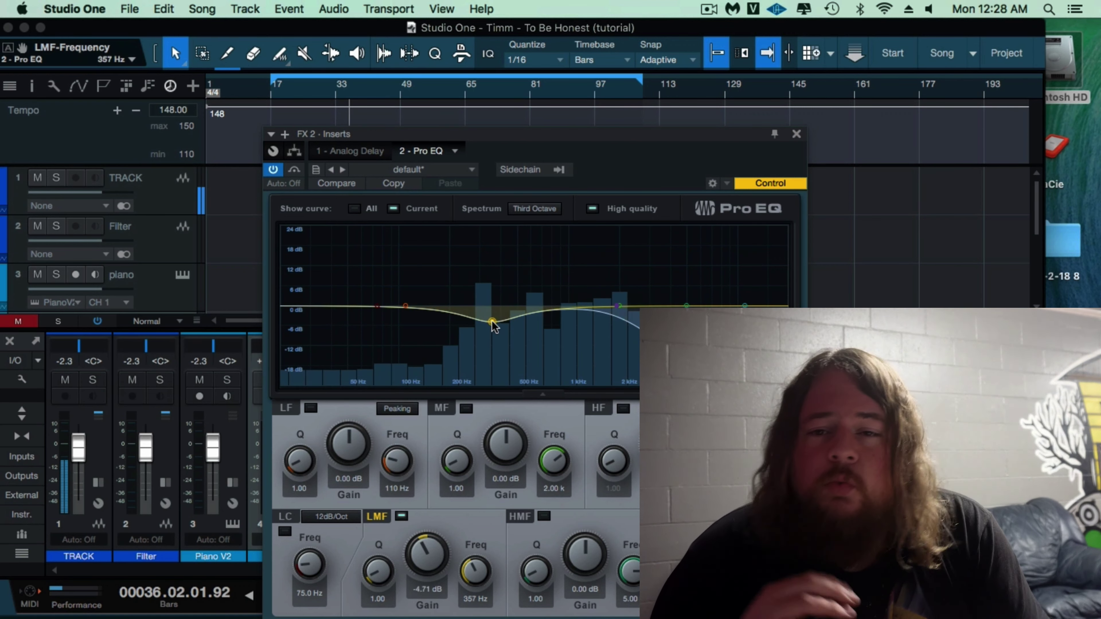
key(space)
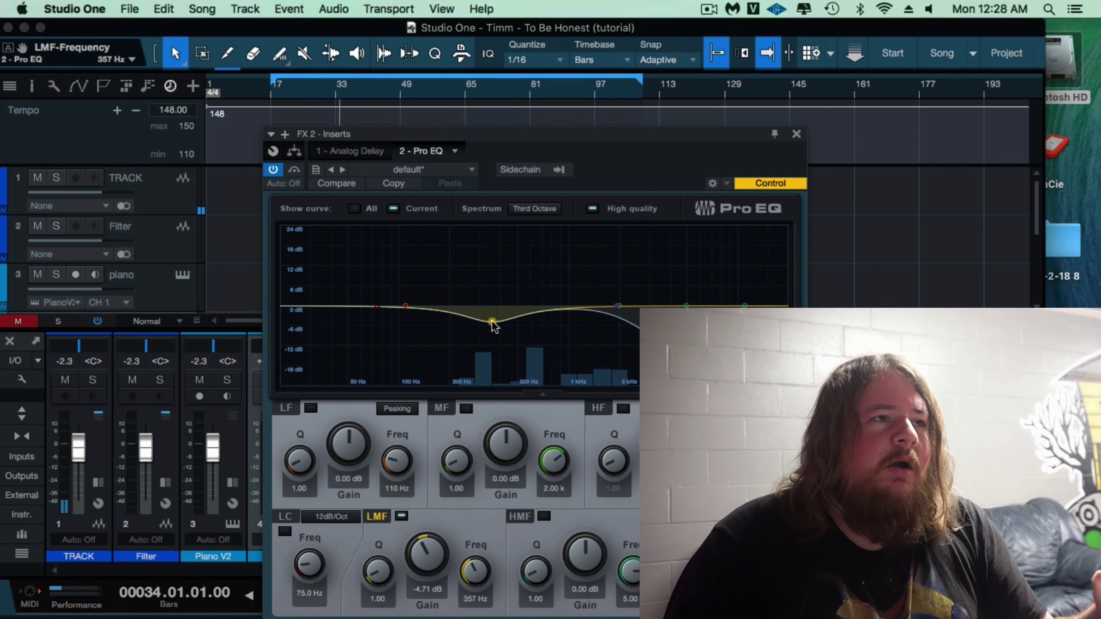
click(796, 134)
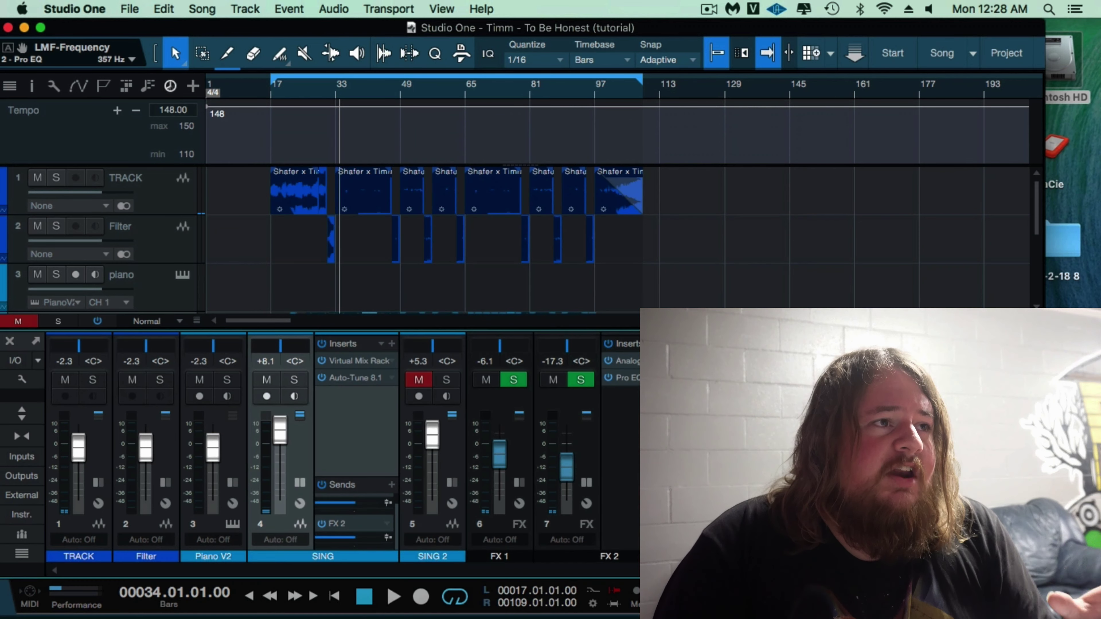
- Insert TAL-Chorus-LX after the Pro EQ on FX 2 and set its Dry/Wet to 4.06
text(tal)
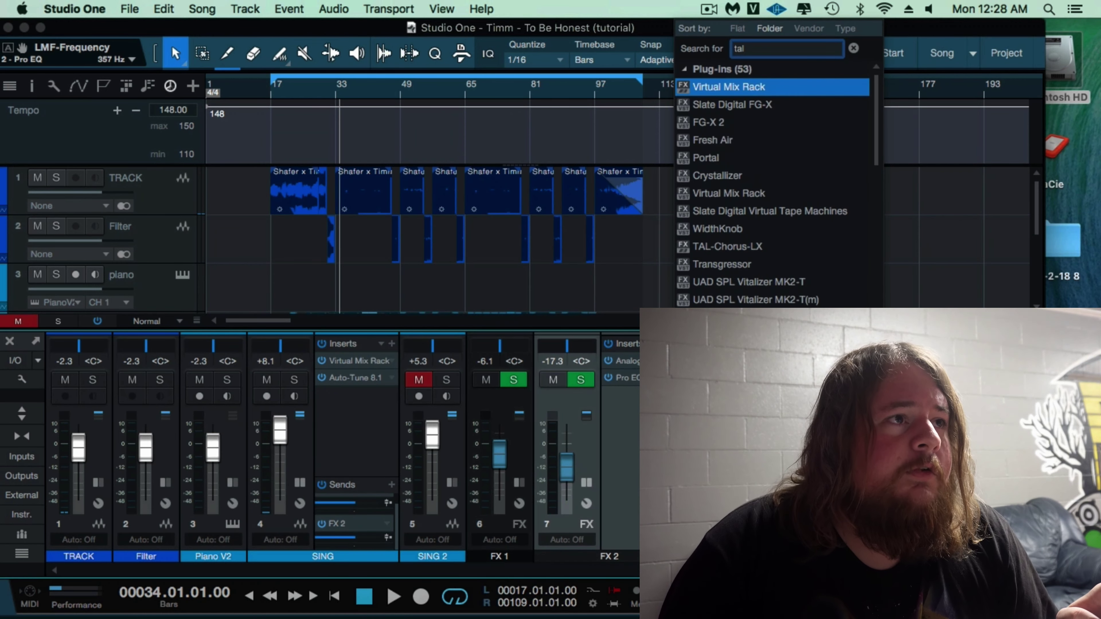
click(805, 249)
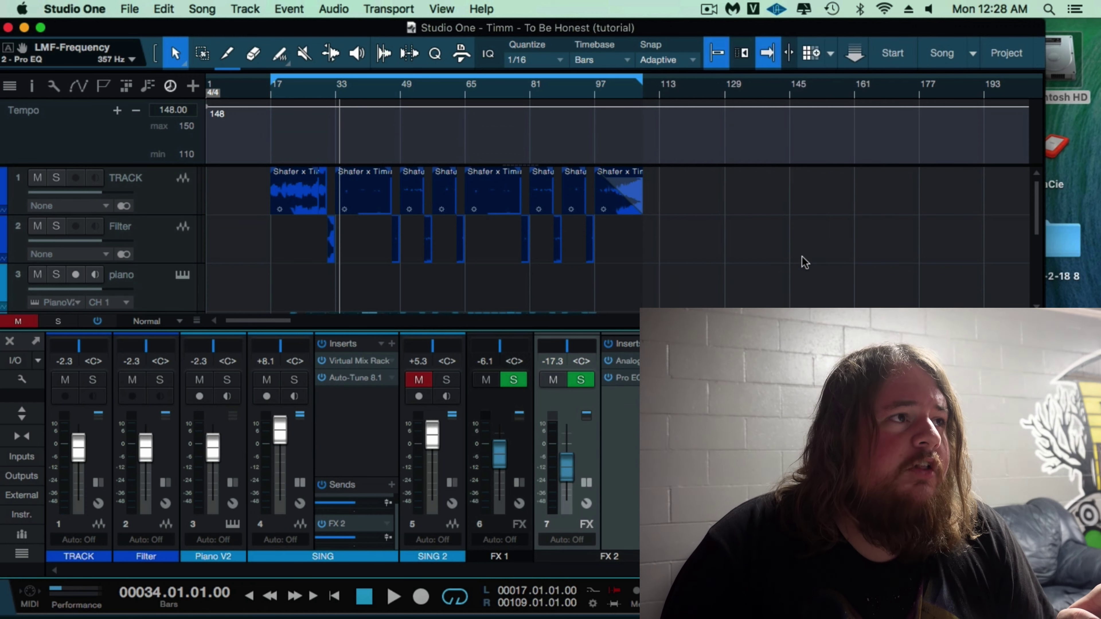
drag(392, 304, 386, 322)
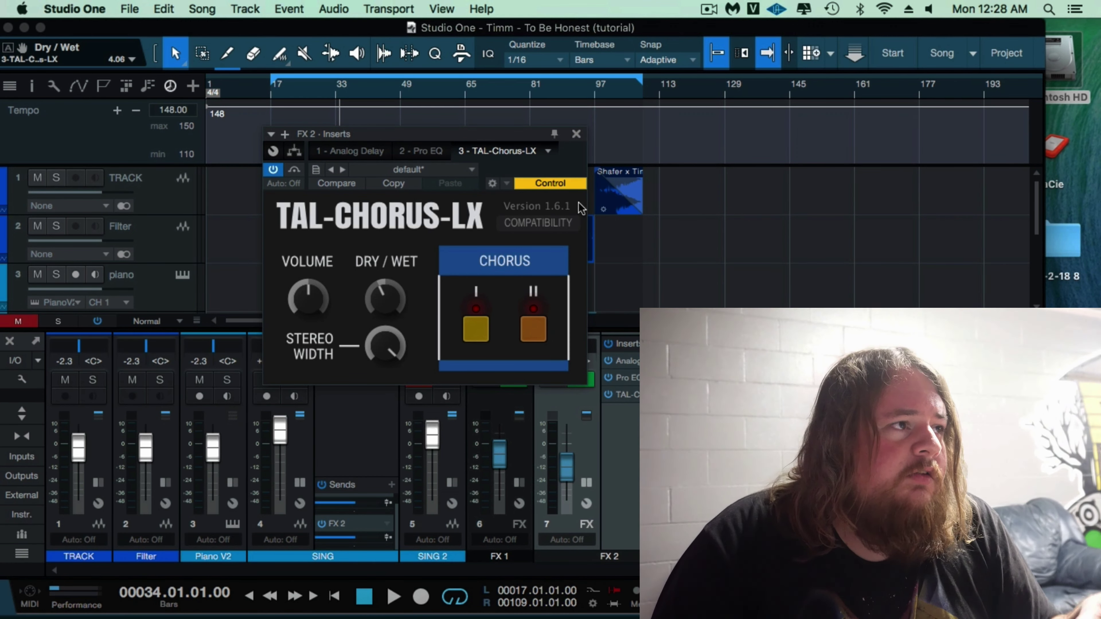
- Raise the FX 2 fader to +8.1 dB during playback, reduce the chorus Dry/Wet to 2.47, and close the plug-in
key(space)
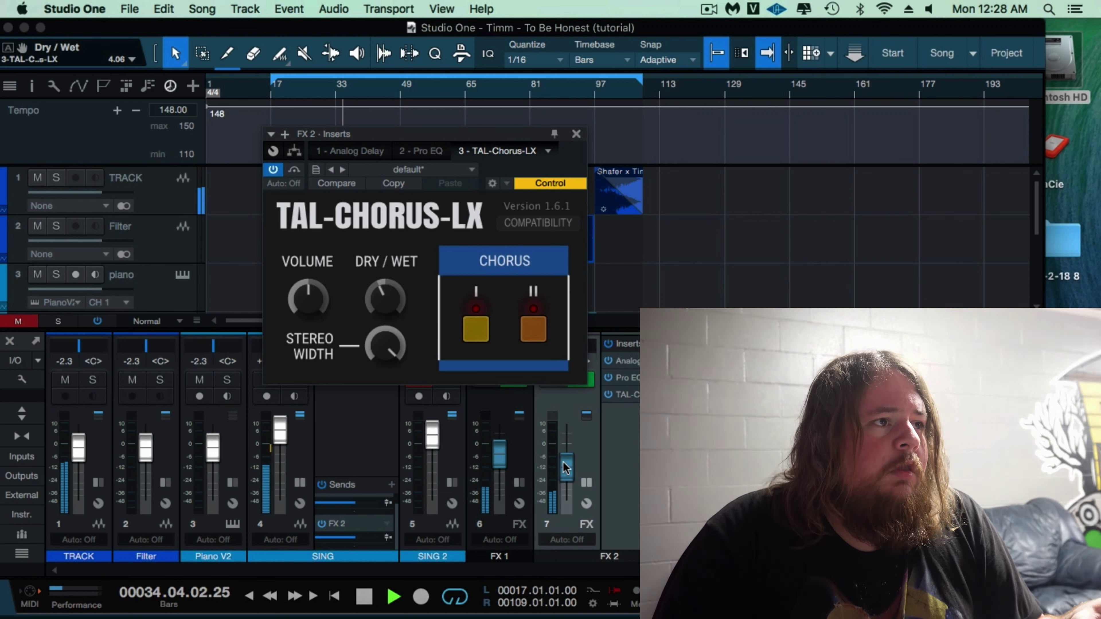
drag(566, 468, 566, 451)
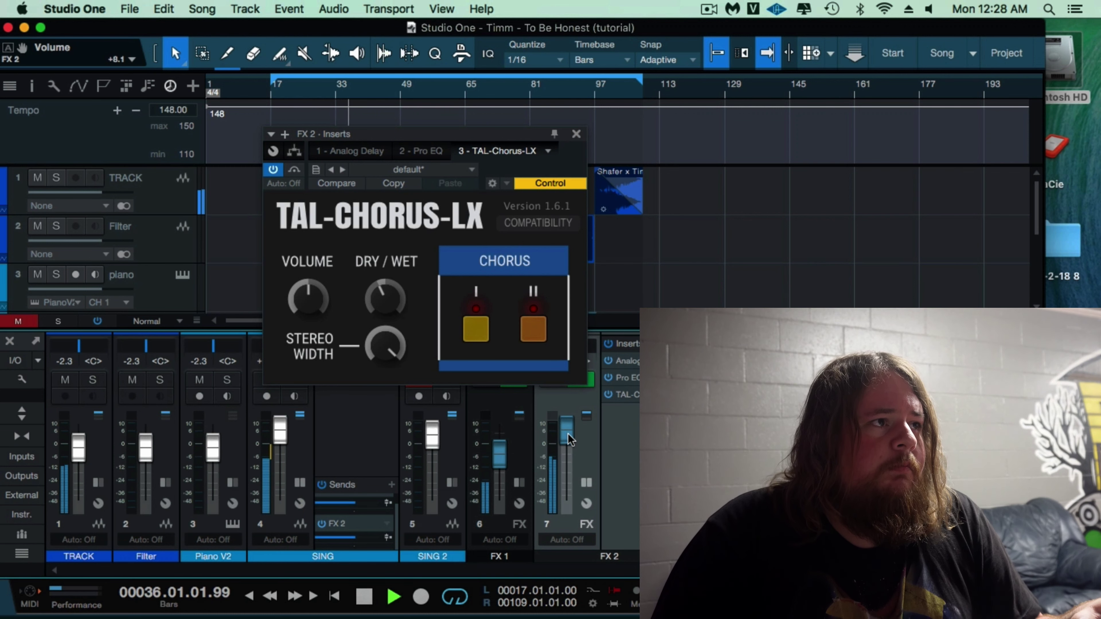
drag(375, 303, 373, 321)
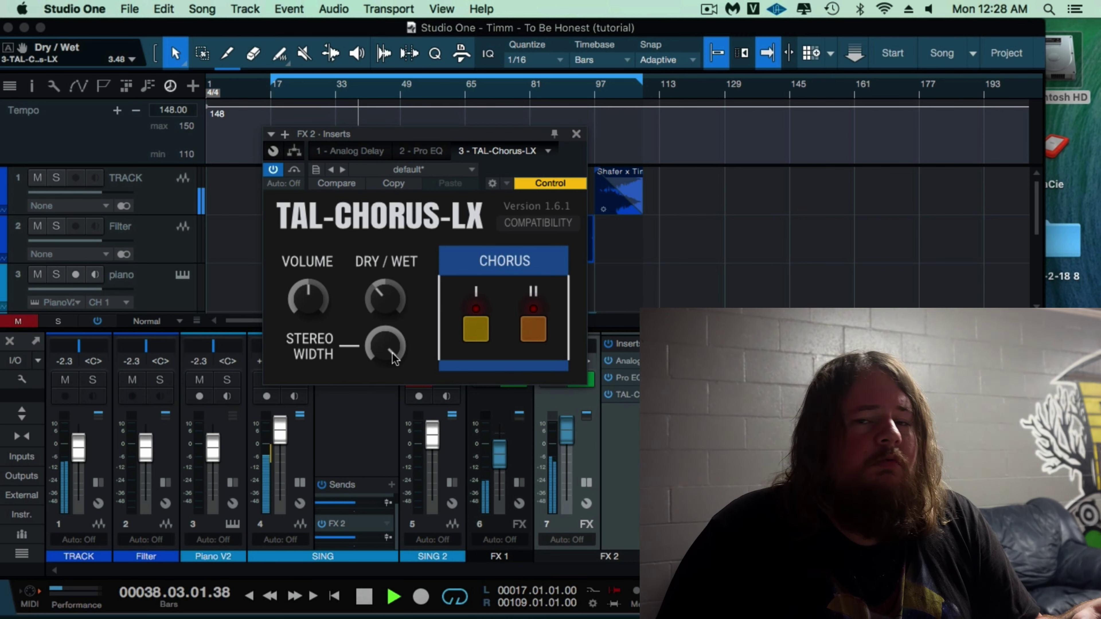
key(space)
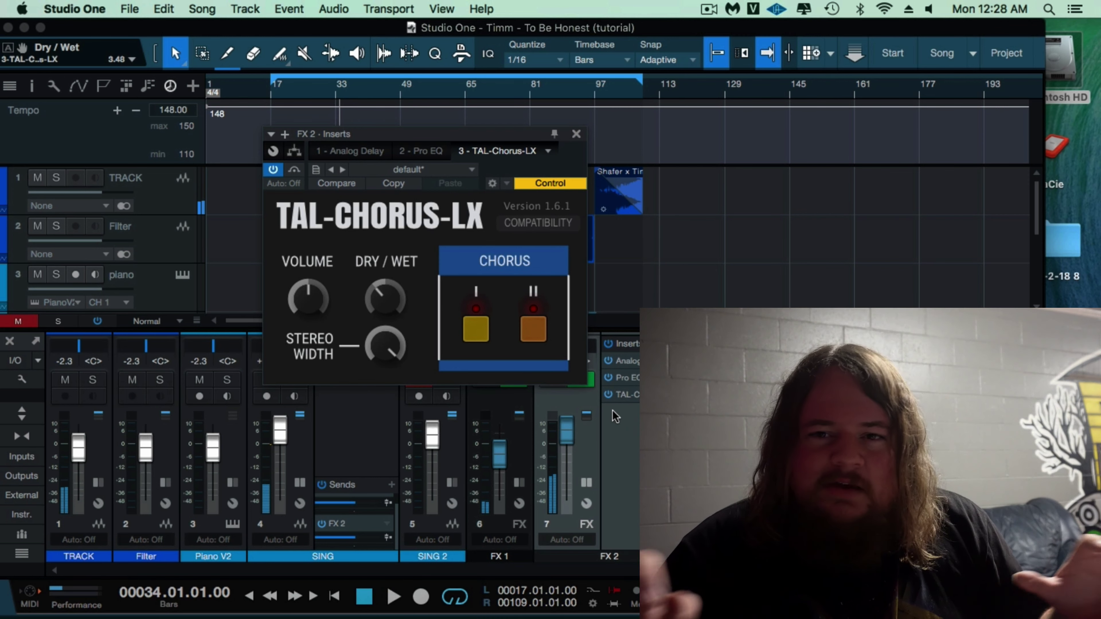
drag(397, 300, 380, 323)
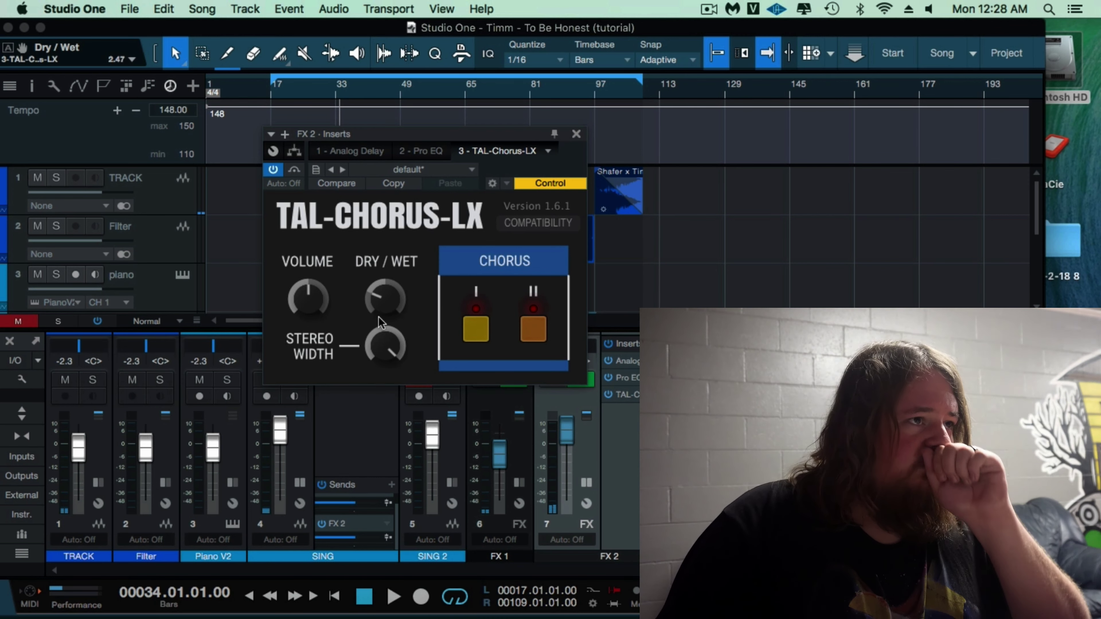
click(576, 134)
- Lower the FX 2 fader to -9.9 dB while playing the song, and take FX 1 and FX 2 out of solo
drag(566, 432, 567, 464)
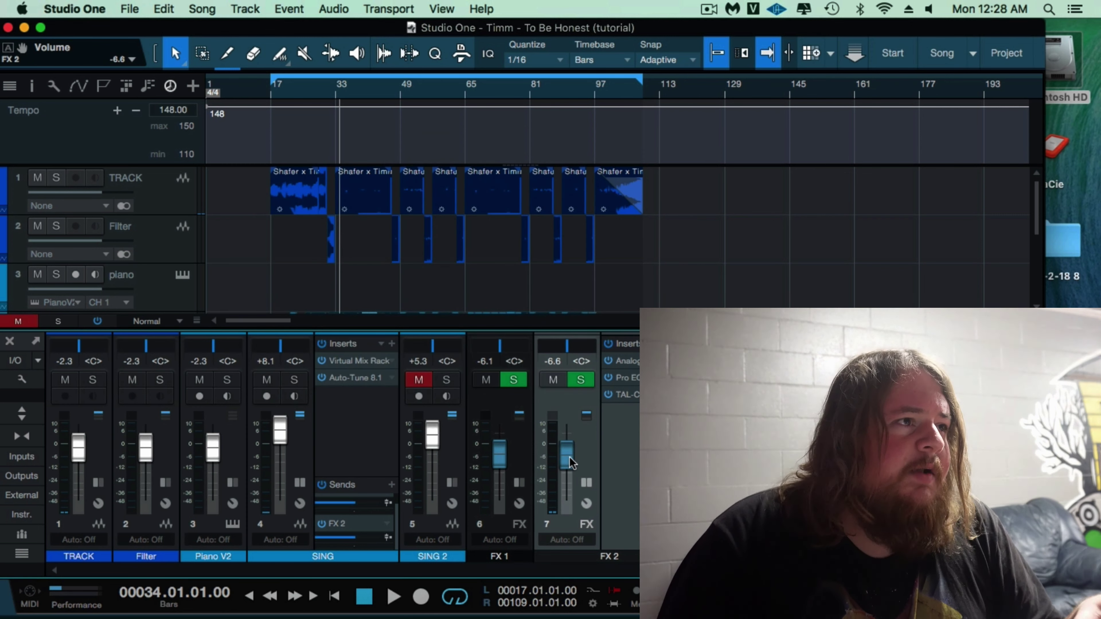
key(space)
drag(571, 463, 569, 477)
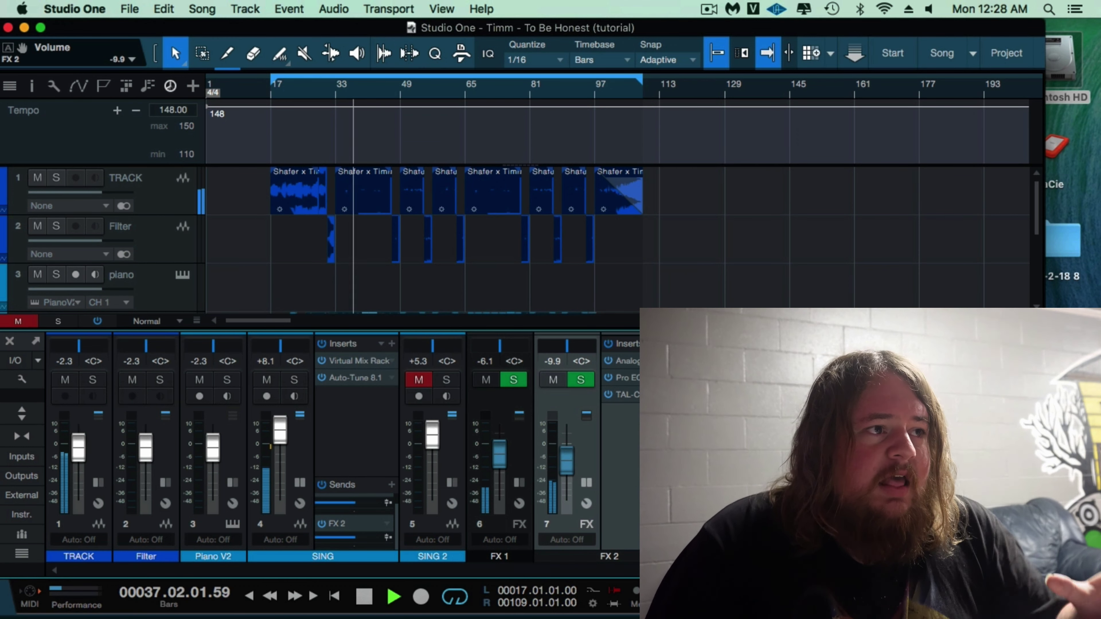
key(space)
click(602, 478)
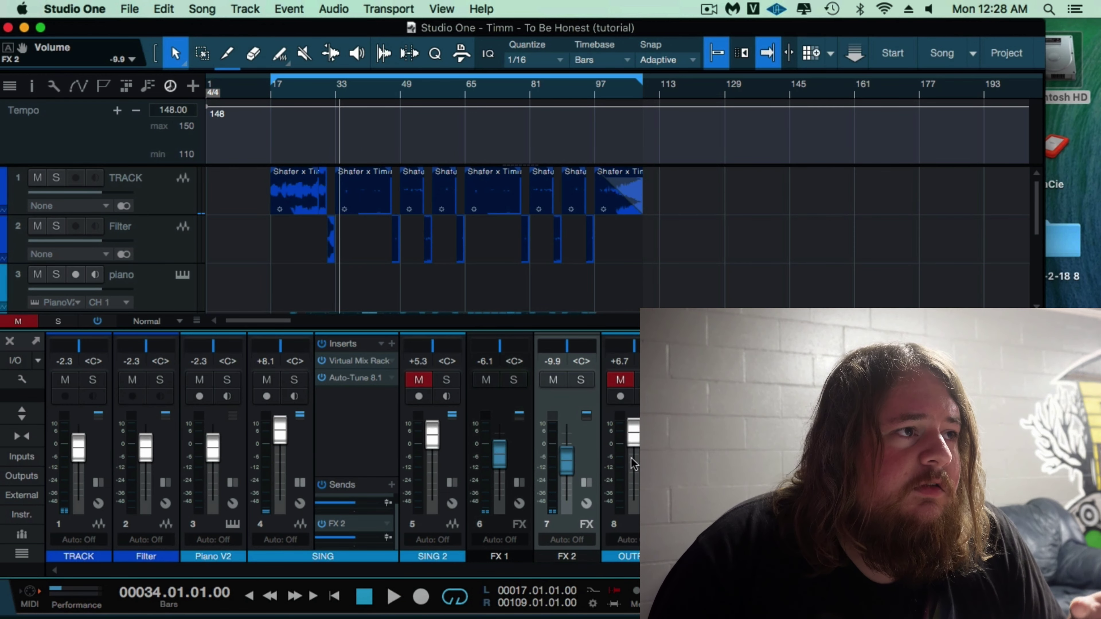
click(586, 483)
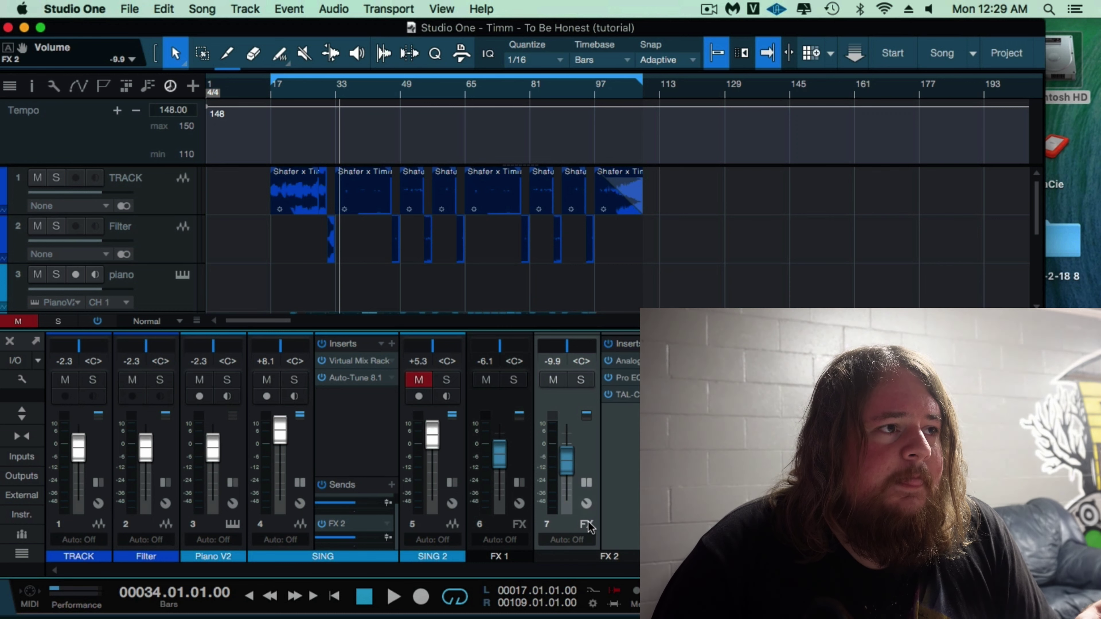
click(567, 540)
key(Escape)
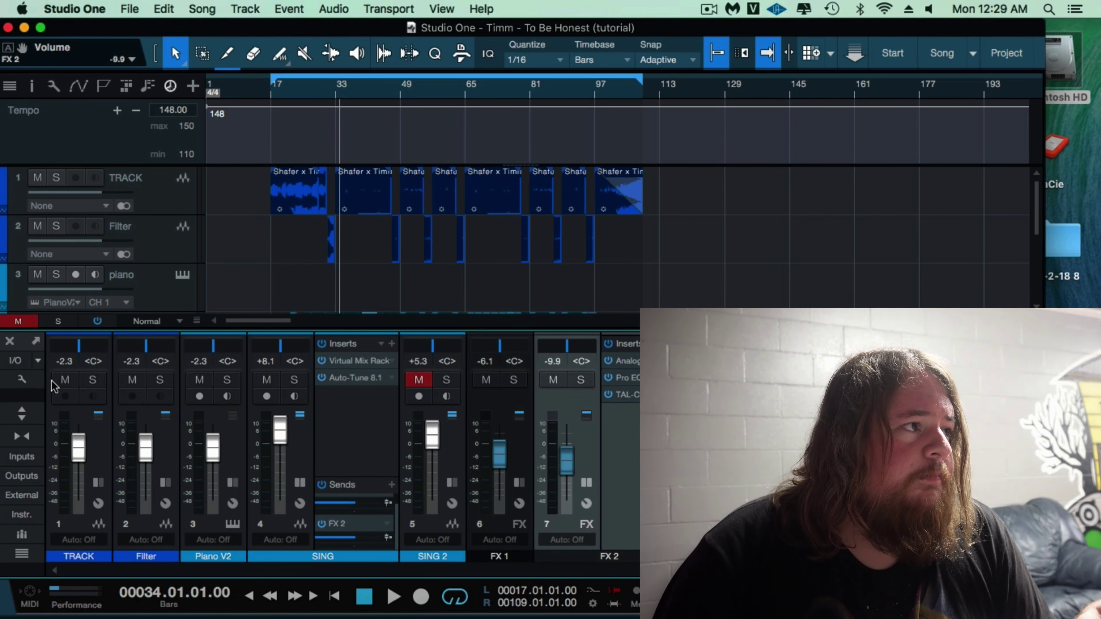
click(26, 417)
click(25, 417)
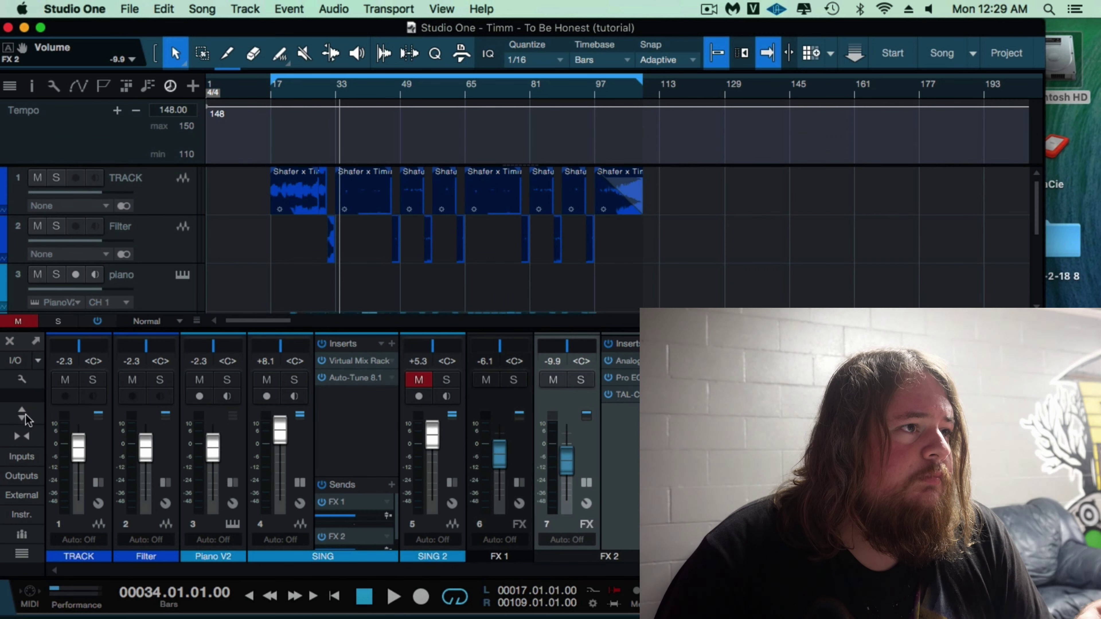
- Copy the ValhallaVintageVerb from FX 1 to the end of the FX 2 insert chain and open it
click(609, 553)
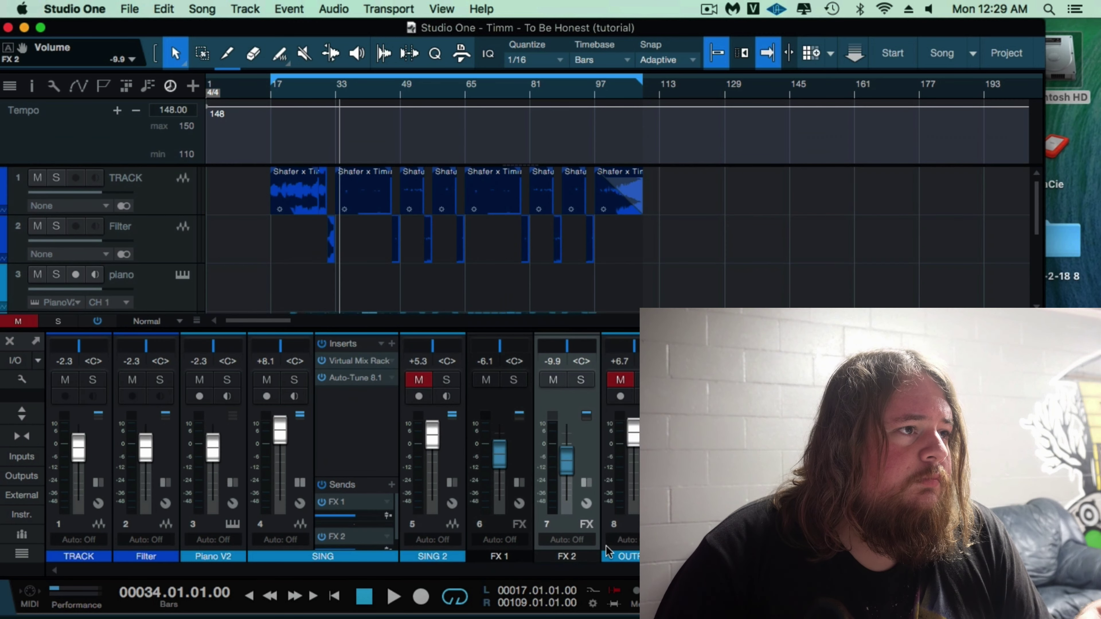
click(587, 483)
click(519, 482)
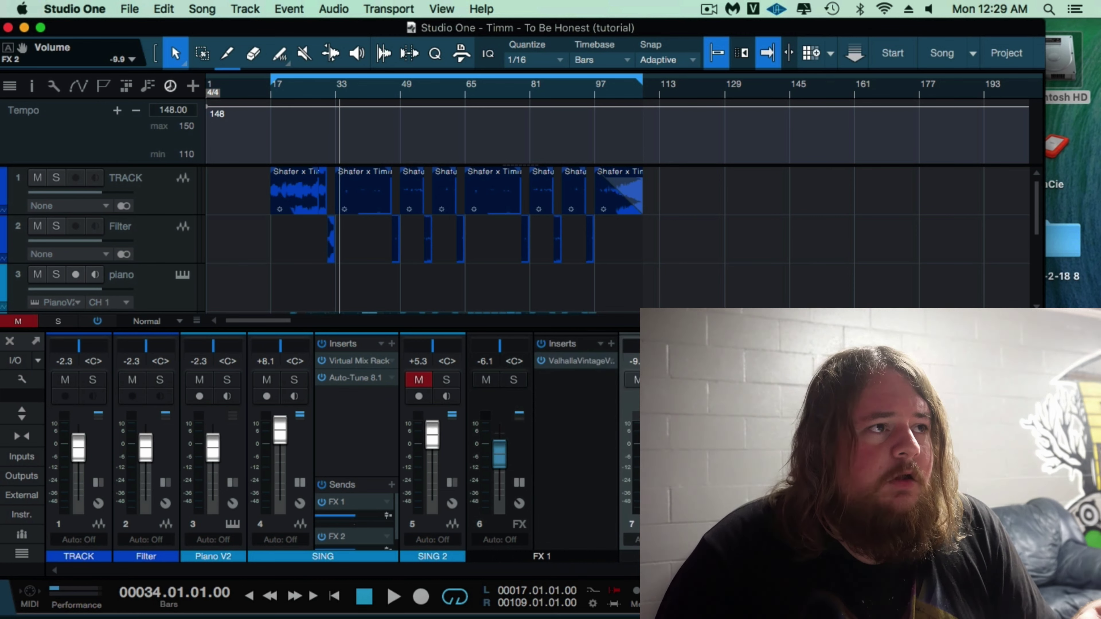
double_click(577, 360)
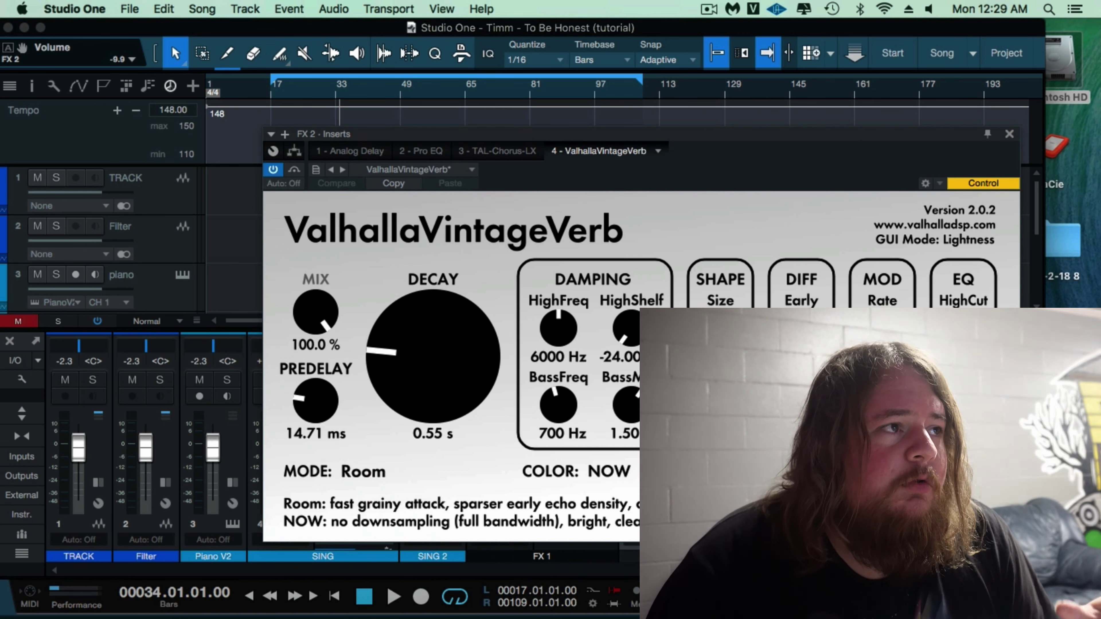
- Set the Mix of FX 2's ValhallaVintageVerb to 6.4 %, close it during playback, and set the FX 2 fader to -11.7 dB
drag(316, 312, 303, 382)
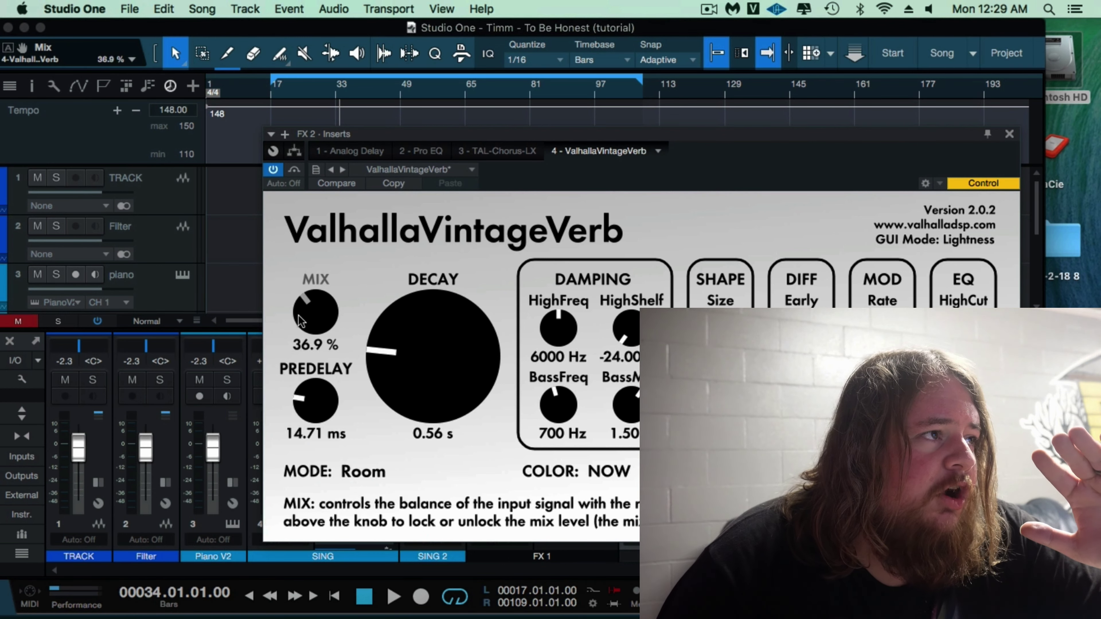
drag(314, 313, 293, 379)
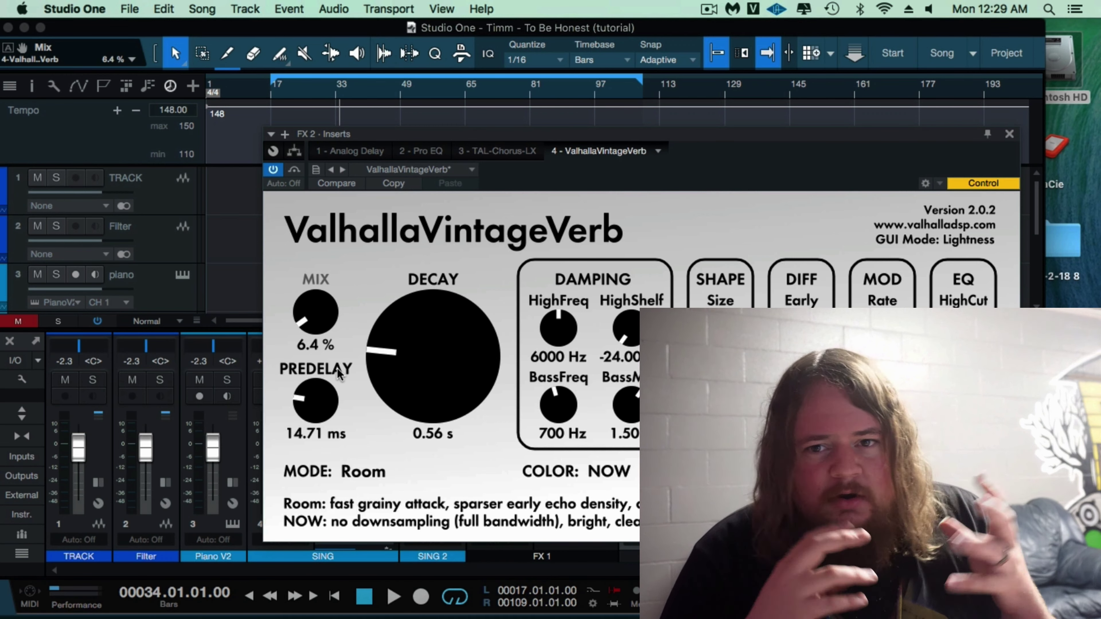
key(space)
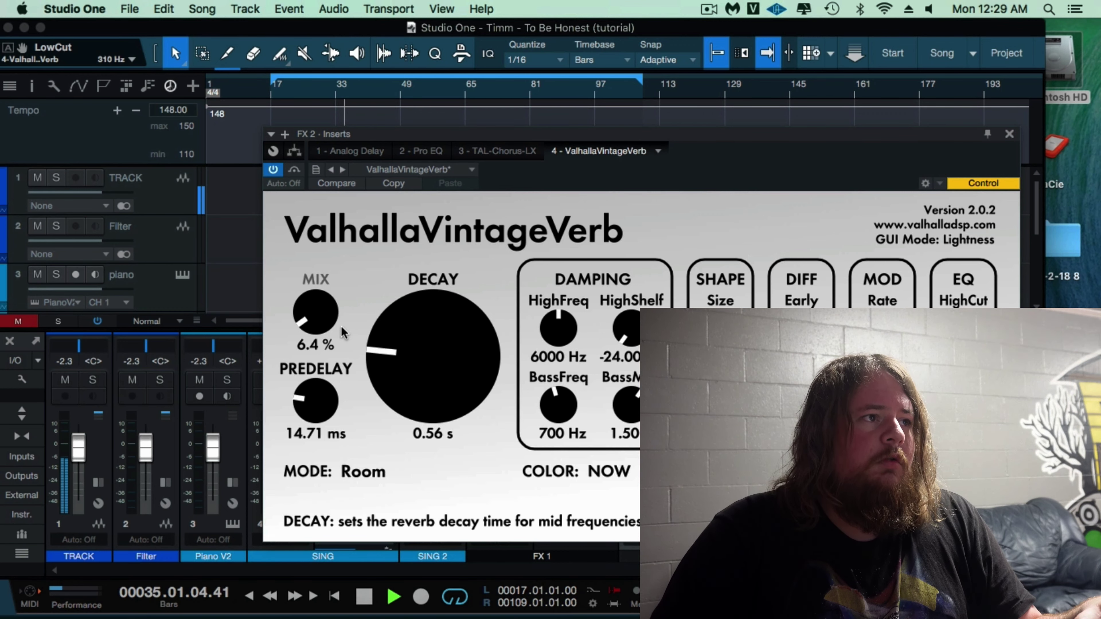
scroll(316, 312, down, 1)
click(1017, 136)
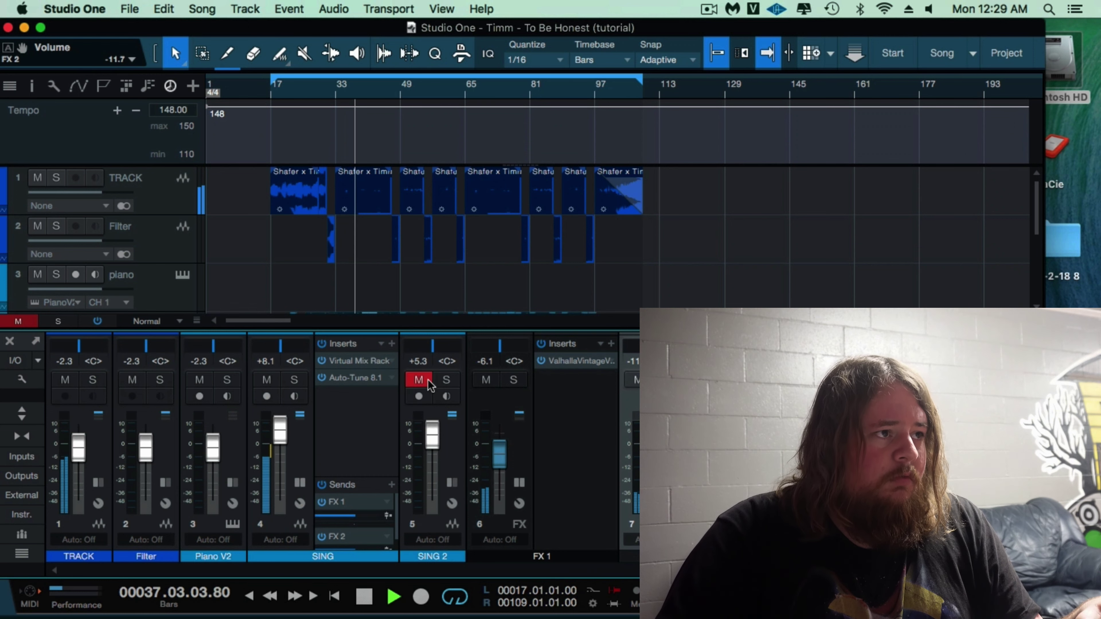
- Unmute SING 2, lower its fader to -1.8 dB, stop playback, and solo the channel
click(419, 379)
drag(432, 435, 433, 449)
key(space)
click(446, 379)
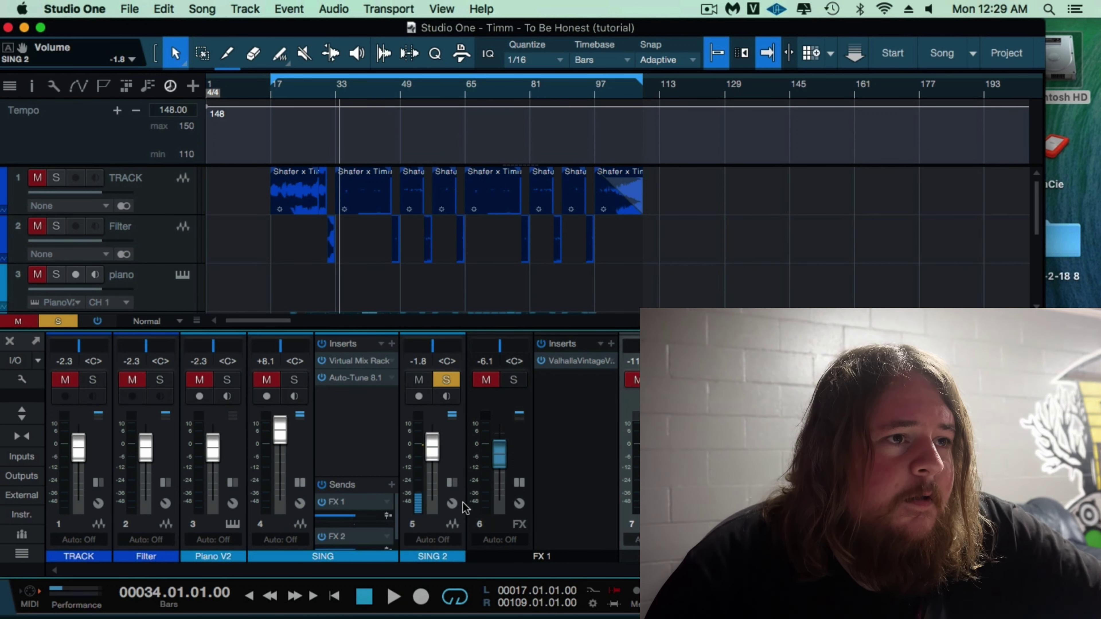
- Hide the console to show all tracks, and switch the selected SING 2 track from mono to stereo
key(F3)
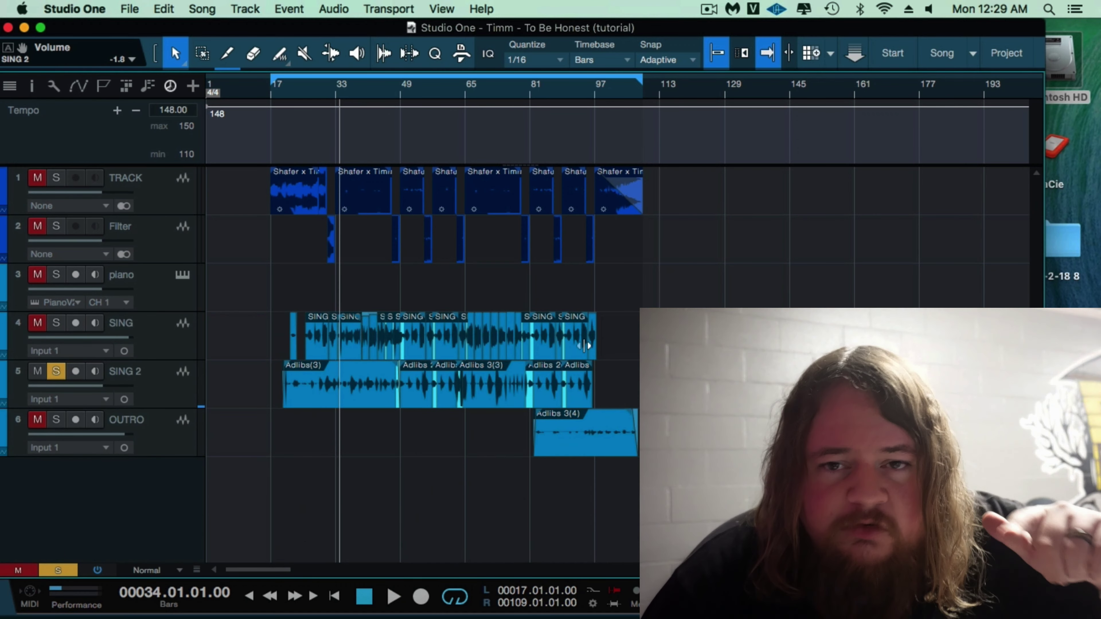
drag(236, 33, 317, 33)
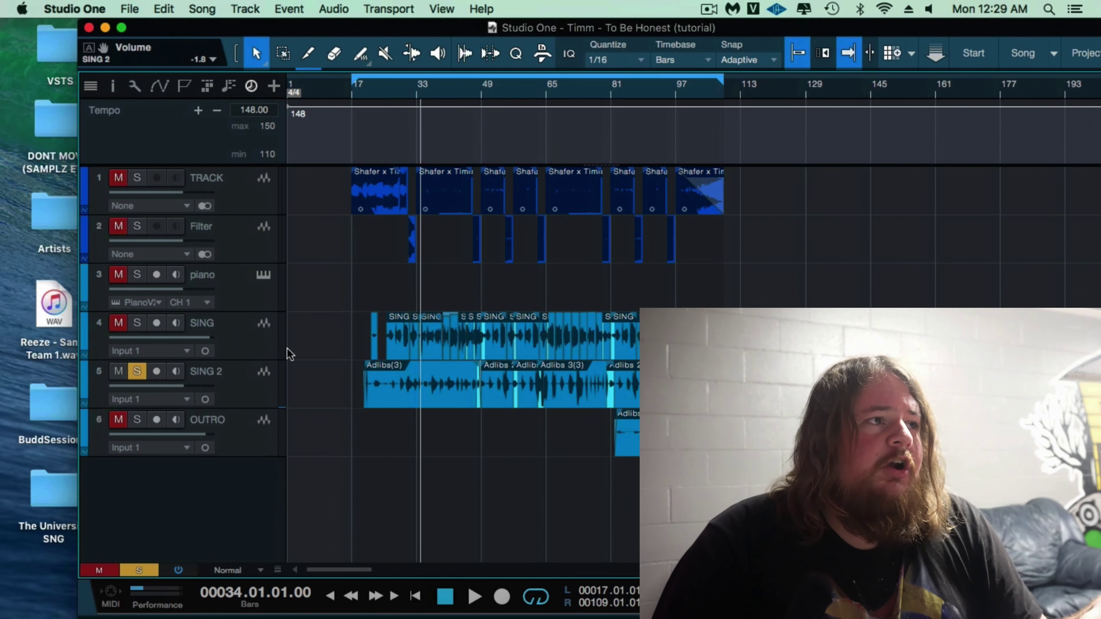
click(249, 397)
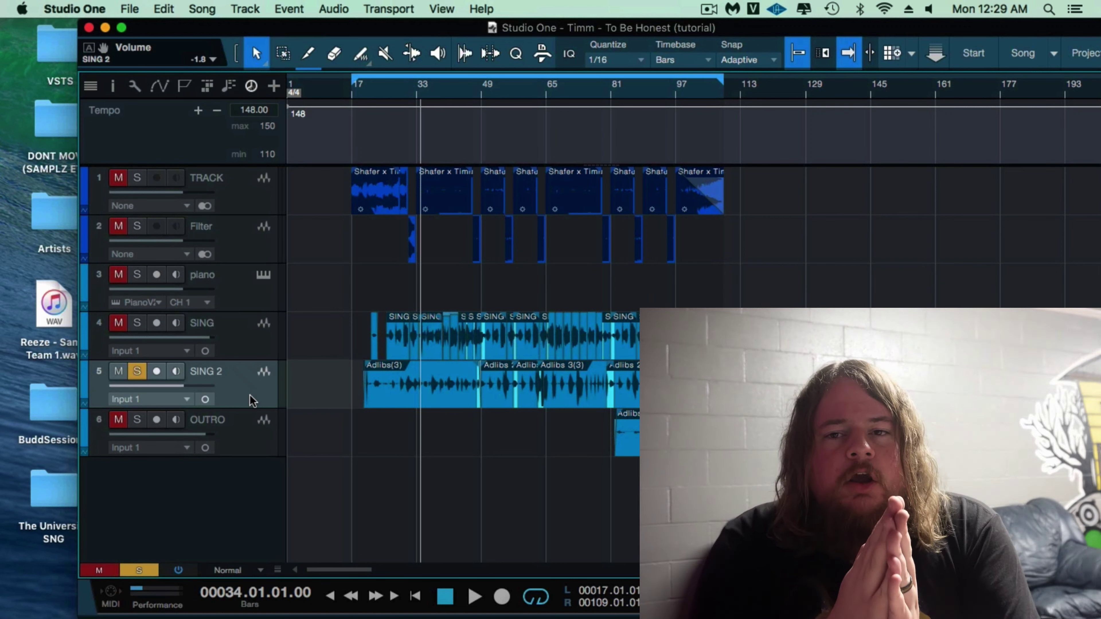
click(205, 399)
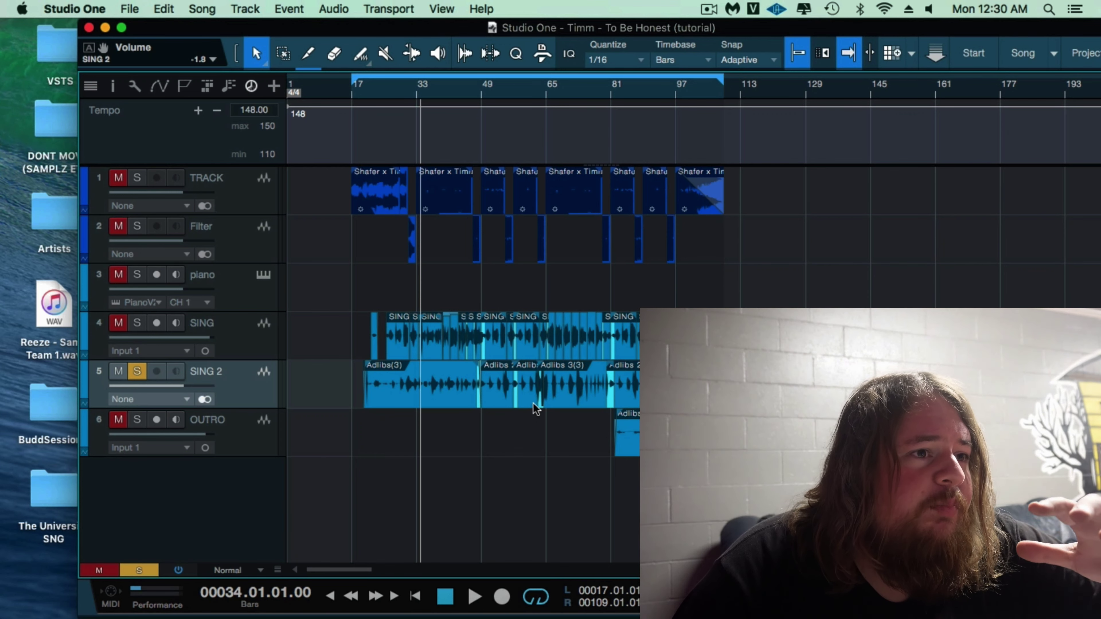
- Bring back the console, expand the SING 2 channel, and add SideWidener to the end of its insert chain
key(F3)
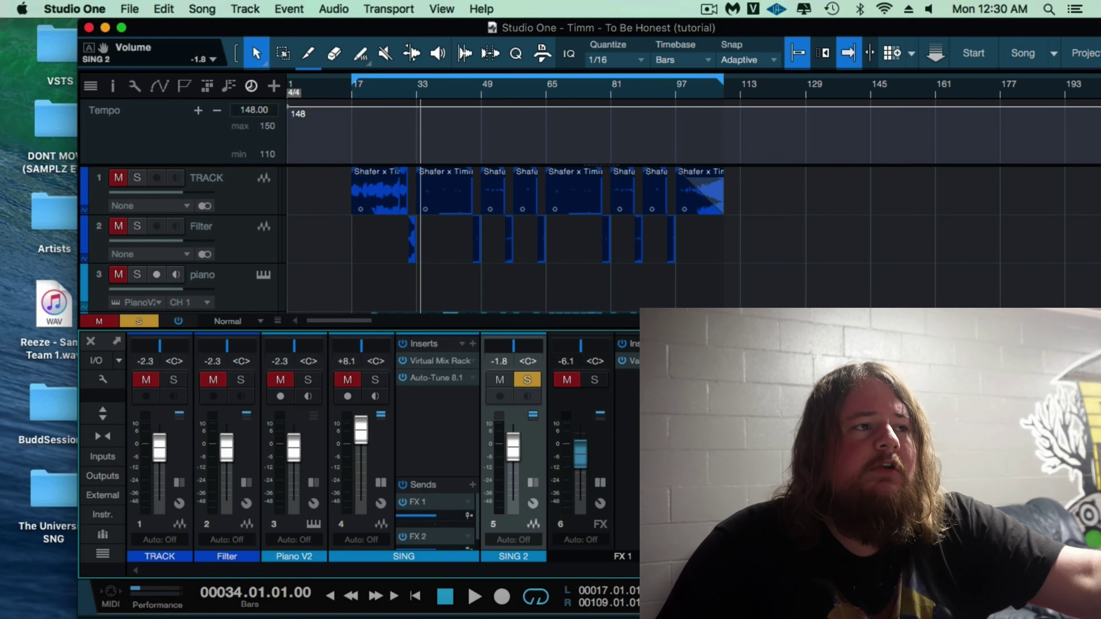
click(535, 482)
click(625, 344)
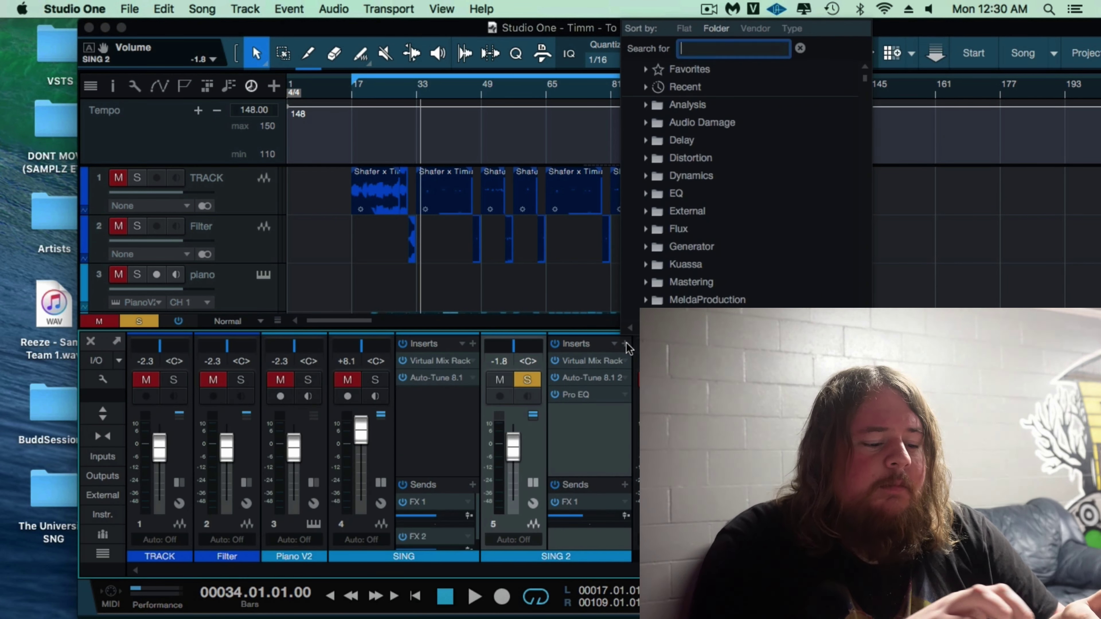
text(tal)
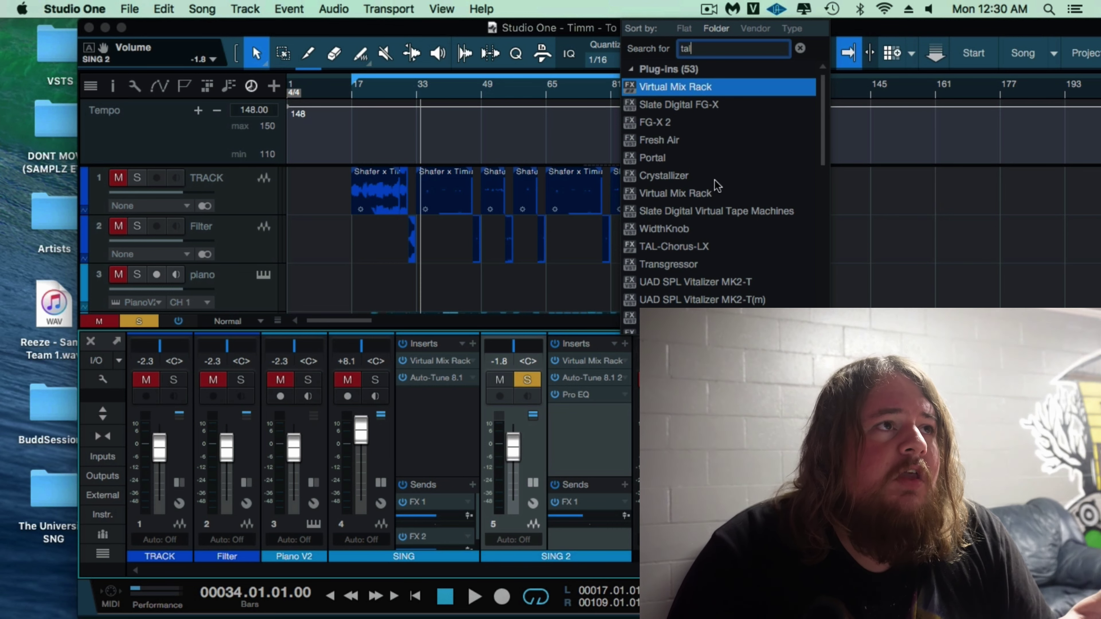
click(727, 48)
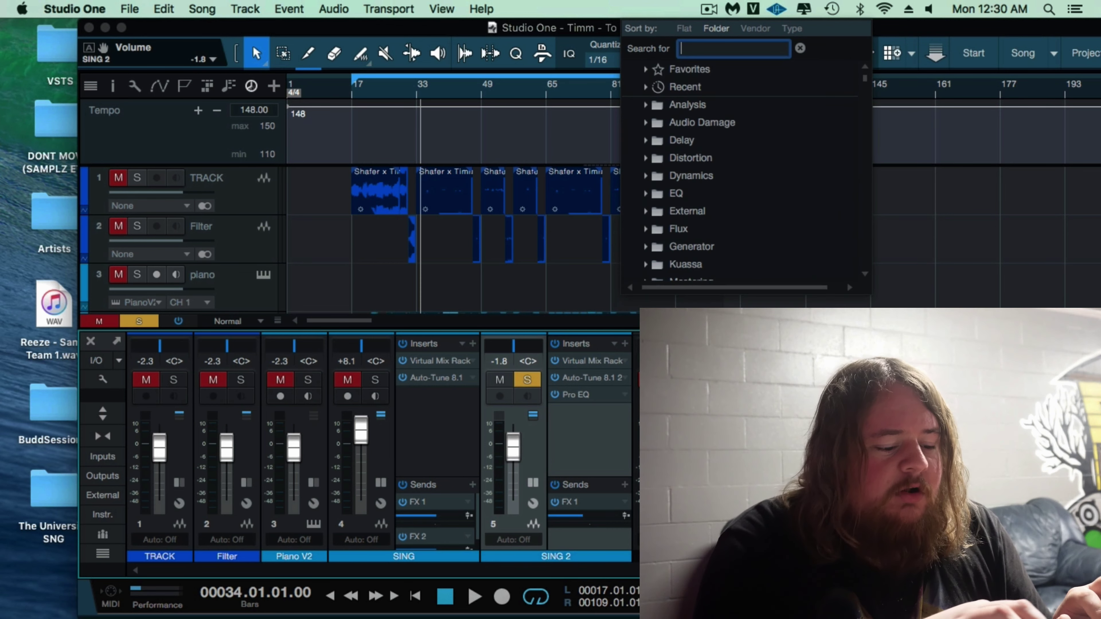
text(side)
double_click(700, 235)
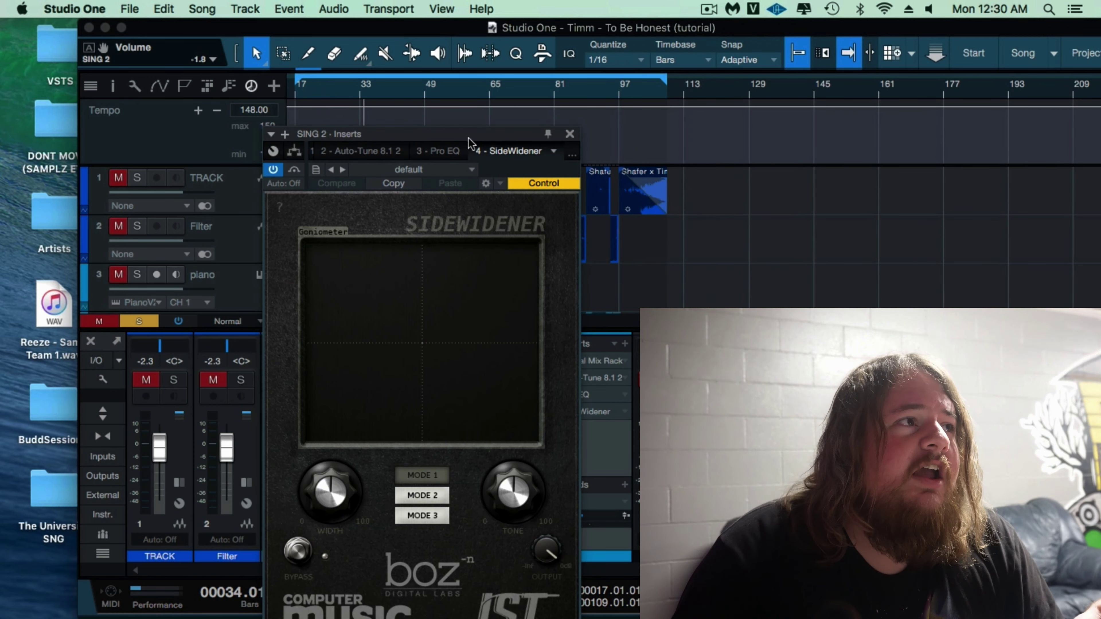
drag(469, 143, 603, 83)
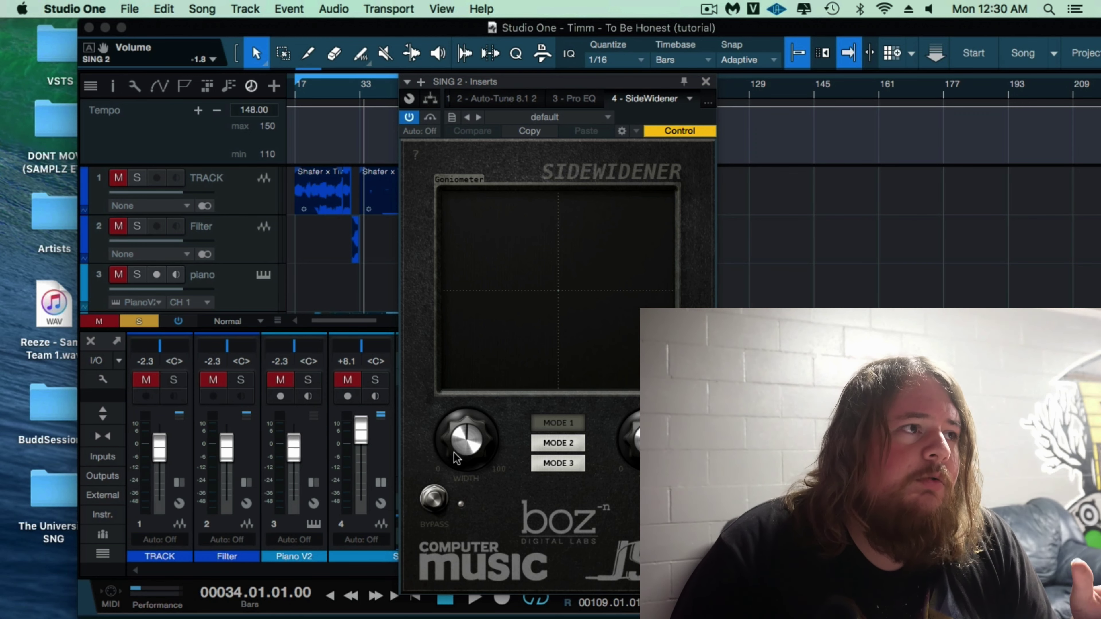
- Raise SideWidener's Width to 84.5 % during playback, take SING 2 out of solo to hear the full mix, close the plug-in, and stop
key(space)
drag(485, 436, 485, 430)
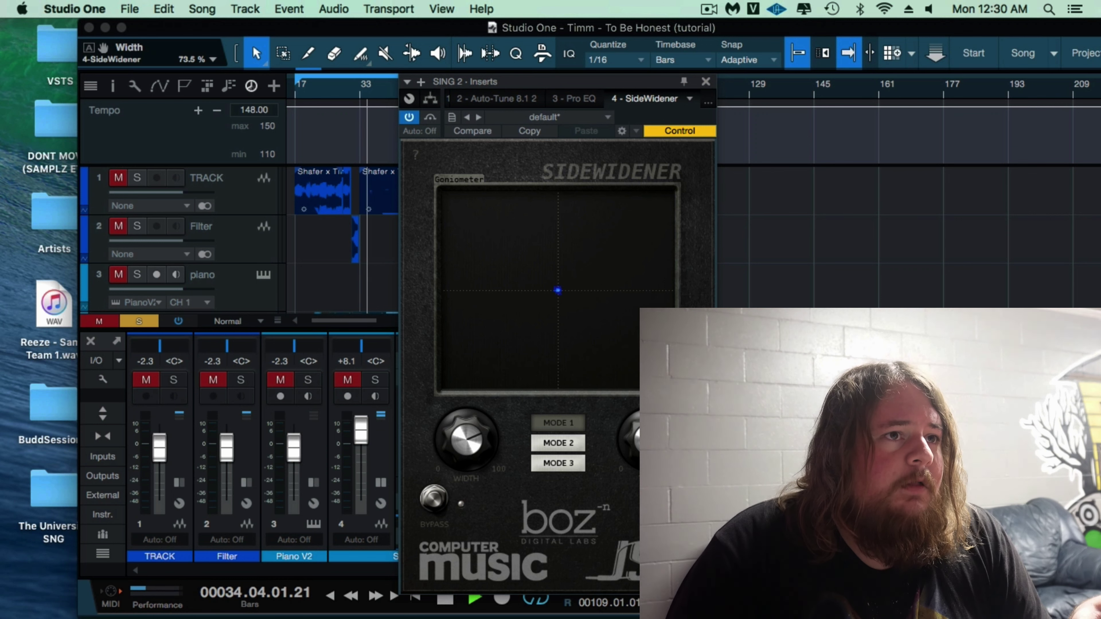
key(s)
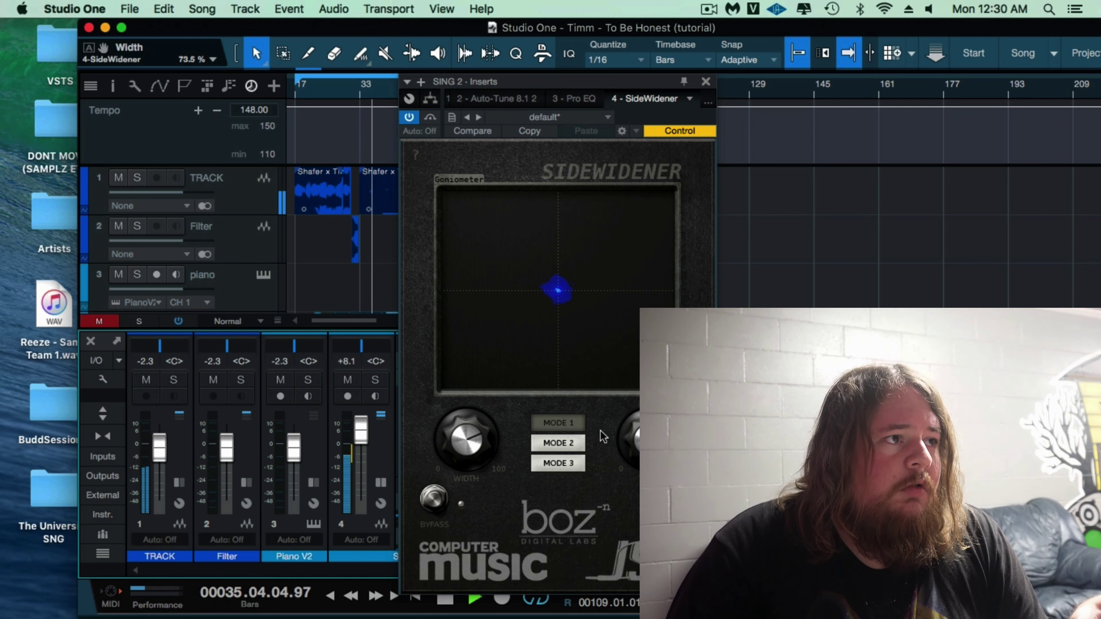
drag(485, 419, 485, 412)
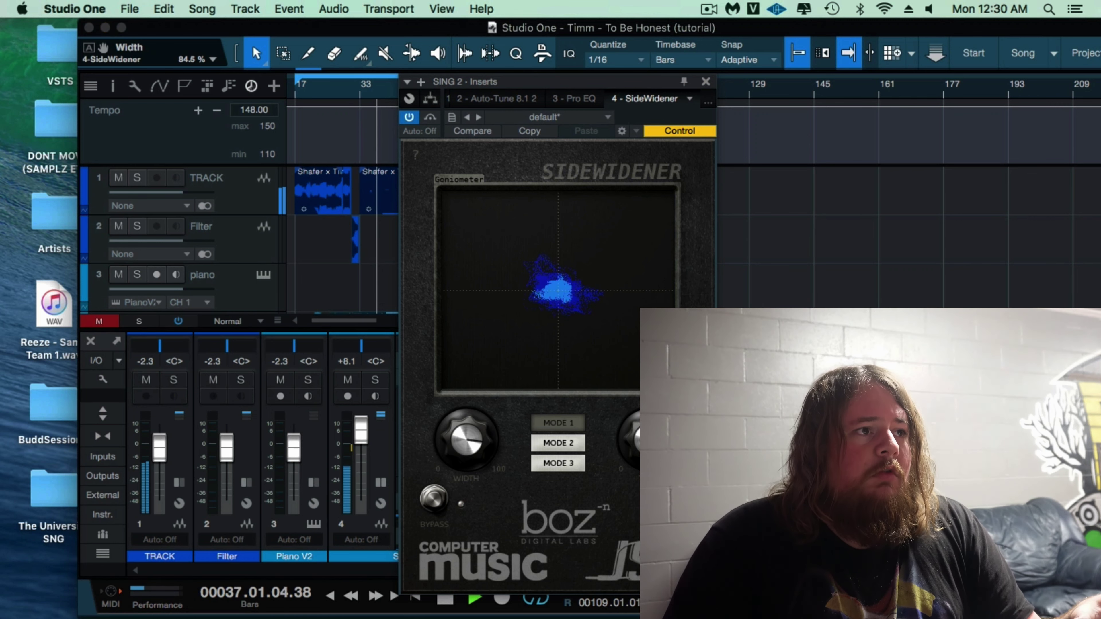
key(F3)
click(706, 81)
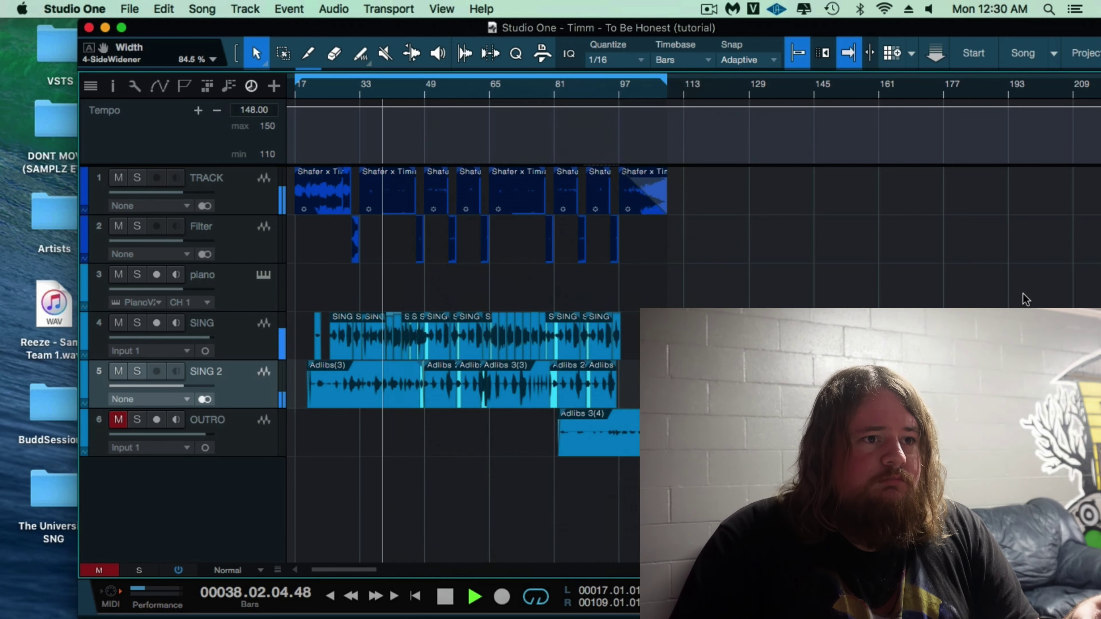
key(F3)
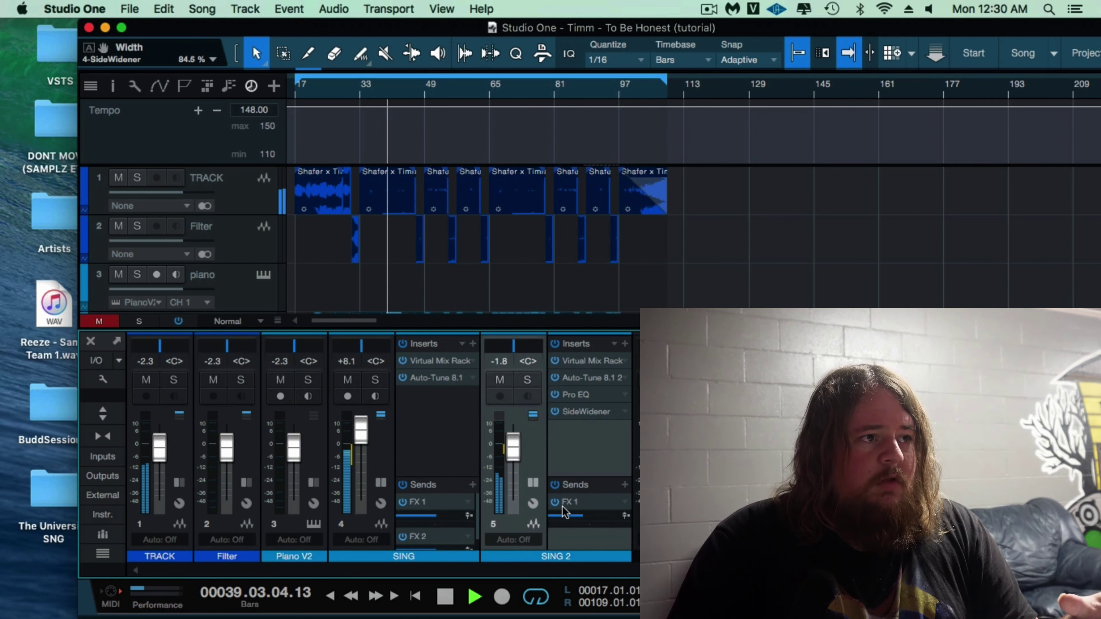
key(space)
- Lower the SING 2 channel's FX 1 send to -21.0 dB and add an FX 2 send at -14.8 dB
drag(575, 518, 567, 520)
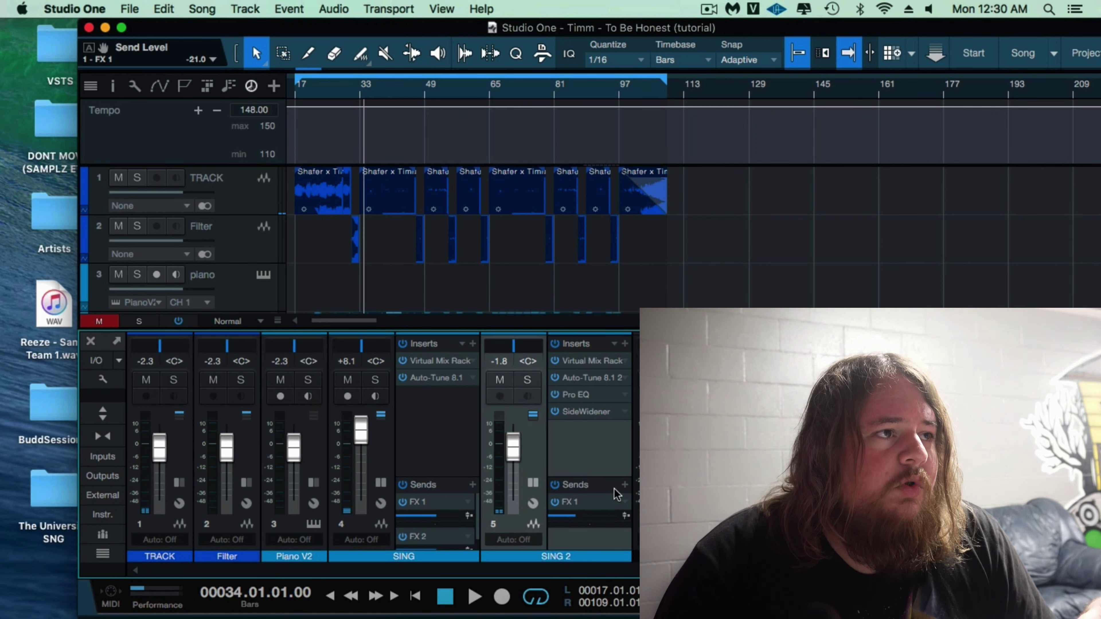
click(625, 485)
click(626, 550)
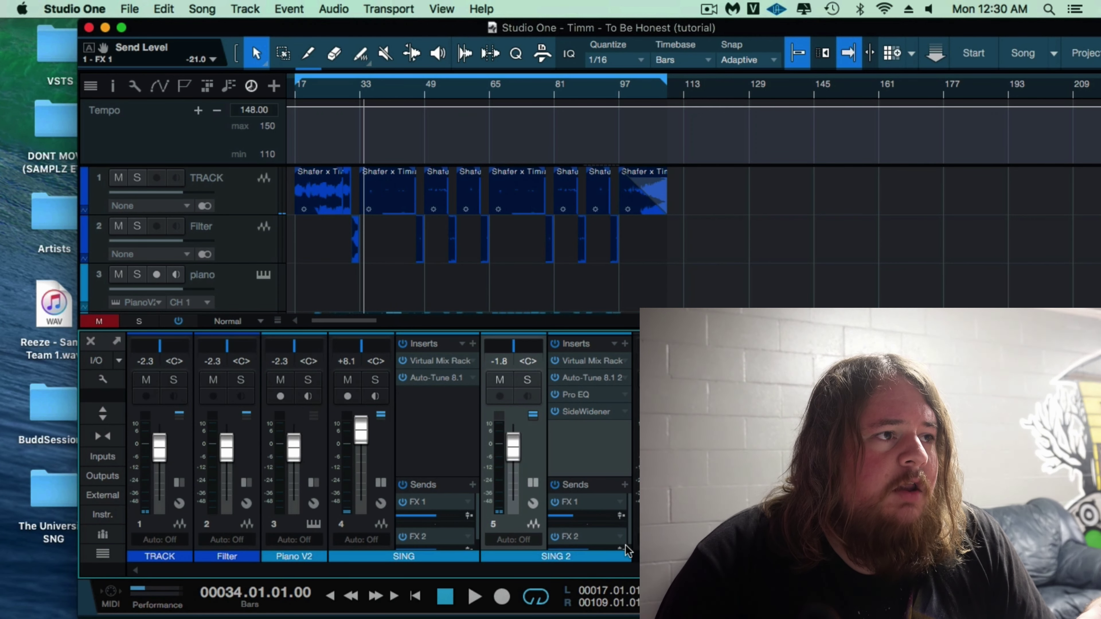
- Rename the SING 2 channel as Adlib and the SING channel as Main
double_click(577, 554)
text(Adlib)
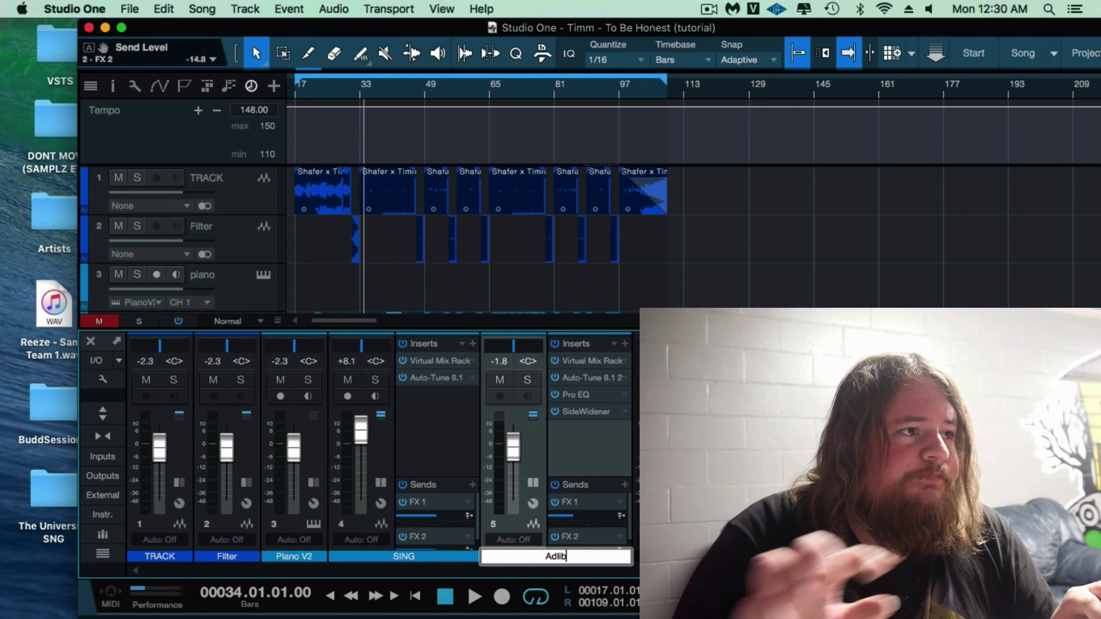
key(Return)
double_click(416, 557)
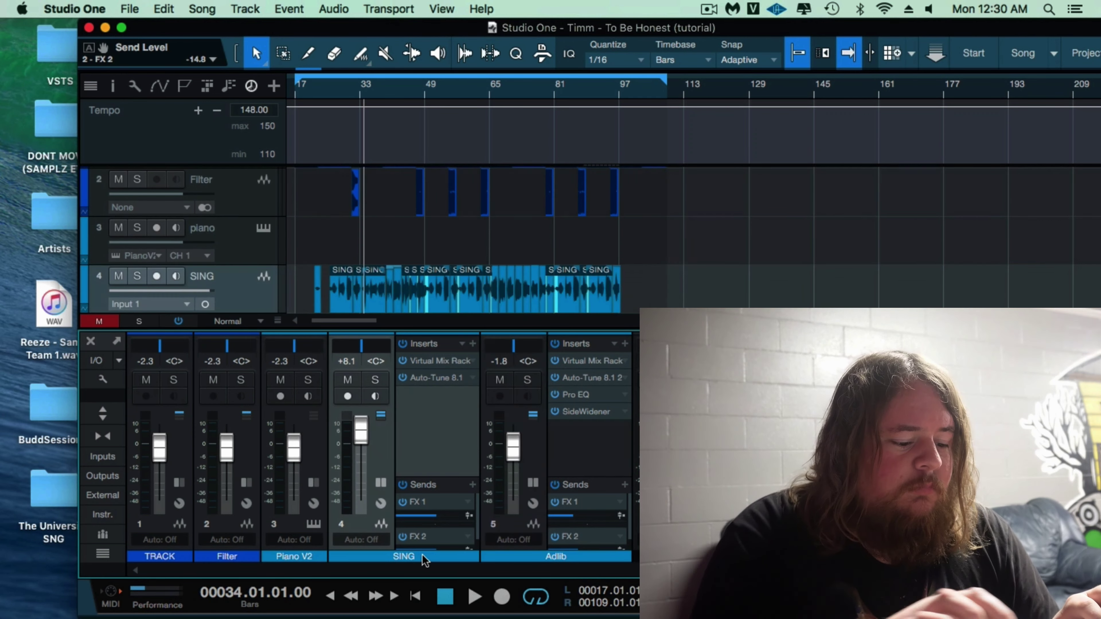
text(Main)
key(Return)
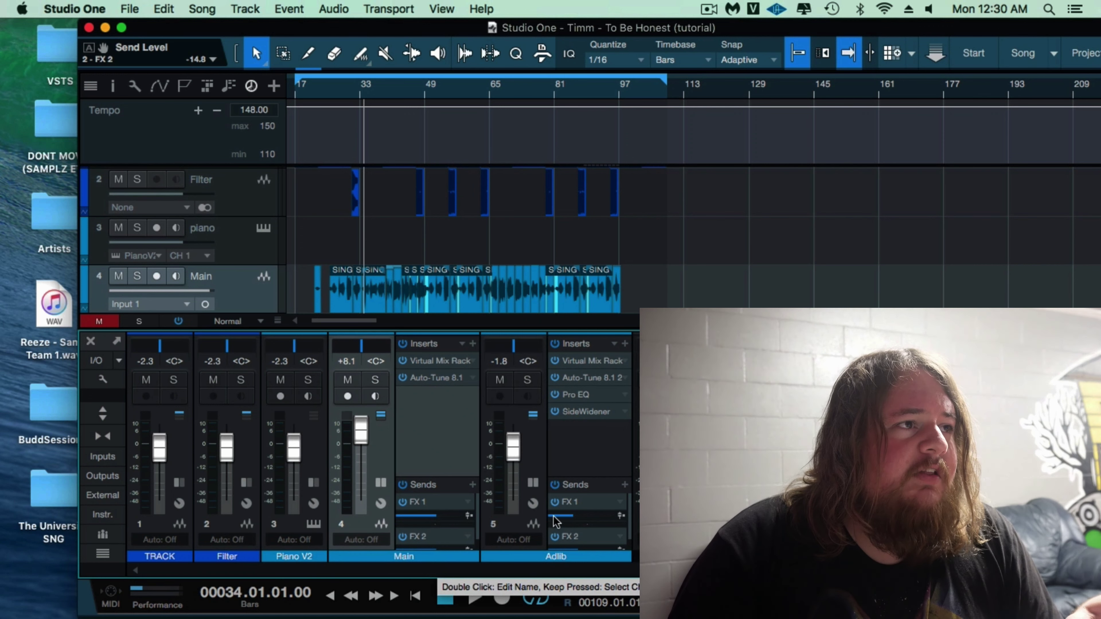
- Turn off the Adlib channel's FX 1 send and add the Raum reverb to its inserts
click(555, 502)
click(625, 344)
text(rau)
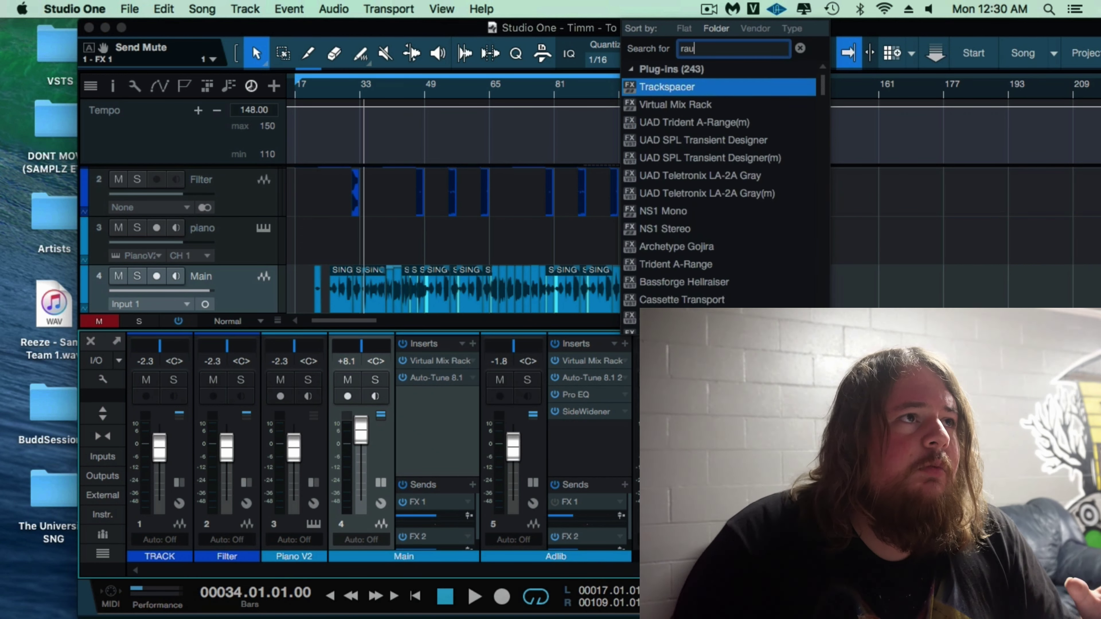
text(m)
click(684, 86)
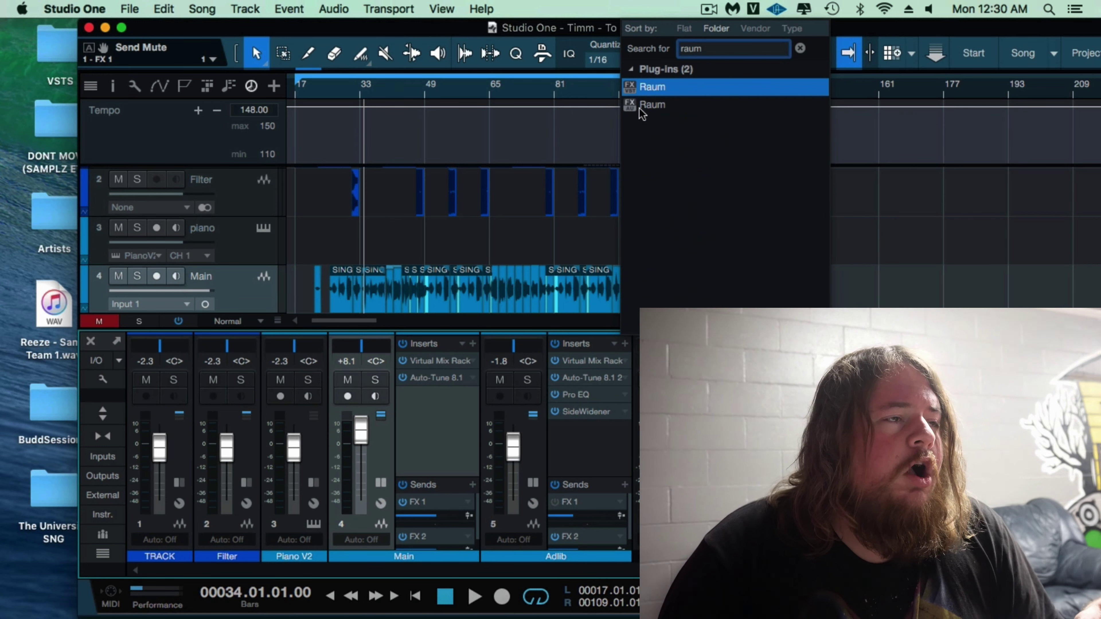
key(Return)
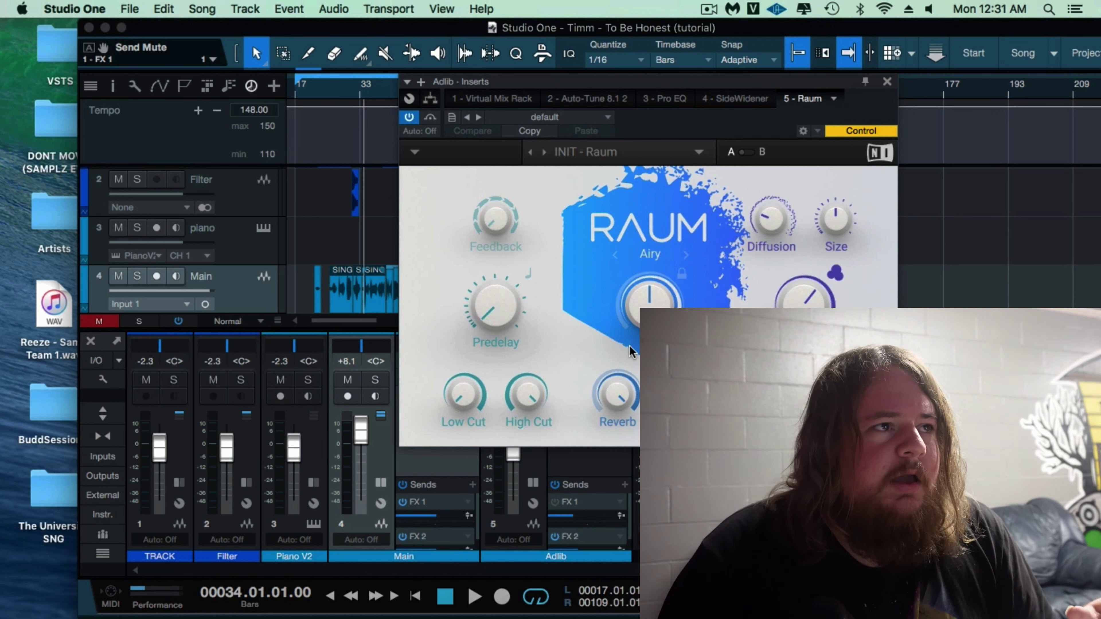
- While playing, set Raum's Mix to about 23 % and Decay to 2.9 s, tighten its low and high cuts, and lower the Adlib fader to -5.6 dB
key(space)
drag(649, 303, 648, 328)
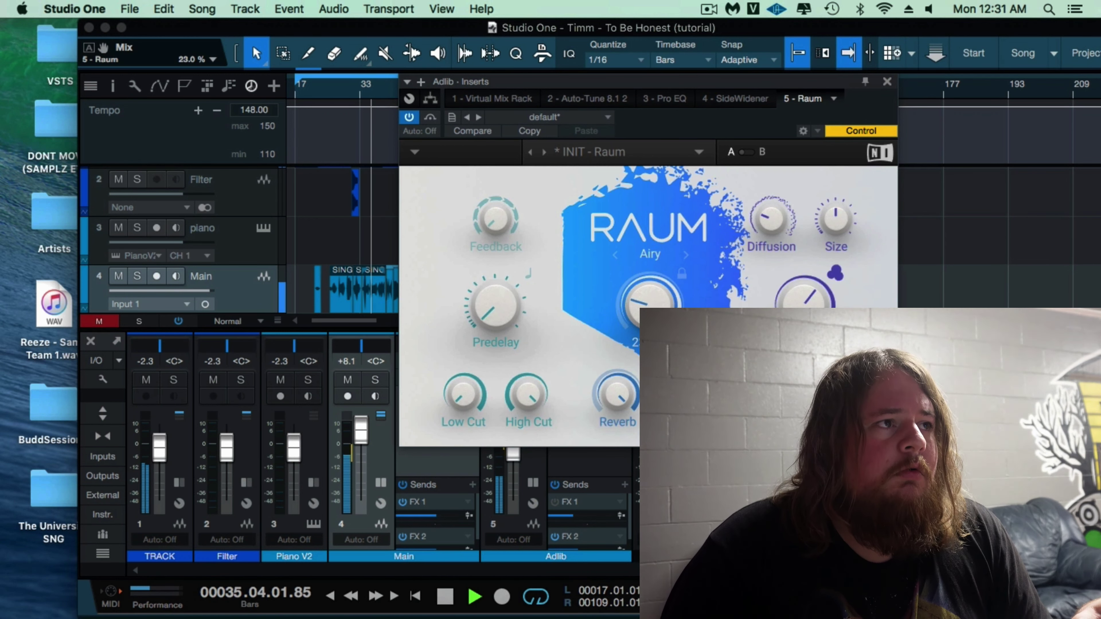
drag(437, 413, 527, 406)
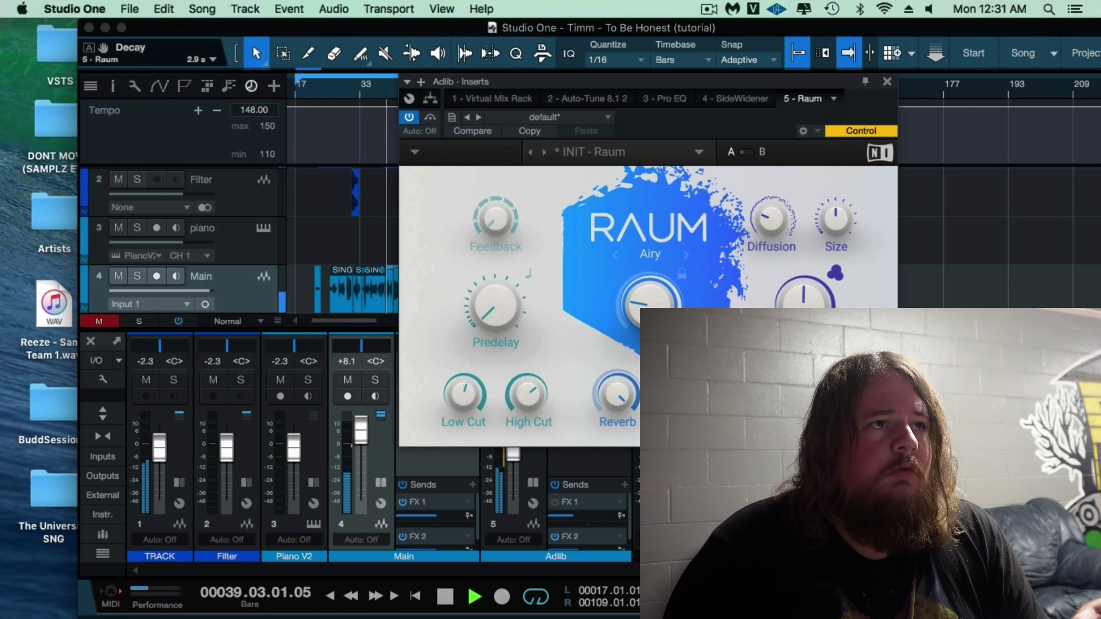
drag(804, 299, 804, 286)
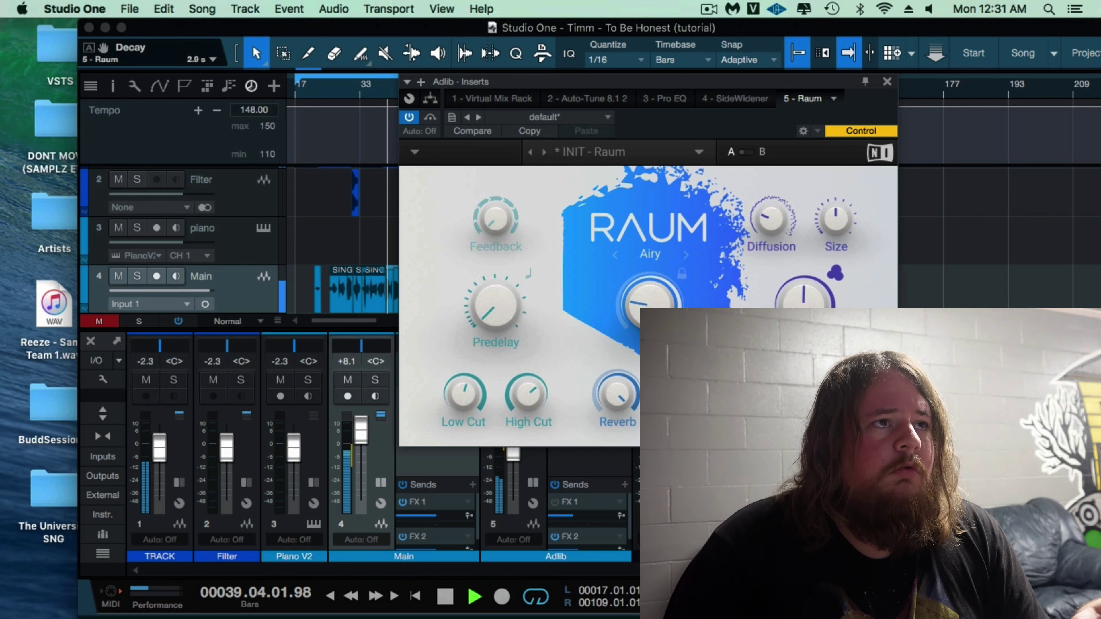
click(887, 81)
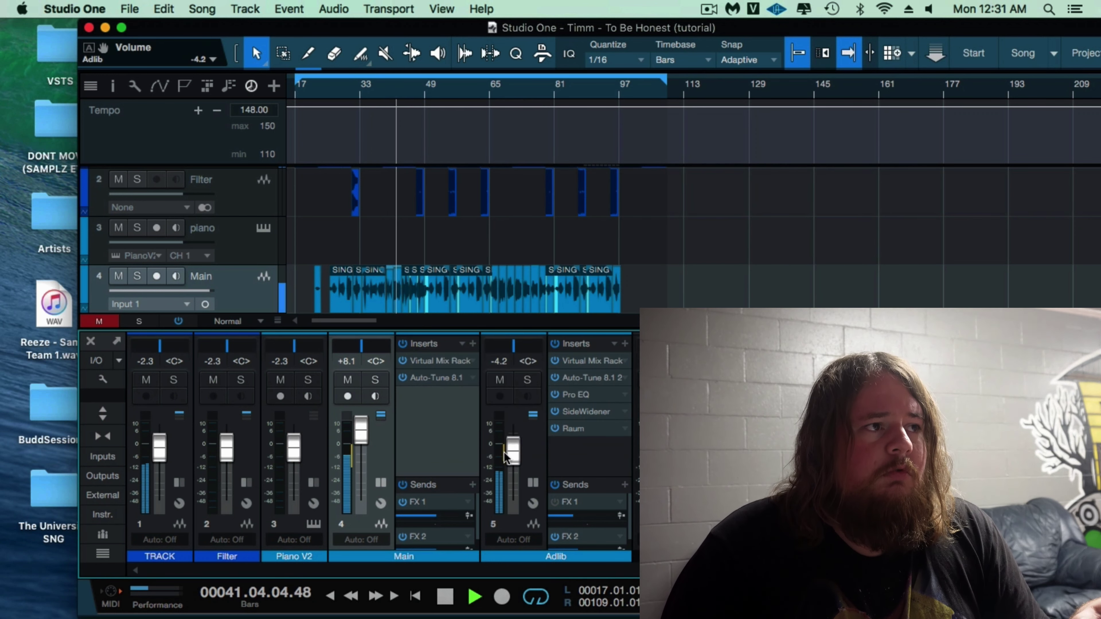
drag(504, 452, 508, 454)
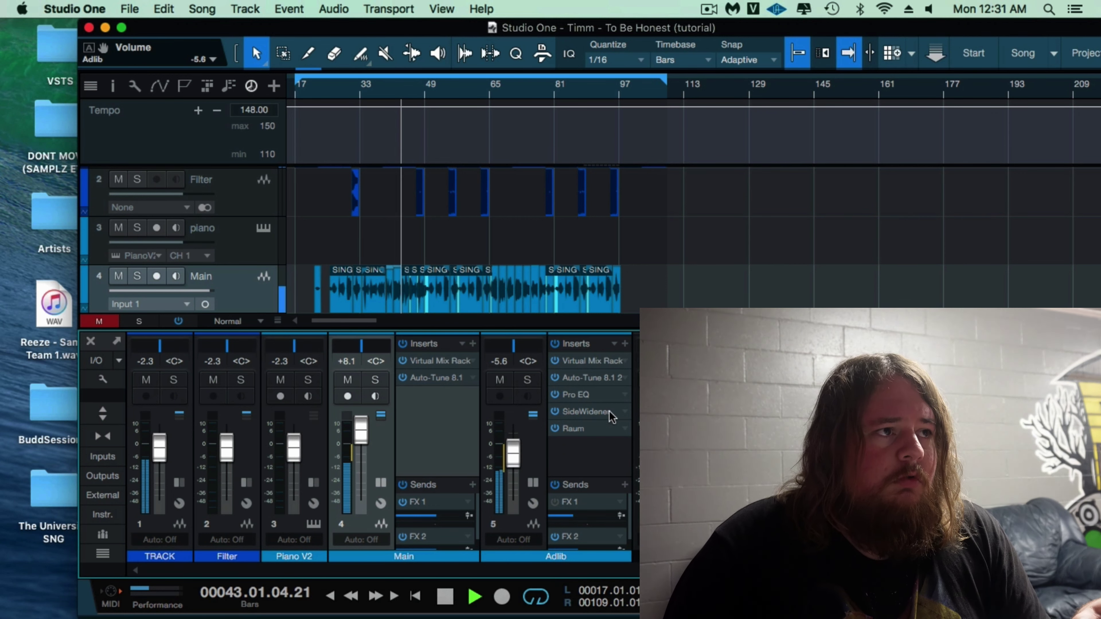
- Open the Adlib channel's Pro EQ and disable its HMF, MF and LMF boost bands
click(596, 396)
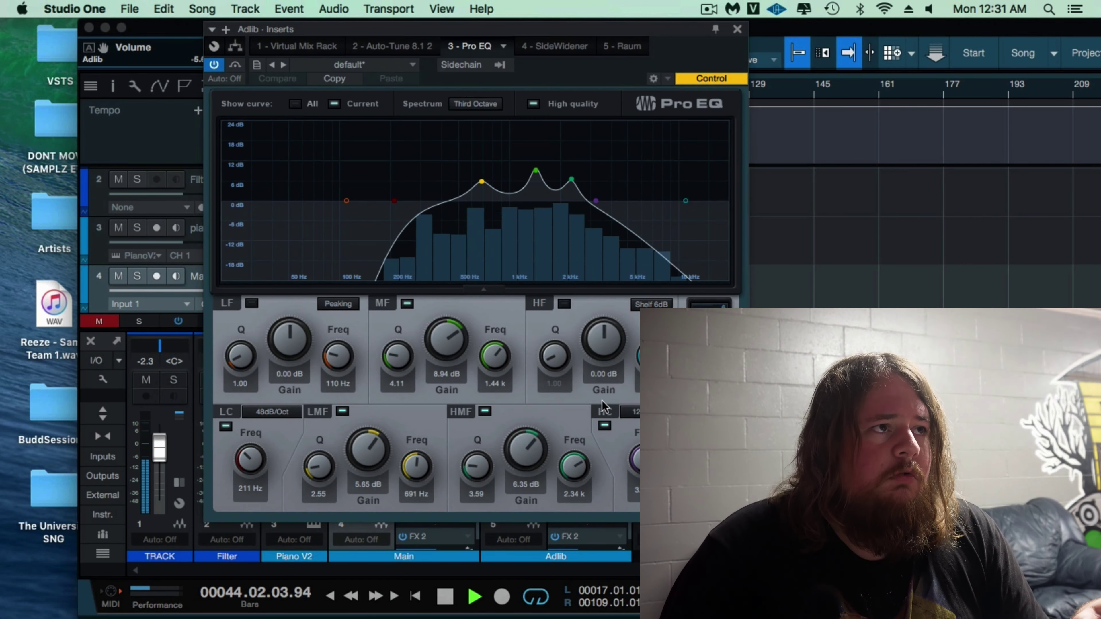
double_click(571, 179)
double_click(535, 170)
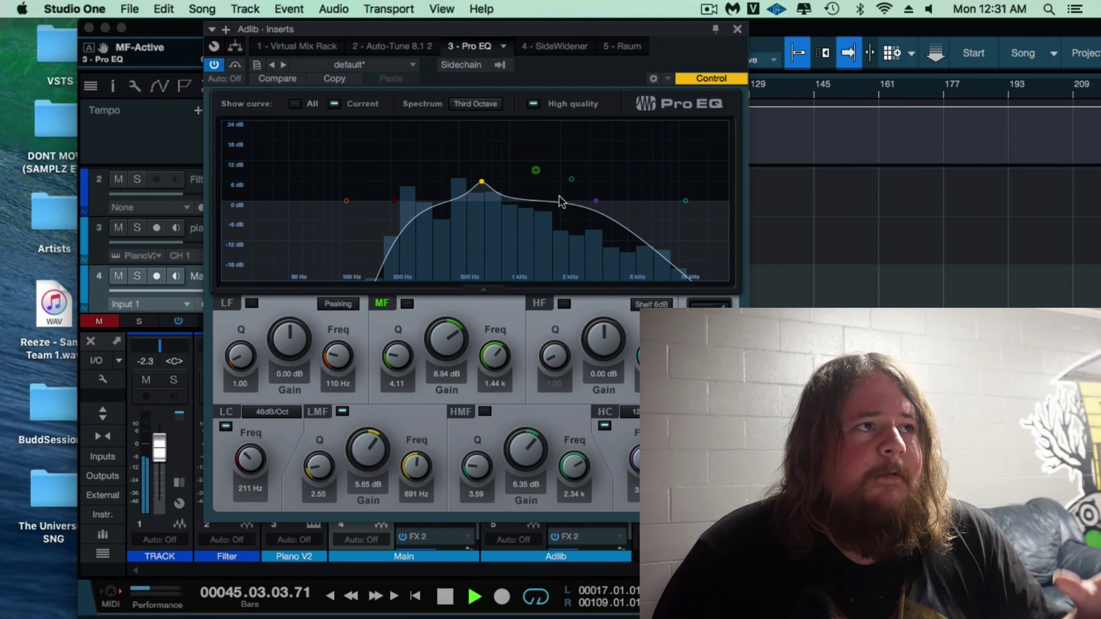
key(space)
double_click(482, 181)
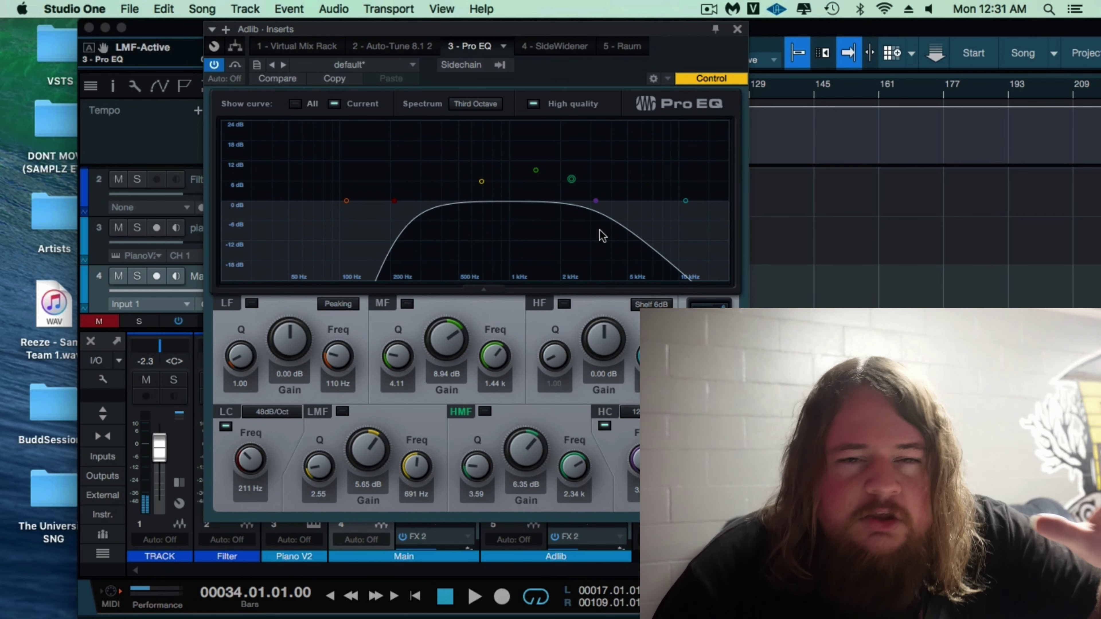
- Set Pro EQ's low cut to 145 Hz and its high cut to 2.01 kHz, playing the song to check the sound
drag(646, 454, 646, 464)
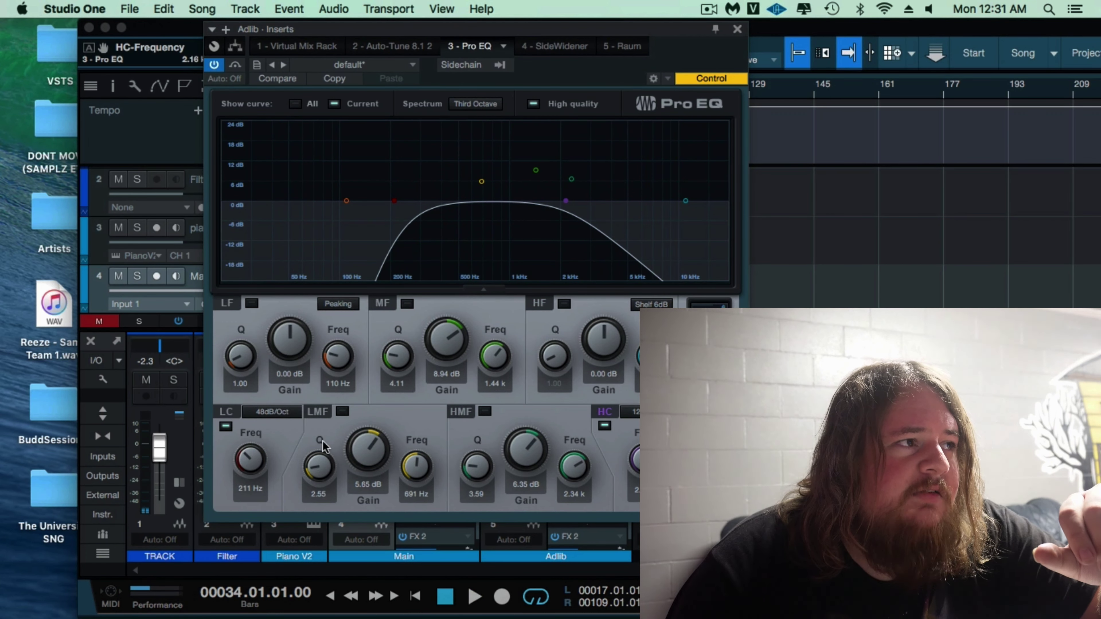
drag(249, 457, 245, 461)
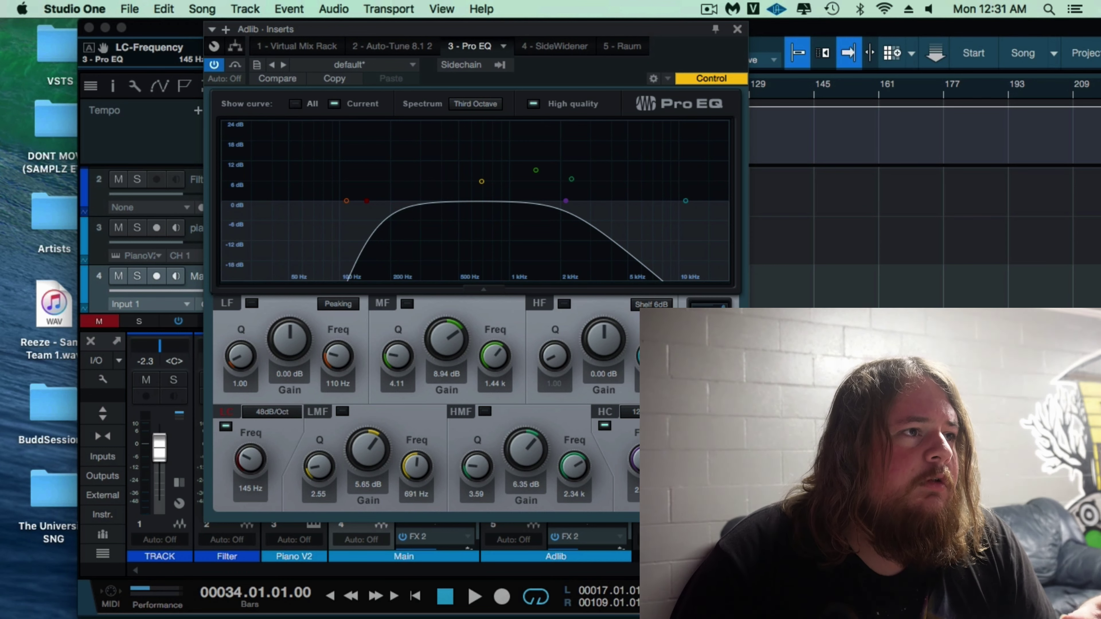
key(space)
drag(636, 460, 635, 462)
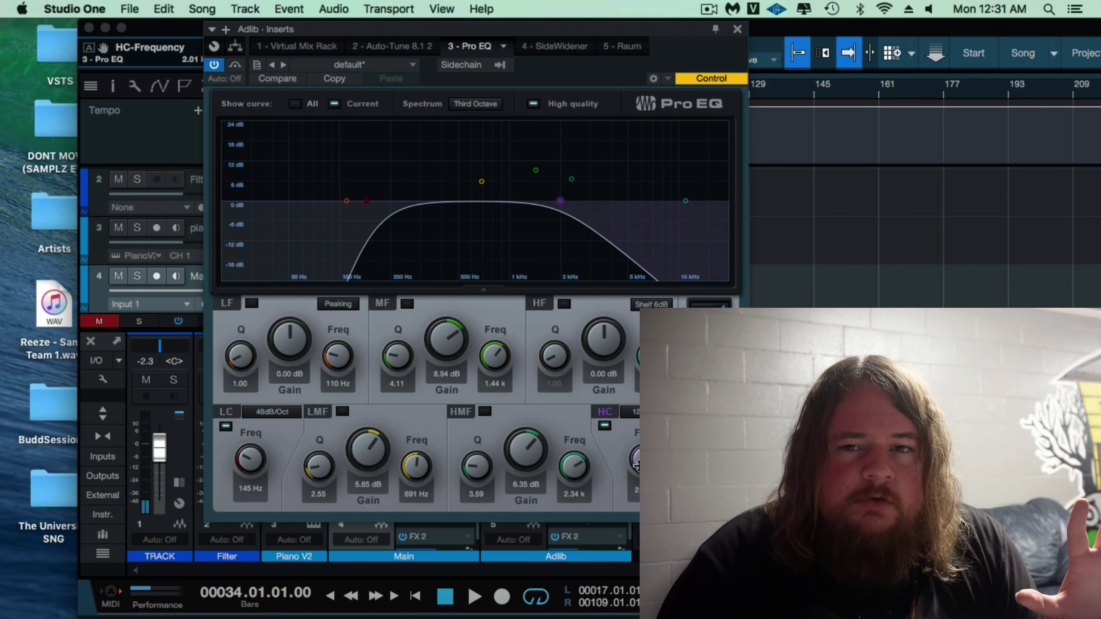
key(space)
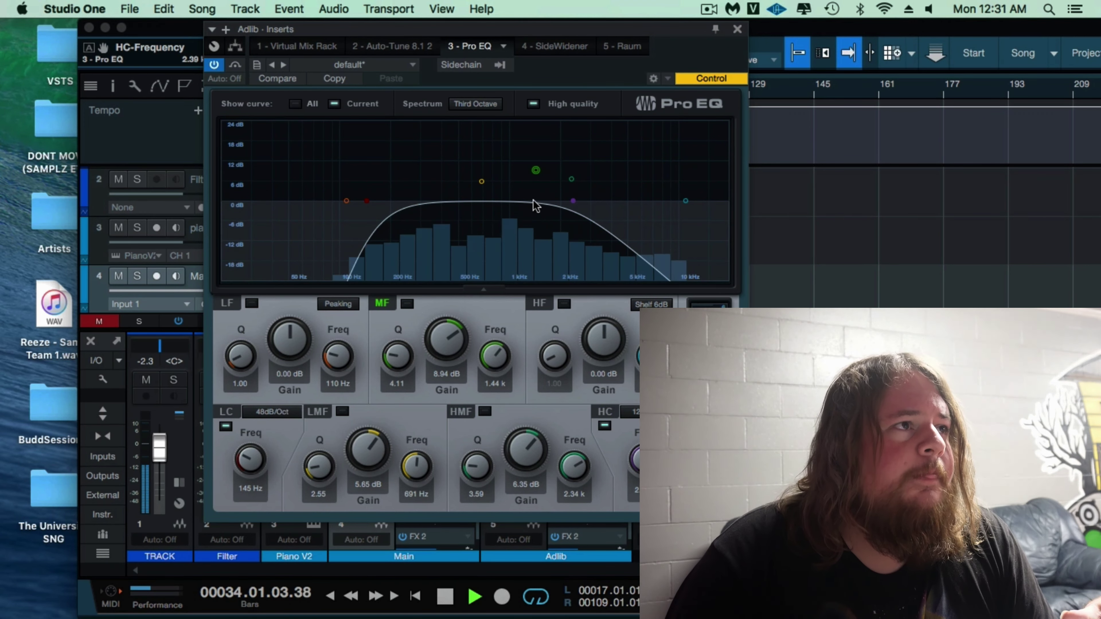
- While playing, enable the adlib Pro EQ's MF band at 1.90 kHz, 4.47 dB and Q 0.74, and set the Adlib fader to -6.1 dB
mouse_move(536, 170)
mouse_down()
mouse_move(550, 182)
mouse_move(543, 174)
mouse_up()
drag(486, 353, 485, 363)
drag(395, 358, 393, 379)
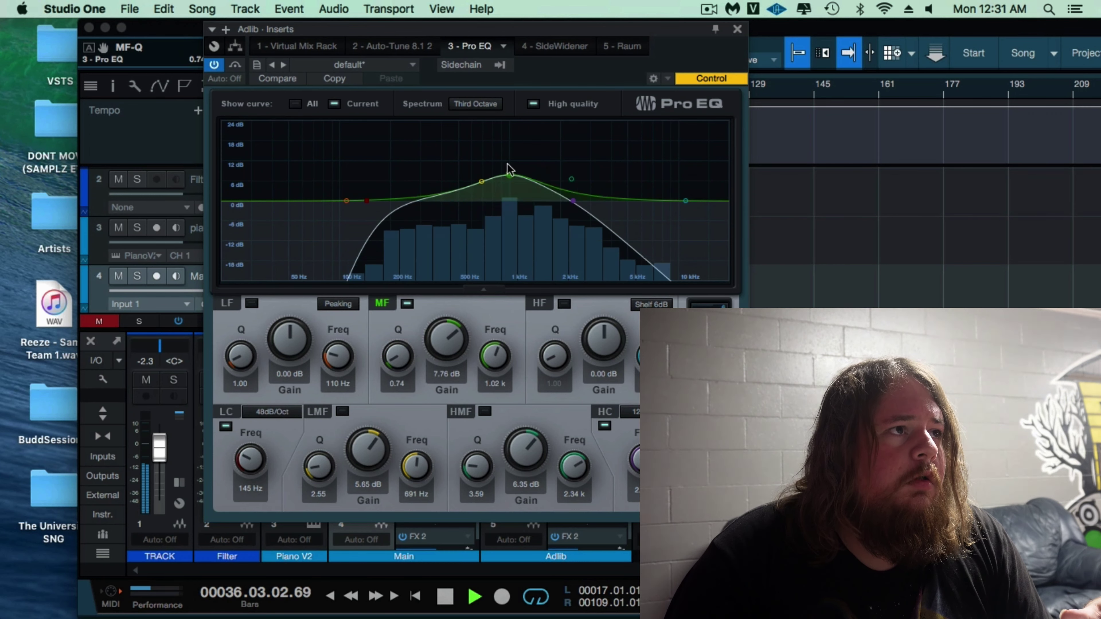
drag(510, 175, 558, 189)
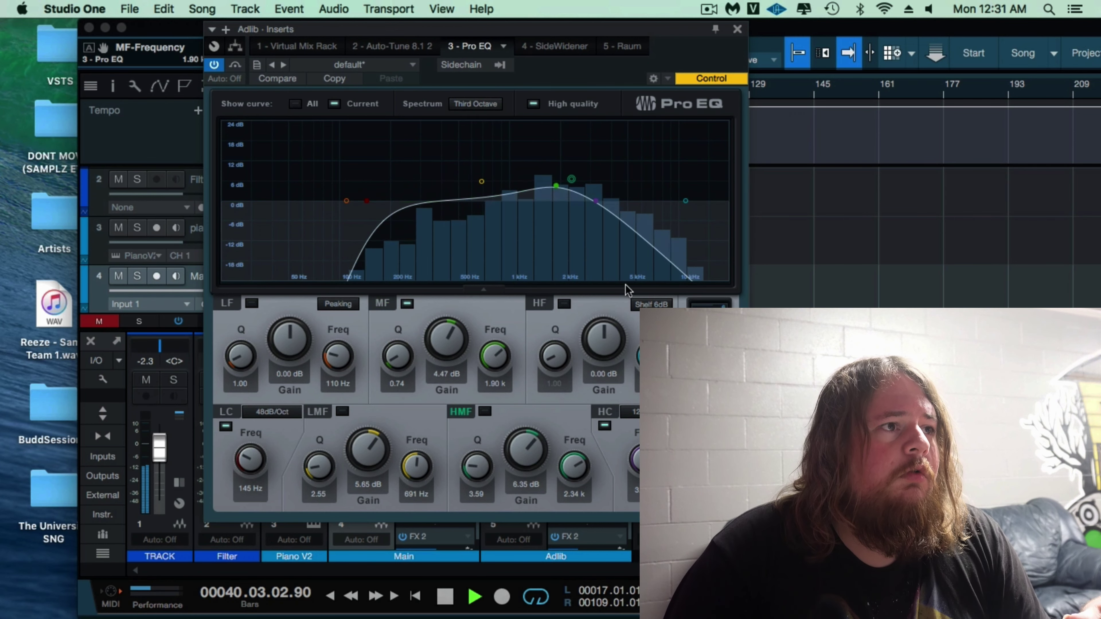
click(736, 29)
drag(521, 460, 519, 463)
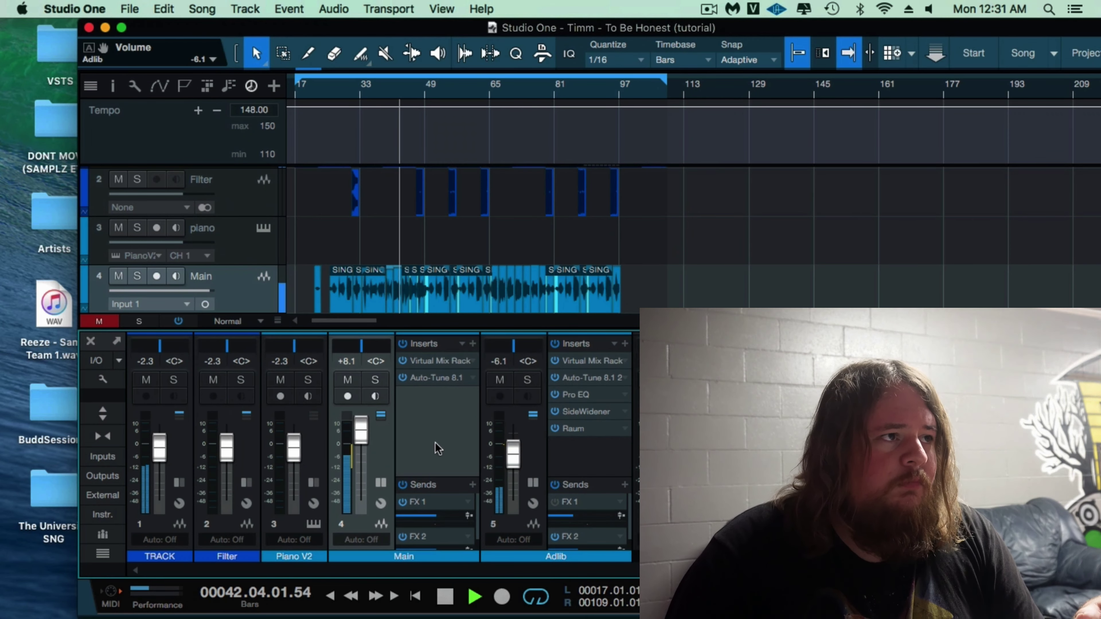
key(space)
- Add a Pro EQ to the Main vocal channel's inserts and, during playback, set its MF band to -3.76 dB at 1.52 kHz
click(473, 343)
text(fab)
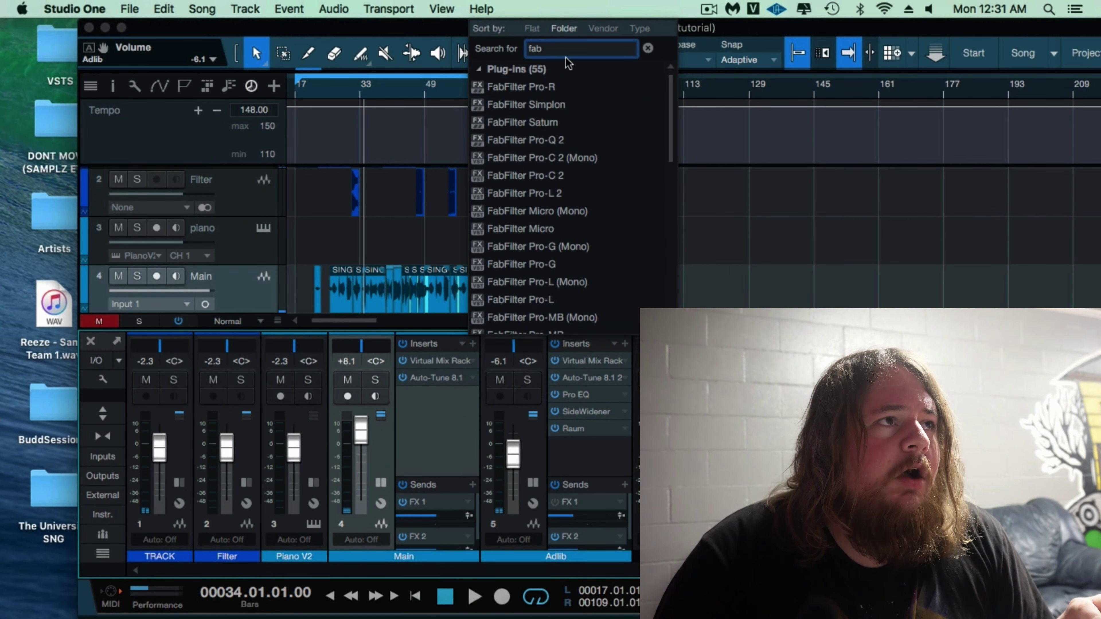
text(eq)
double_click(540, 104)
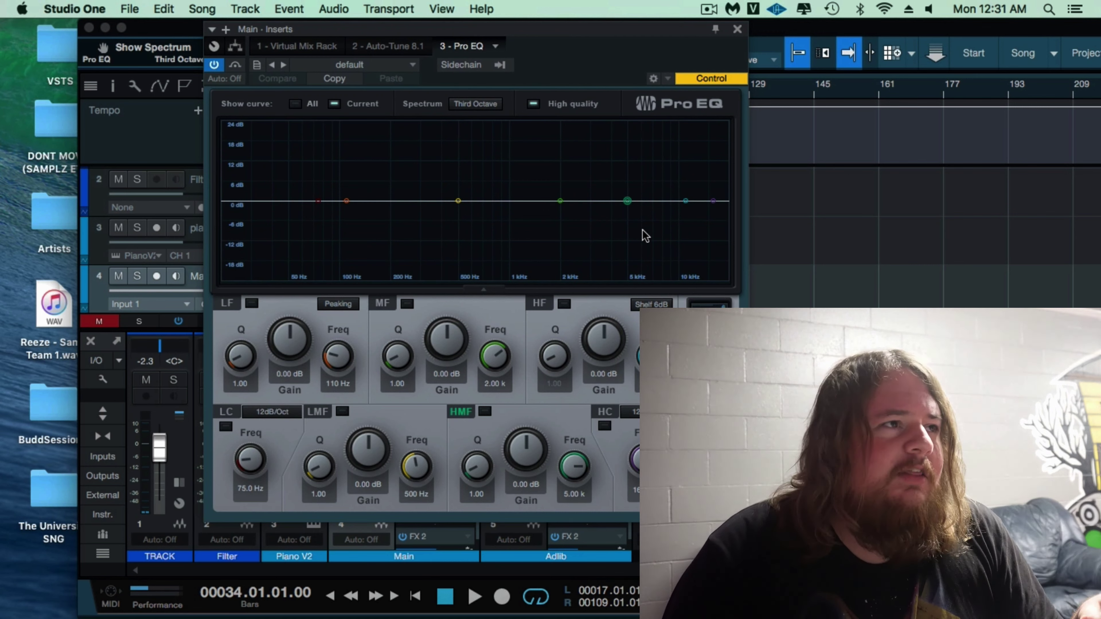
key(space)
drag(560, 201, 539, 214)
key(space)
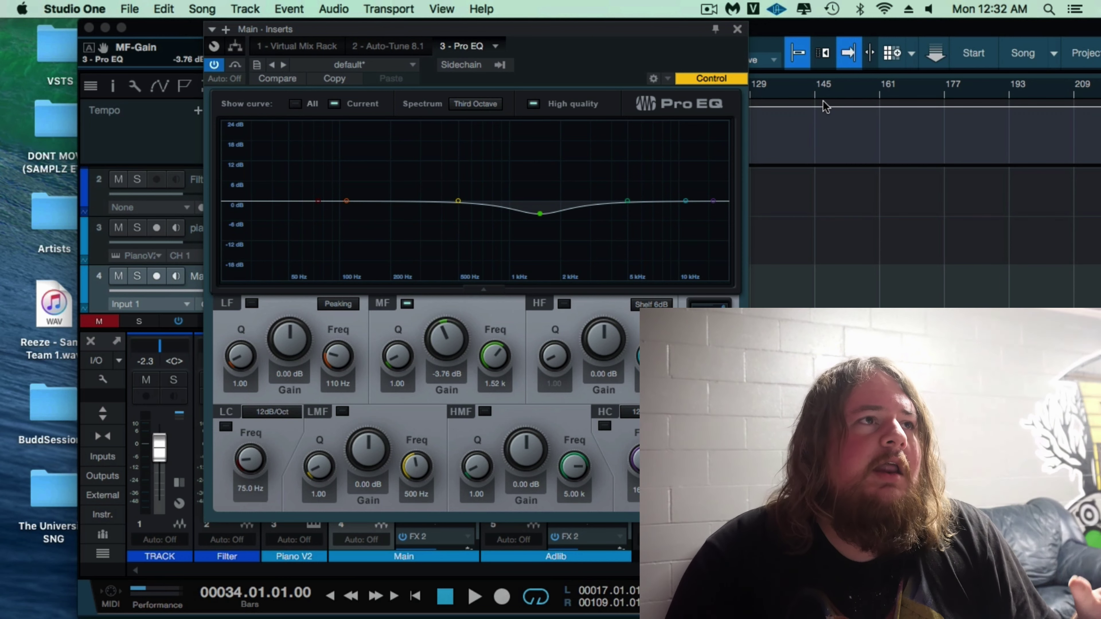
click(736, 29)
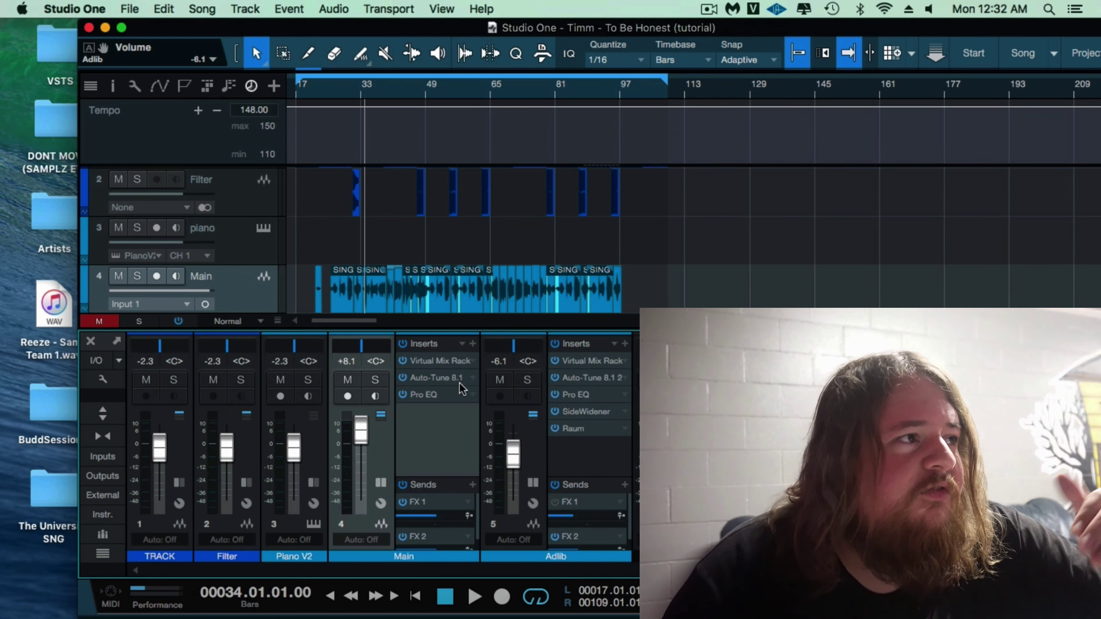
- Enable MaxxBass Stereo on the TRACK channel and set its MaxxBass level to -6.2 dB while playing the song
click(178, 479)
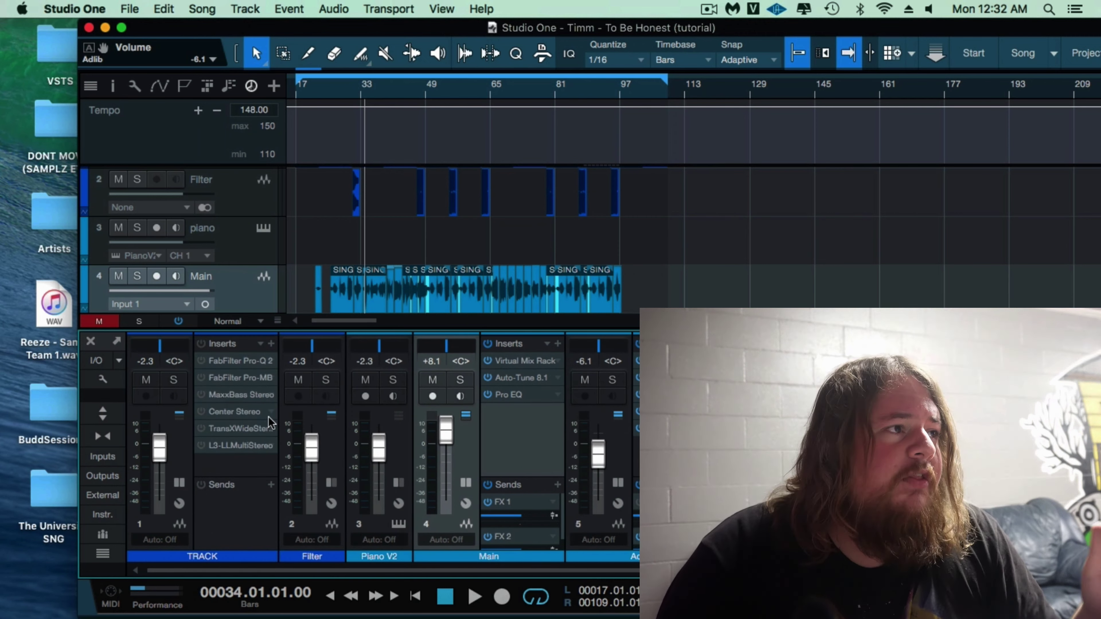
click(200, 395)
key(space)
click(258, 395)
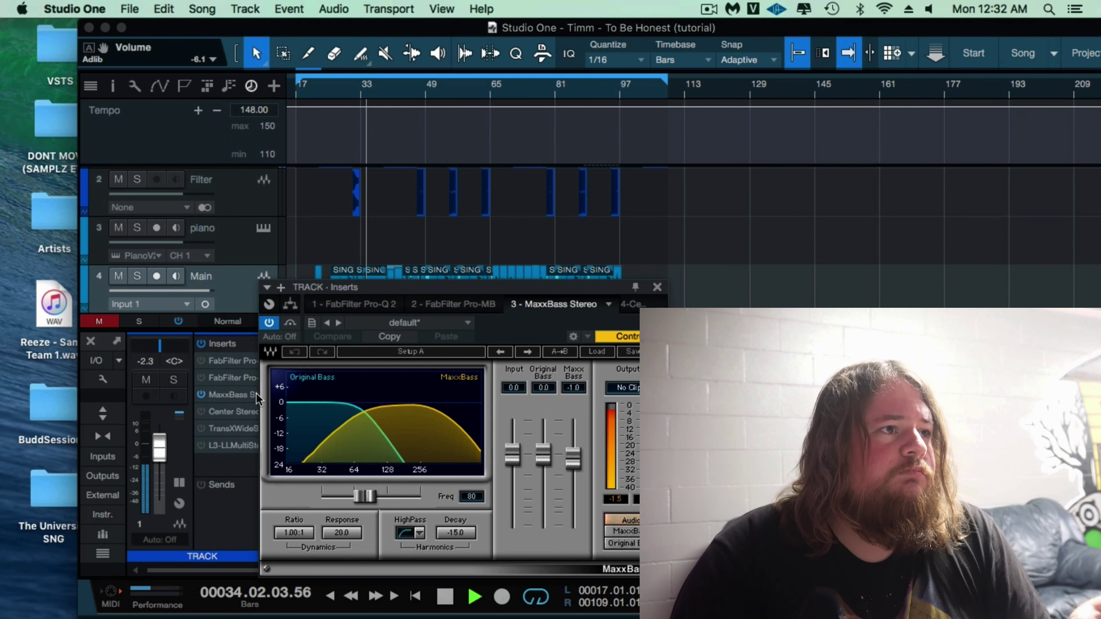
mouse_move(573, 456)
mouse_down()
mouse_move(573, 499)
mouse_move(573, 476)
mouse_up()
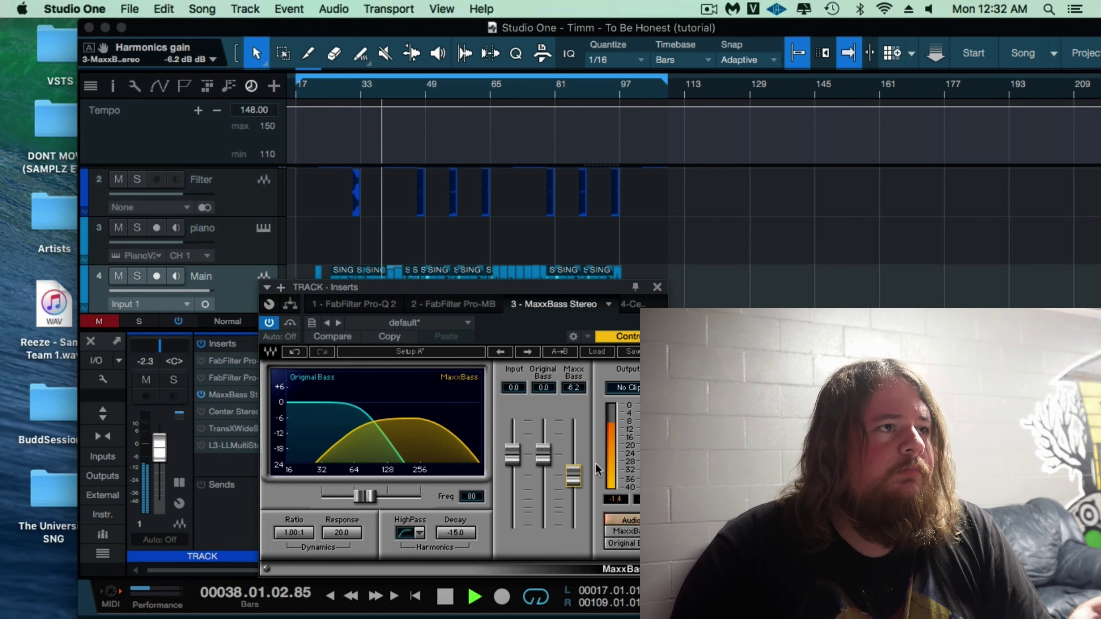
click(657, 287)
key(space)
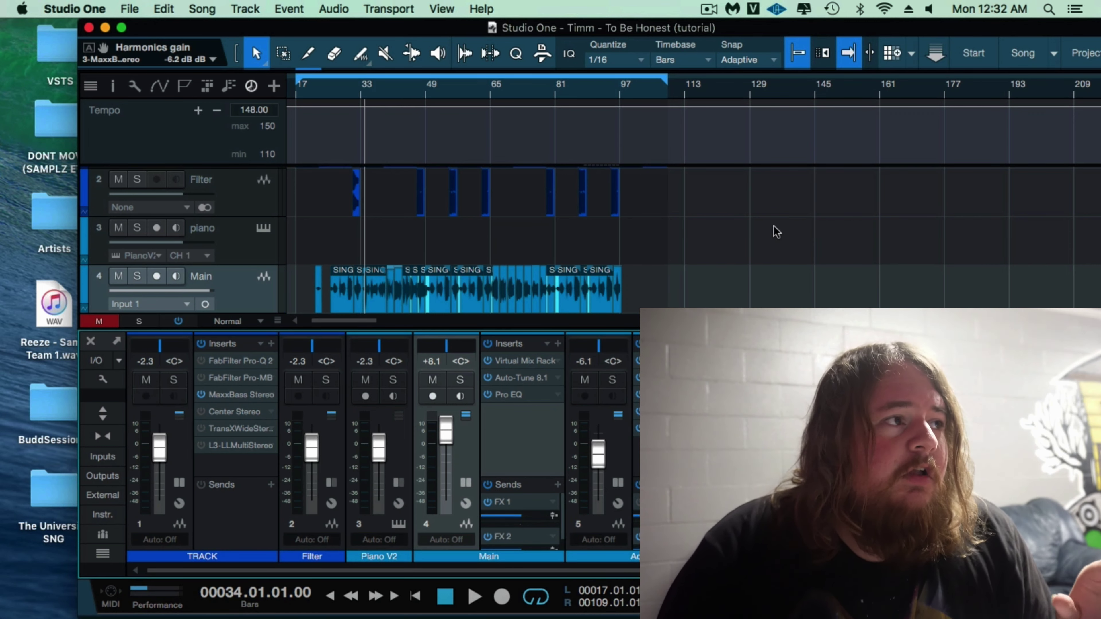
- Collapse the expanded TRACK, Main, Adlib, FX 1 and FX 2 channels in the mixer and reposition the song window to show the output section's side
scroll(765, 217, left, 2)
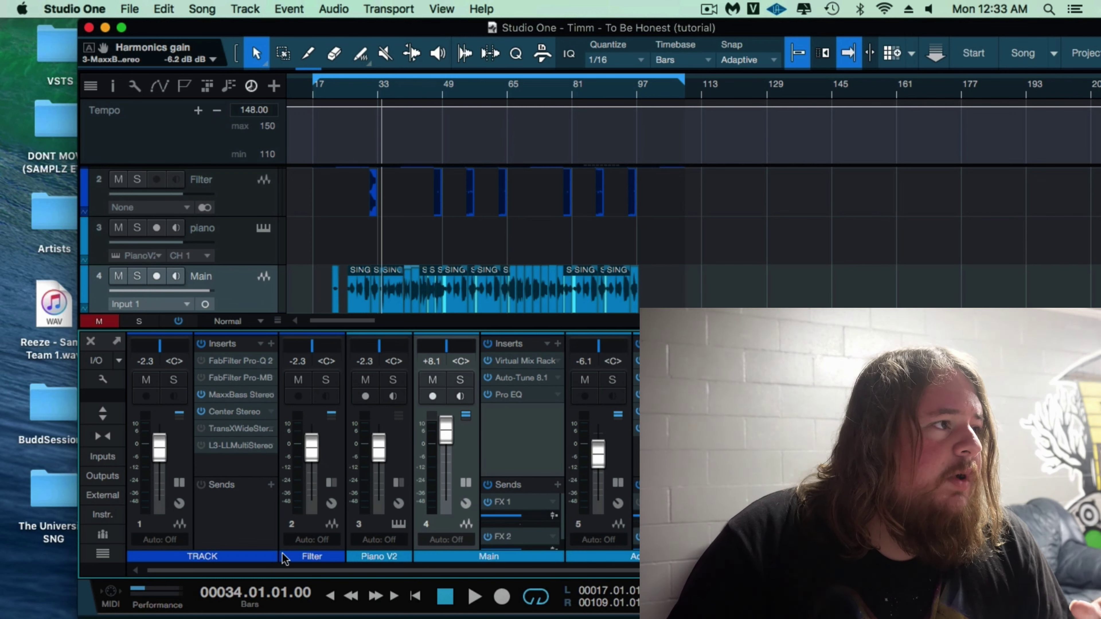
click(178, 483)
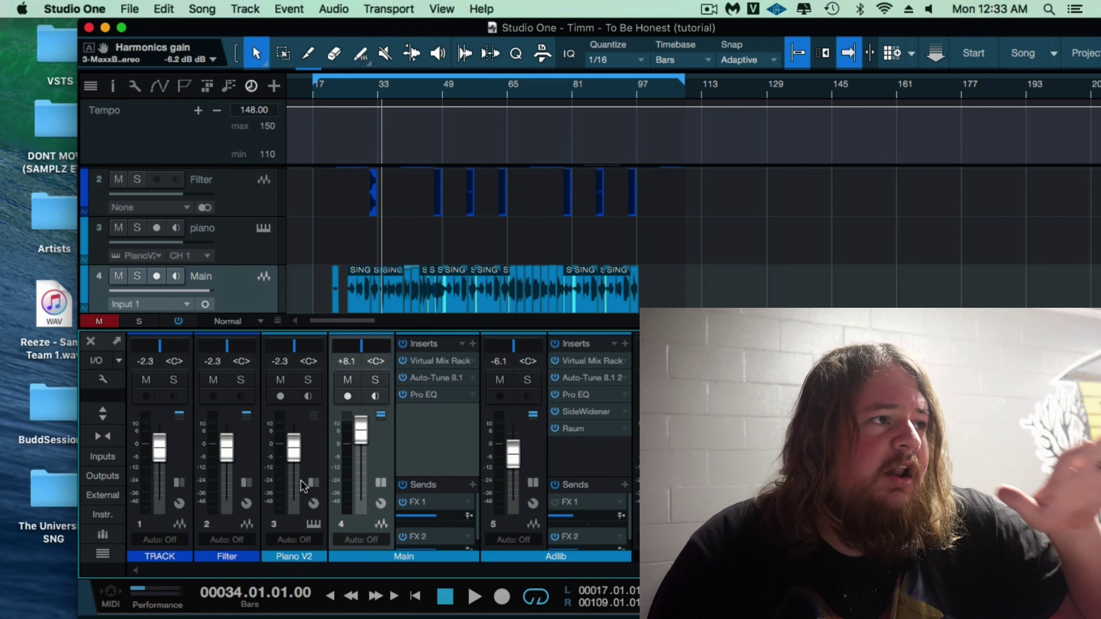
click(313, 482)
click(313, 482)
click(380, 482)
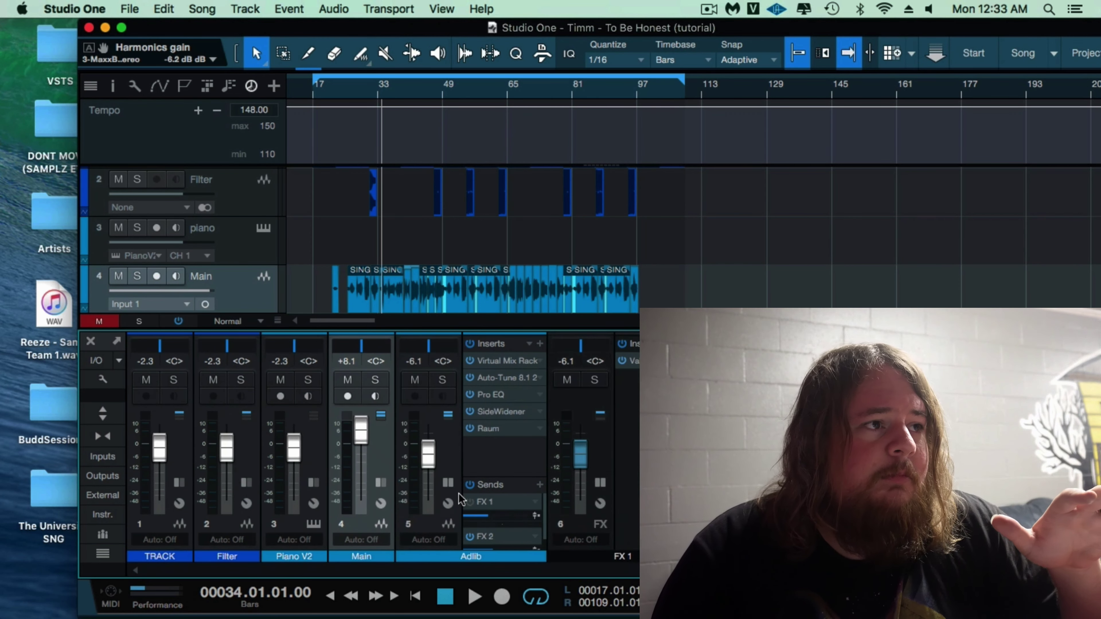
click(448, 483)
click(515, 482)
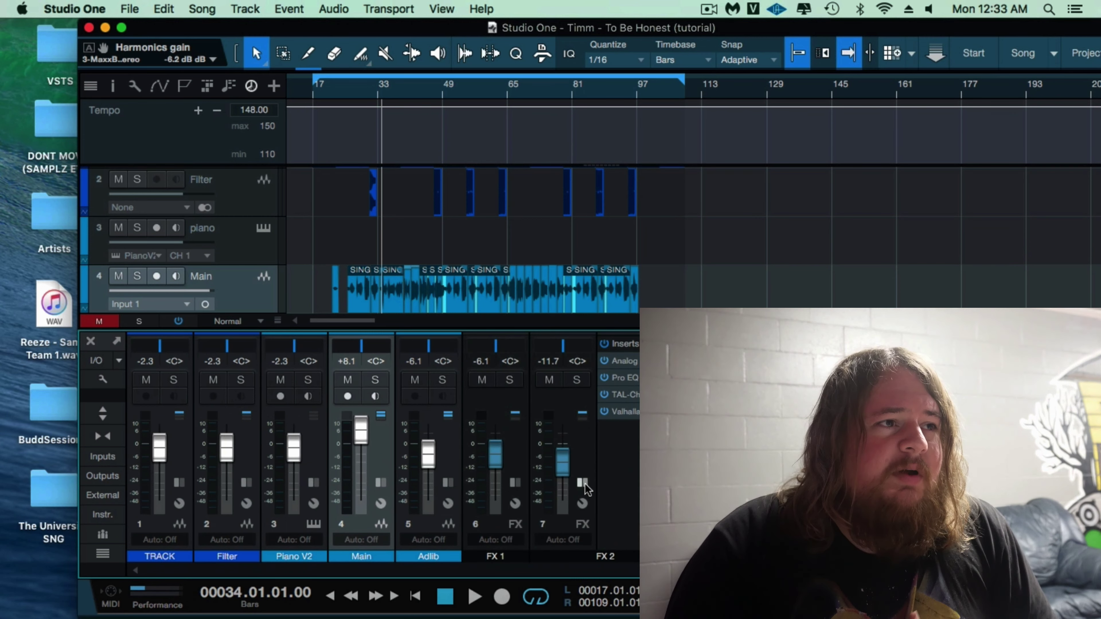
click(582, 482)
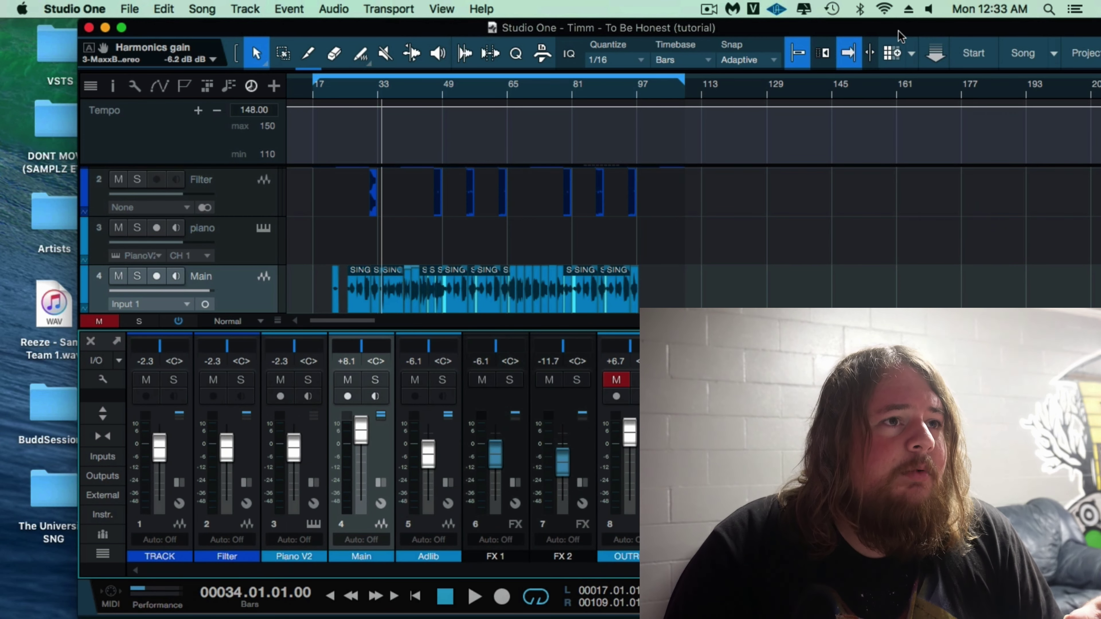
drag(897, 30, 813, 23)
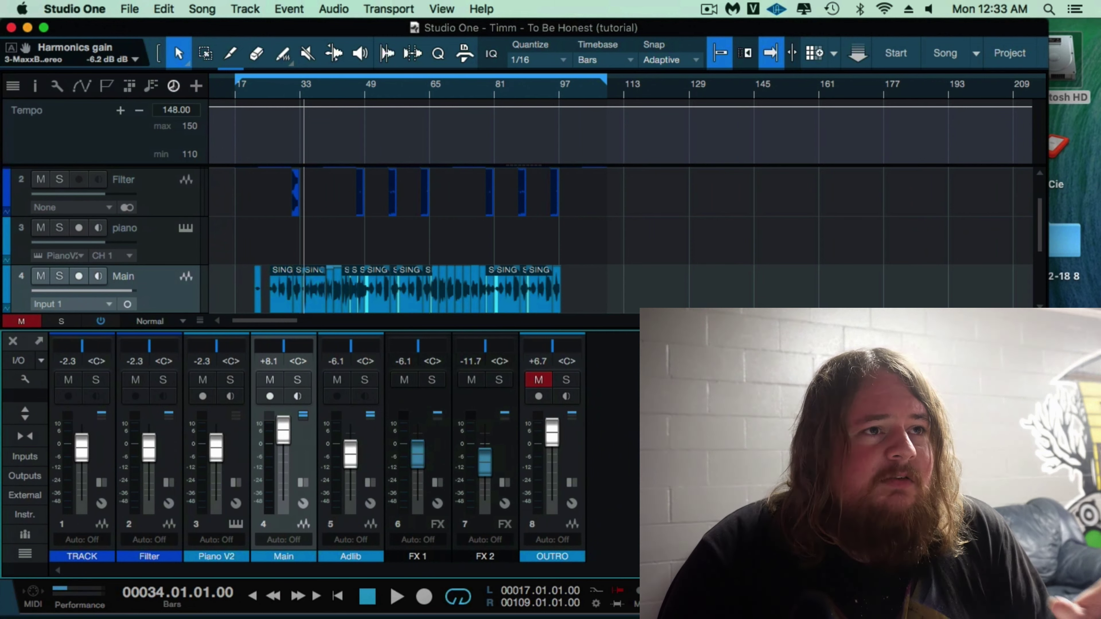
key(F7)
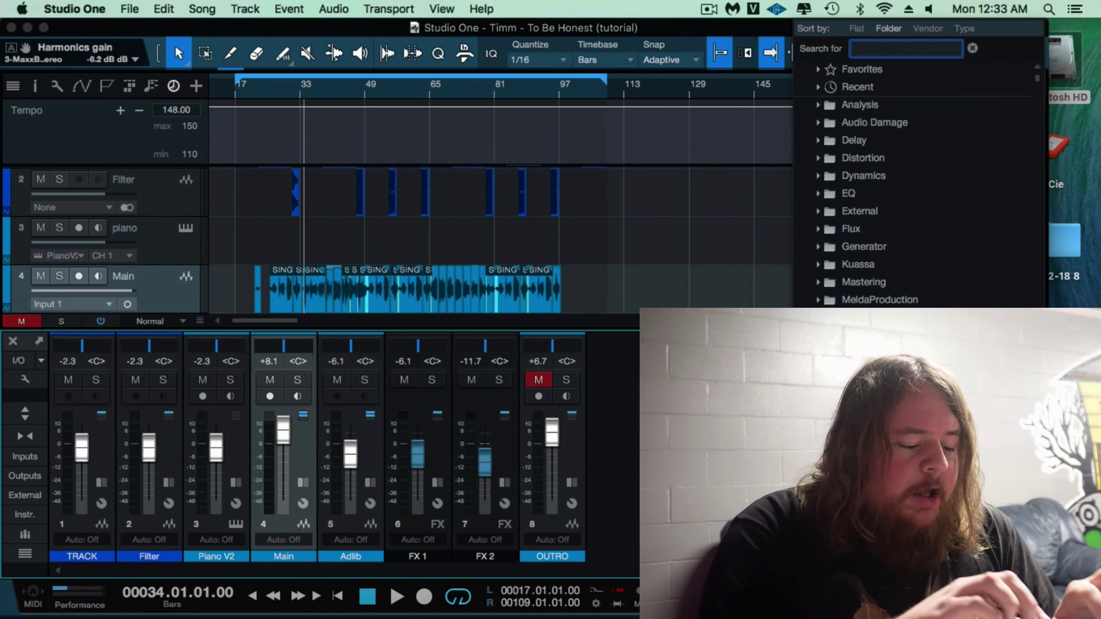
text(saturation)
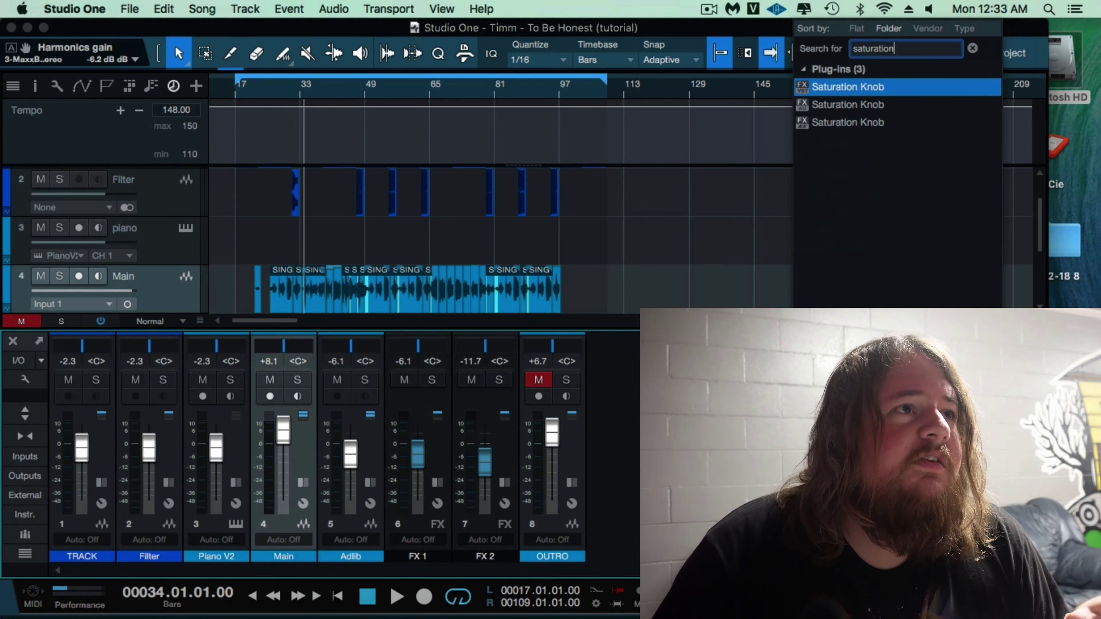
click(847, 123)
key(F7)
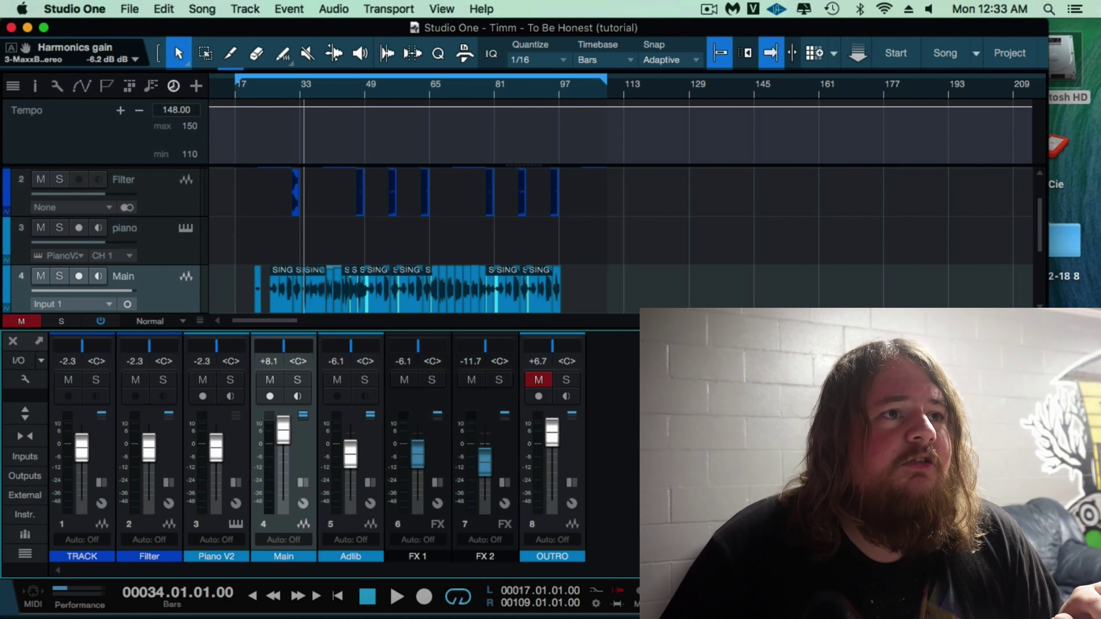
- Search the plug-ins for "nls" and add NLS Buss Stereo to the Main output's inserts after Pro EQ
key(F7)
text(nls)
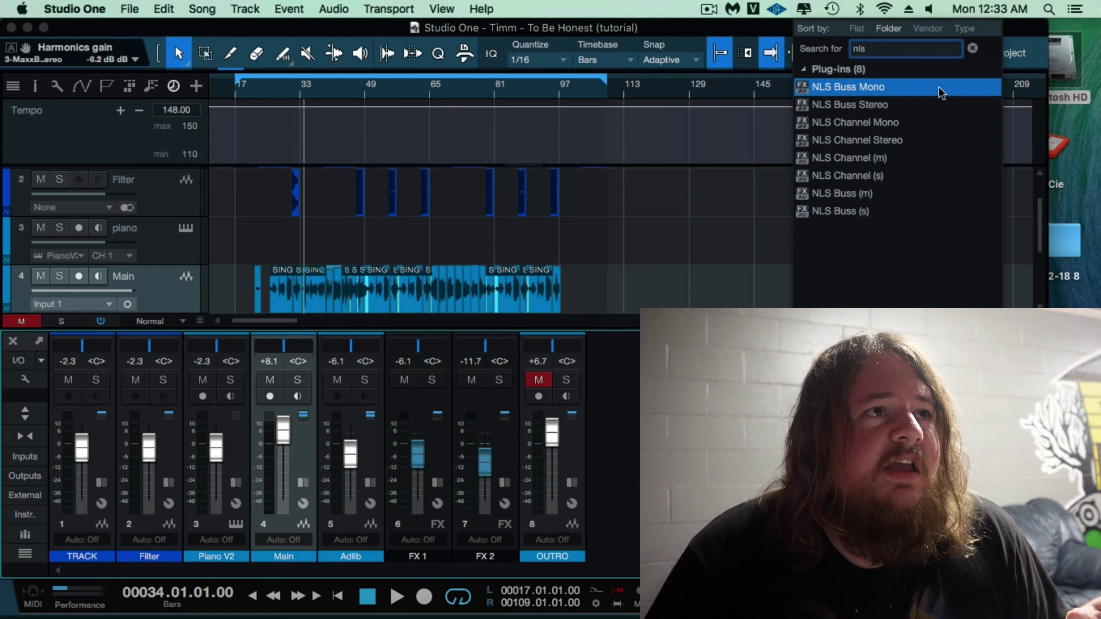
key(F7)
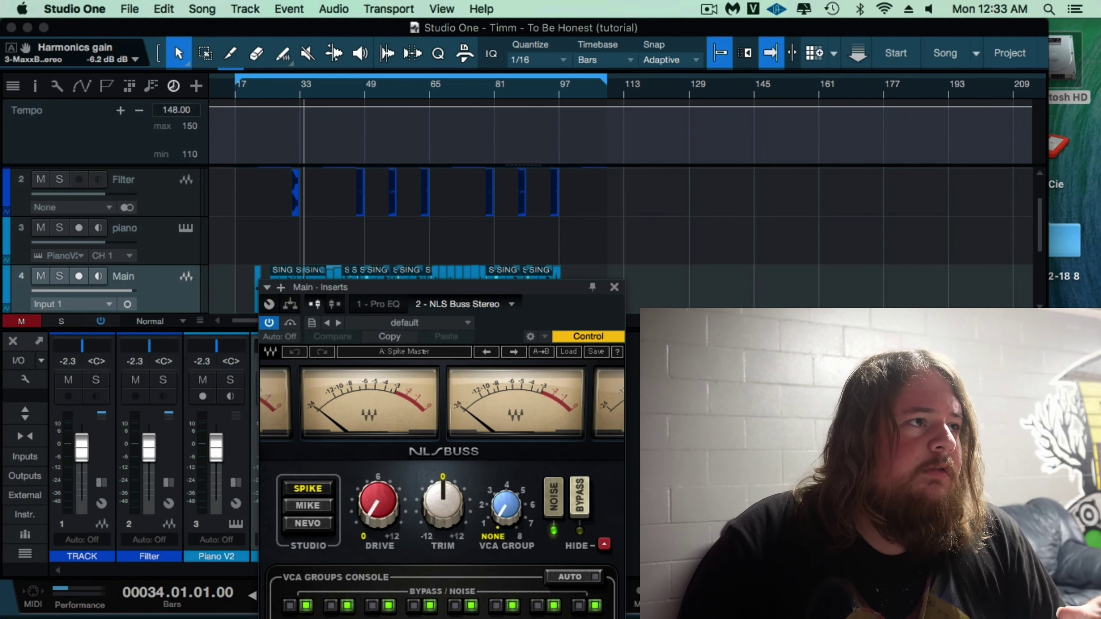
- While playing, set NLS Buss's drive to 2.8, compare the MIKE and NEVO studio models, and keep MIKE
key(space)
drag(517, 284, 551, 94)
drag(417, 319, 372, 332)
click(366, 321)
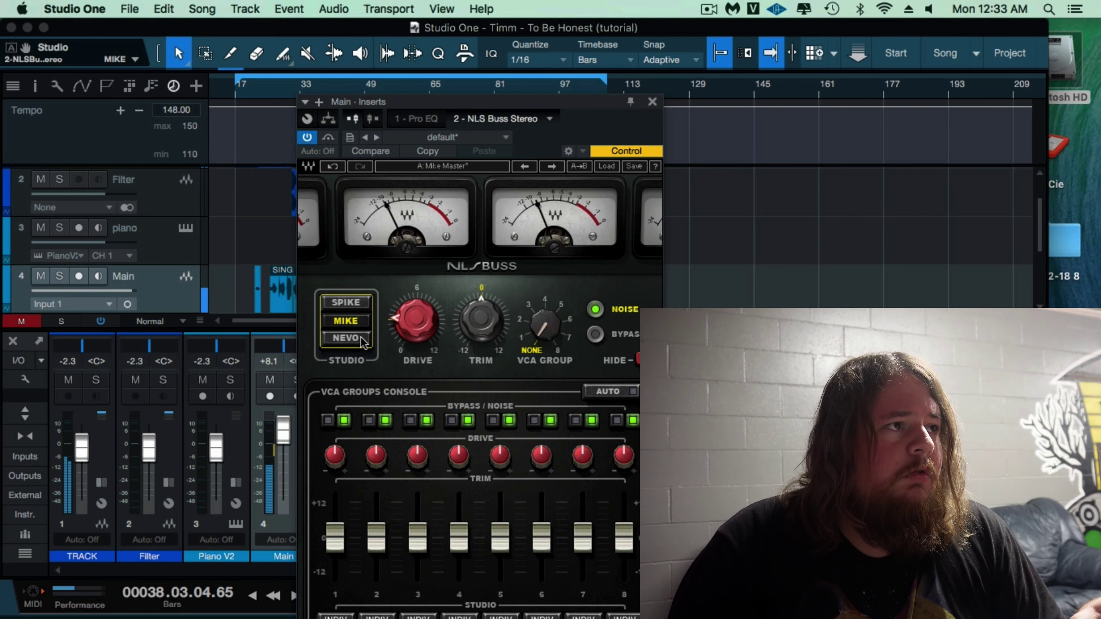
click(359, 337)
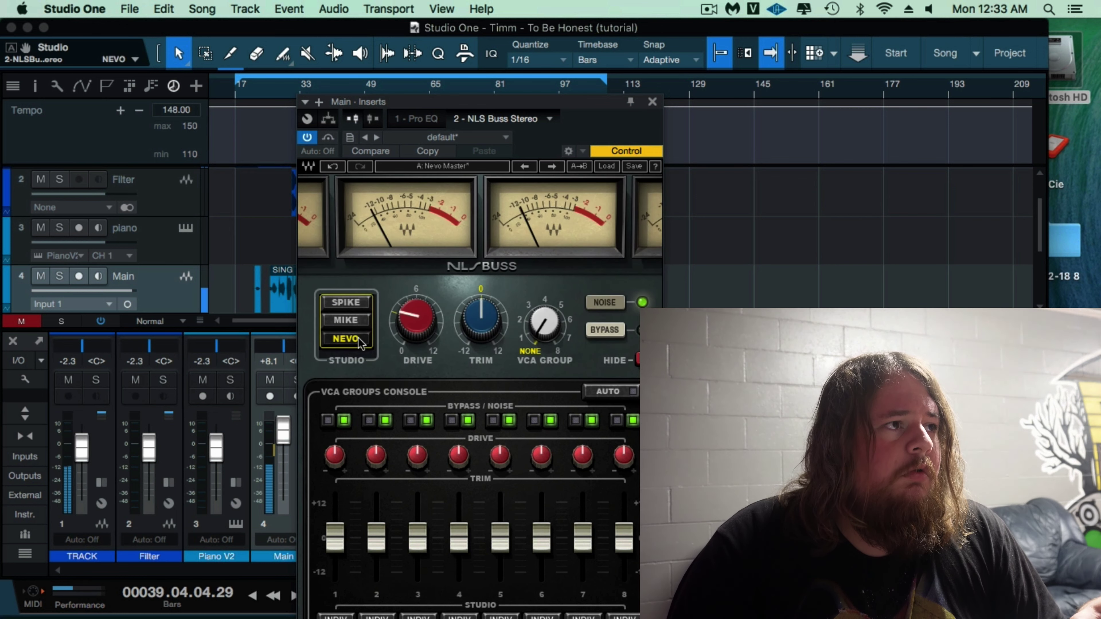
click(345, 321)
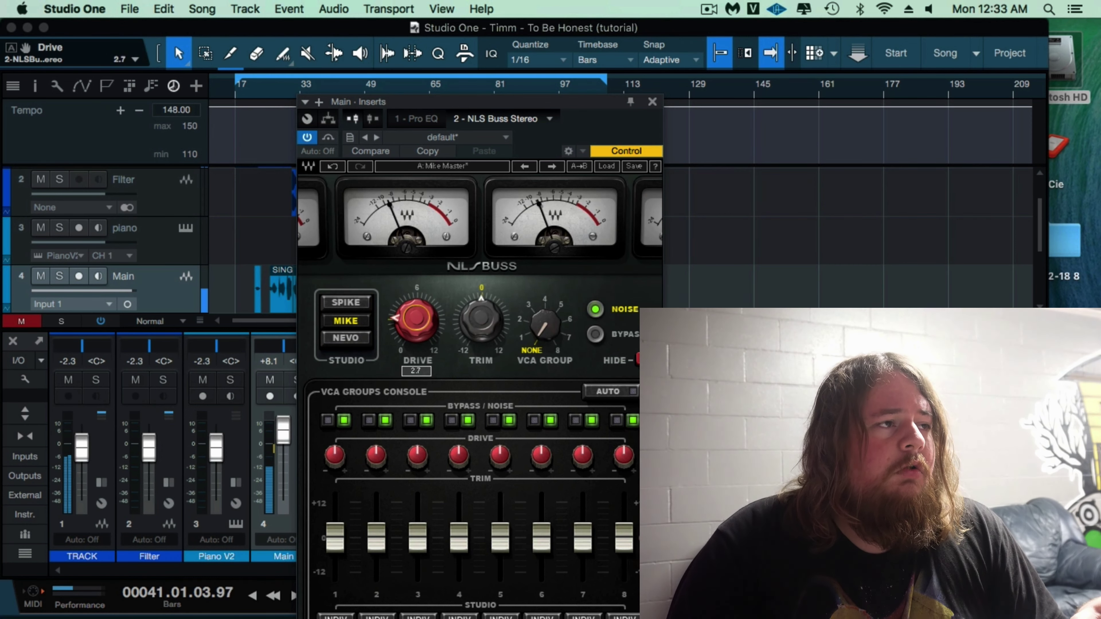
click(652, 102)
key(space)
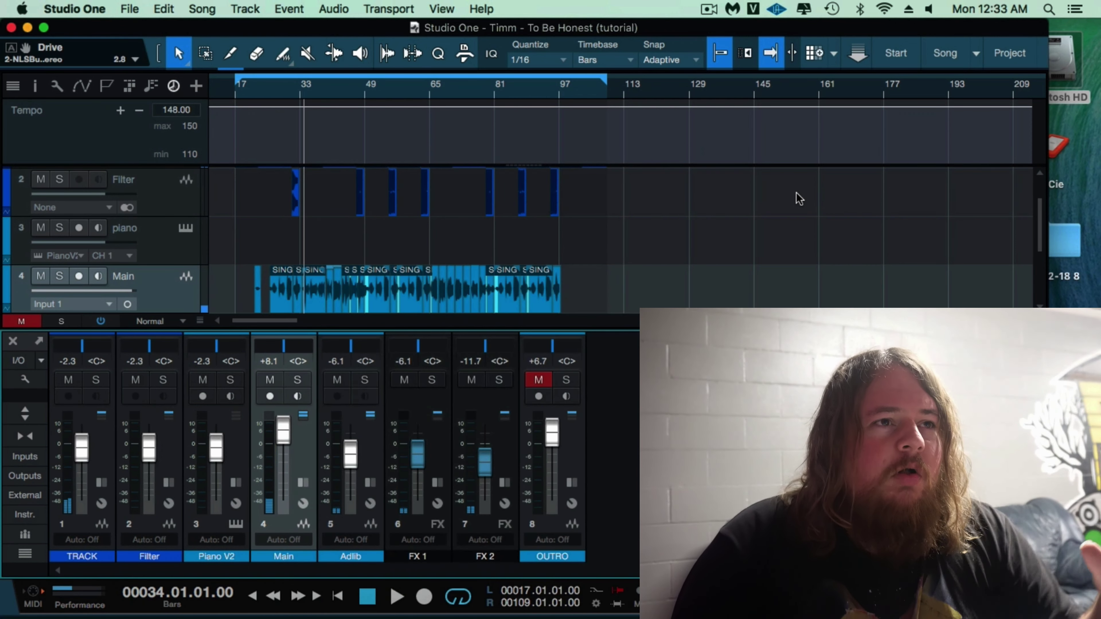
- Search the plug-ins for "spec" and add Spectre to the Main output's inserts
key(F5)
text(spec)
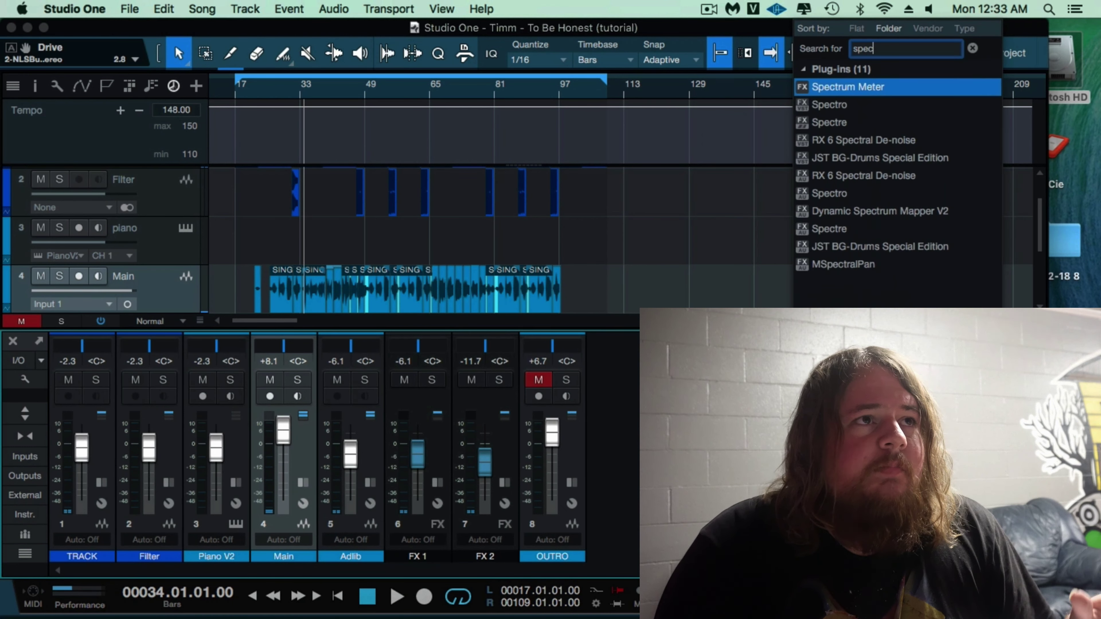
click(914, 159)
click(892, 126)
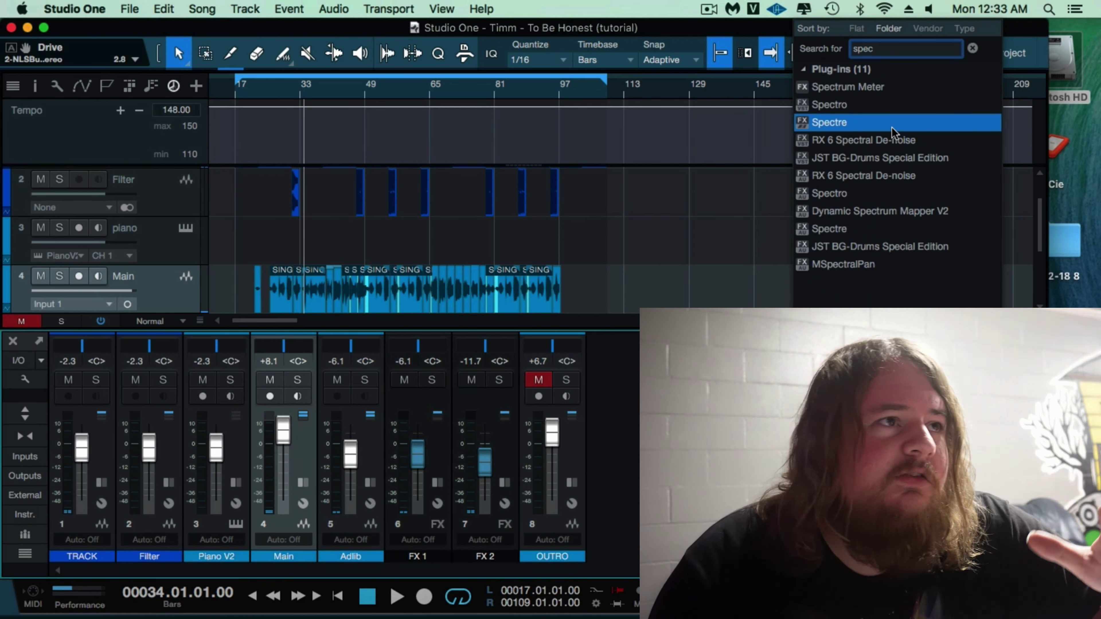
double_click(874, 129)
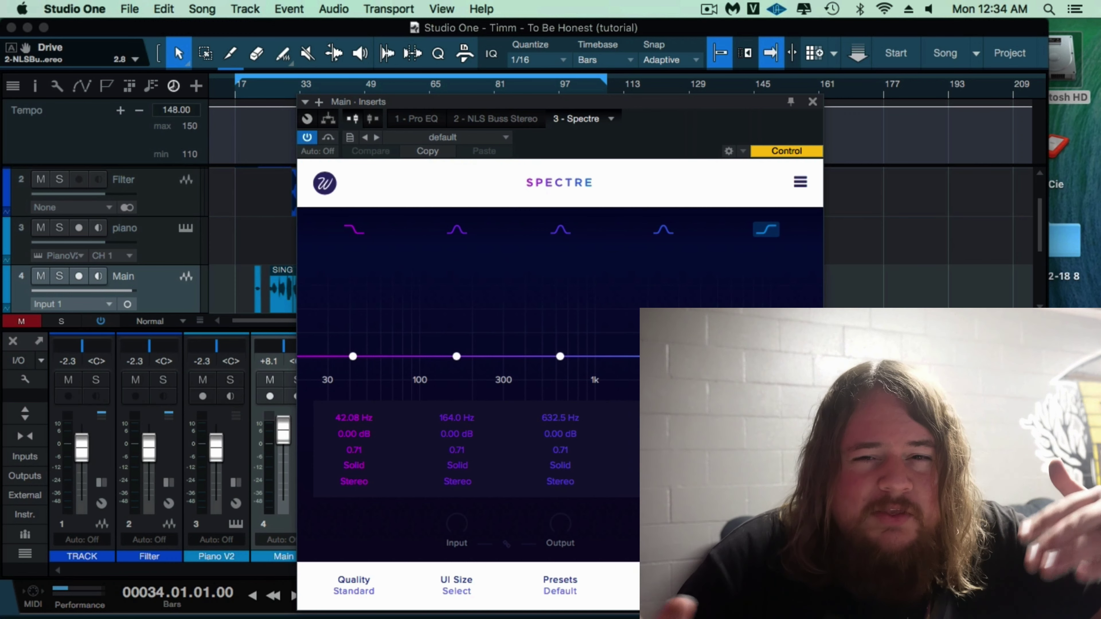
- During playback, set Spectre's middle peak band to about 178.6 Hz with a 1.02 dB boost
key(space)
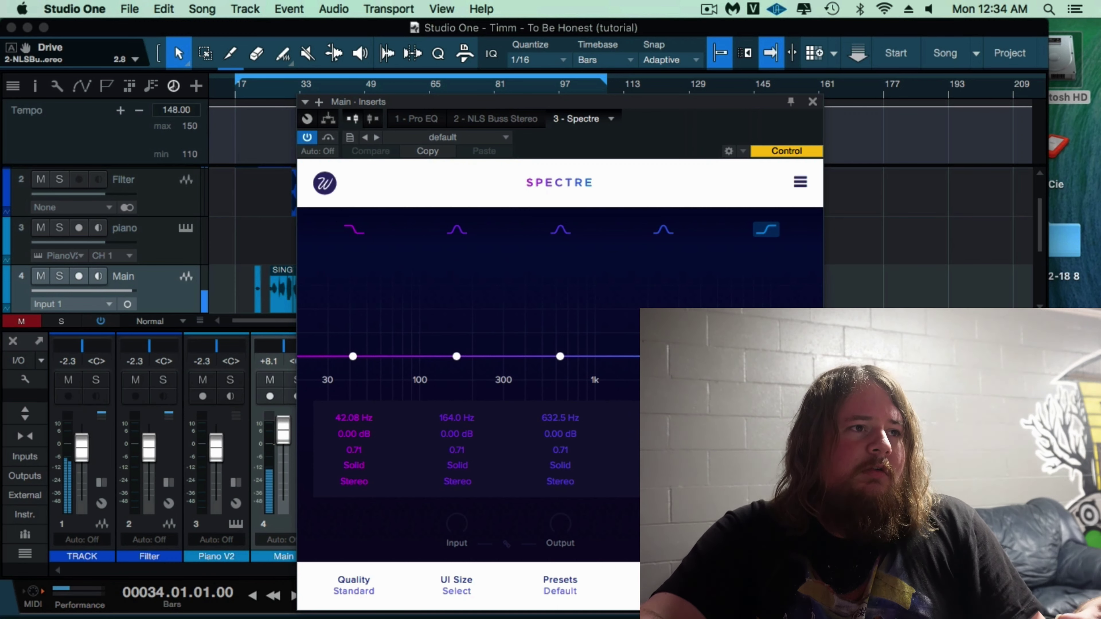
drag(560, 356, 455, 345)
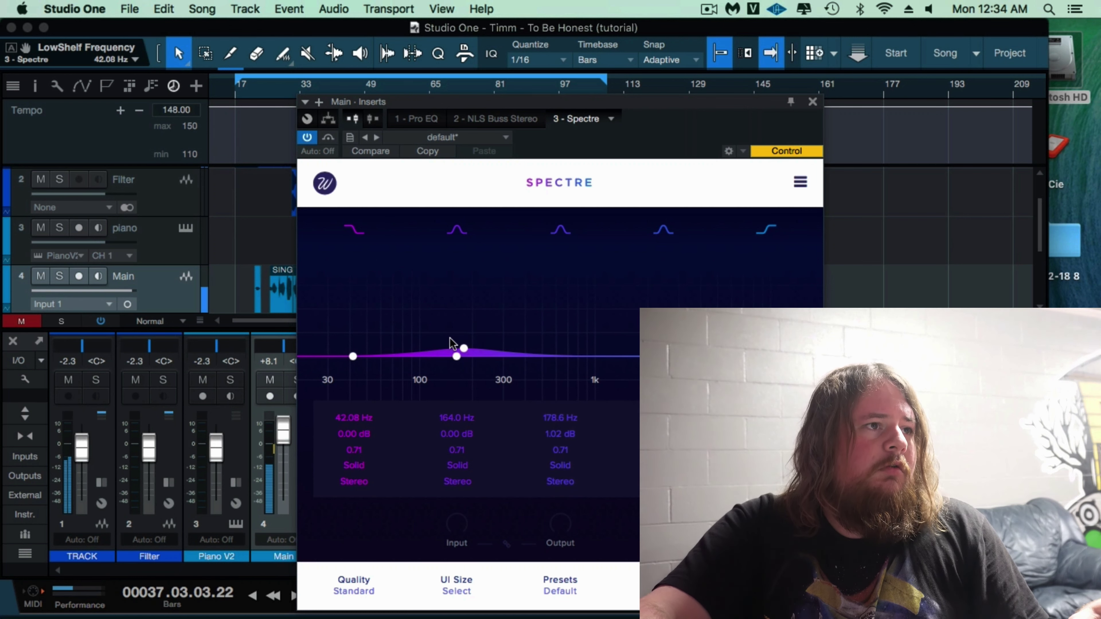
key(space)
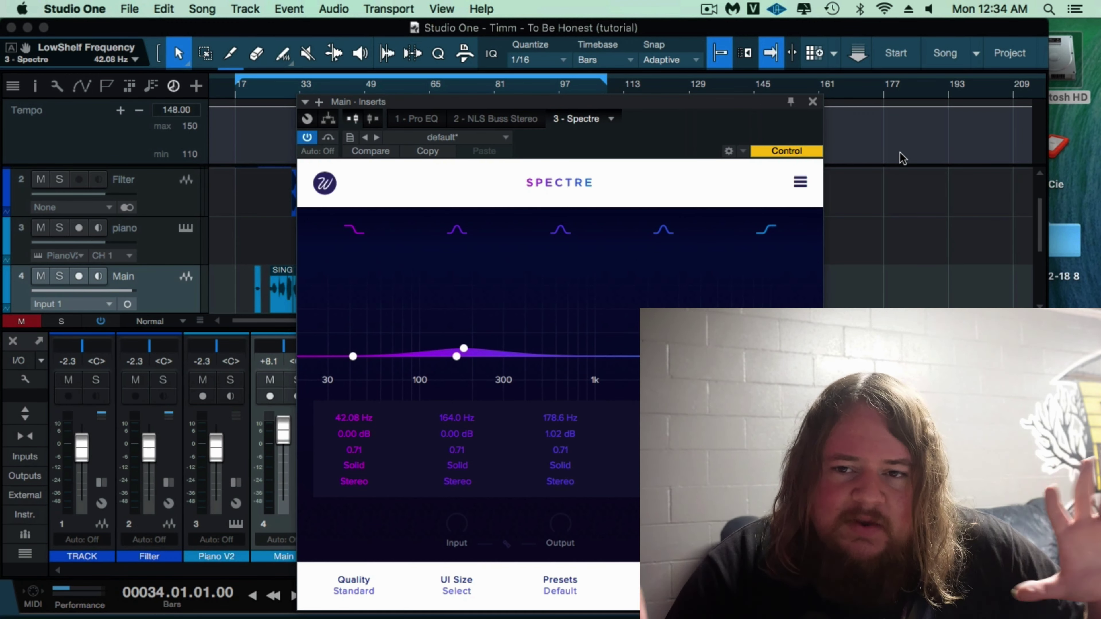
- During playback, audition Spectre's high-shelf band with the Warm, Tube, Tape and Clean color modes
key(space)
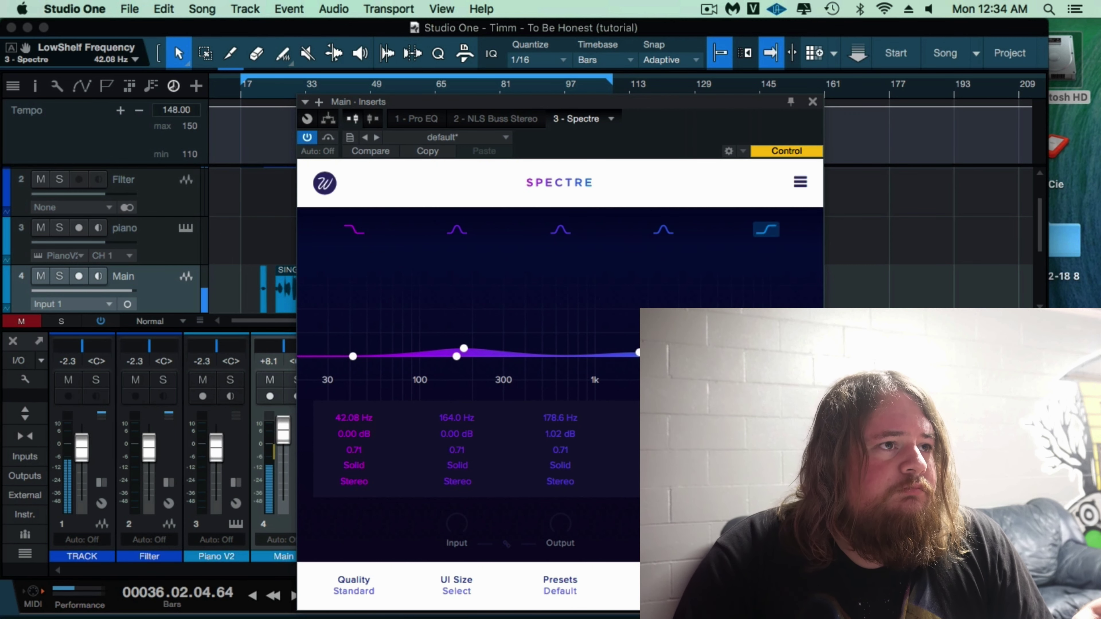
click(766, 466)
click(776, 303)
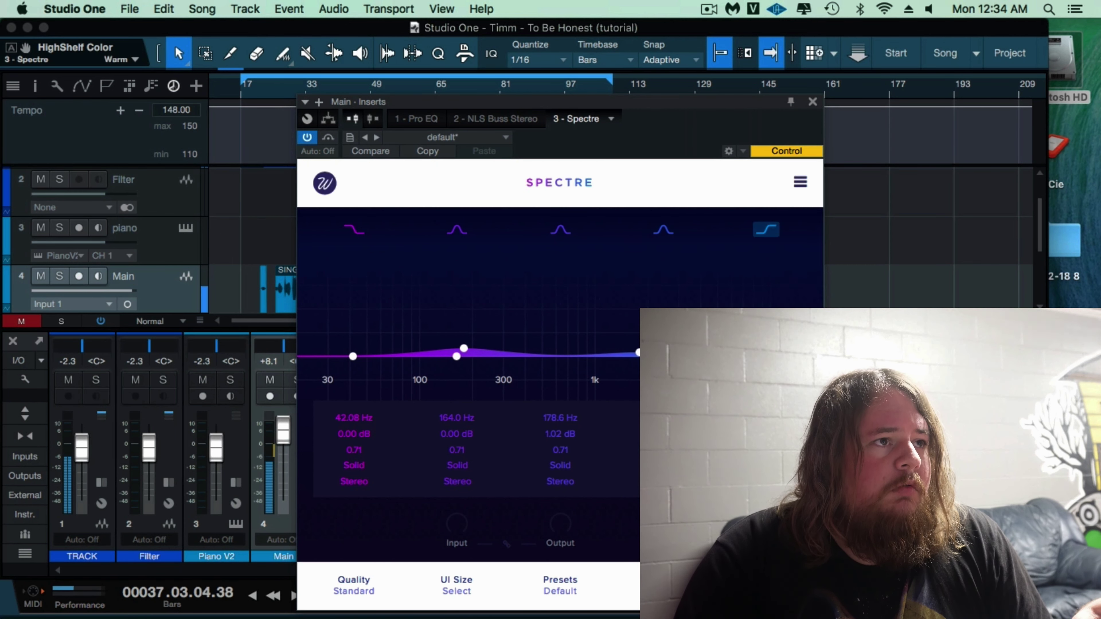
click(766, 465)
click(776, 299)
click(765, 465)
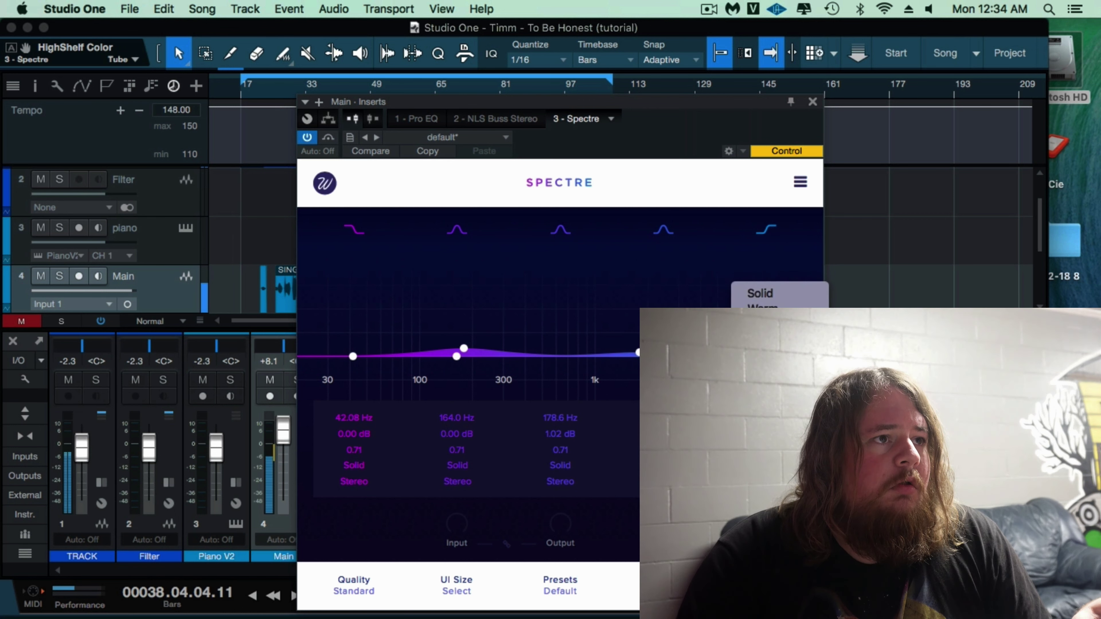
click(776, 299)
click(766, 465)
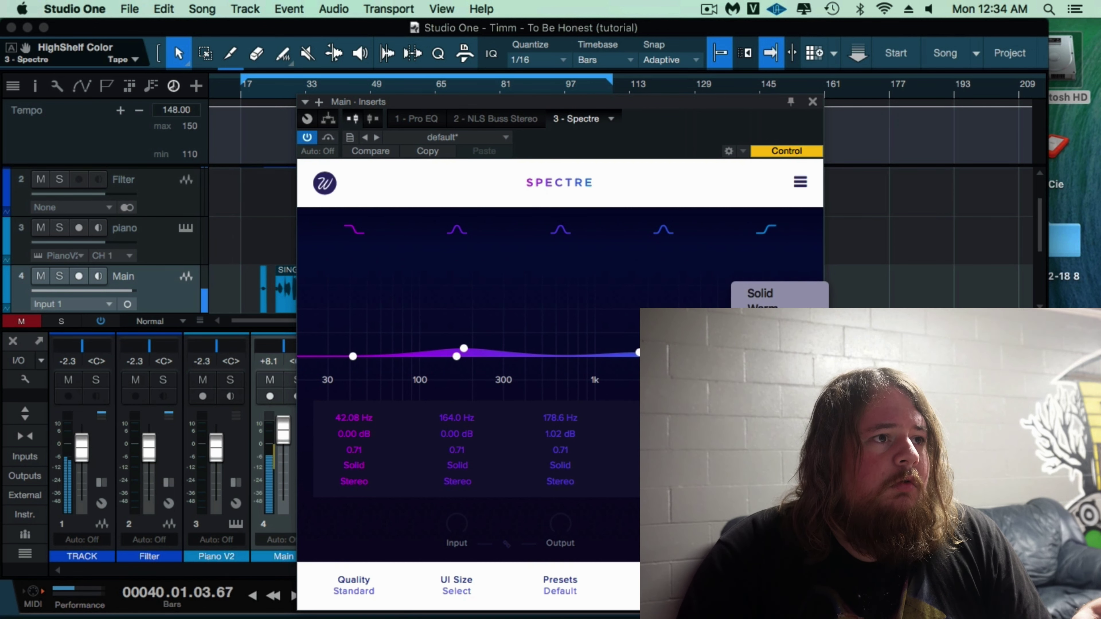
key(Escape)
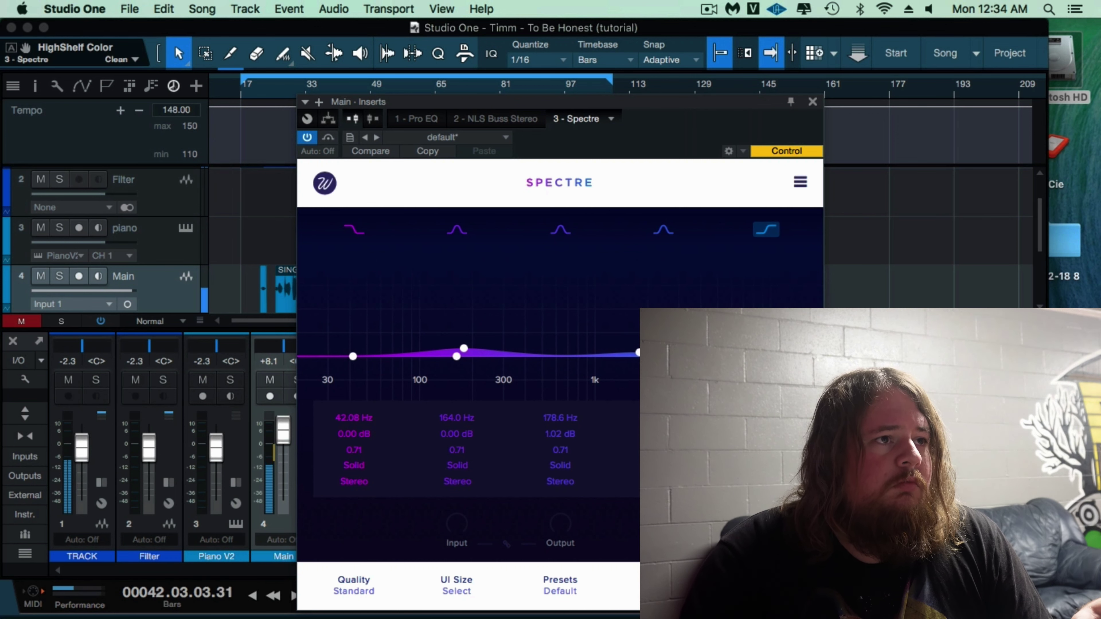
key(space)
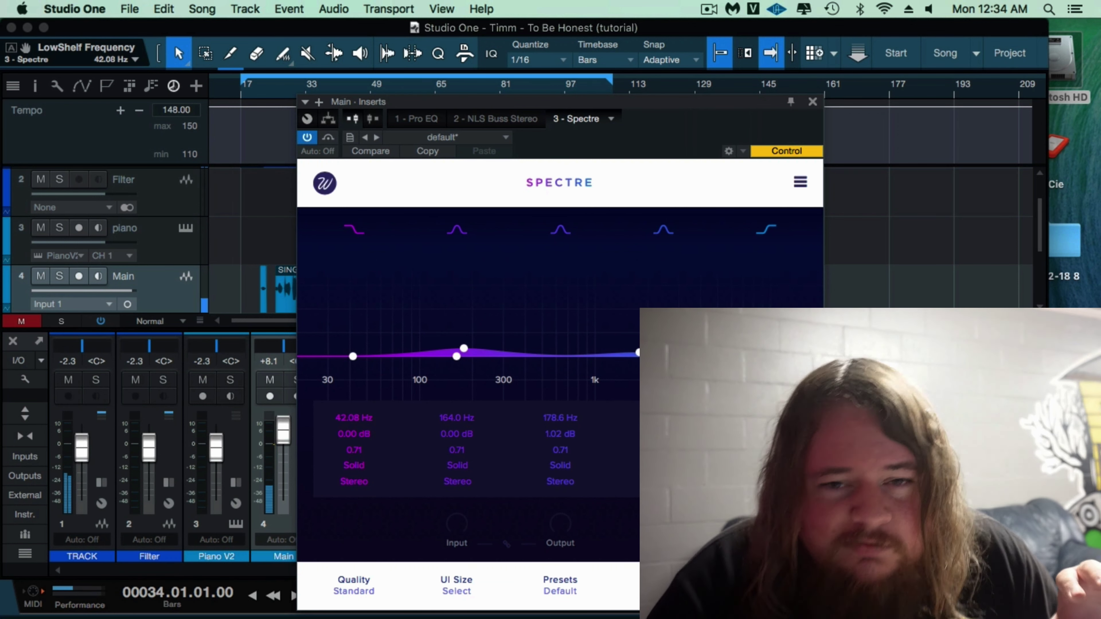
- Set Spectre's color mode to Warm on the third peak band, and to Tape on the first peak band and high shelf
click(663, 466)
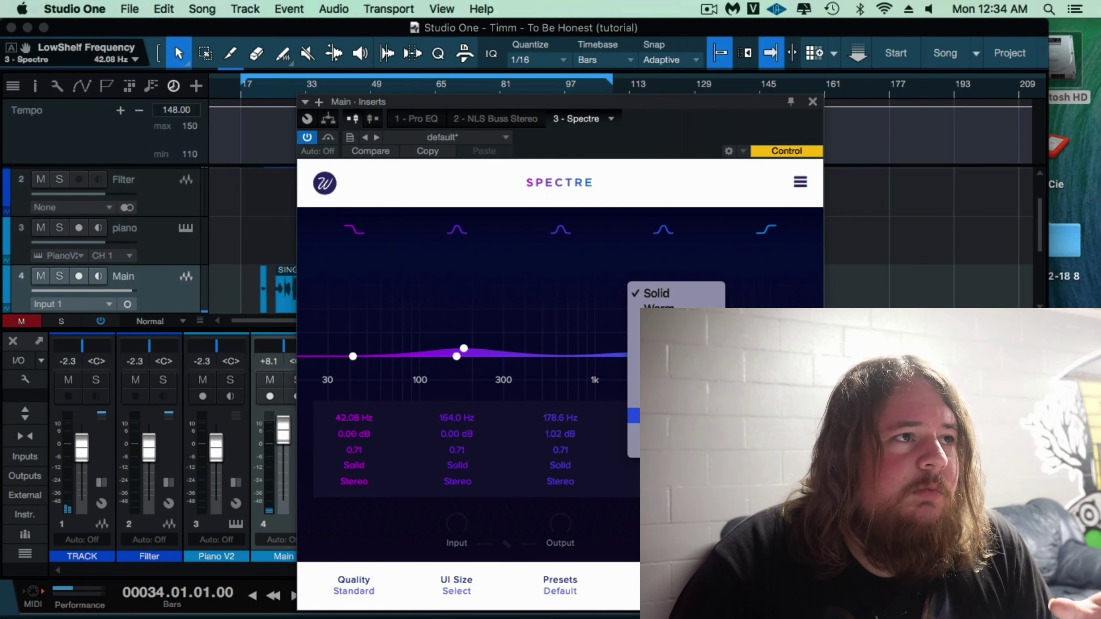
click(658, 309)
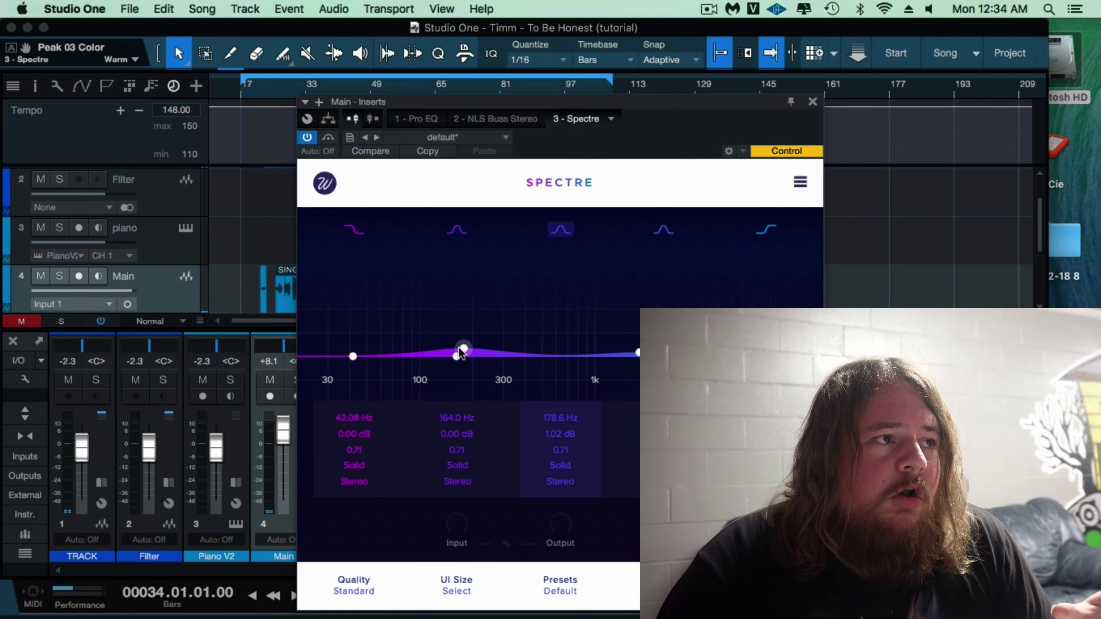
click(458, 466)
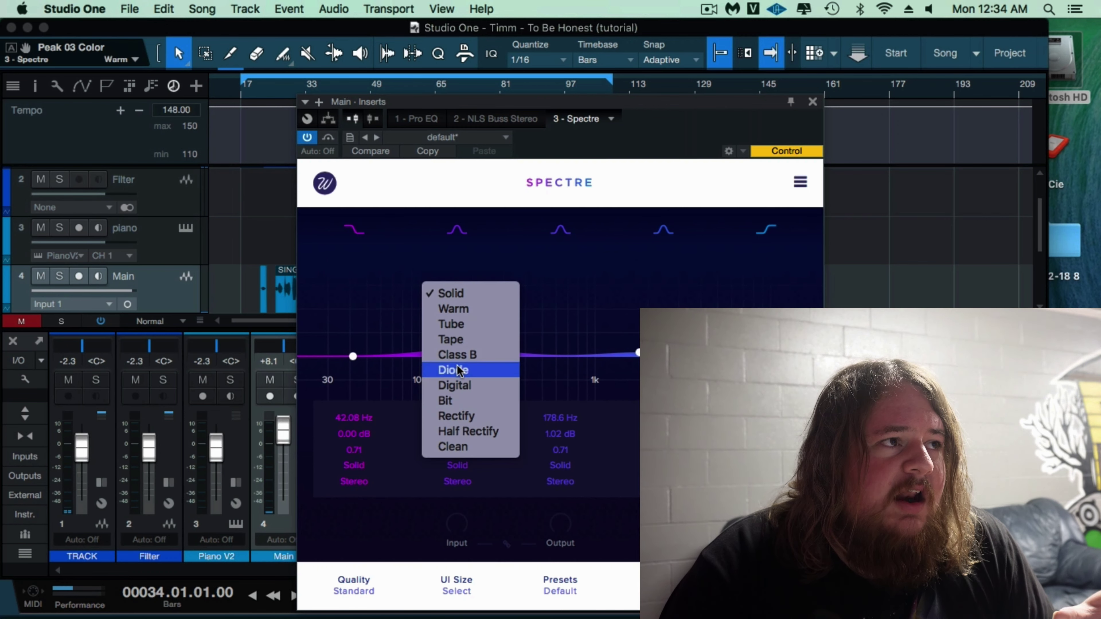
click(461, 329)
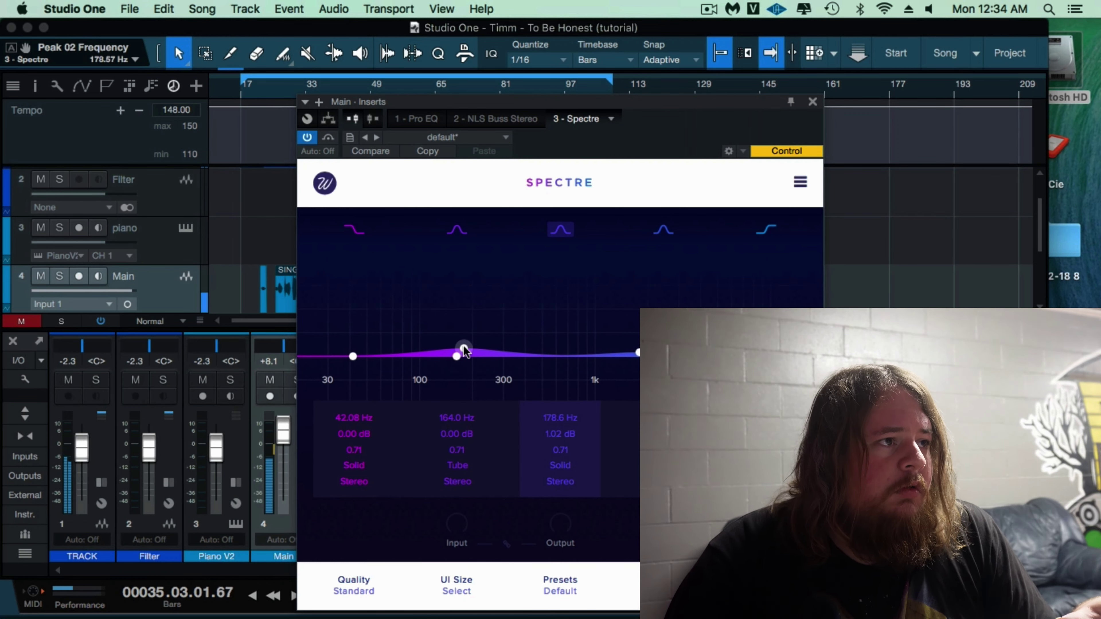
click(458, 466)
click(469, 343)
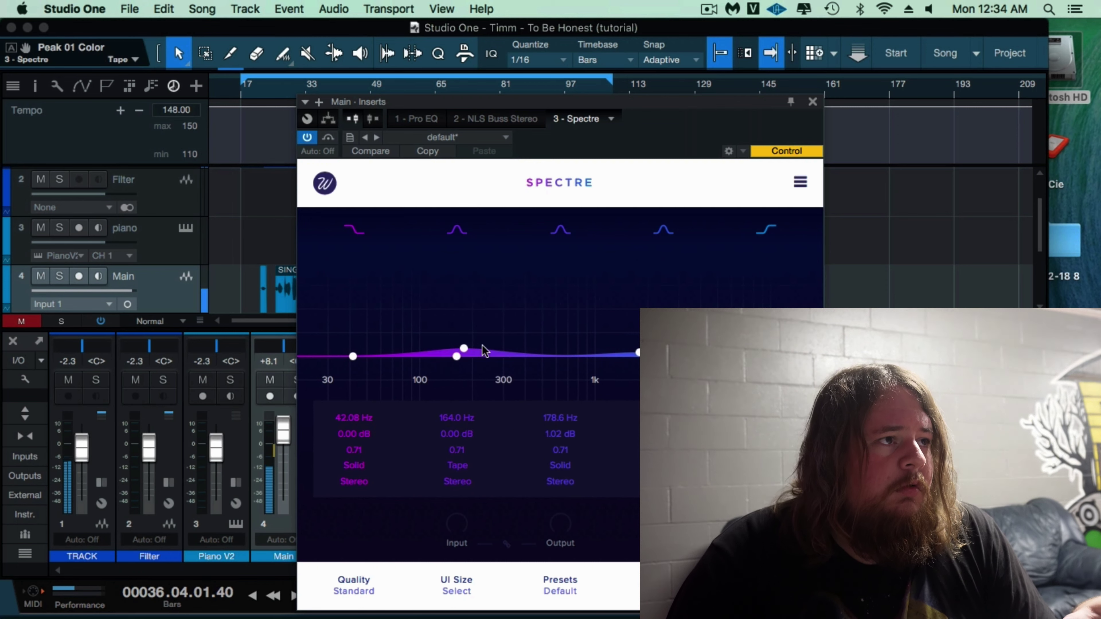
click(766, 465)
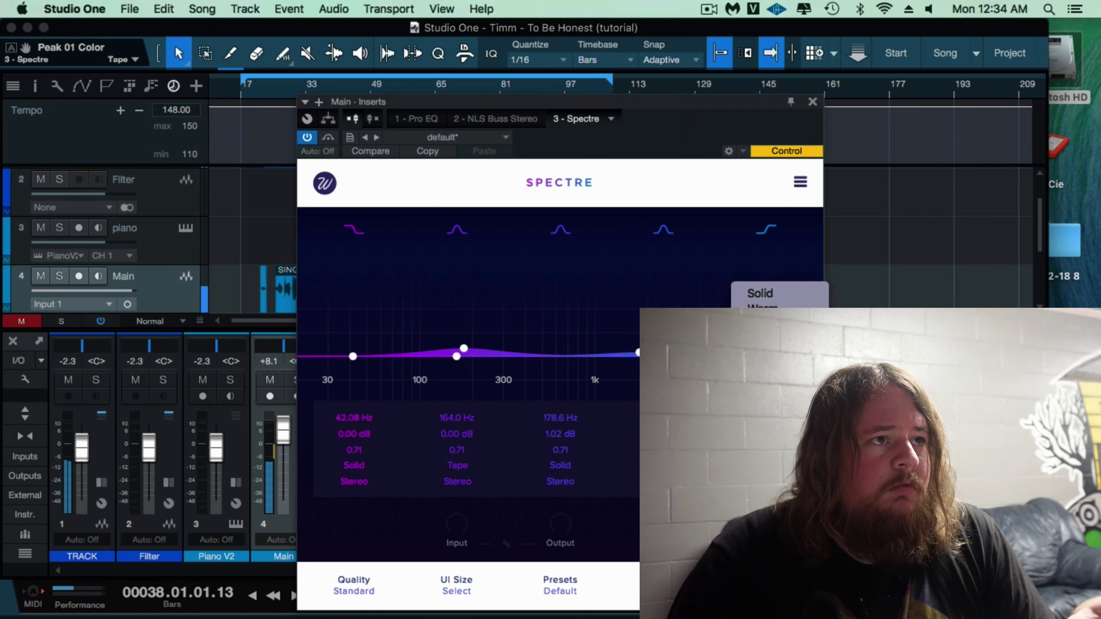
click(776, 325)
key(space)
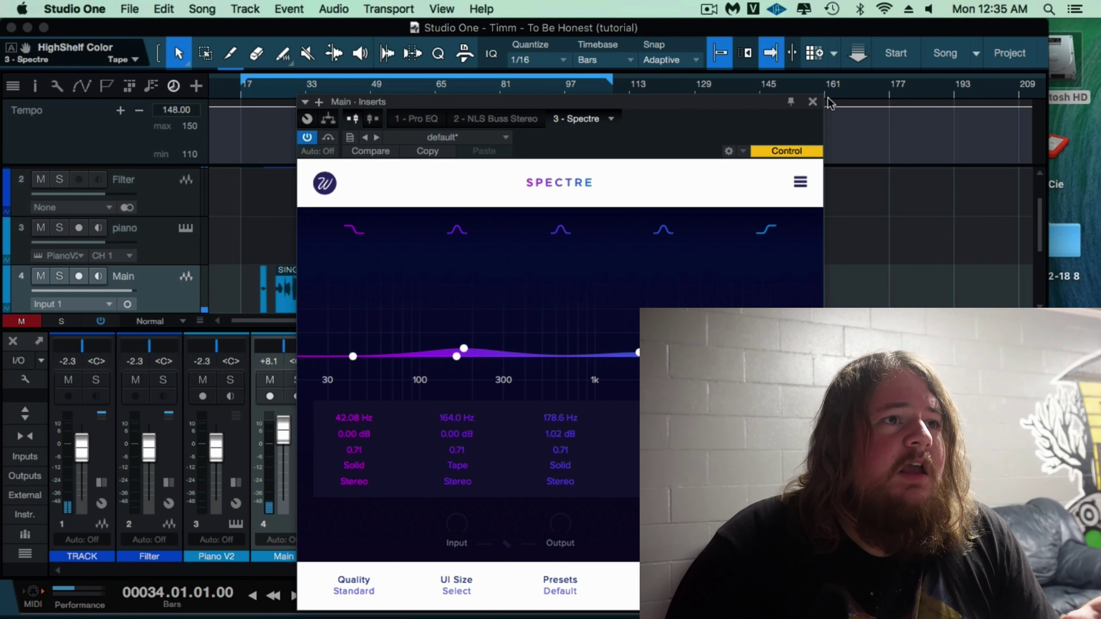
click(813, 102)
- Search the plug-ins for "mv" and add MV2 Stereo to the Main output's inserts after Spectre
key(F5)
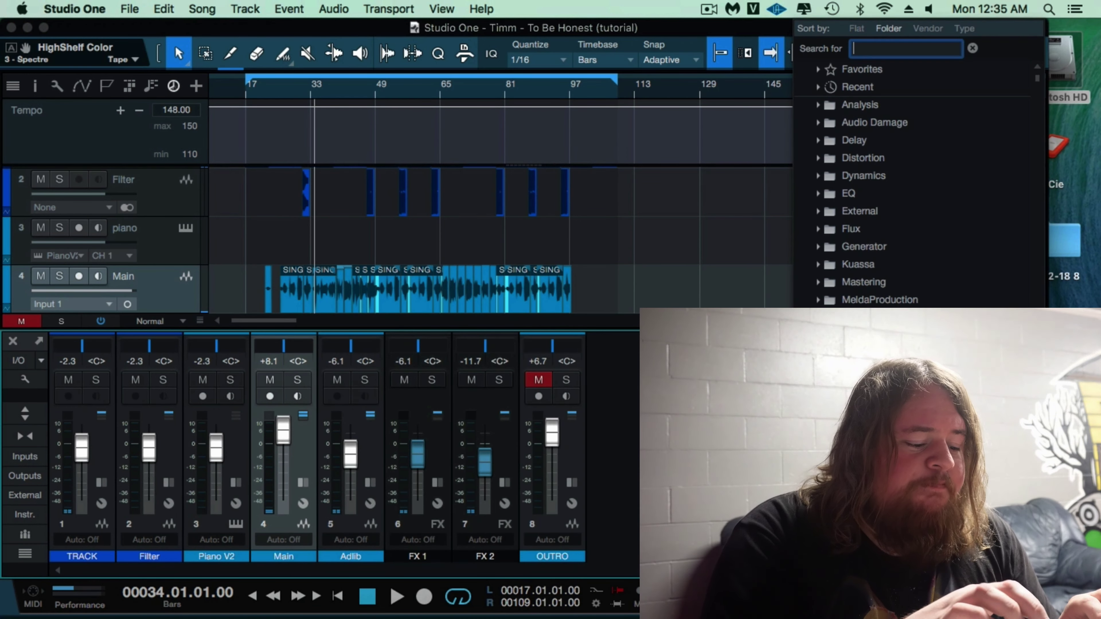
text(mv)
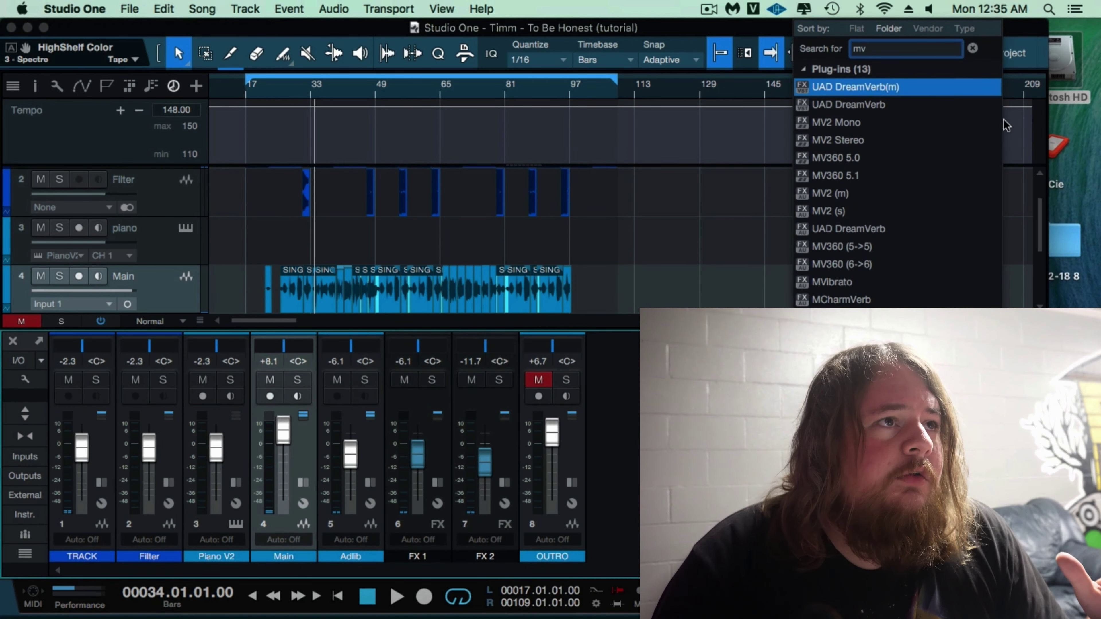
double_click(868, 138)
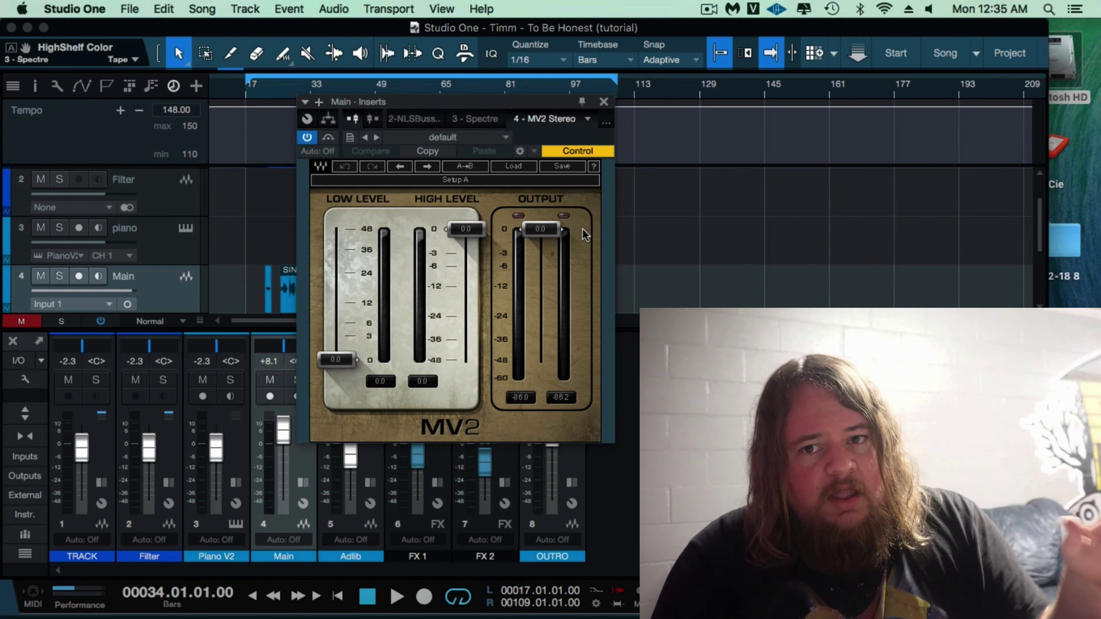
- Set MV2's High Level to -1.0 dB and raise its Low Level to 8.8 dB during playback
mouse_move(353, 368)
mouse_down()
mouse_move(353, 321)
mouse_move(354, 368)
mouse_up()
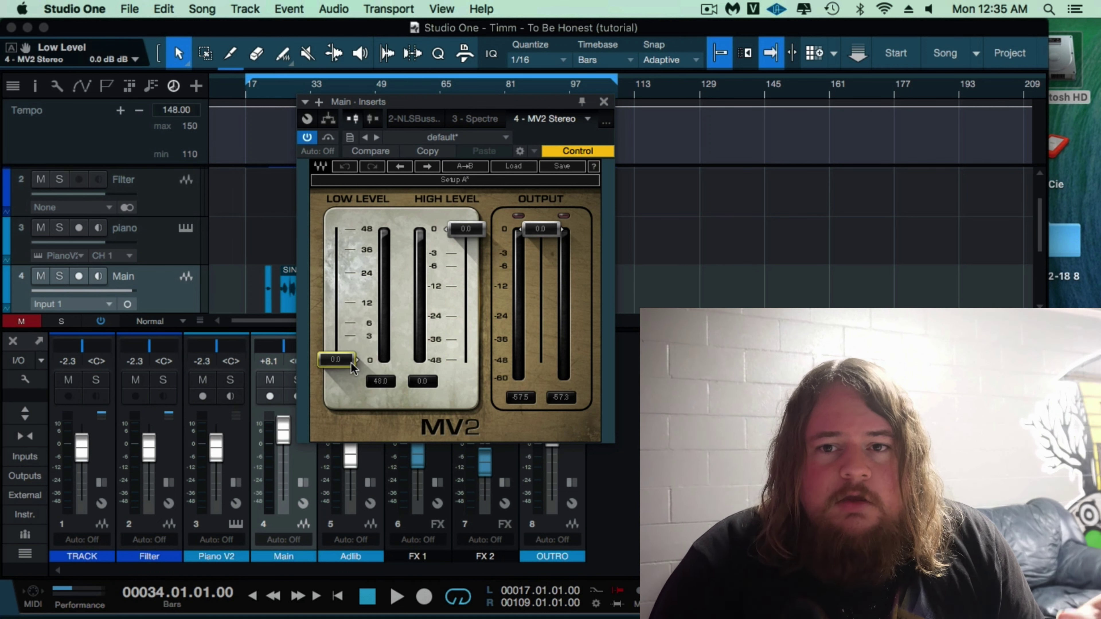
drag(476, 229, 481, 247)
key(space)
drag(361, 362, 336, 312)
key(space)
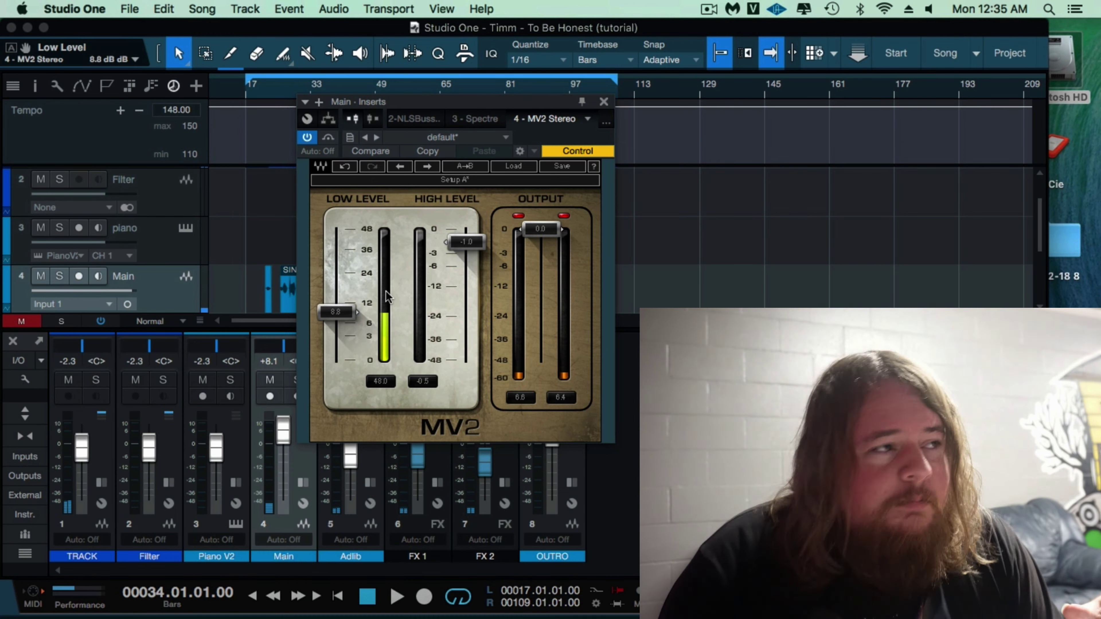
- Reduce MV2's Low Level to 2.1 dB while listening to the song, and close the plug-in window
drag(336, 322, 330, 359)
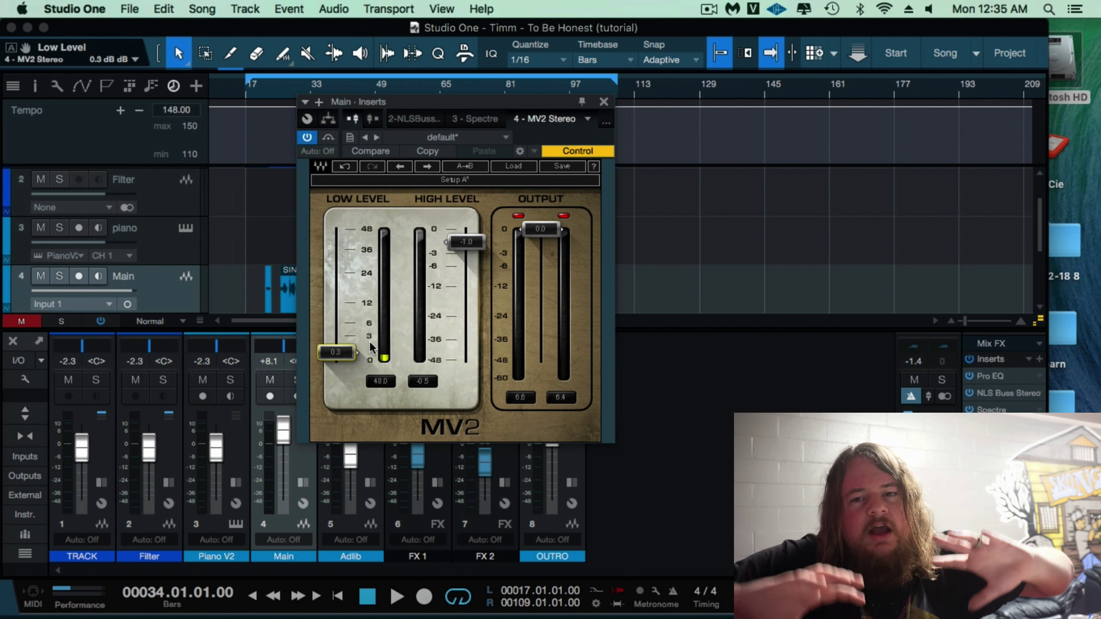
key(space)
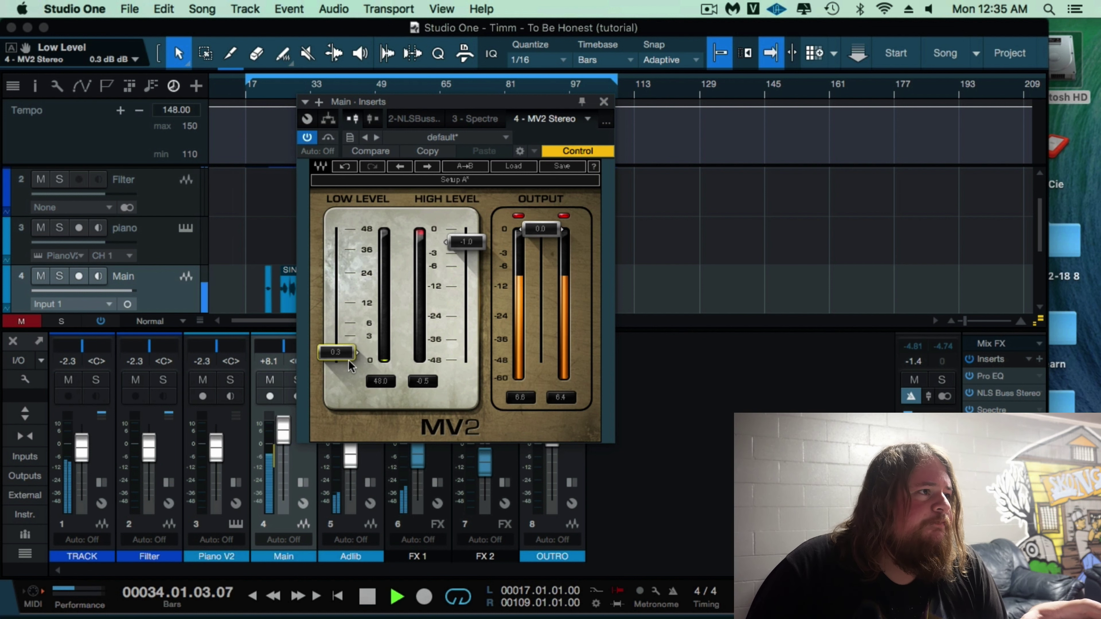
drag(348, 359, 336, 339)
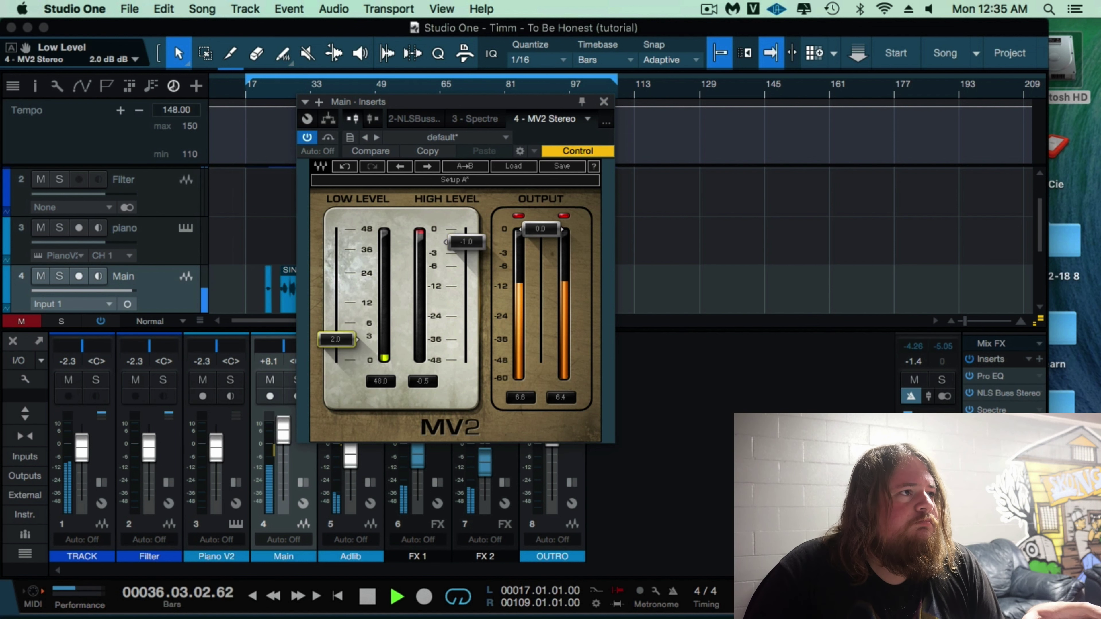
click(467, 249)
key(space)
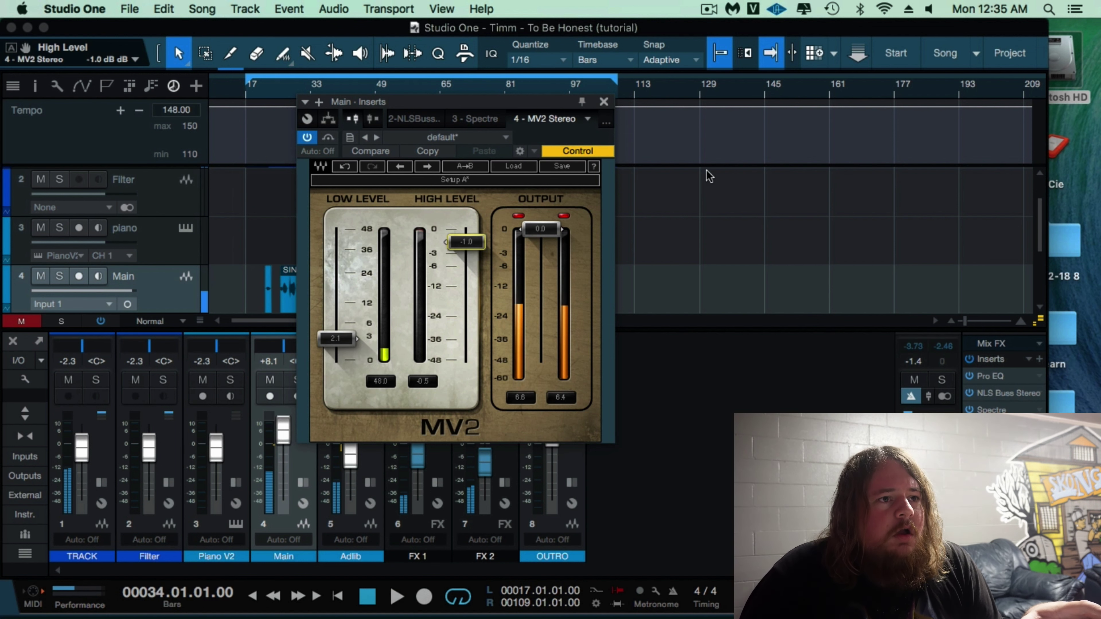
click(604, 101)
- Search for "ozone 6", add iZotope Ozone 6 to the Main output's post-fader inserts, and remove its Equalizer module
click(1039, 376)
key(Escape)
click(1039, 359)
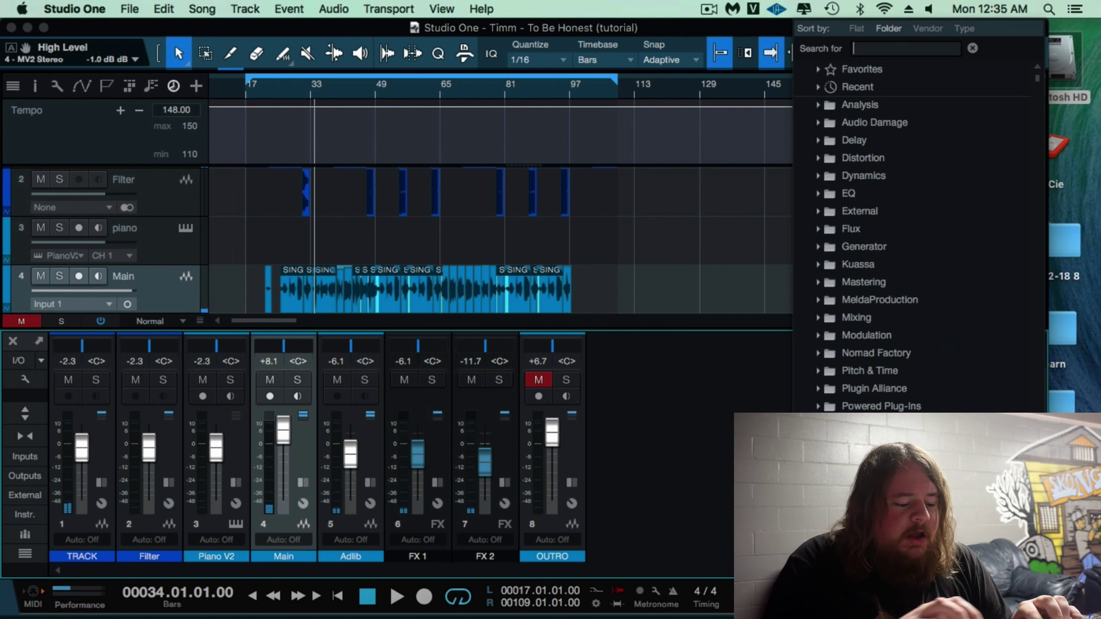
text(ozone 6)
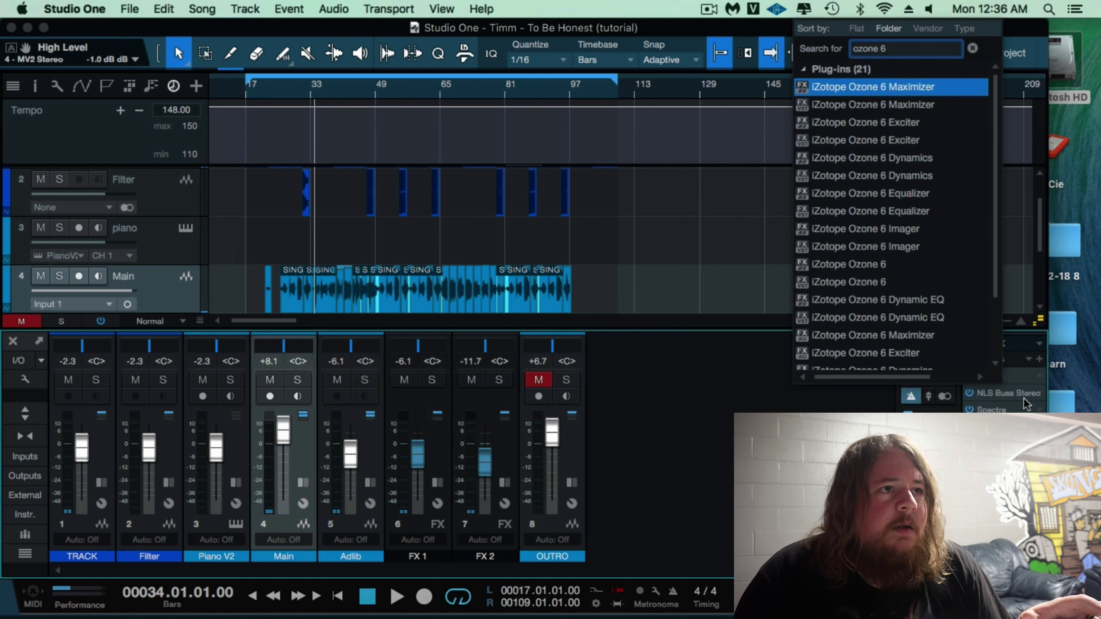
double_click(842, 280)
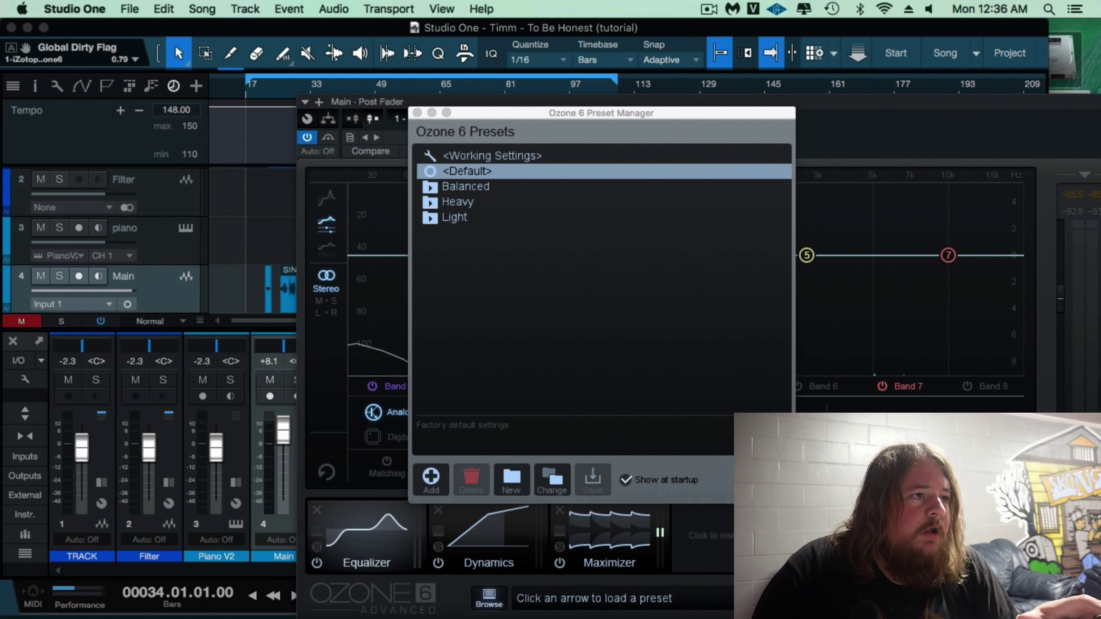
key(Return)
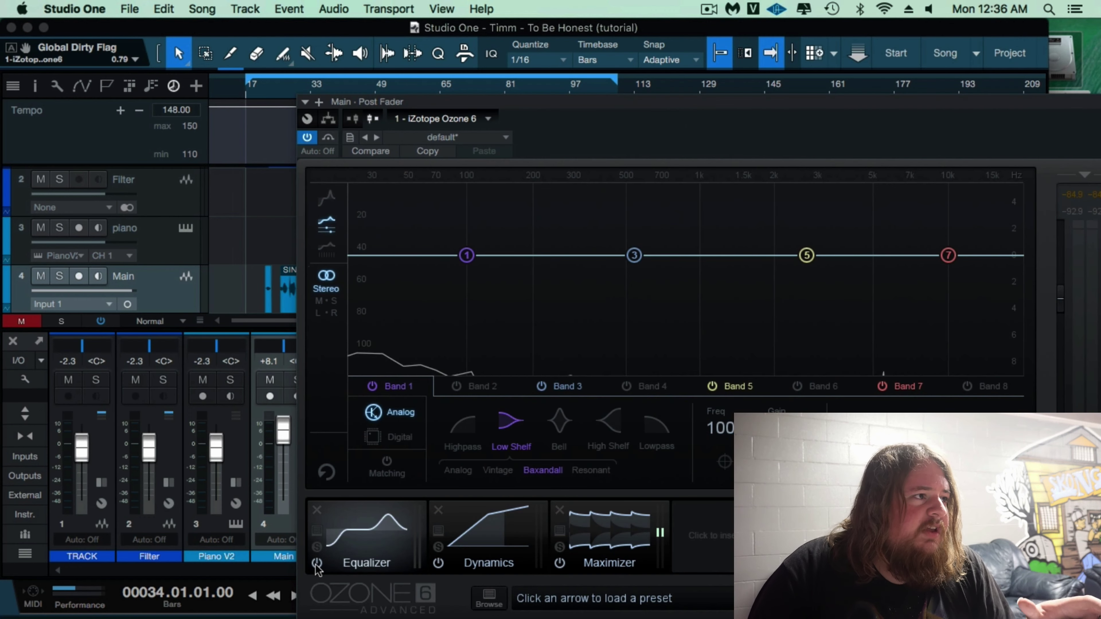
click(317, 510)
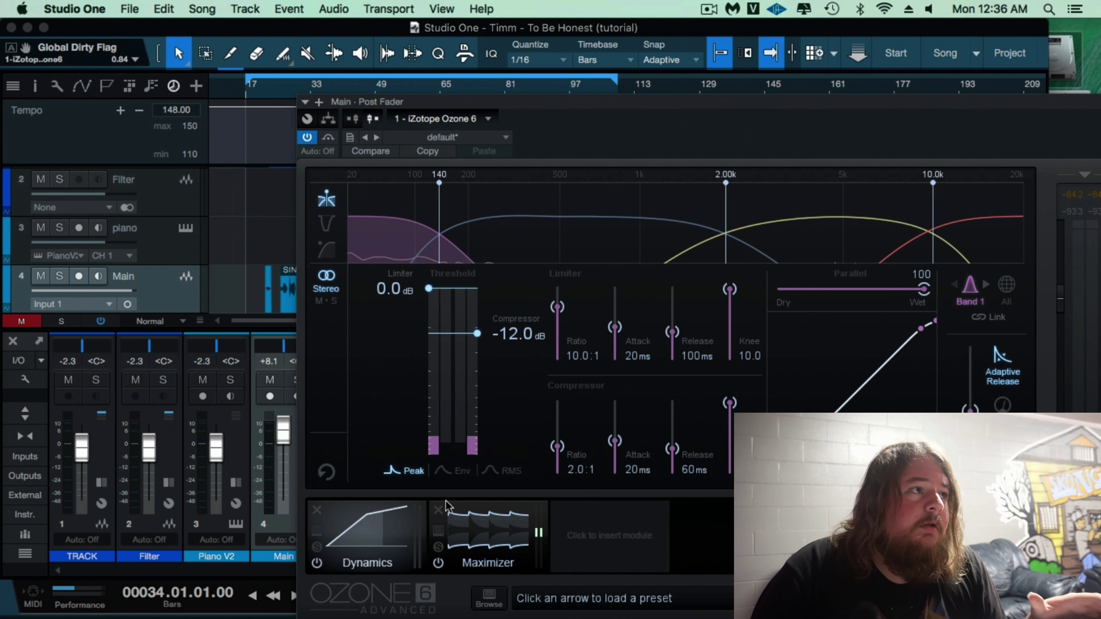
- While playing, set the Dynamics Band 1 compressor threshold to -17.4 dB and its upper crossover to 104 Hz
key(space)
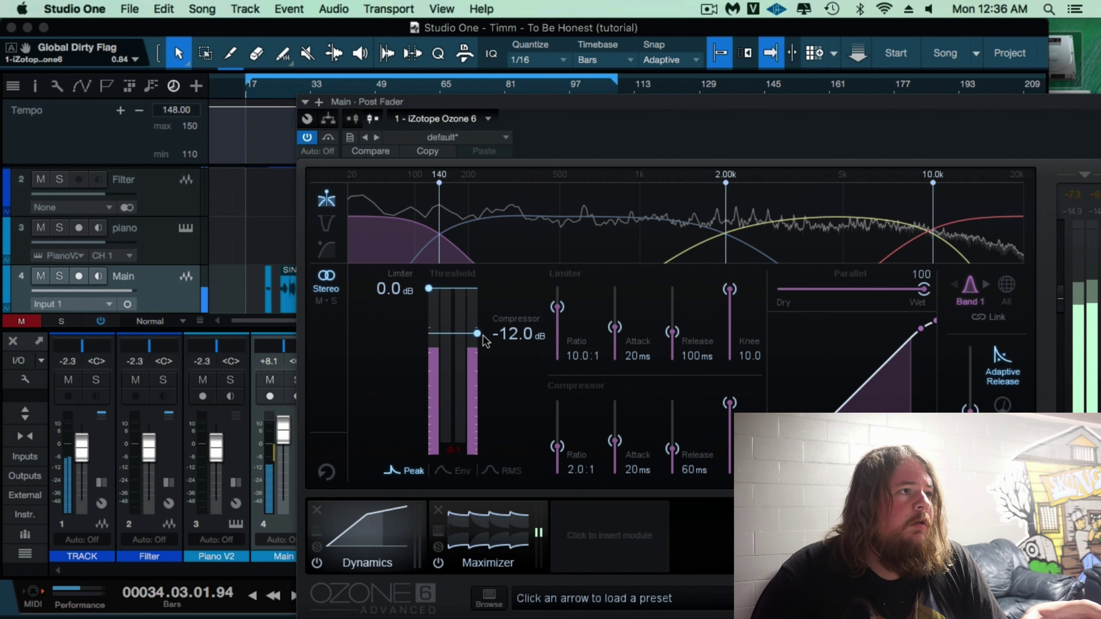
drag(477, 334, 474, 350)
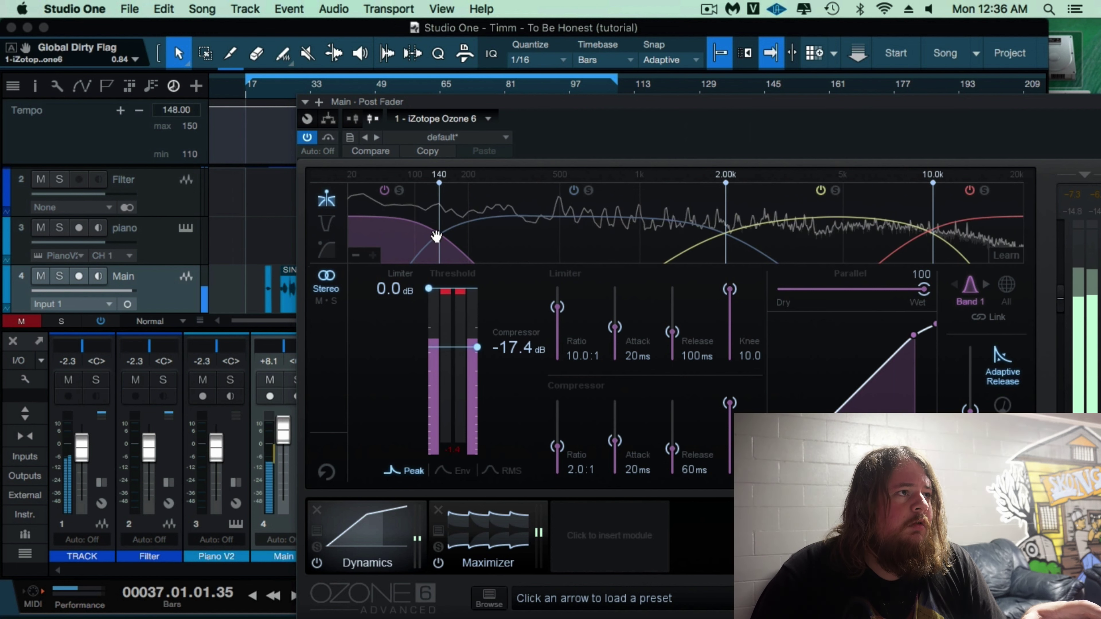
drag(435, 238, 418, 234)
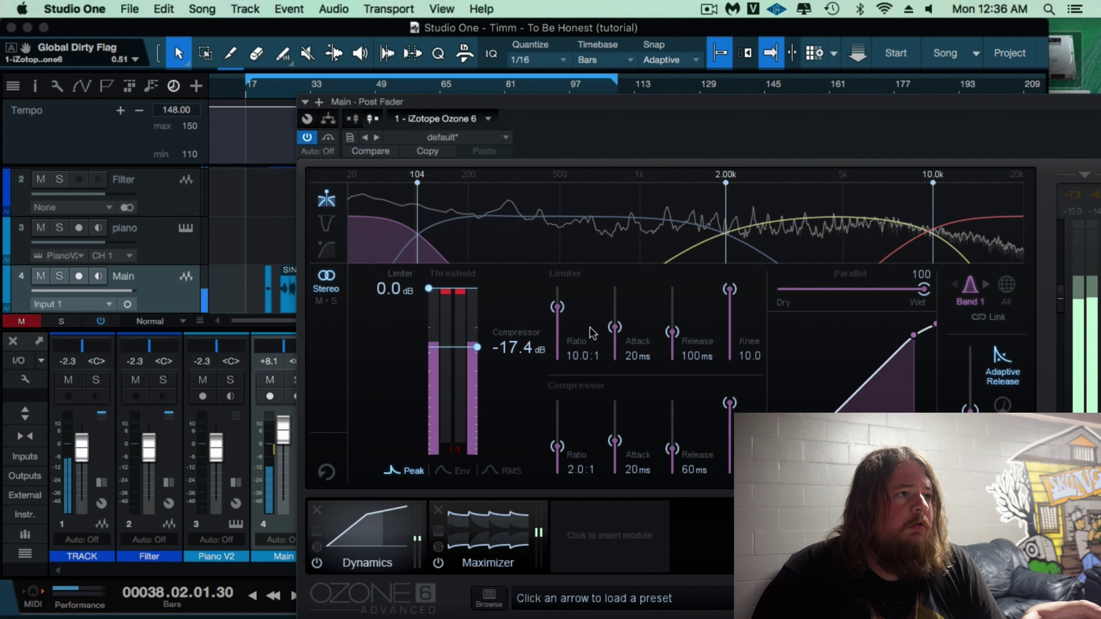
- During playback, set Band 1's limiter to 20 ms attack, 5 ms release and a (2.5):1 ratio
drag(615, 328, 673, 350)
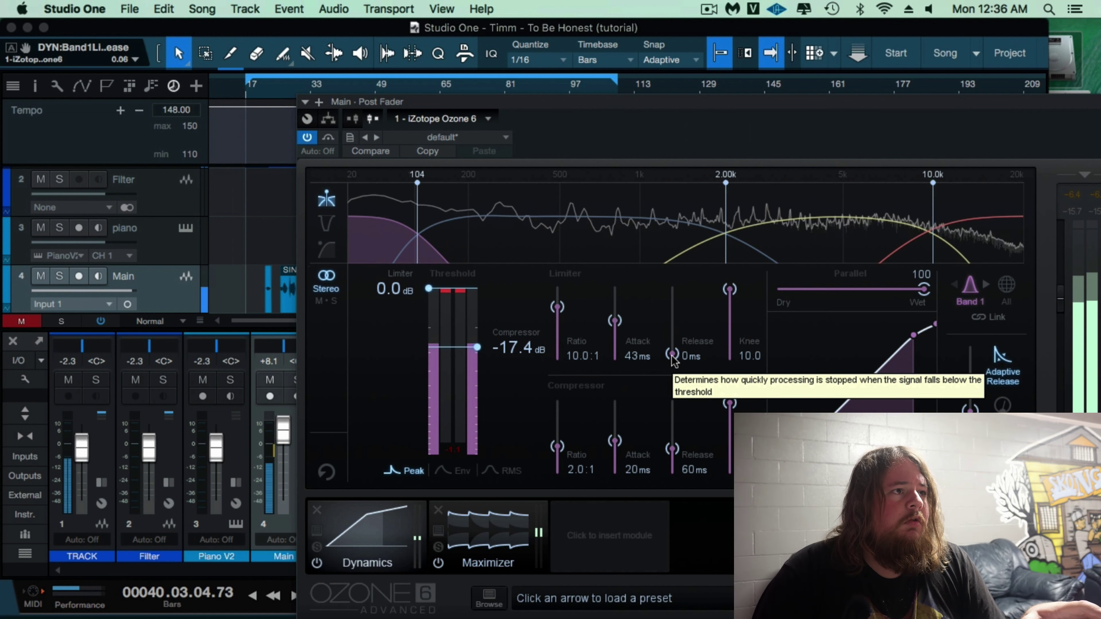
drag(673, 351, 673, 349)
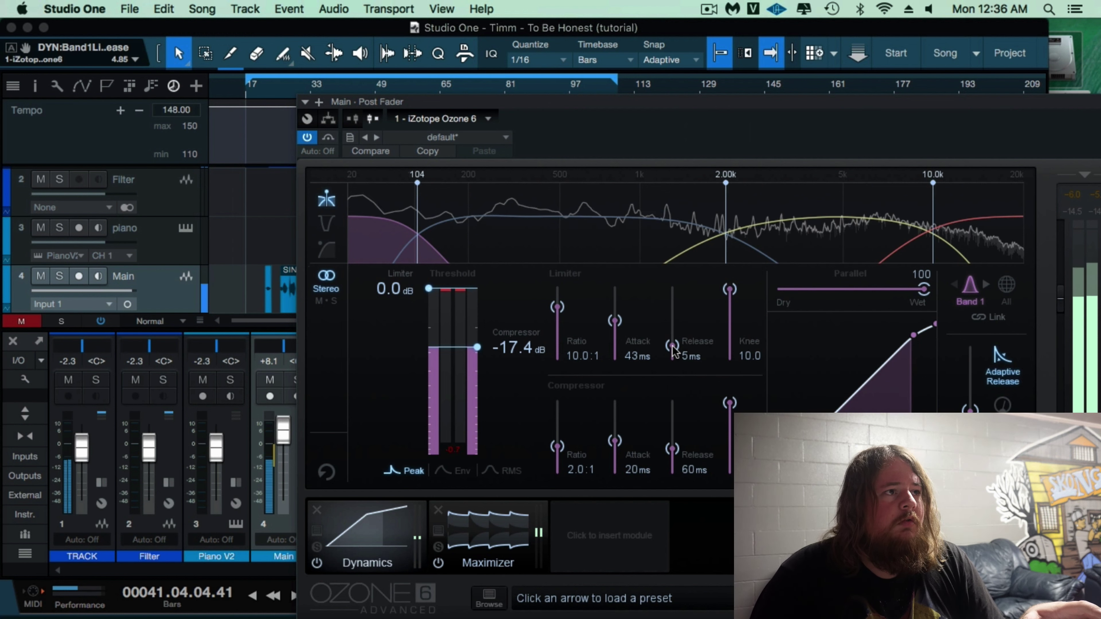
key(space)
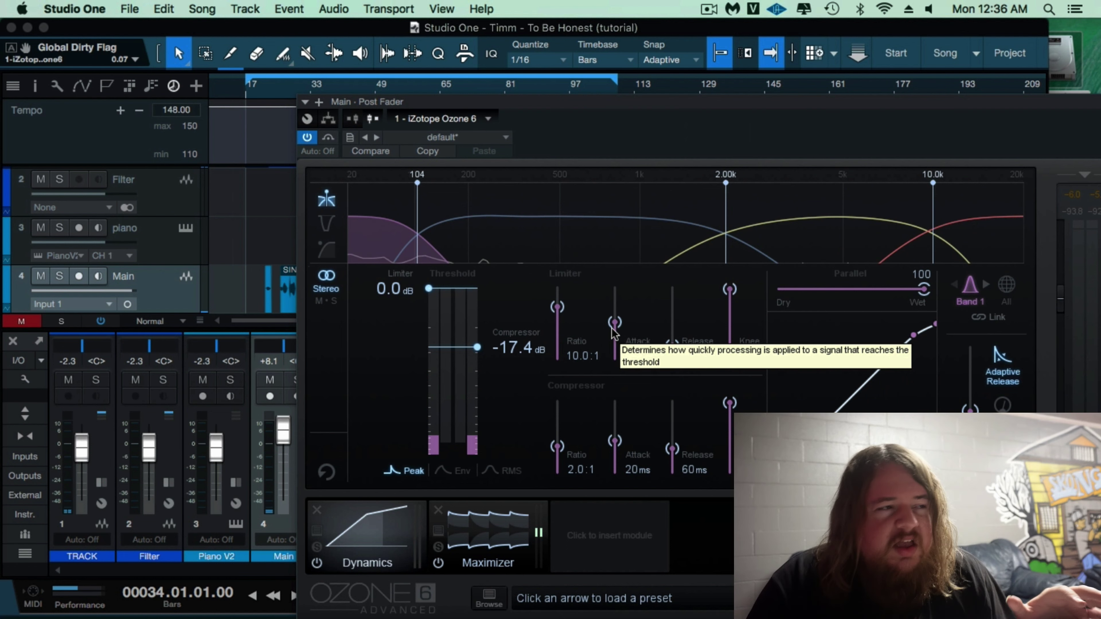
key(space)
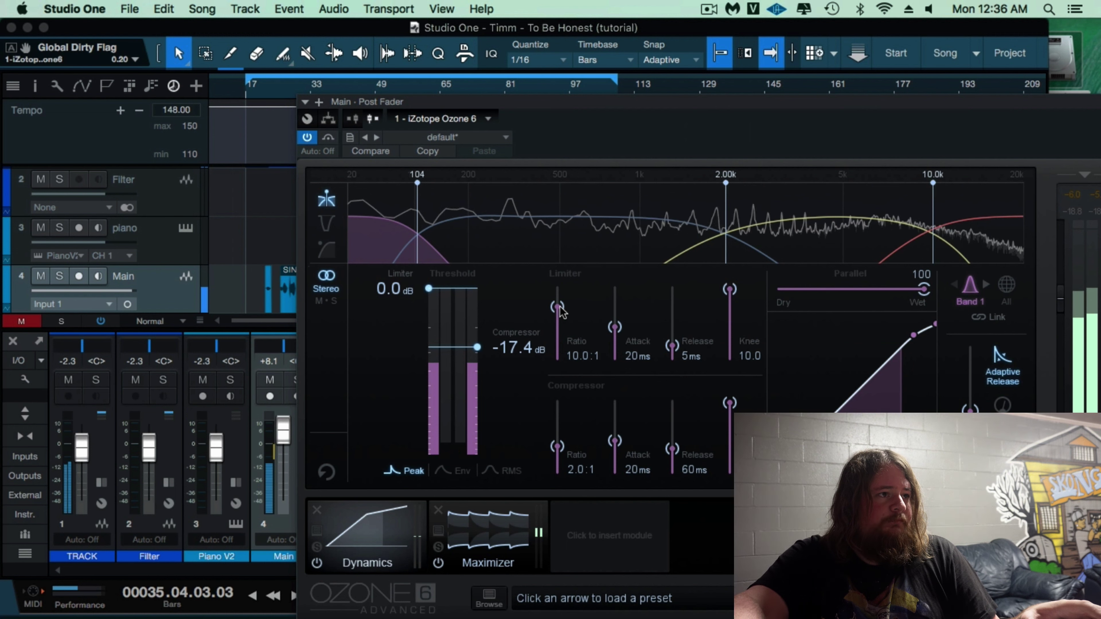
drag(560, 311, 559, 535)
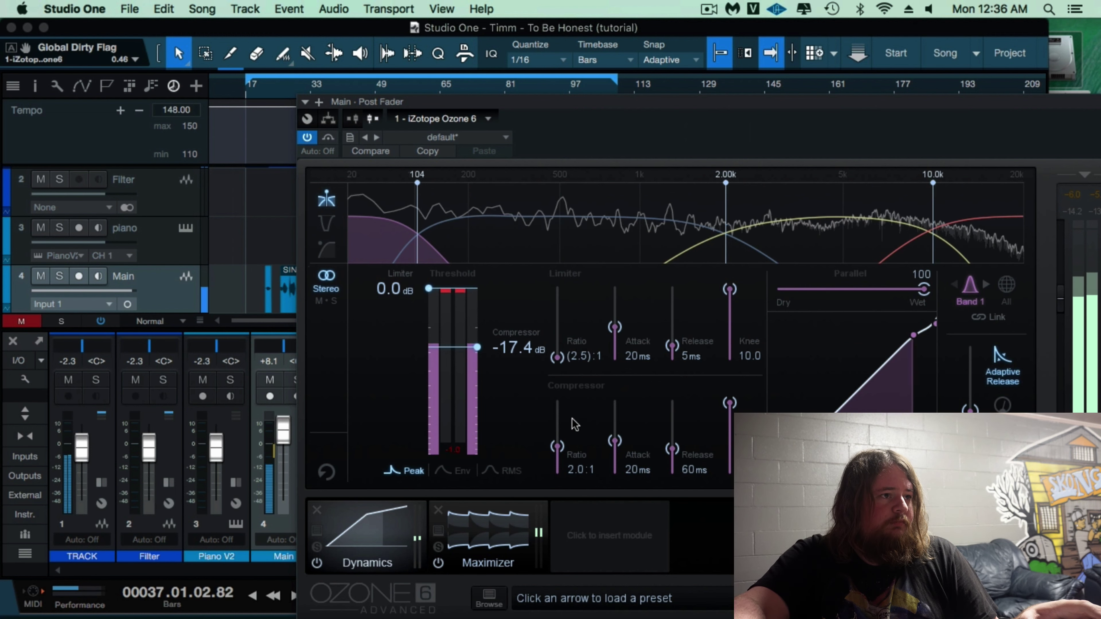
- While auditioning the song, set Band 1's compressor to a -22.4 dB threshold, 25 ms attack and 2 ms release
drag(615, 441, 674, 466)
key(space)
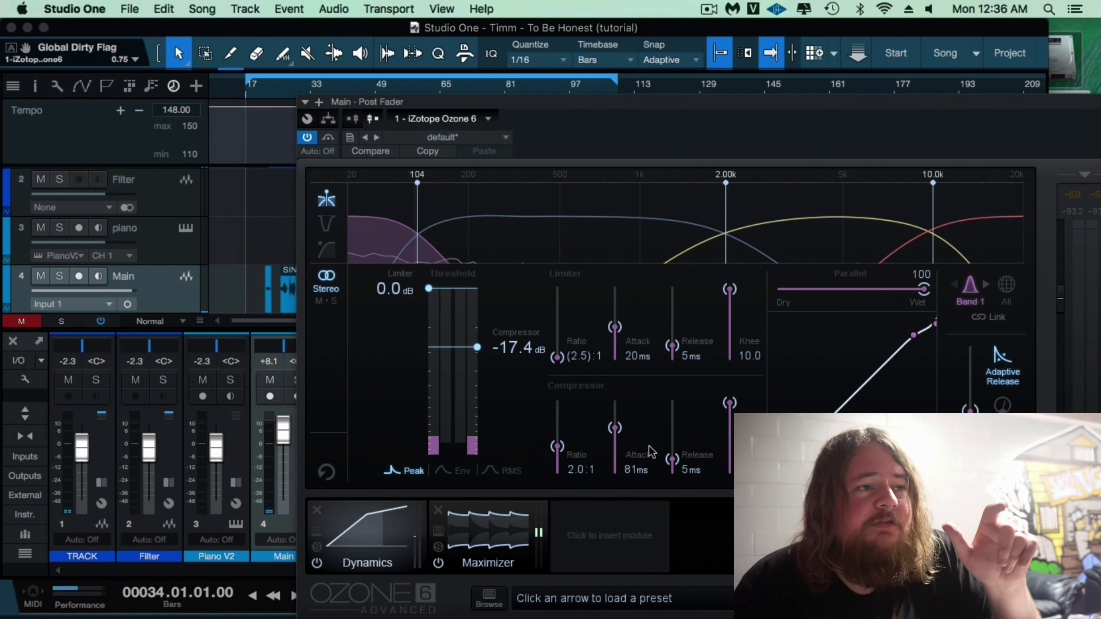
key(space)
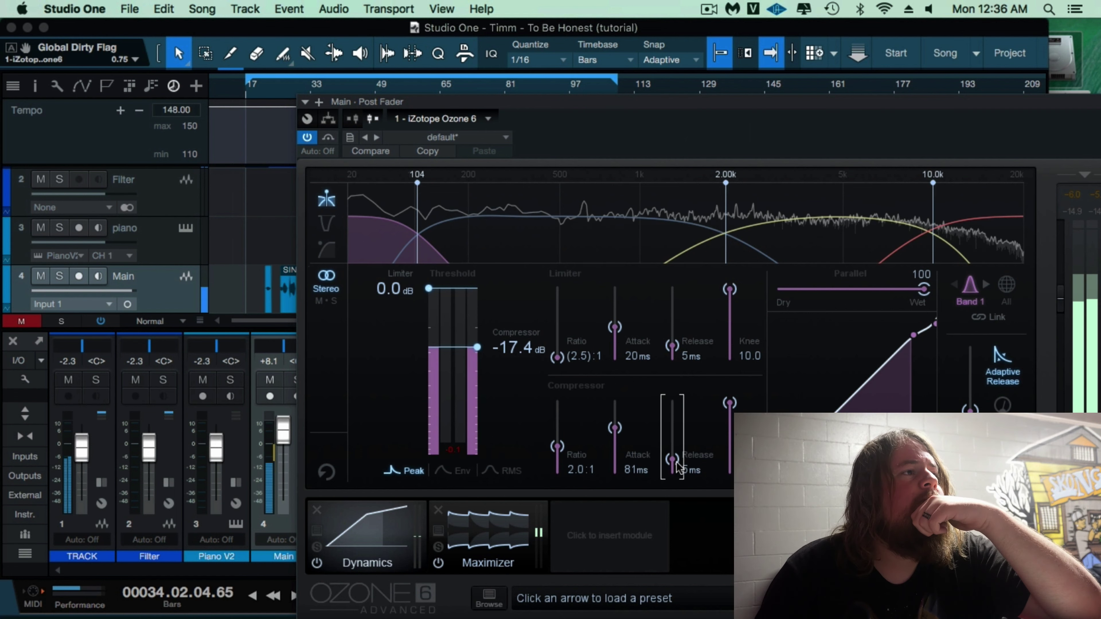
drag(678, 469, 679, 476)
mouse_move(477, 347)
mouse_down()
mouse_move(476, 370)
mouse_move(477, 357)
mouse_up()
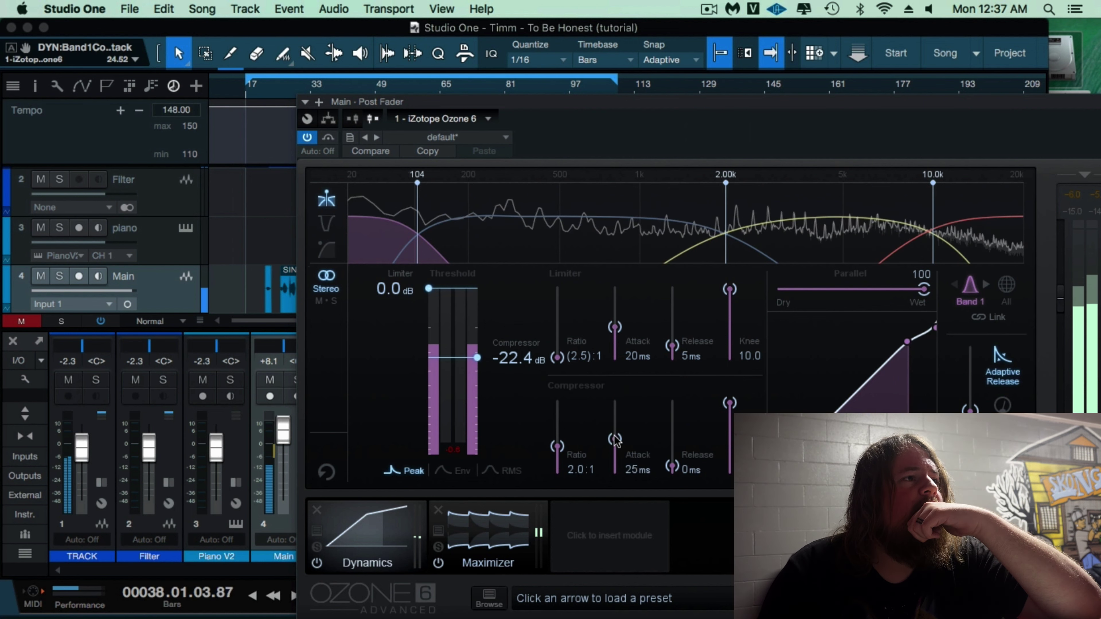
drag(615, 428, 616, 440)
drag(674, 467, 673, 461)
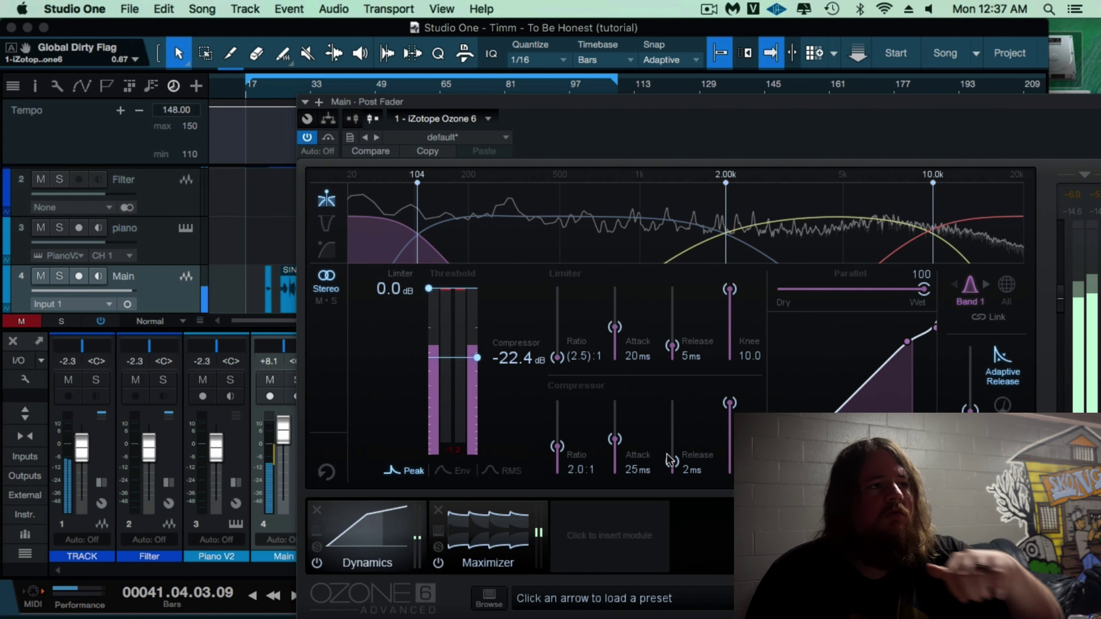
- In Ozone's Maximizer, enable True Peak Limiting and lower the threshold to -11.5 dB during playback, and stop the song
click(976, 243)
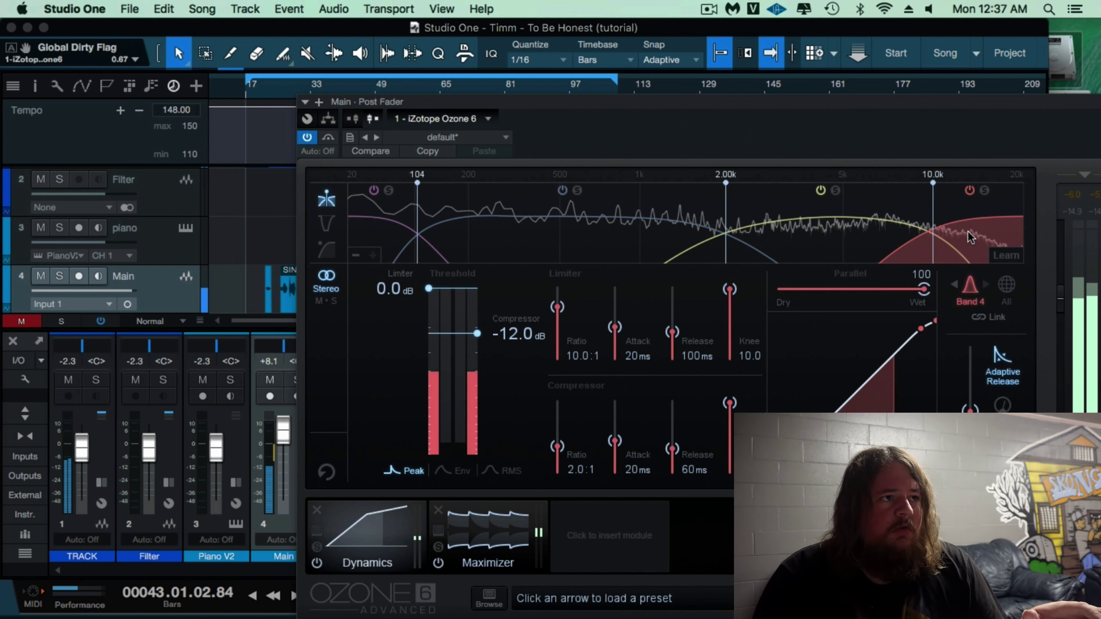
drag(912, 117, 872, 111)
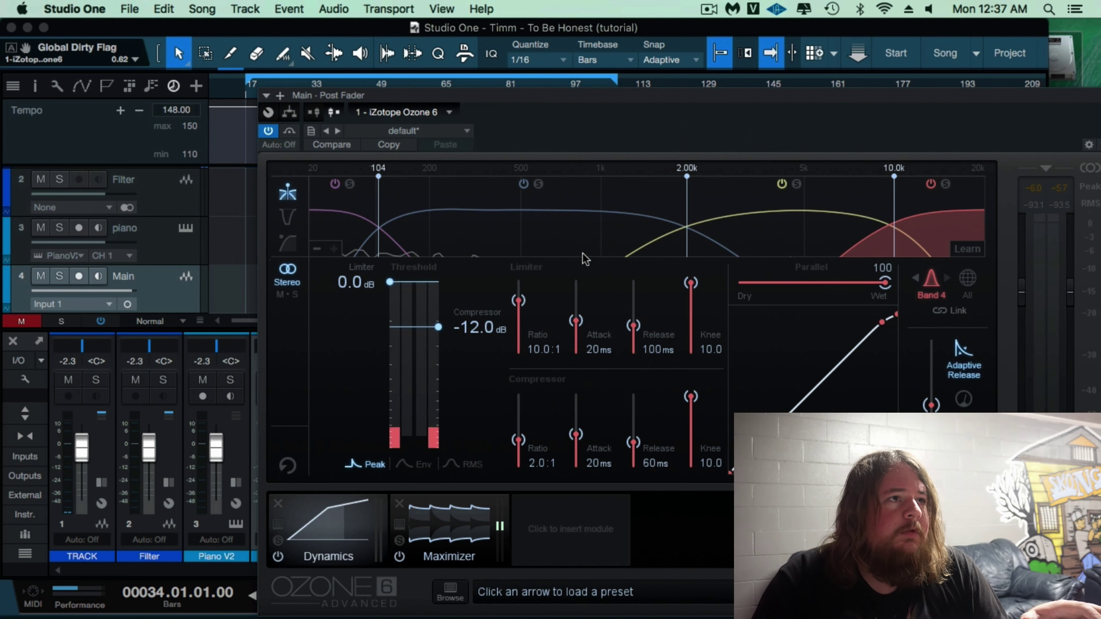
click(449, 527)
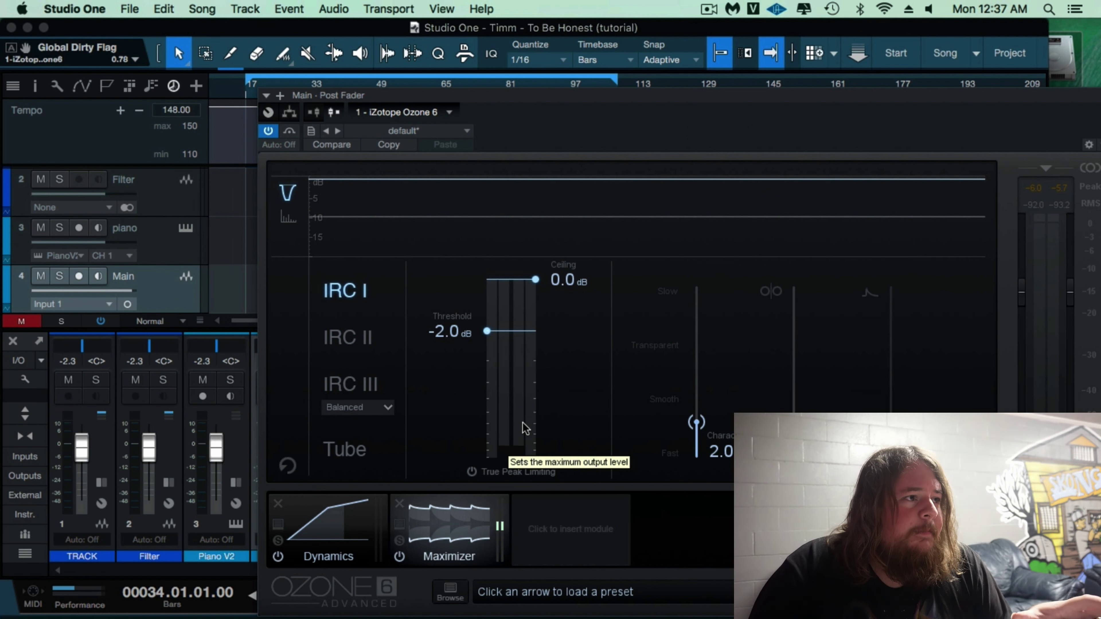
key(space)
drag(490, 342, 487, 422)
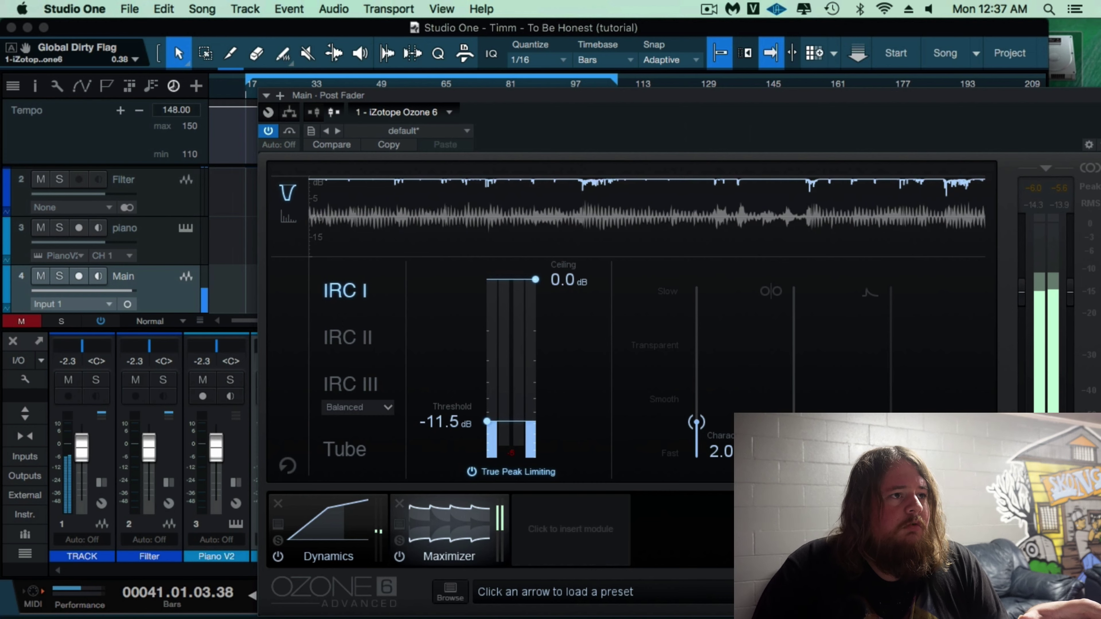
key(space)
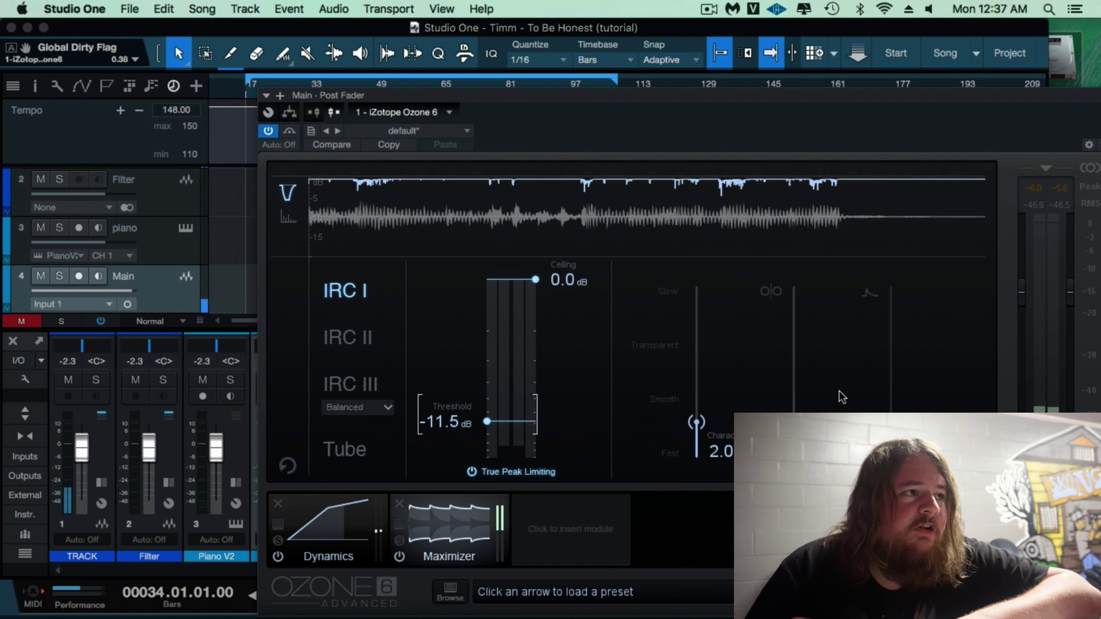